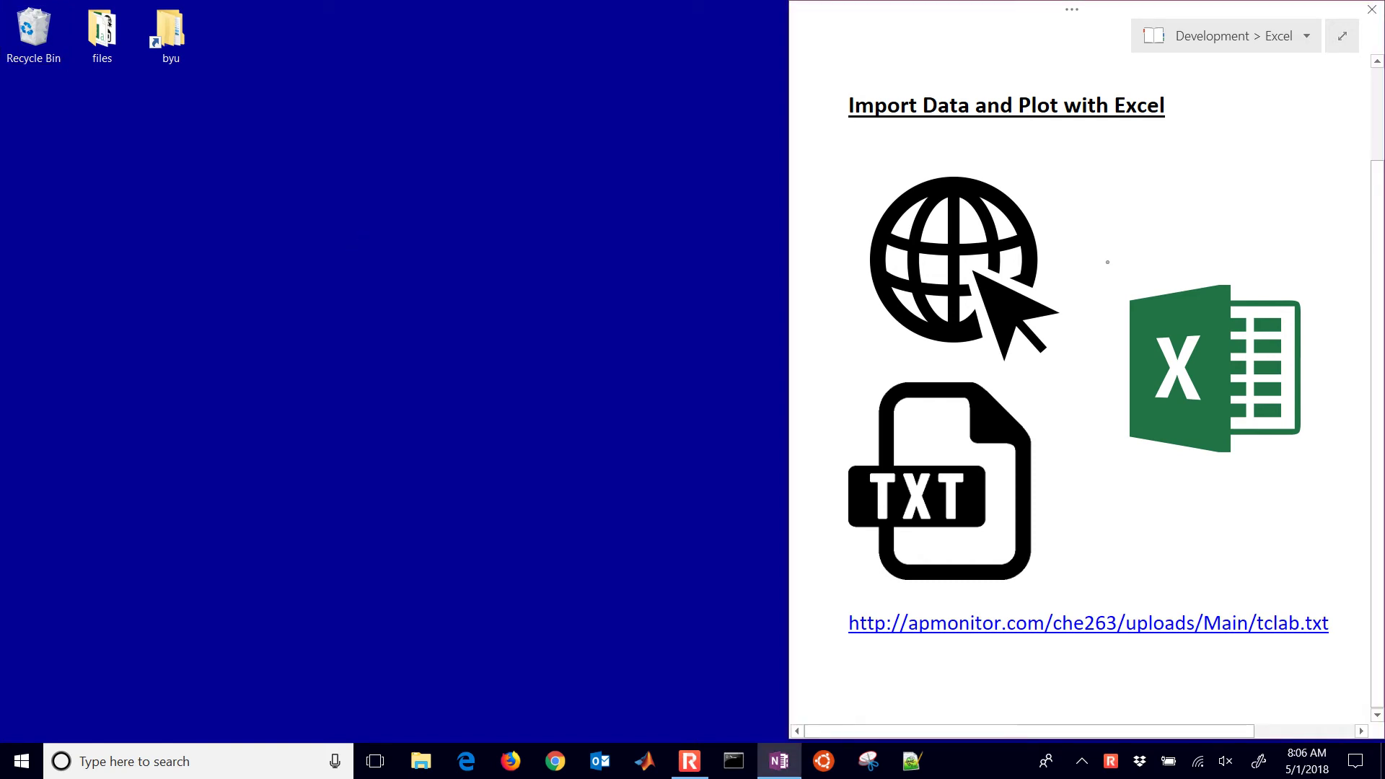
- Ink arrows from the globe and TXT file to Excel, erase them, then open the tclab.txt link
{"action": "left_click_drag", "start_coordinate": [1049, 256], "coordinate": [1111, 299]}
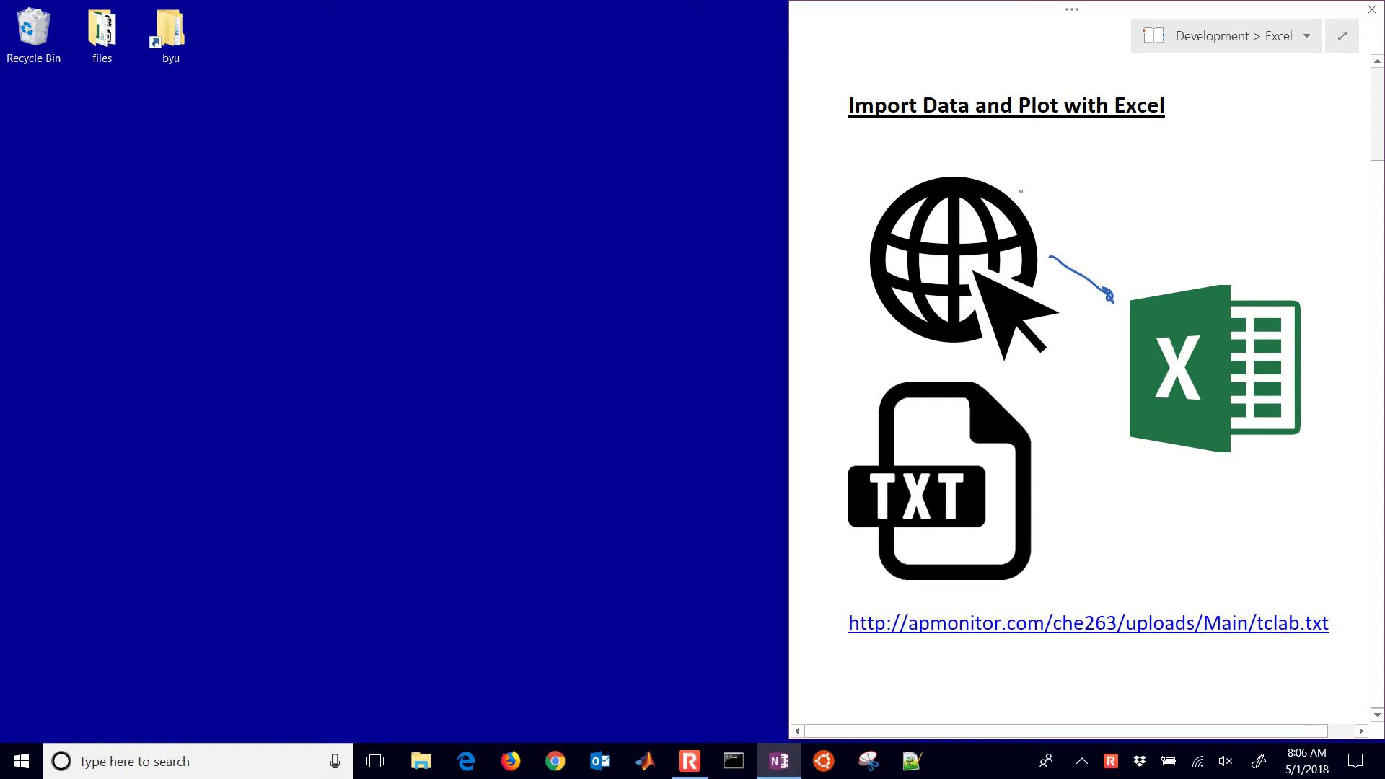
{"action": "mouse_move", "coordinate": [1053, 195]}
{"action": "left_mouse_down"}
{"action": "mouse_move", "coordinate": [1033, 172]}
{"action": "mouse_move", "coordinate": [1047, 375]}
{"action": "mouse_move", "coordinate": [1039, 180]}
{"action": "left_mouse_up"}
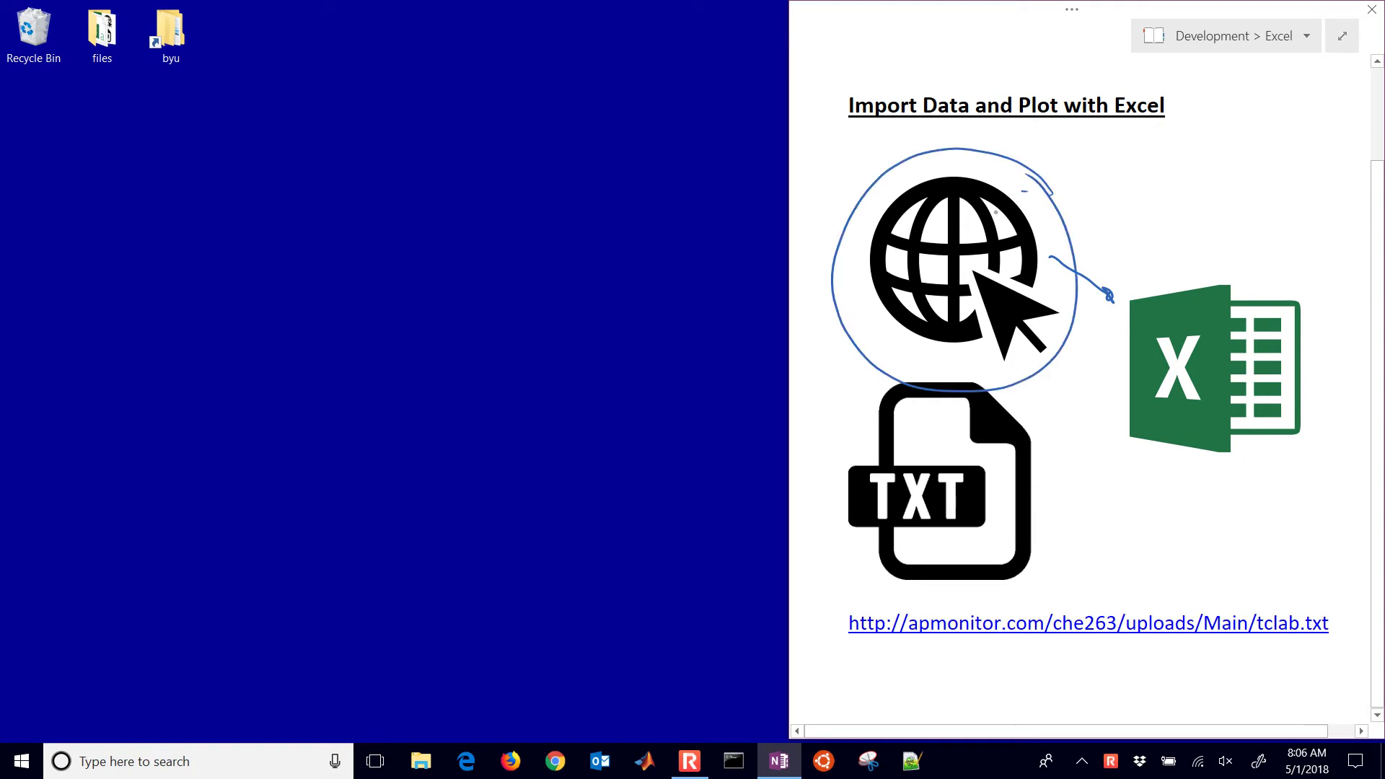
{"action": "mouse_move", "coordinate": [1050, 453]}
{"action": "left_mouse_down"}
{"action": "mouse_move", "coordinate": [1116, 407]}
{"action": "mouse_move", "coordinate": [1107, 427]}
{"action": "mouse_move", "coordinate": [854, 382]}
{"action": "mouse_move", "coordinate": [1097, 534]}
{"action": "mouse_move", "coordinate": [1042, 382]}
{"action": "left_mouse_up"}
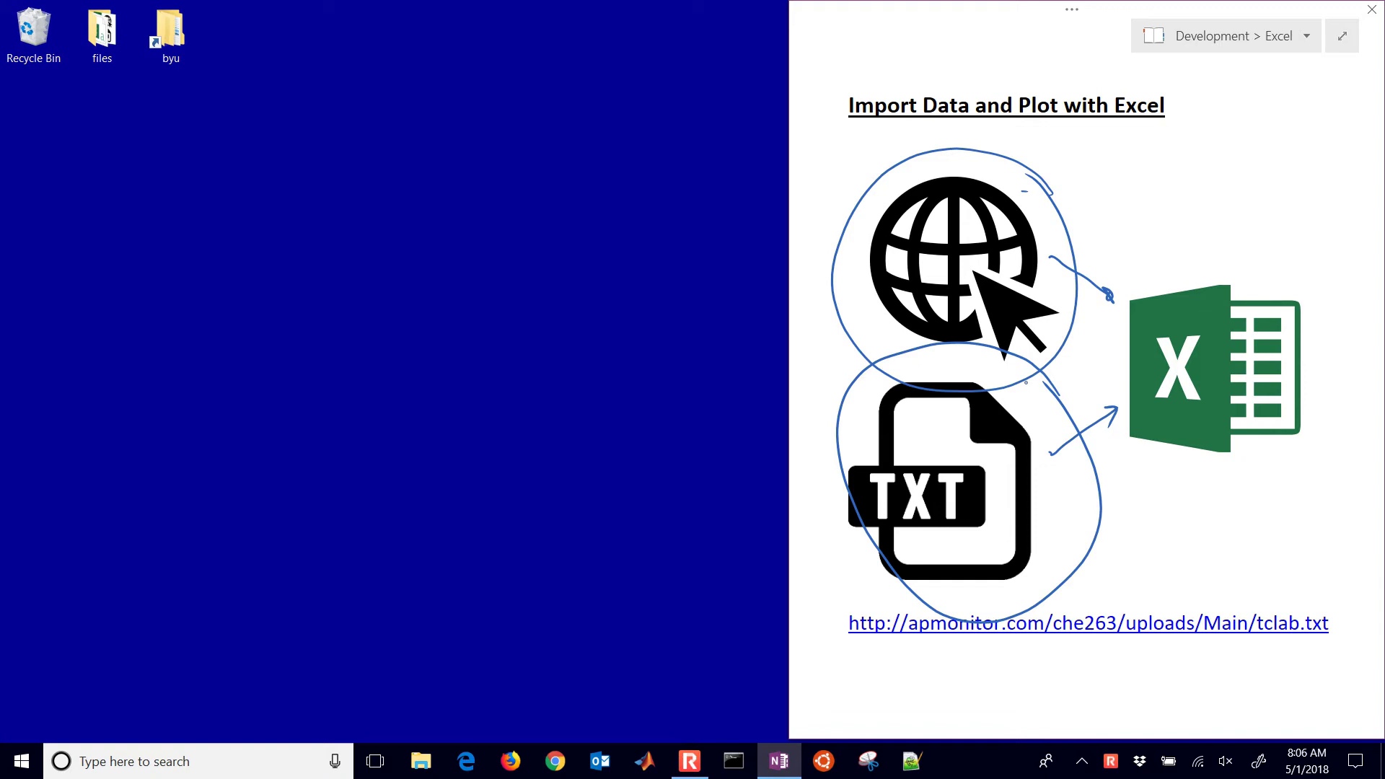
{"action": "left_click_drag", "start_coordinate": [1095, 262], "coordinate": [1094, 485]}
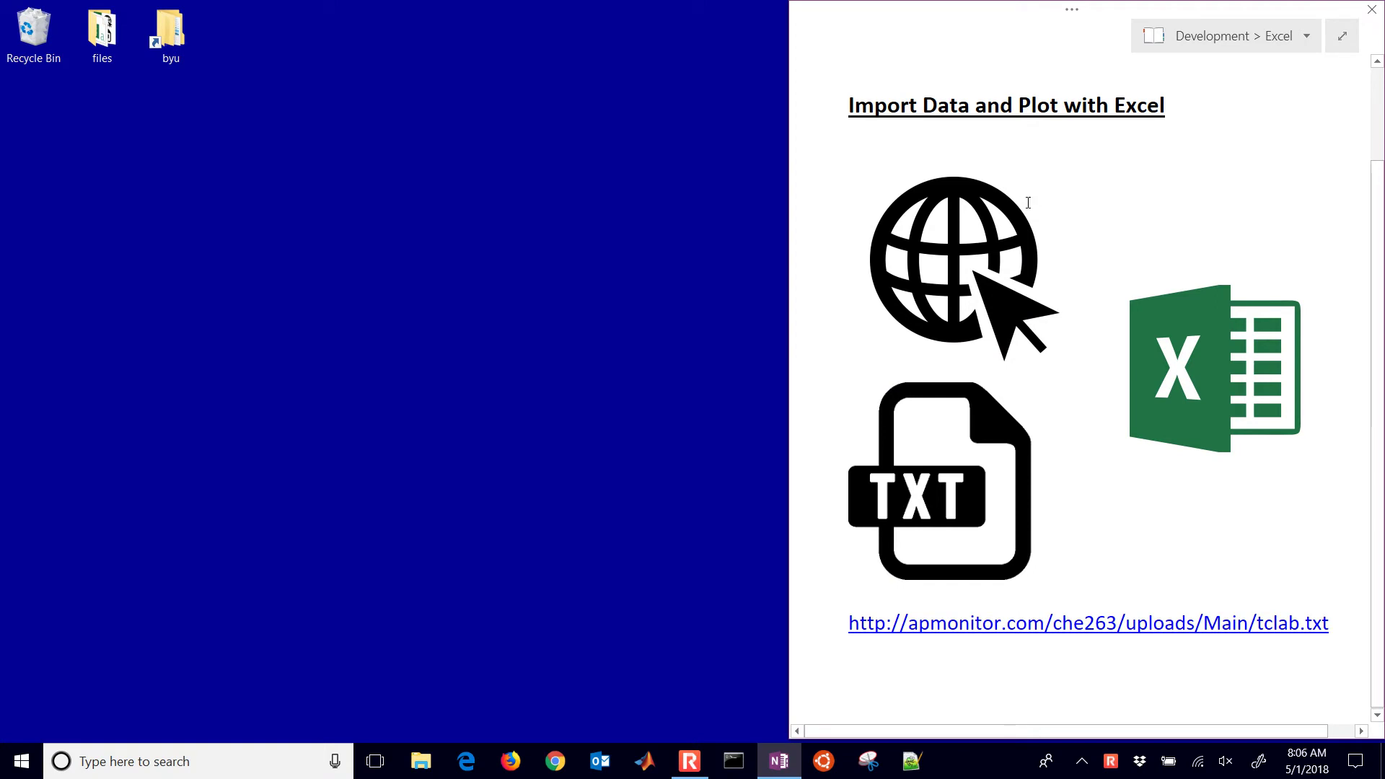
{"action": "left_click", "coordinate": [1089, 624]}
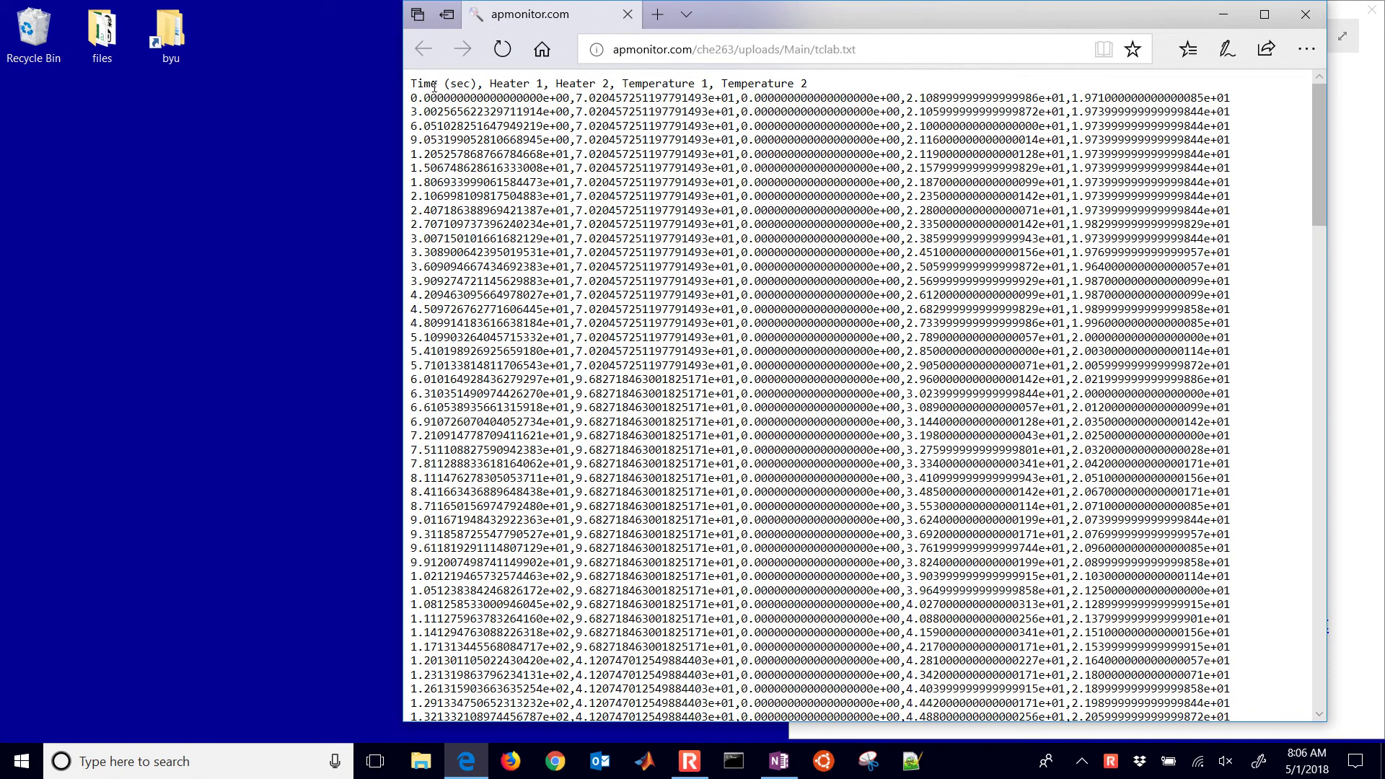
- Zoom the tclab.txt page and select all its text, from the Time/Heater/Temperature header through every row
{"action": "left_click_drag", "start_coordinate": [434, 86], "coordinate": [453, 87]}
{"action": "scroll", "coordinate": [453, 86], "scroll_direction": "up", "scroll_amount": 4, "text": "ctrl"}
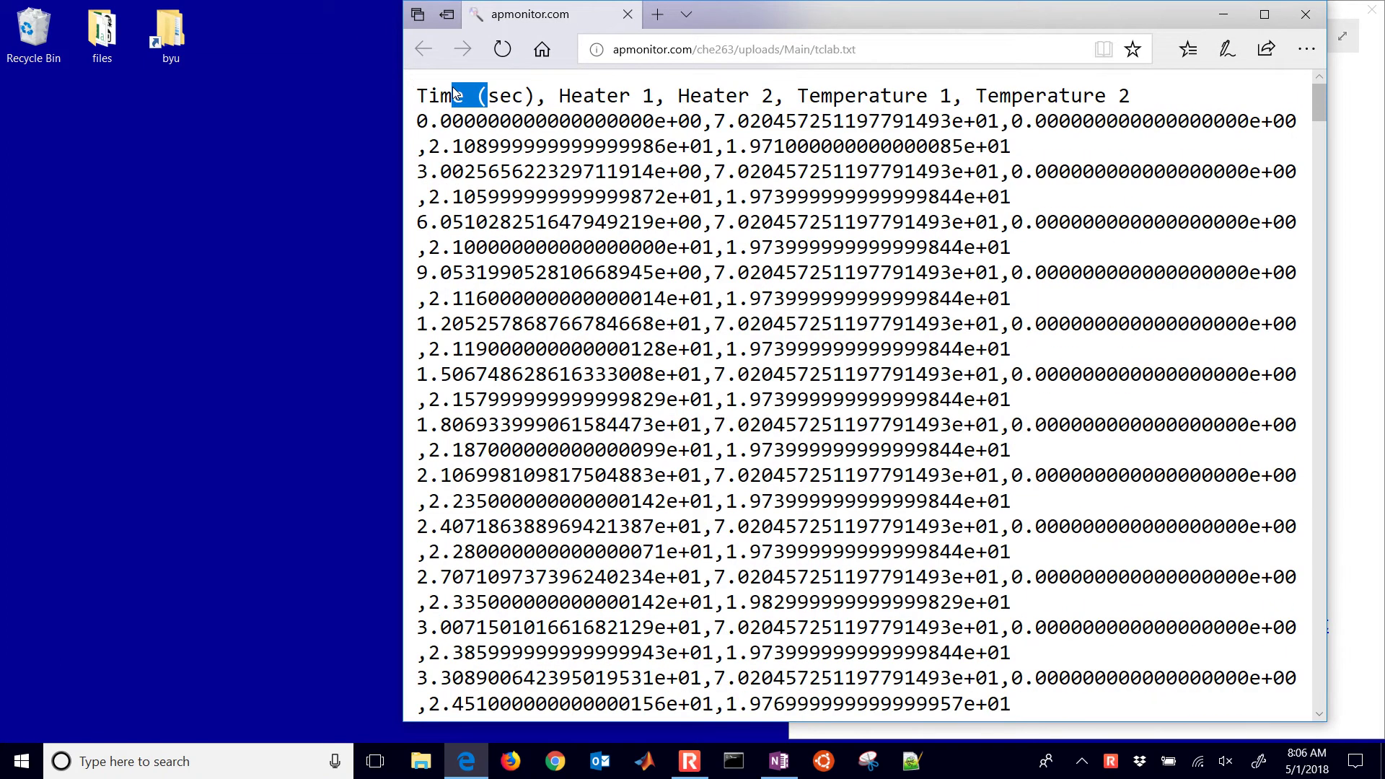
{"action": "left_click", "coordinate": [839, 157]}
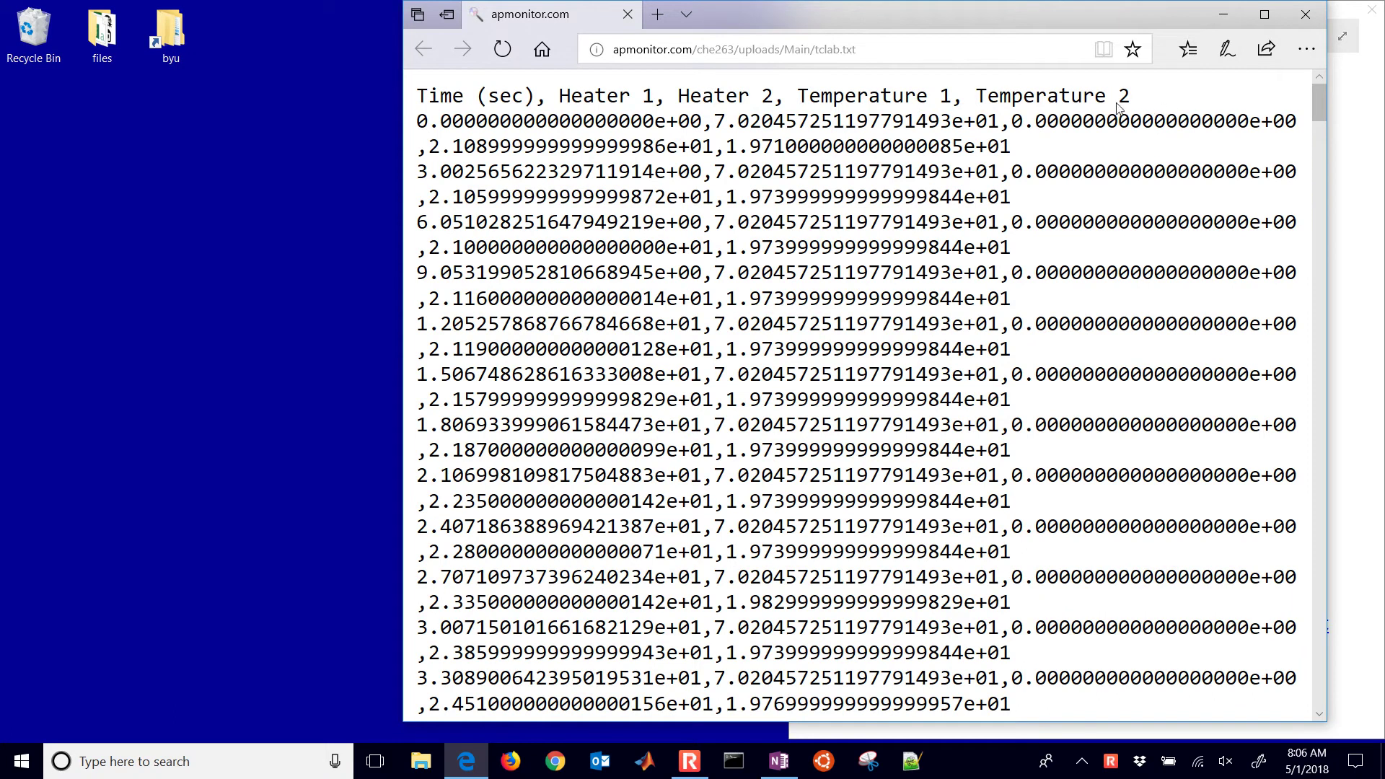
{"action": "left_click_drag", "start_coordinate": [1117, 107], "coordinate": [402, 77]}
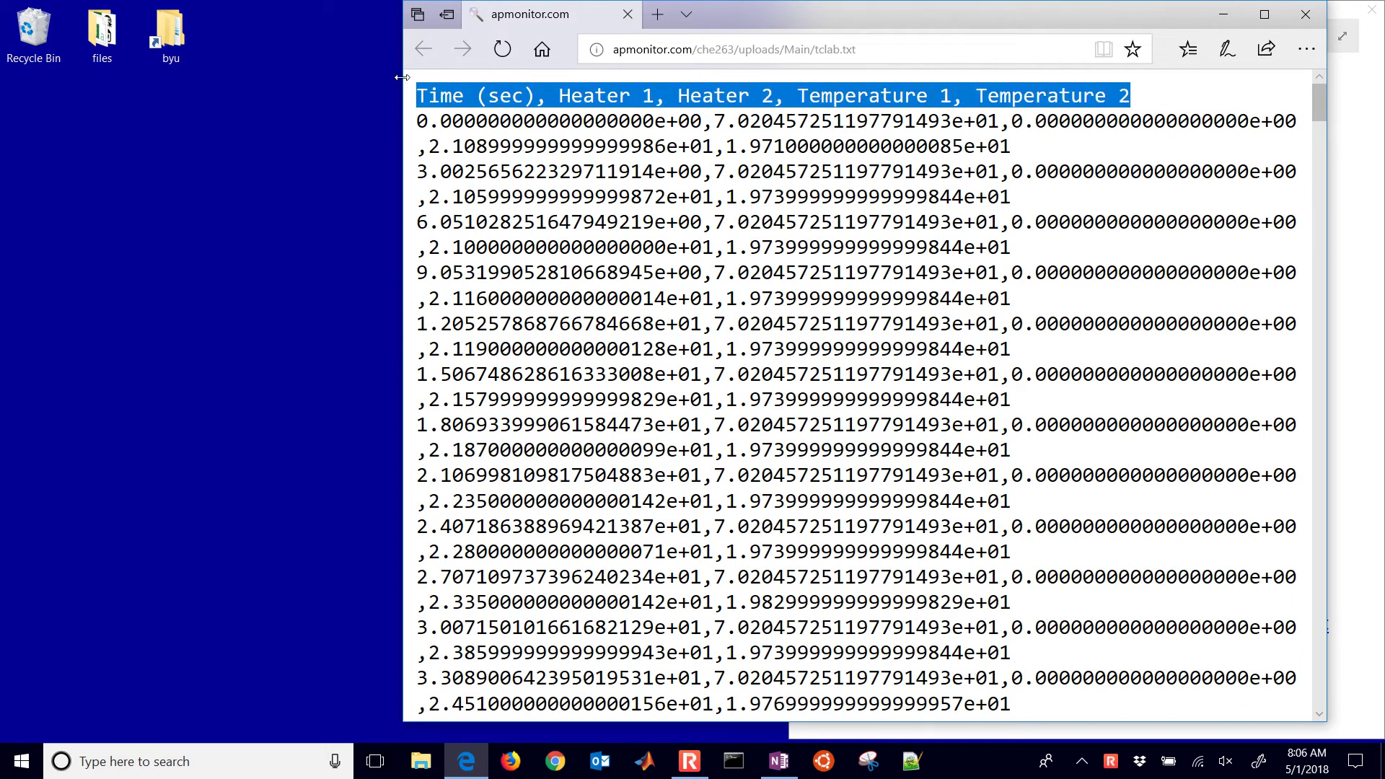
{"action": "double_click", "coordinate": [718, 121]}
{"action": "left_click", "coordinate": [710, 136]}
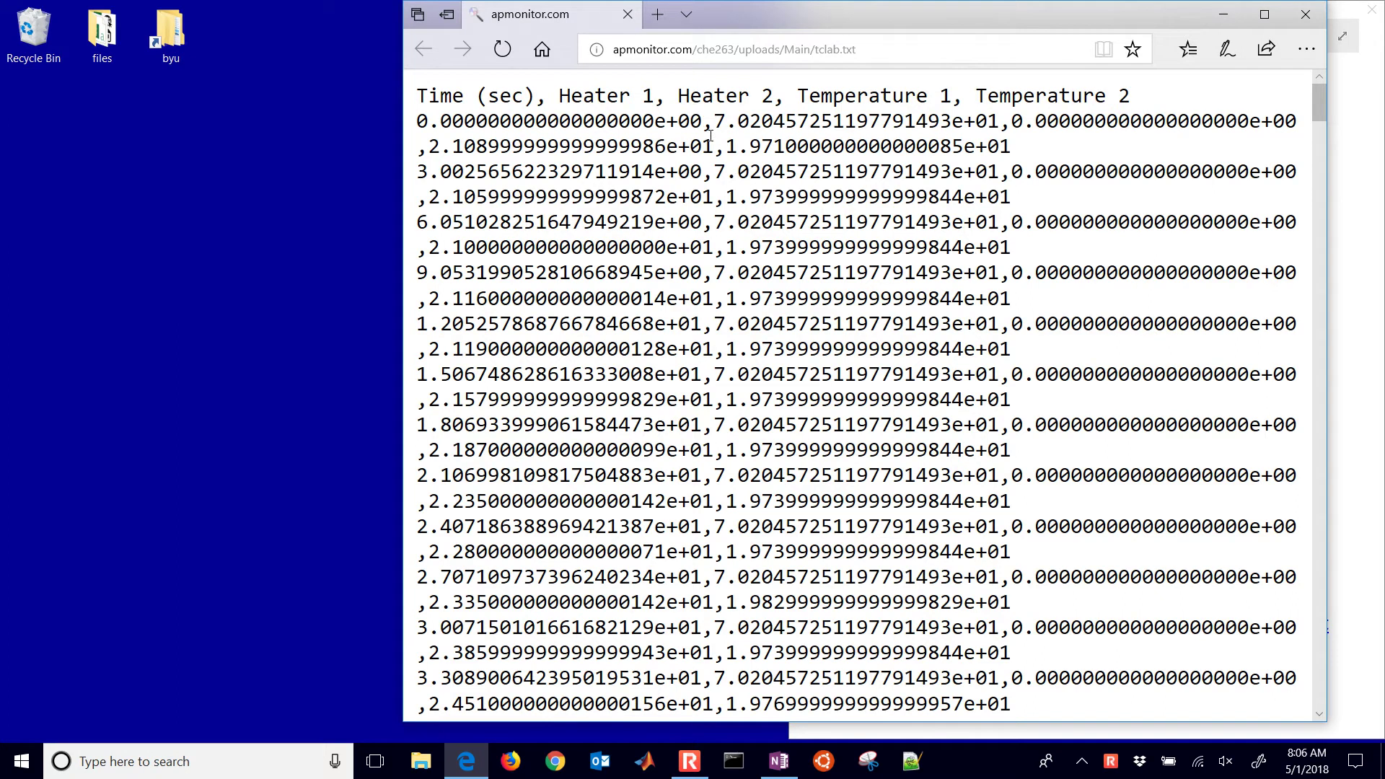
{"action": "double_click", "coordinate": [721, 152]}
{"action": "left_click", "coordinate": [685, 191]}
{"action": "key", "text": "ctrl+a"}
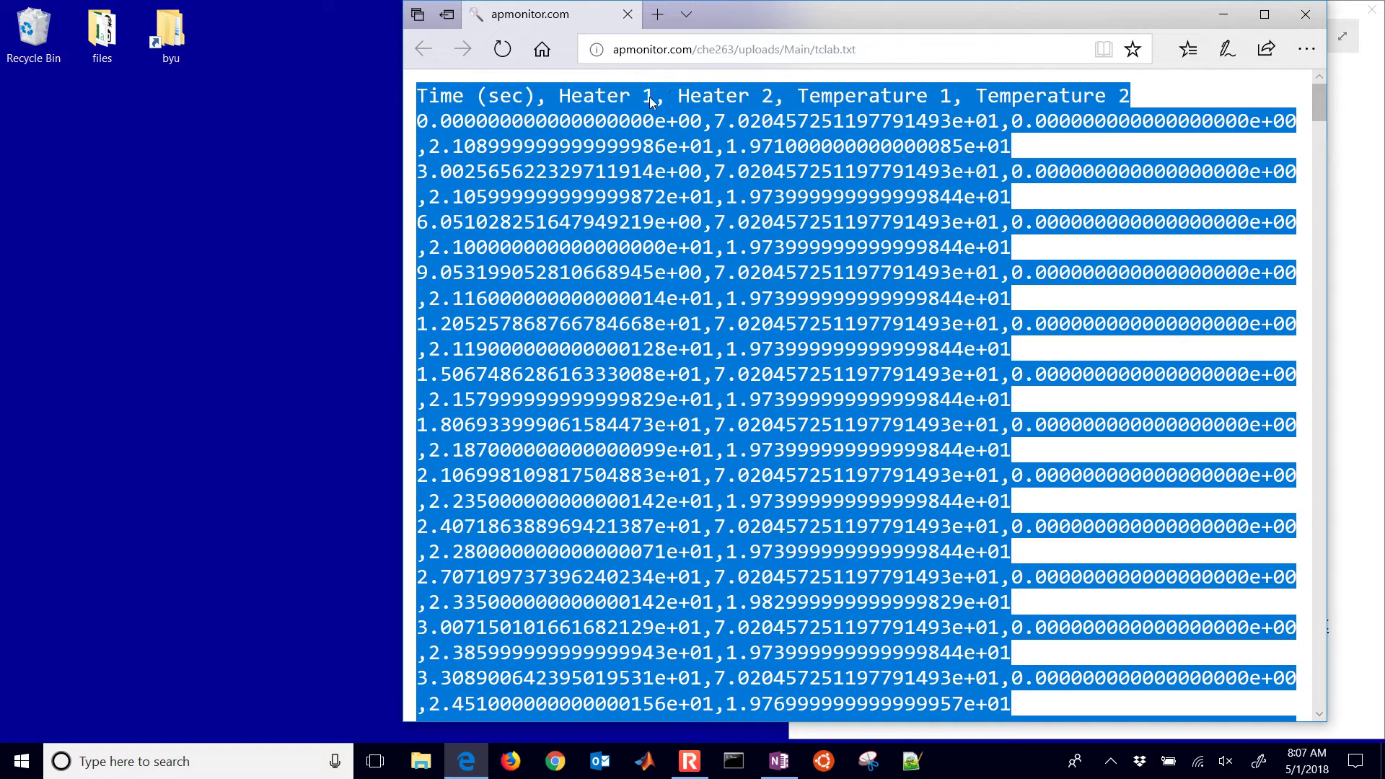
- Create a new text document named 'data' on the desktop and open it in Notepad++
{"action": "right_click", "coordinate": [37, 130]}
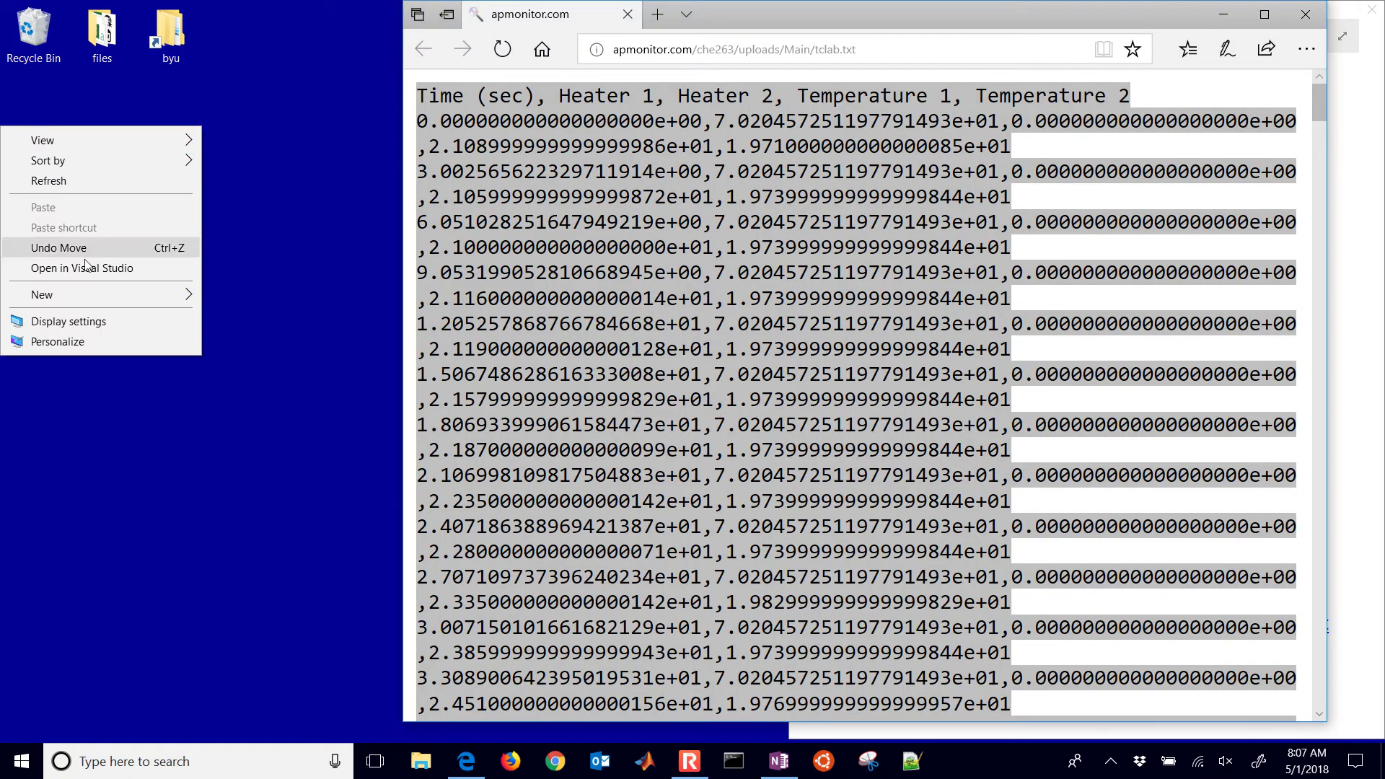
{"action": "mouse_move", "coordinate": [85, 291]}
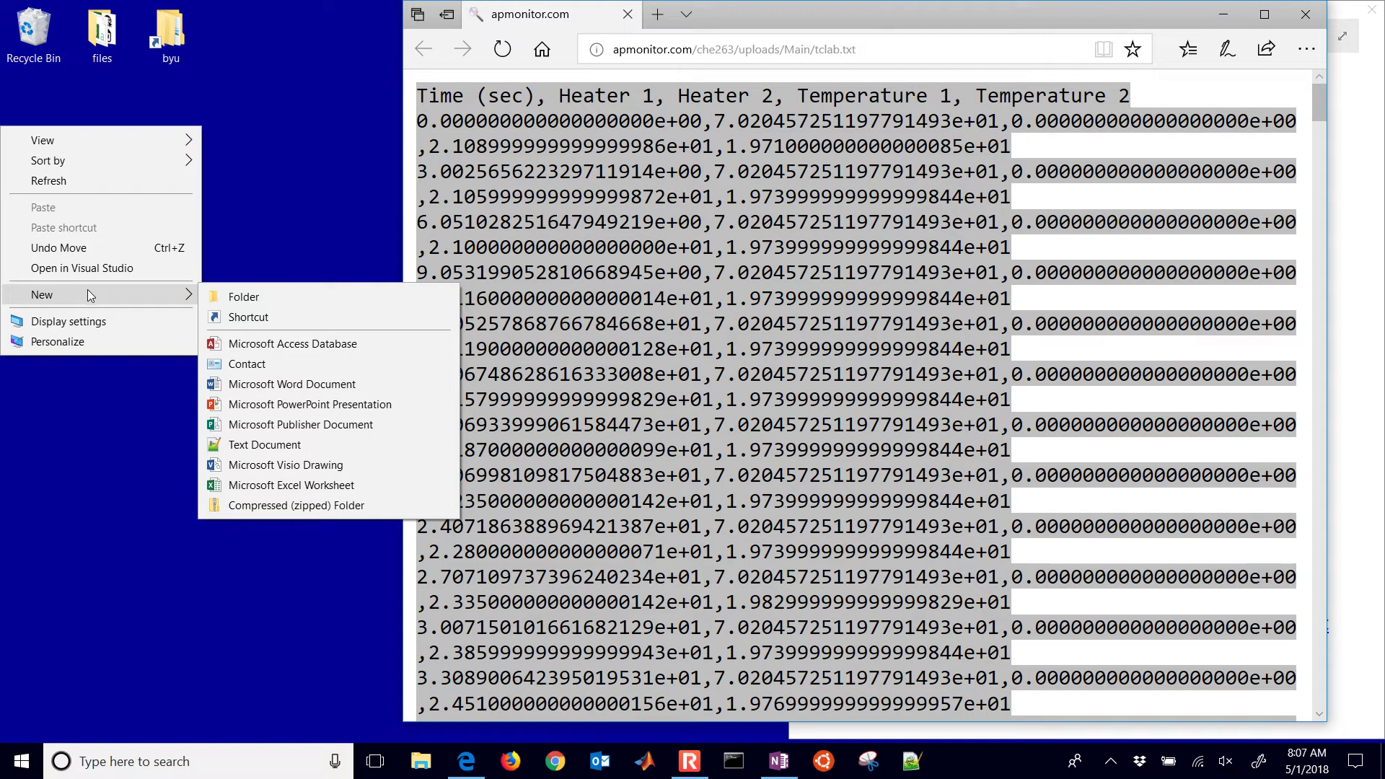
{"action": "left_click", "coordinate": [251, 445]}
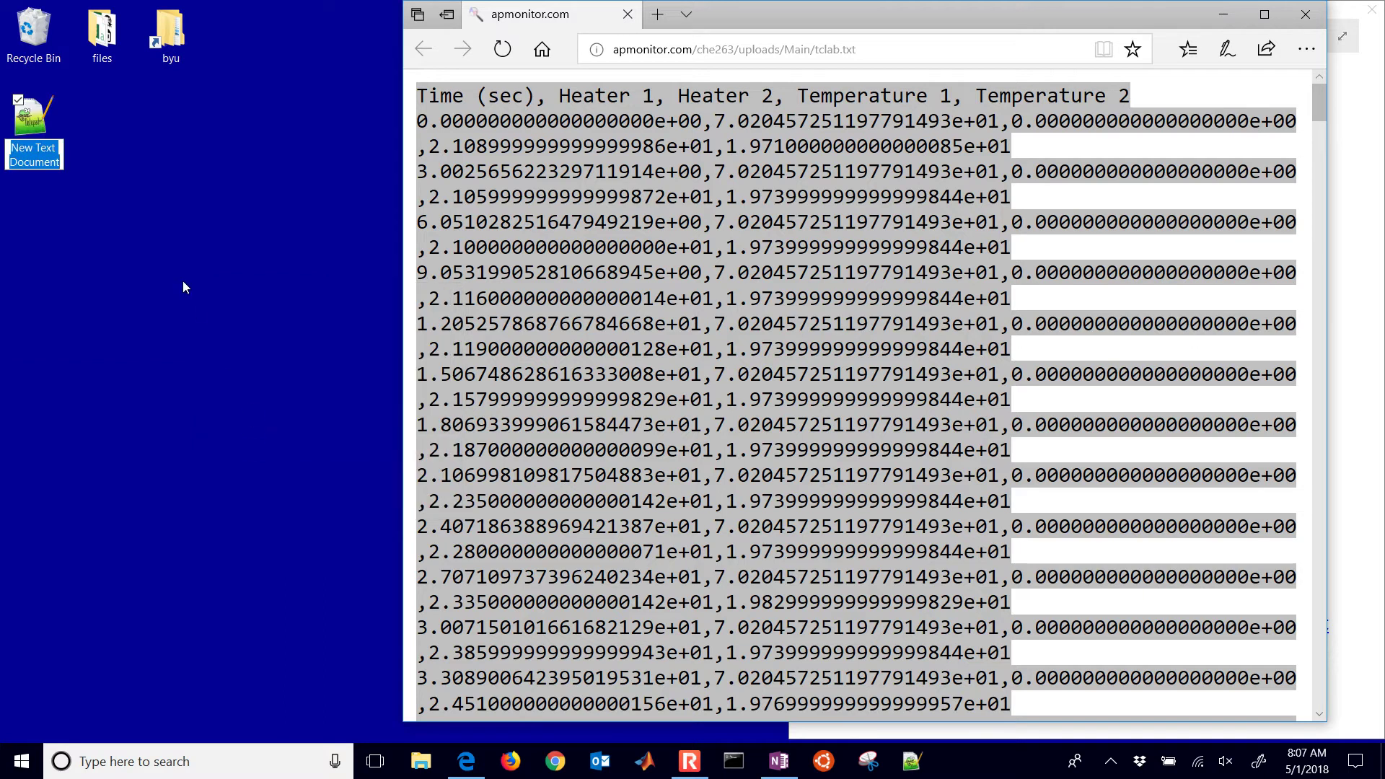
{"action": "type", "text": "data"}
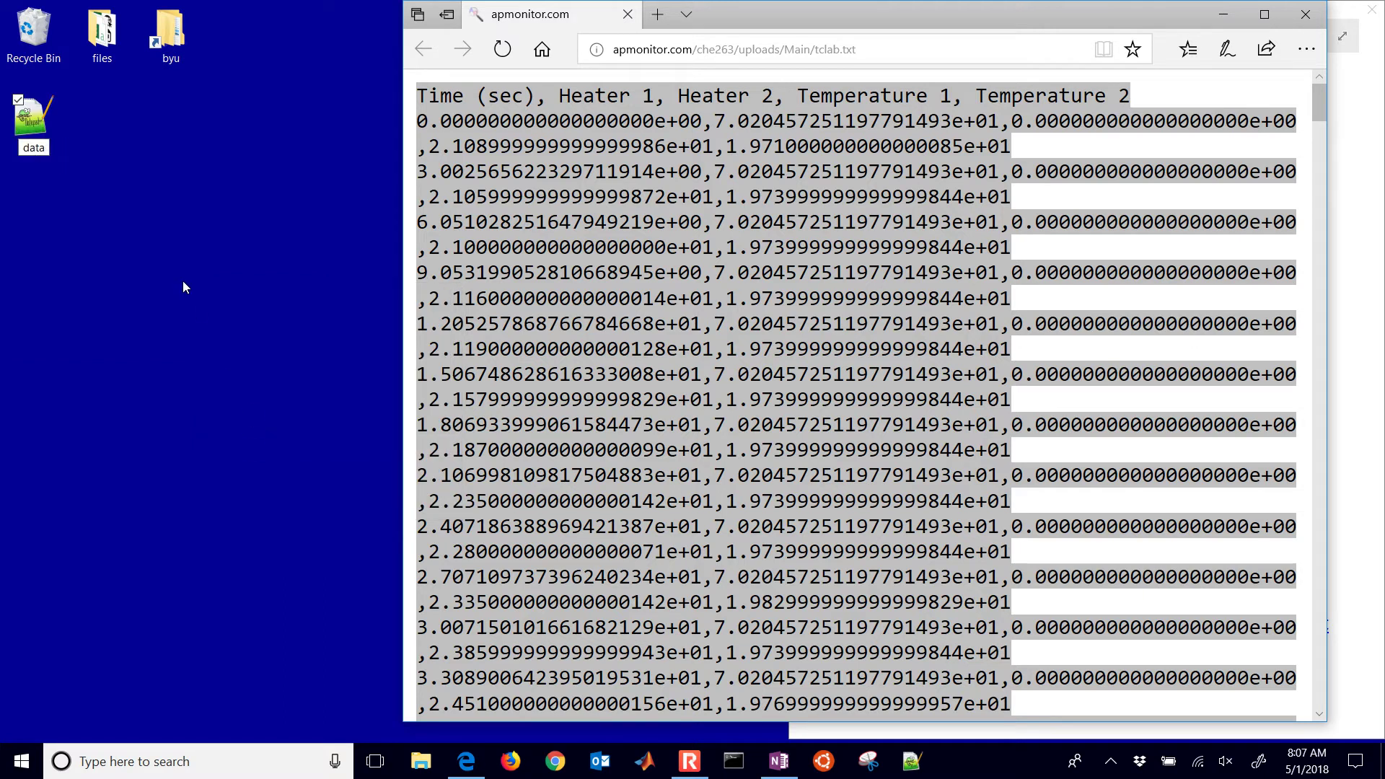
{"action": "key", "text": "Return"}
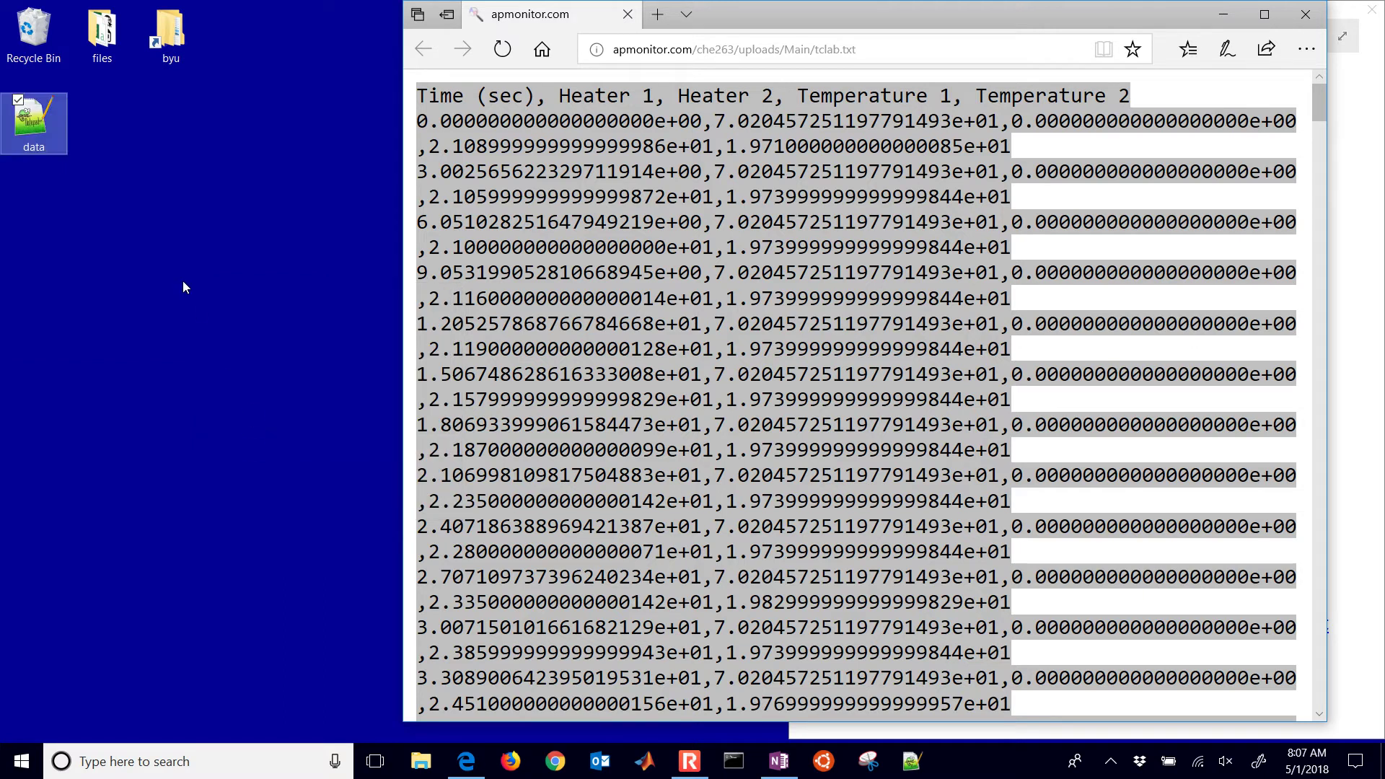
{"action": "double_click", "coordinate": [25, 128]}
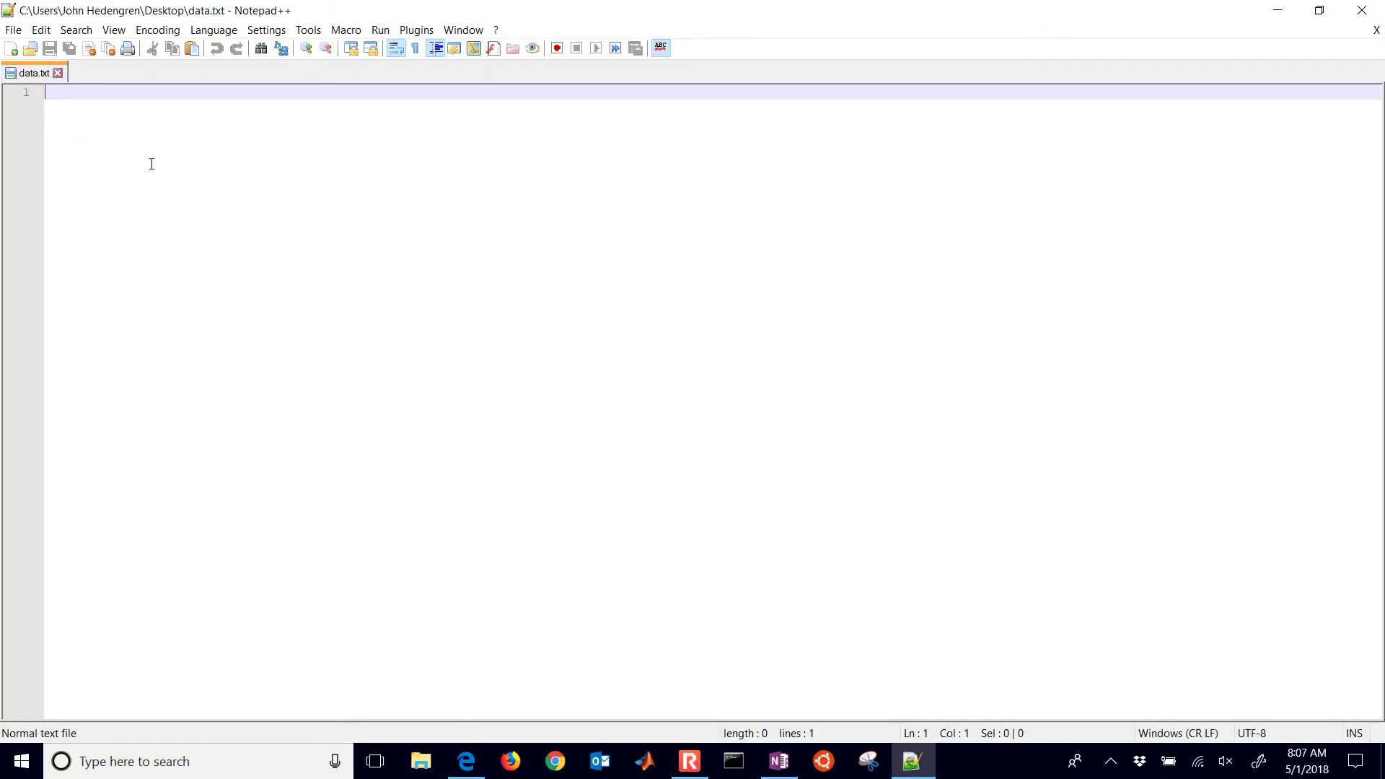
- Paste the 202 lines of tclab data into data.txt, save it, and close Notepad++
{"action": "key", "text": "ctrl+v"}
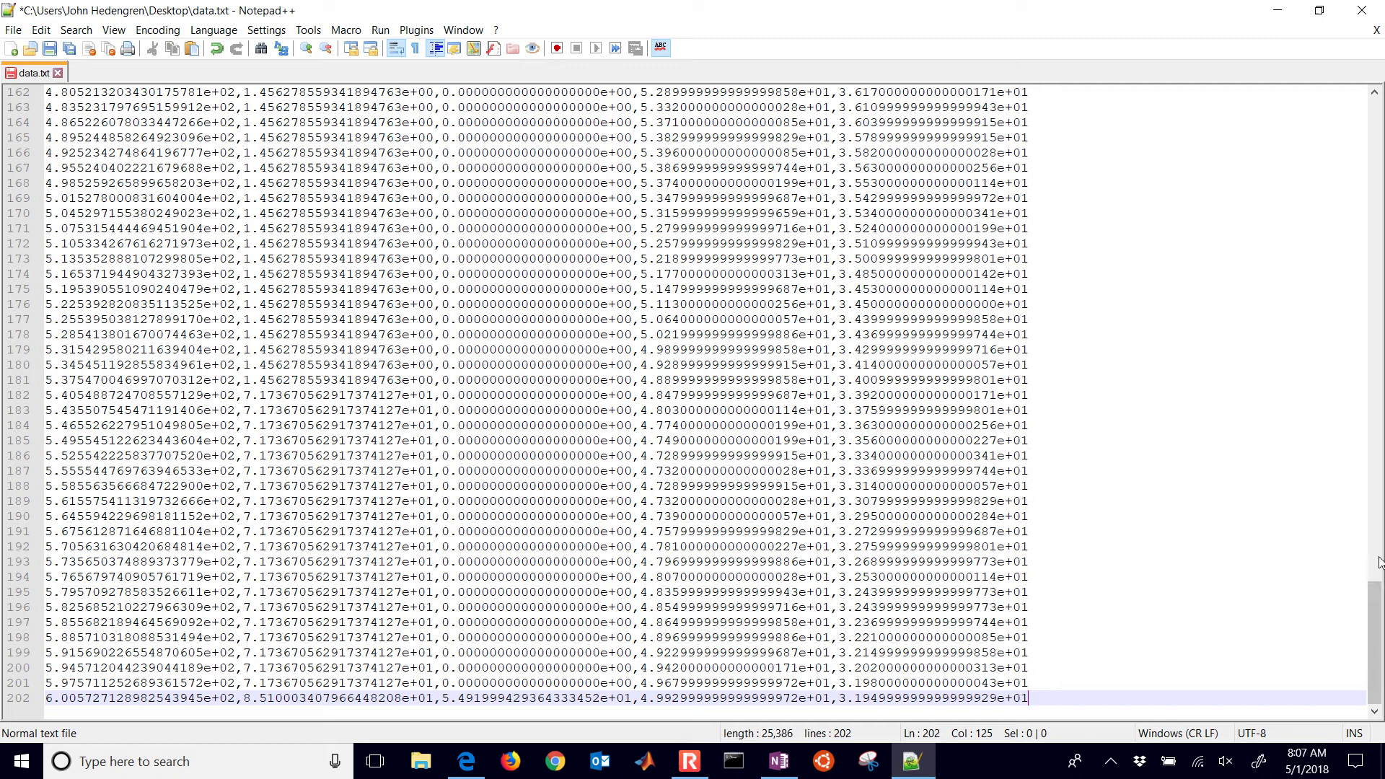
{"action": "left_click_drag", "start_coordinate": [1375, 593], "coordinate": [1350, 60]}
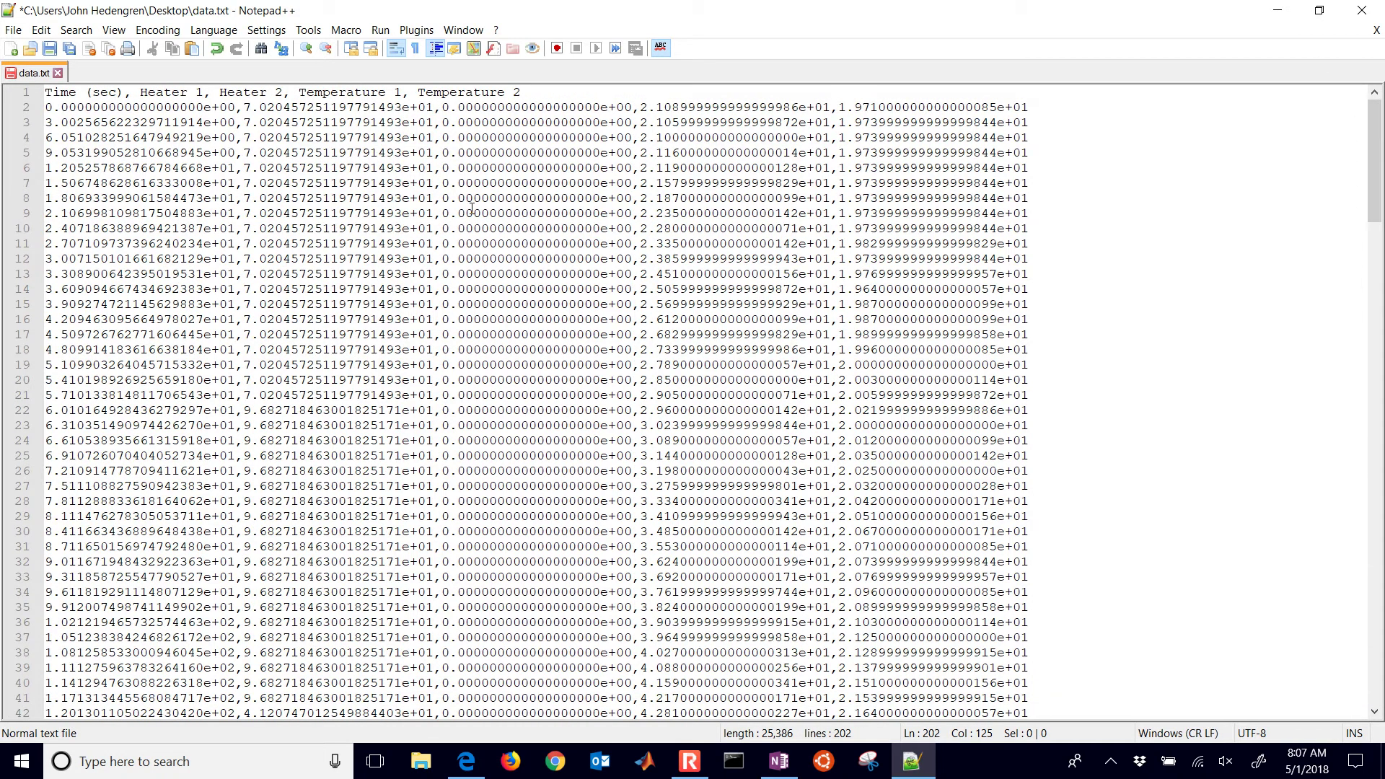
{"action": "key", "text": "ctrl+s"}
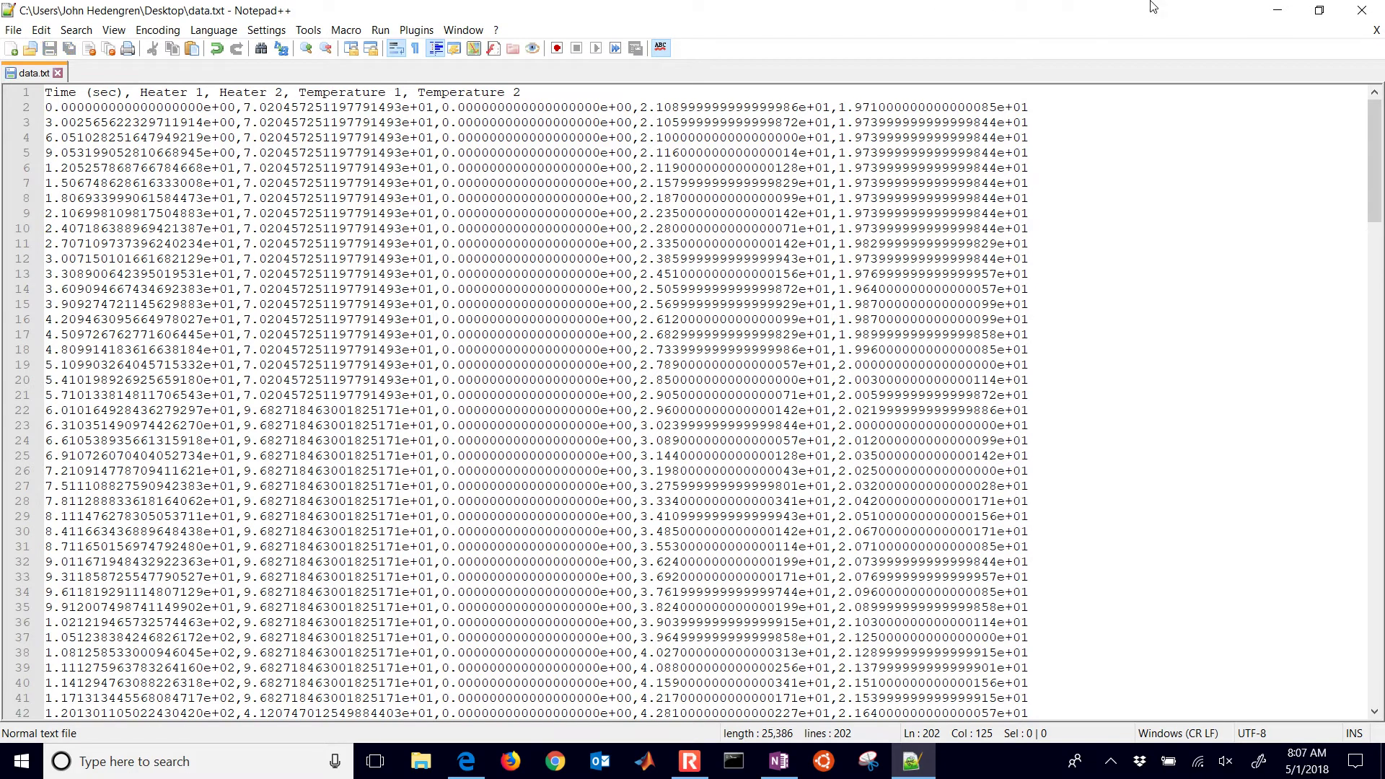
{"action": "left_click", "coordinate": [1363, 10]}
{"action": "left_click", "coordinate": [1363, 10]}
- Close the tclab.txt browser page and select the data file on the desktop
{"action": "key", "text": "ctrl+a"}
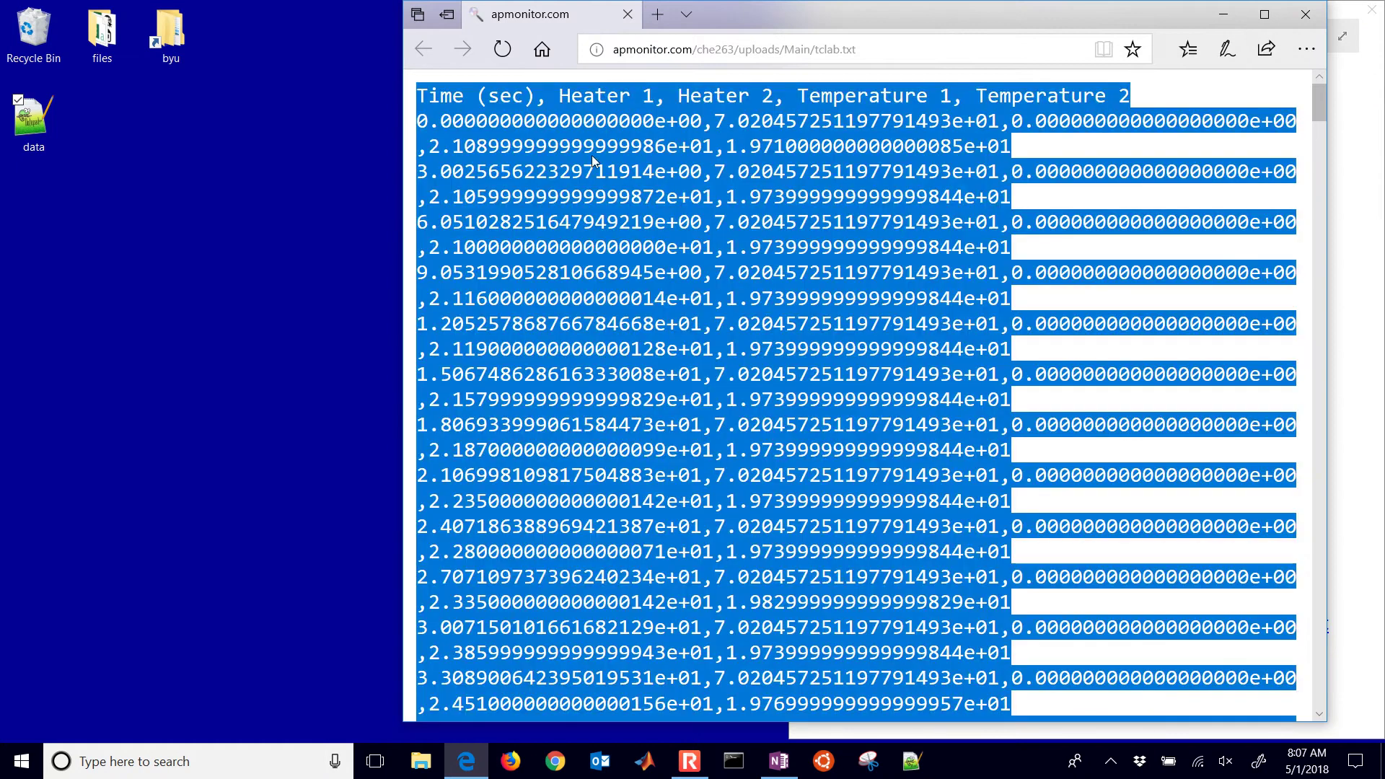
{"action": "left_click", "coordinate": [627, 15]}
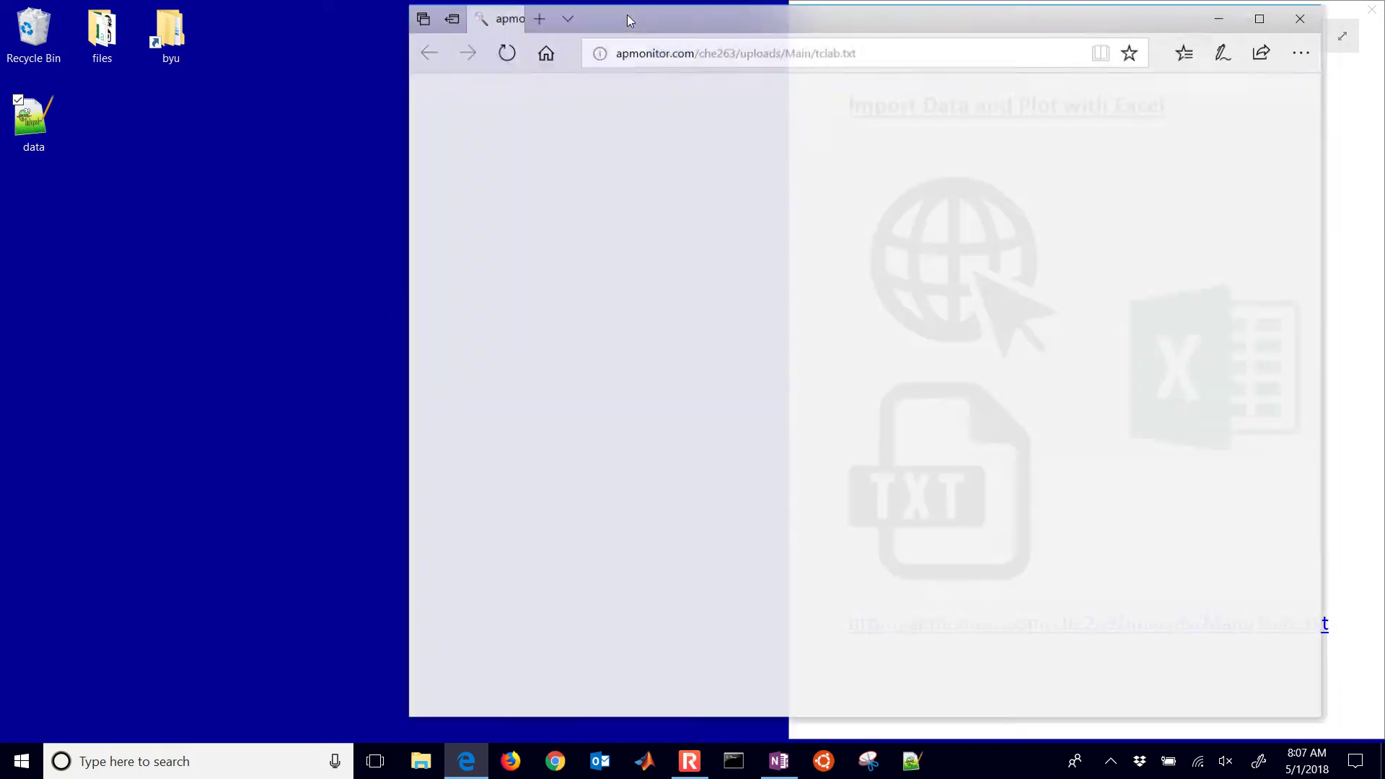
{"action": "left_click", "coordinate": [38, 147]}
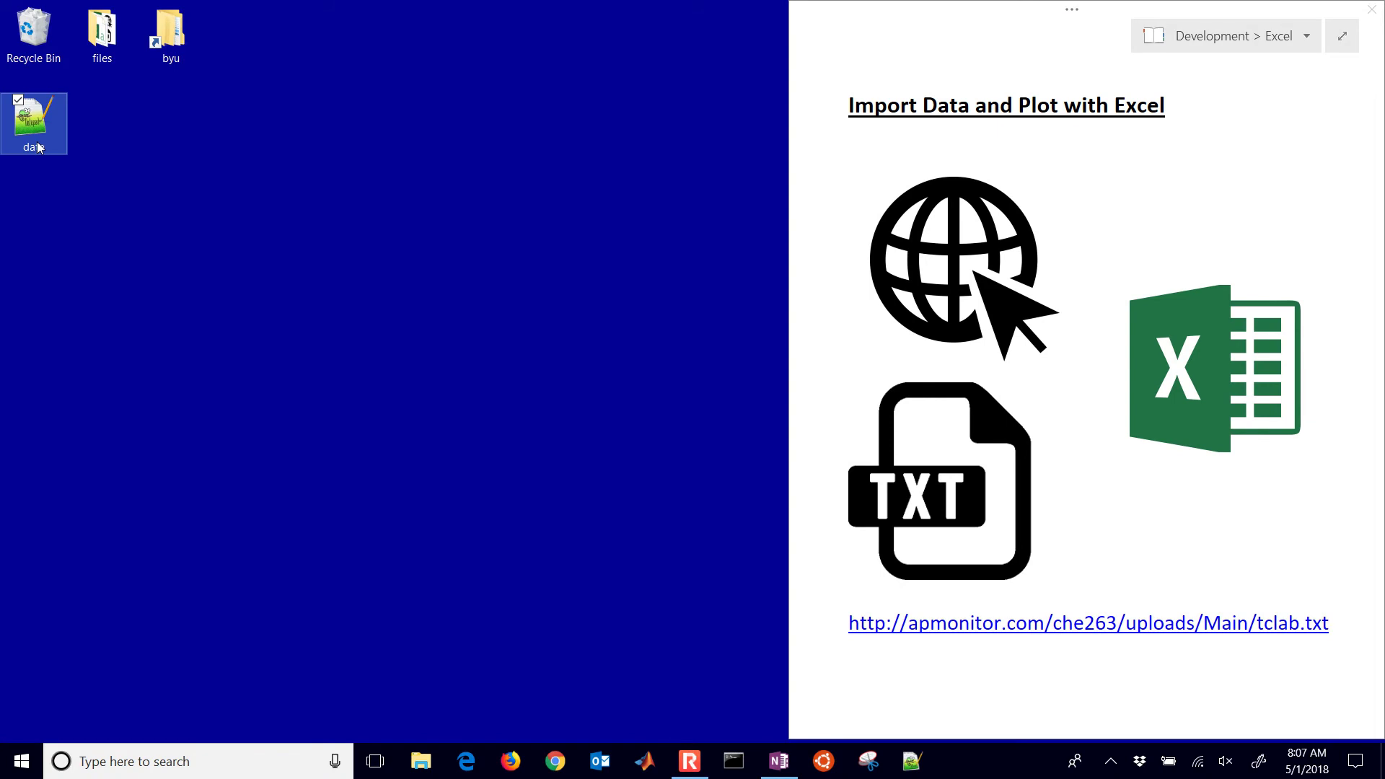
- In File Explorer Options, uncheck 'Hide extensions for known file types' and apply it
{"action": "left_click", "coordinate": [141, 761]}
{"action": "type", "text": "folder"}
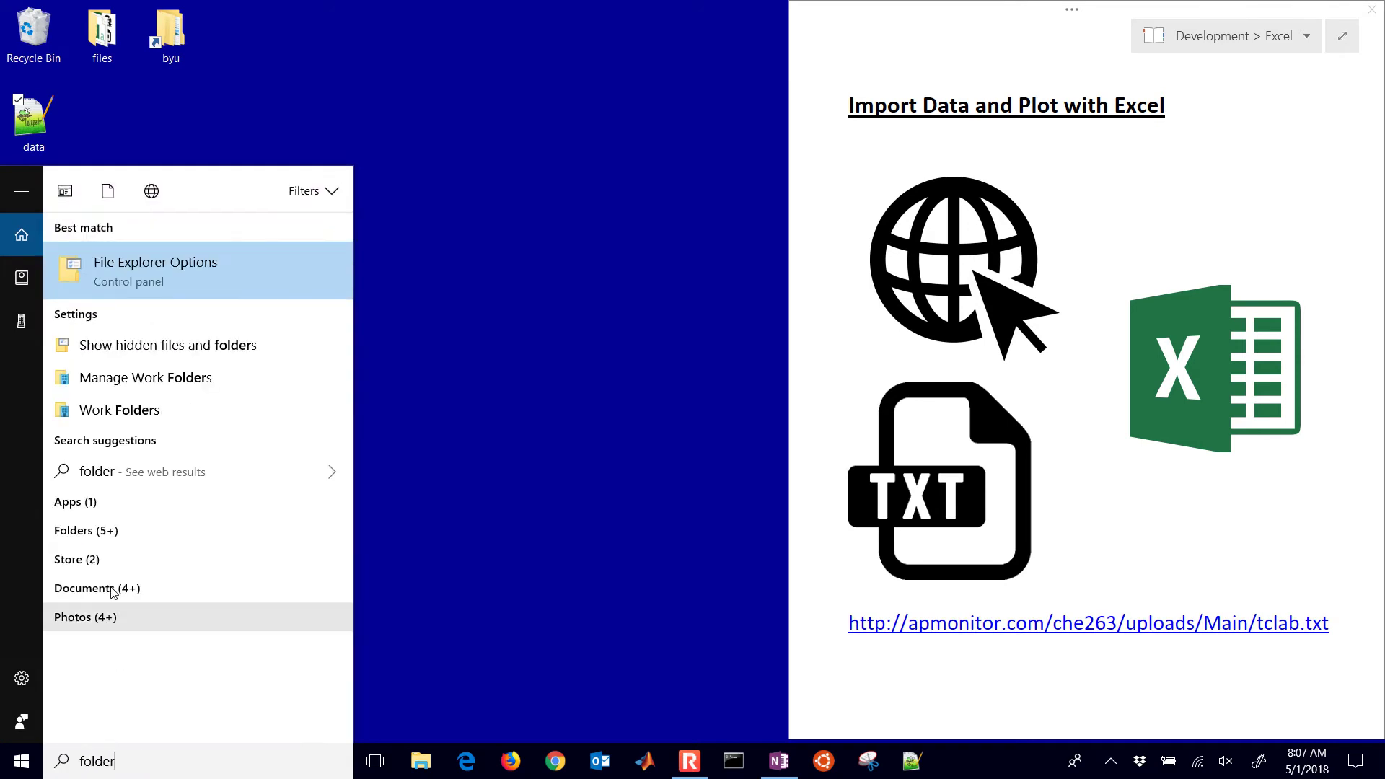
{"action": "left_click", "coordinate": [139, 267]}
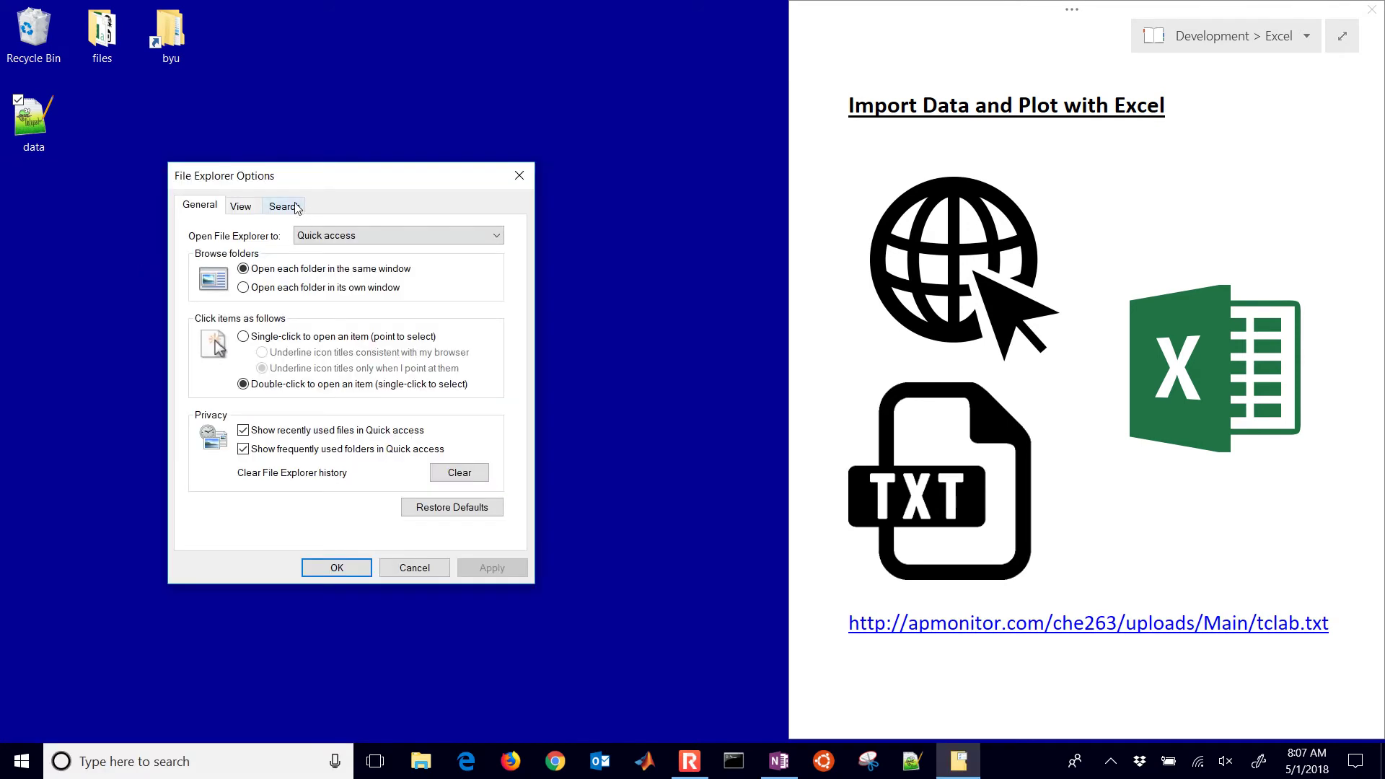
{"action": "left_click", "coordinate": [245, 207]}
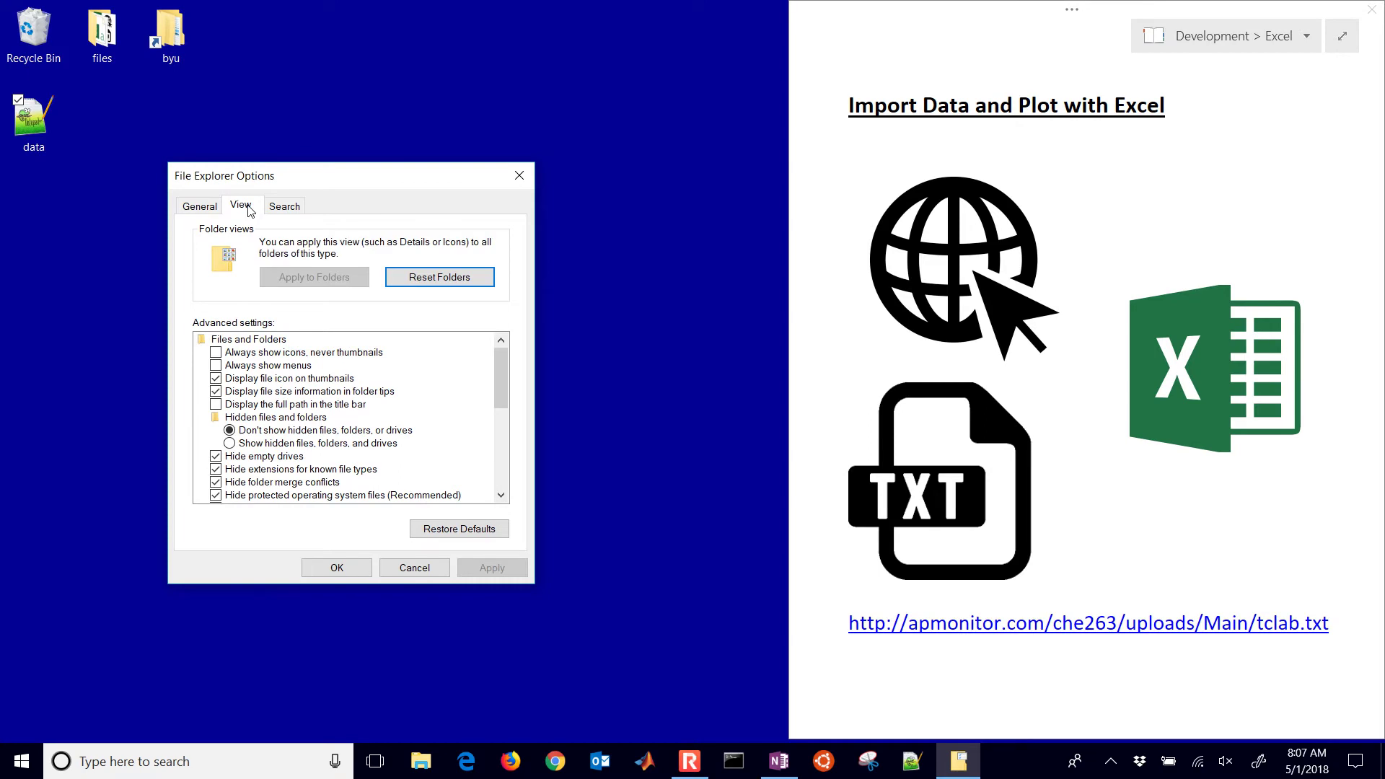
{"action": "left_click", "coordinate": [217, 469]}
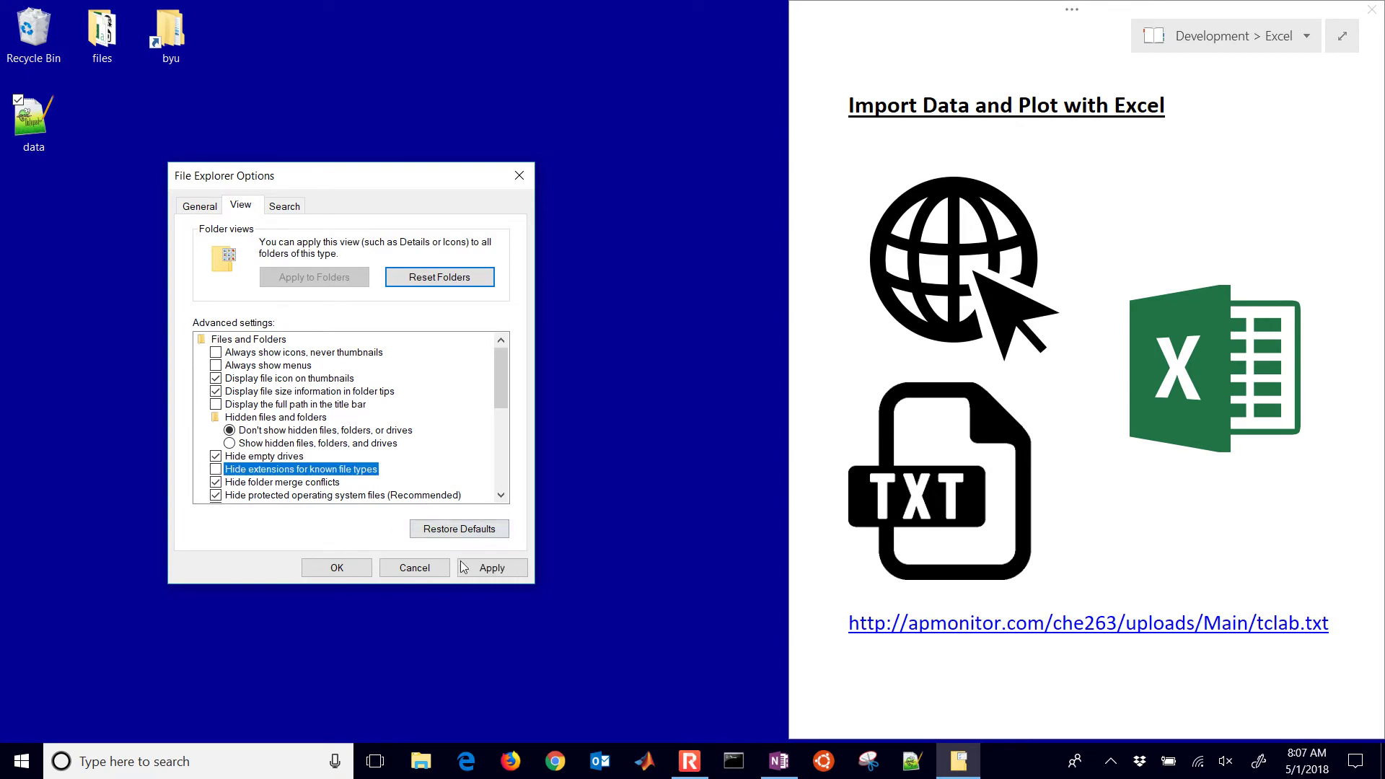
{"action": "left_click", "coordinate": [481, 568]}
- Rename the desktop file from data.txt to data.csv and open it in Excel
{"action": "left_click", "coordinate": [336, 568]}
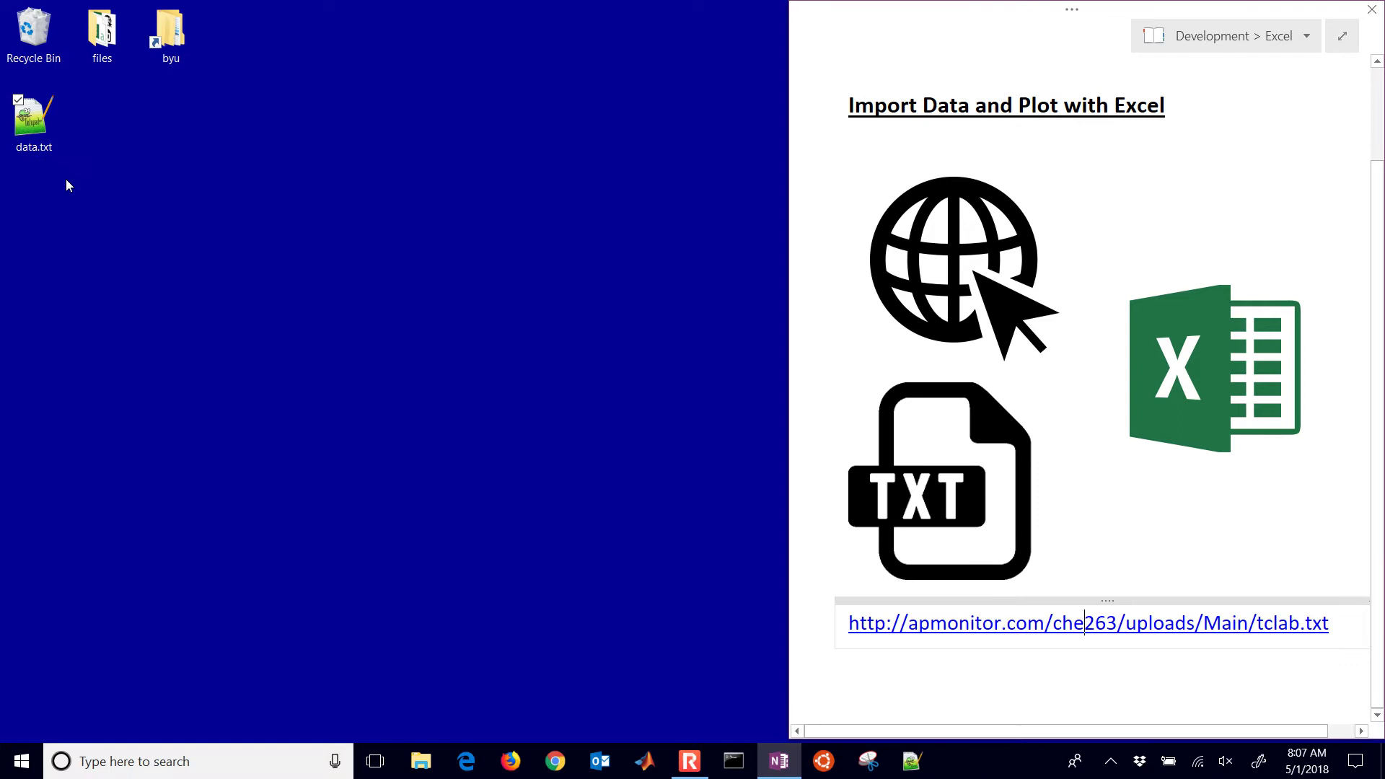
{"action": "left_click", "coordinate": [43, 142]}
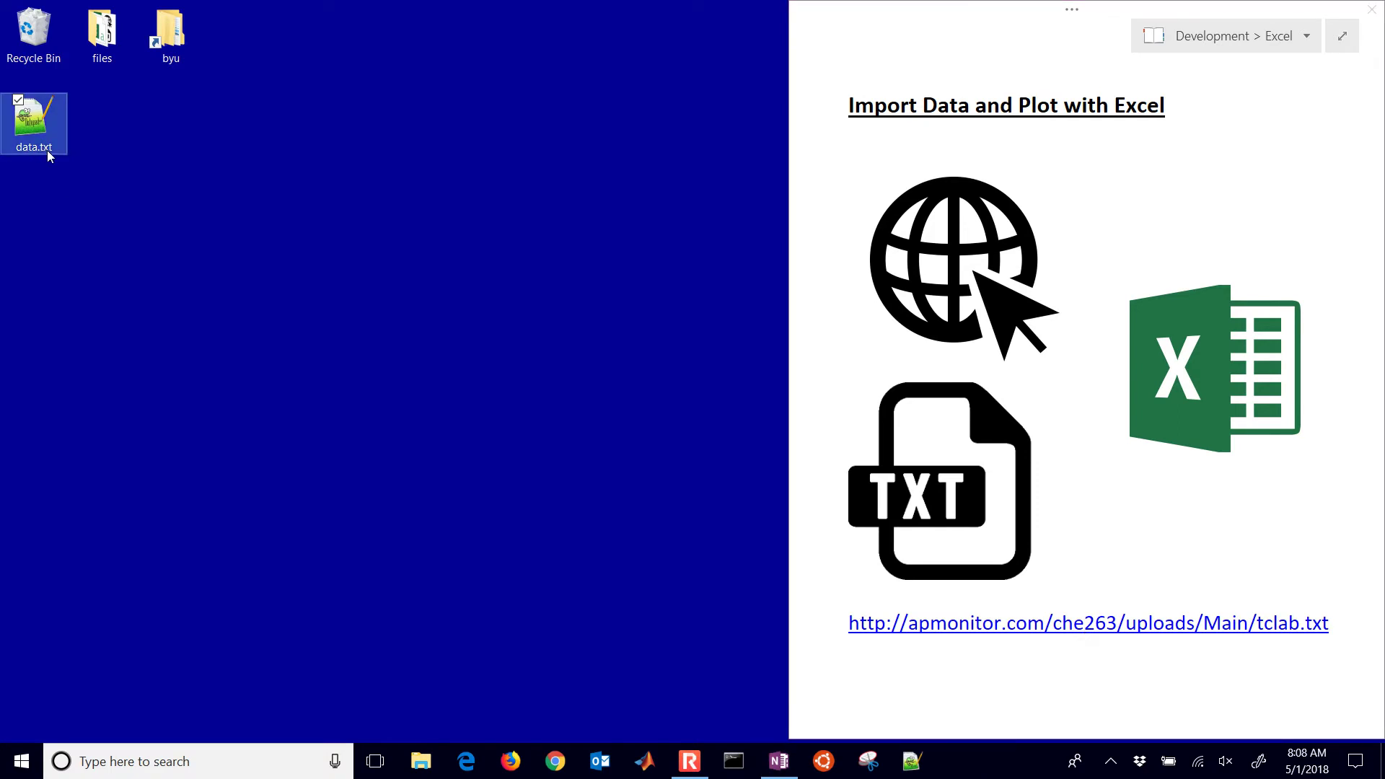
{"action": "left_click", "coordinate": [47, 151]}
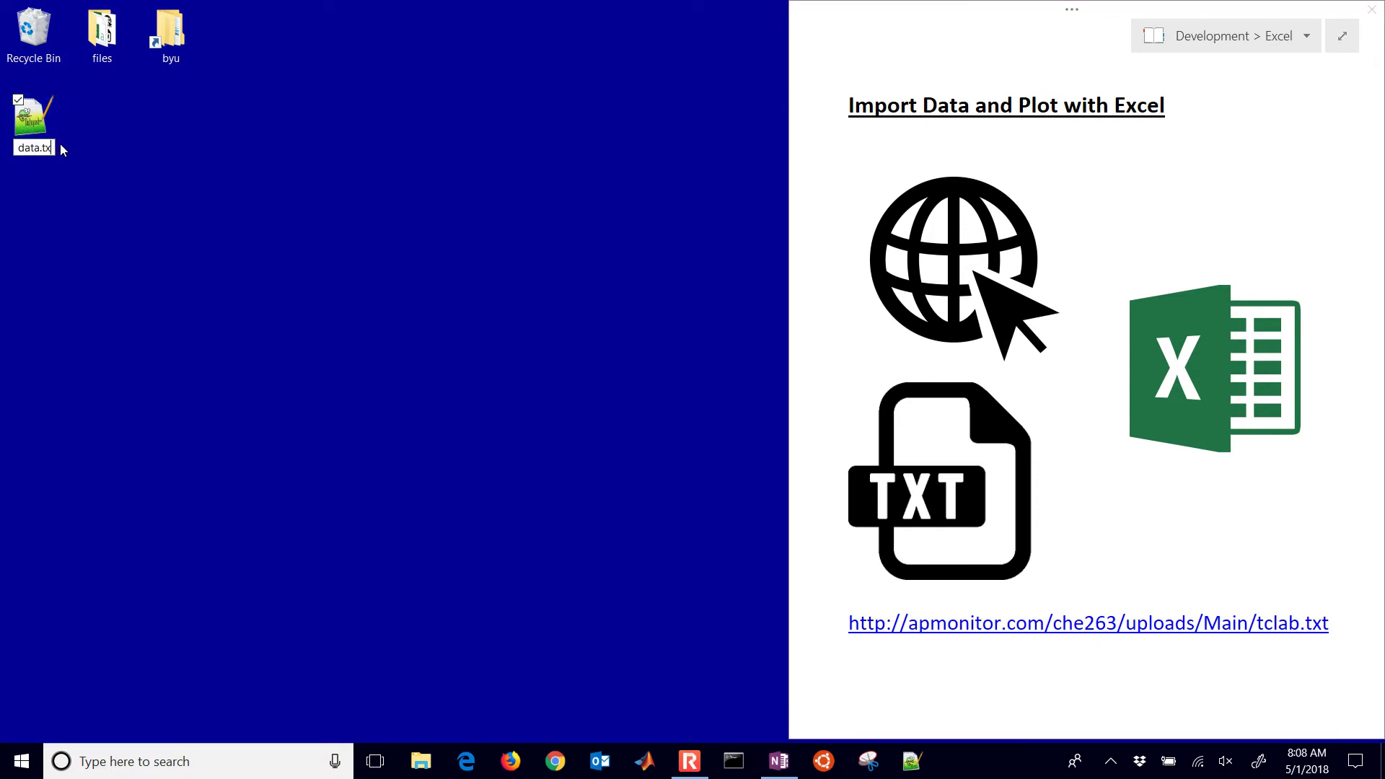
{"action": "type", "text": "csv"}
{"action": "key", "text": "Return"}
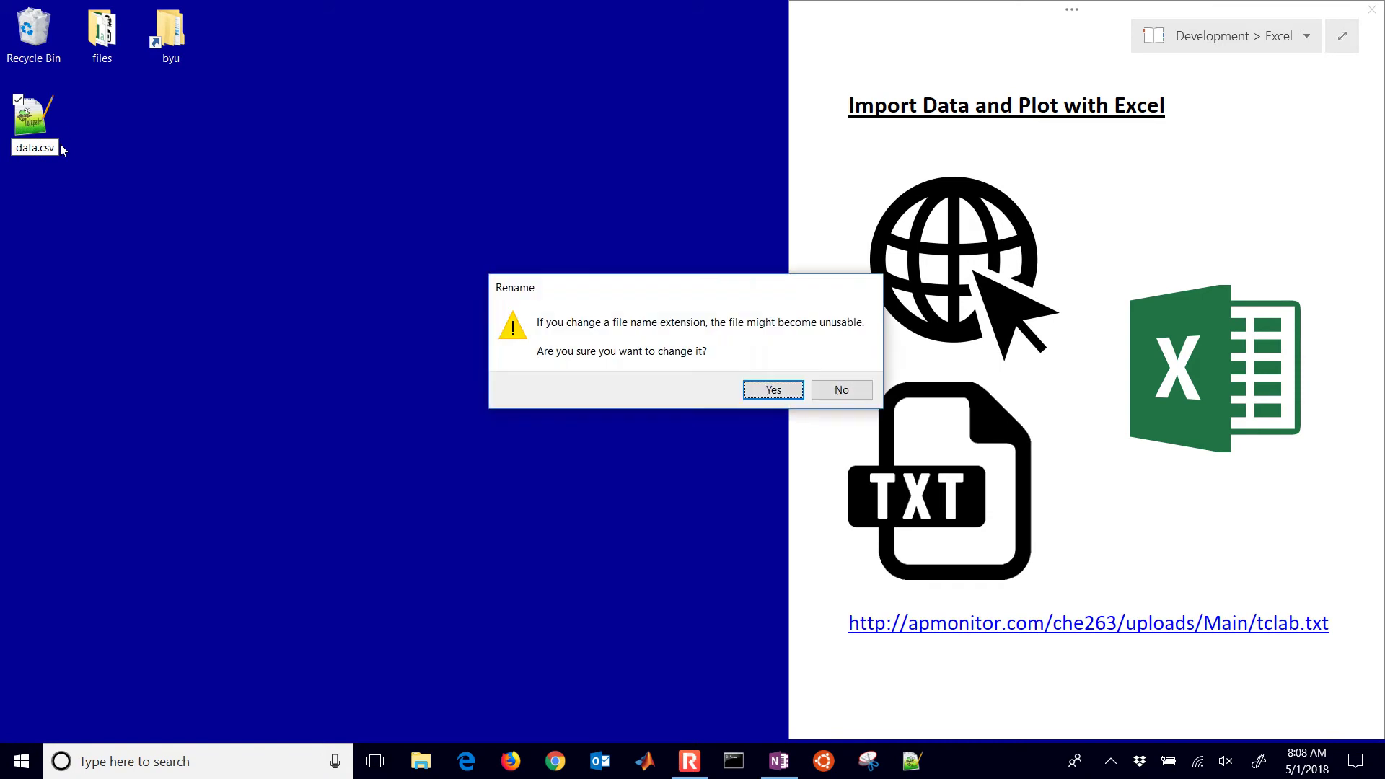
{"action": "key", "text": "Return"}
{"action": "double_click", "coordinate": [35, 123]}
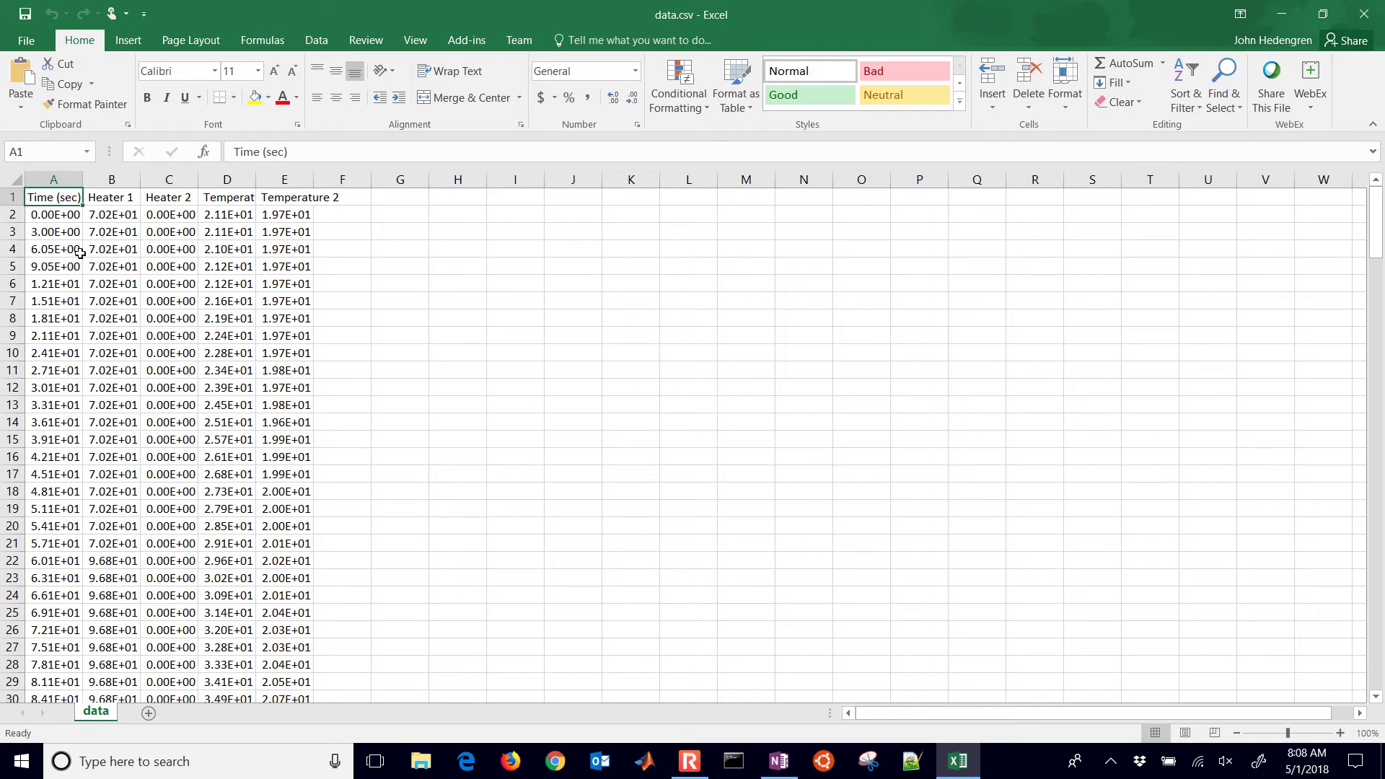
- Minimize Excel and rename data.csv back to data.txt
{"action": "left_click", "coordinate": [1283, 7]}
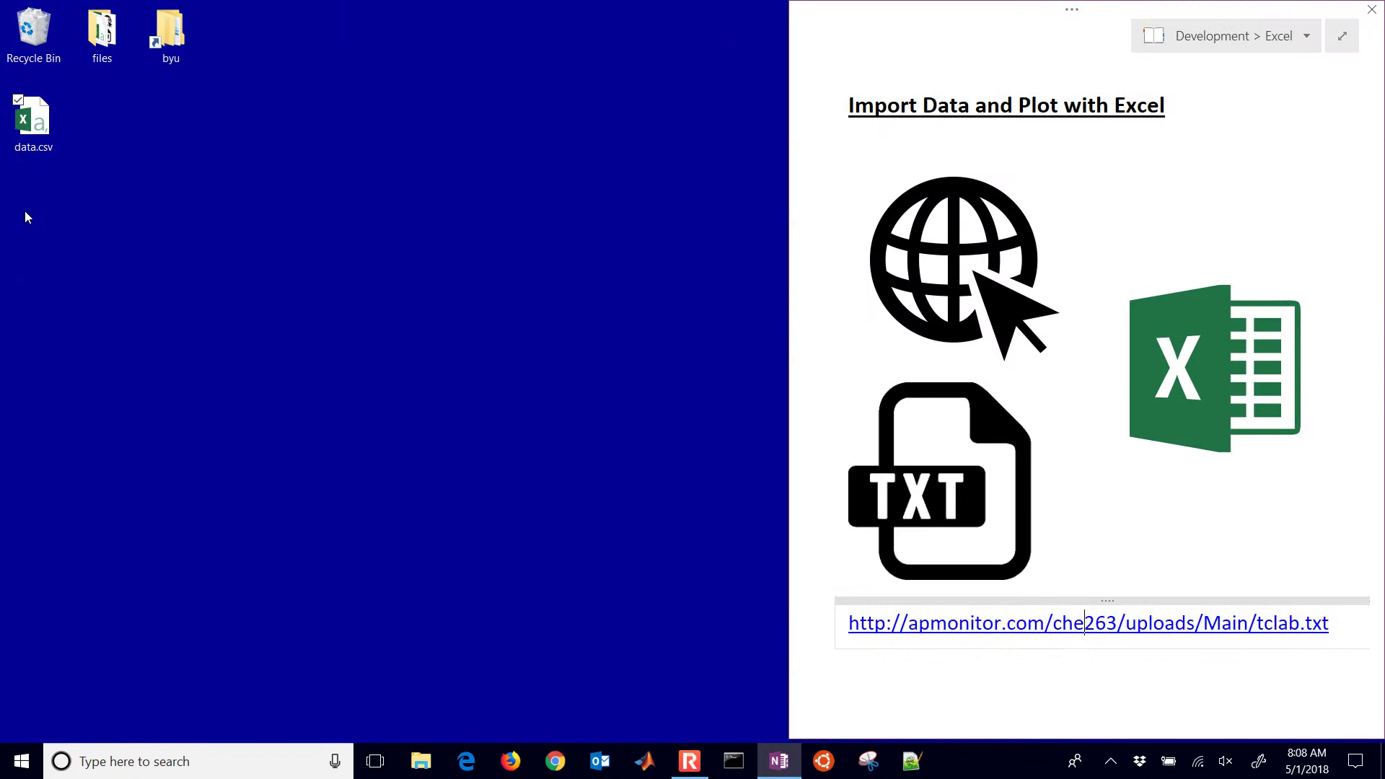
{"action": "left_click", "coordinate": [34, 123]}
{"action": "left_click", "coordinate": [50, 149]}
{"action": "left_click", "coordinate": [55, 149]}
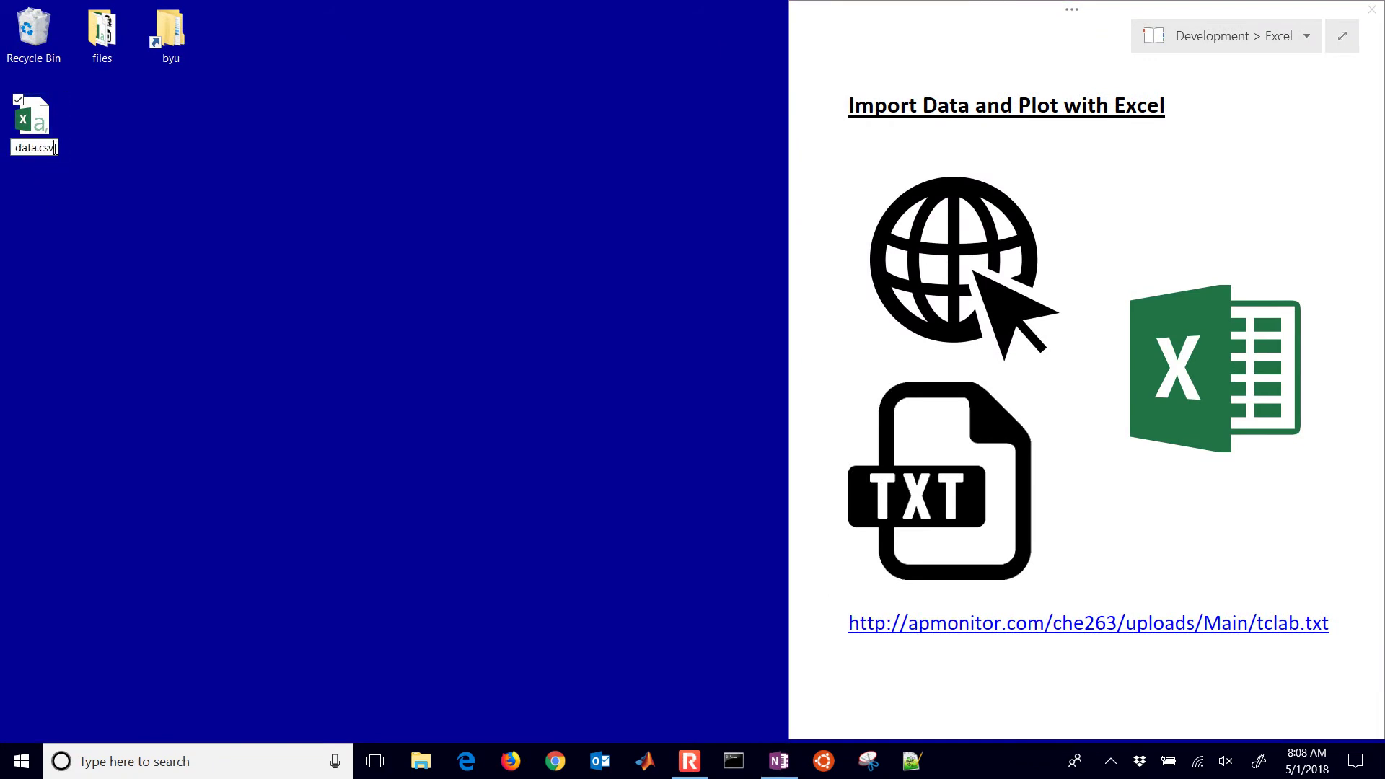
{"action": "key", "text": "BackSpace"}
{"action": "key", "text": "BackSpace"}
{"action": "key", "text": "BackSpace"}
{"action": "type", "text": "txt"}
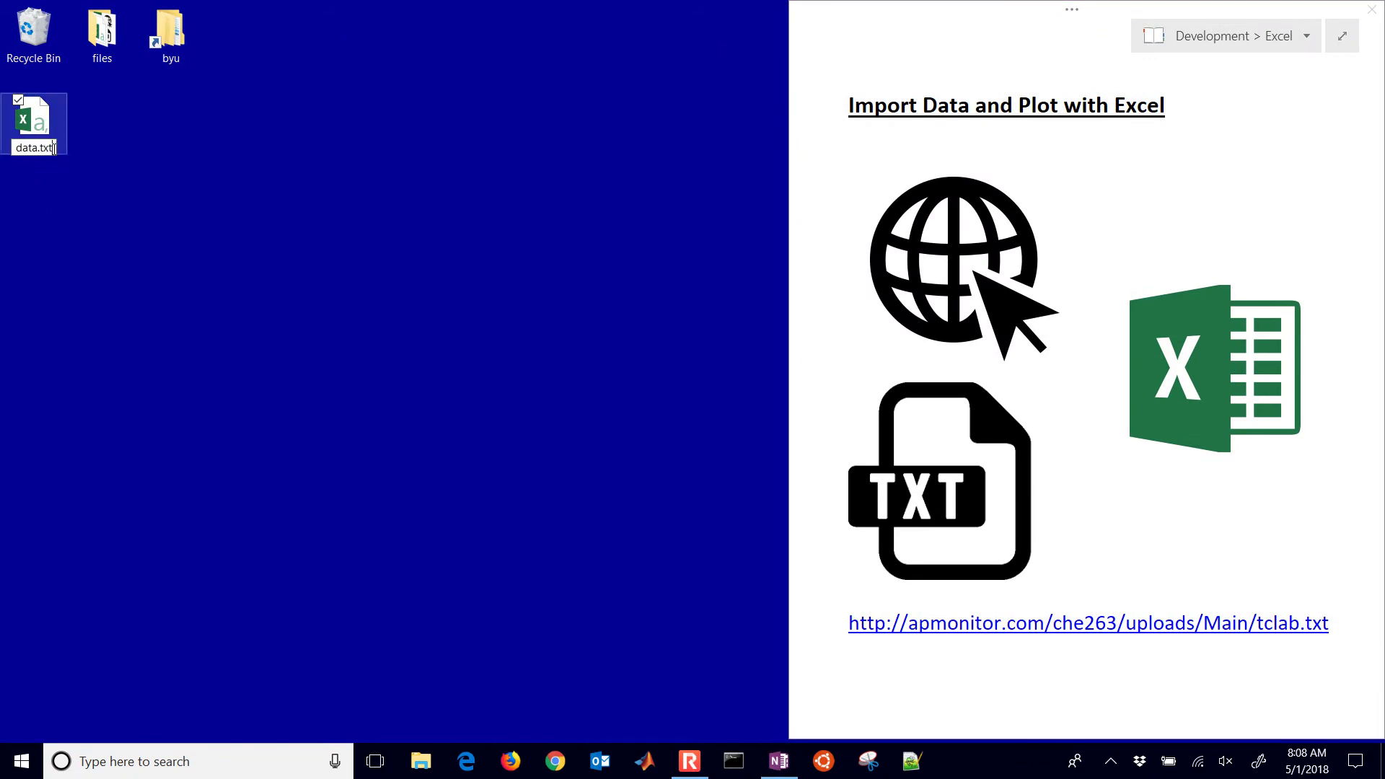
{"action": "key", "text": "Return"}
{"action": "key", "text": "Return"}
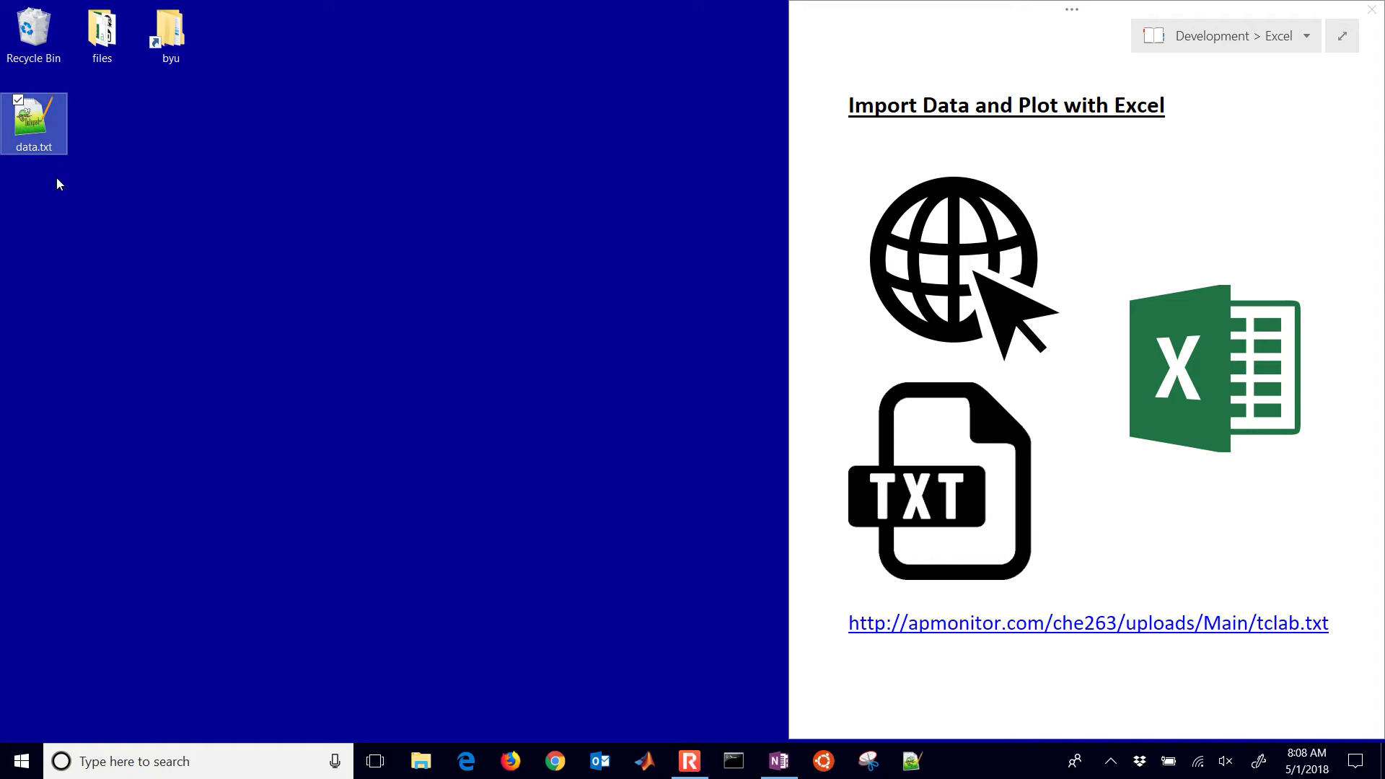
- Confirm the extension change and launch Excel 2016 with a blank workbook
{"action": "left_click", "coordinate": [87, 216]}
{"action": "left_click", "coordinate": [217, 769]}
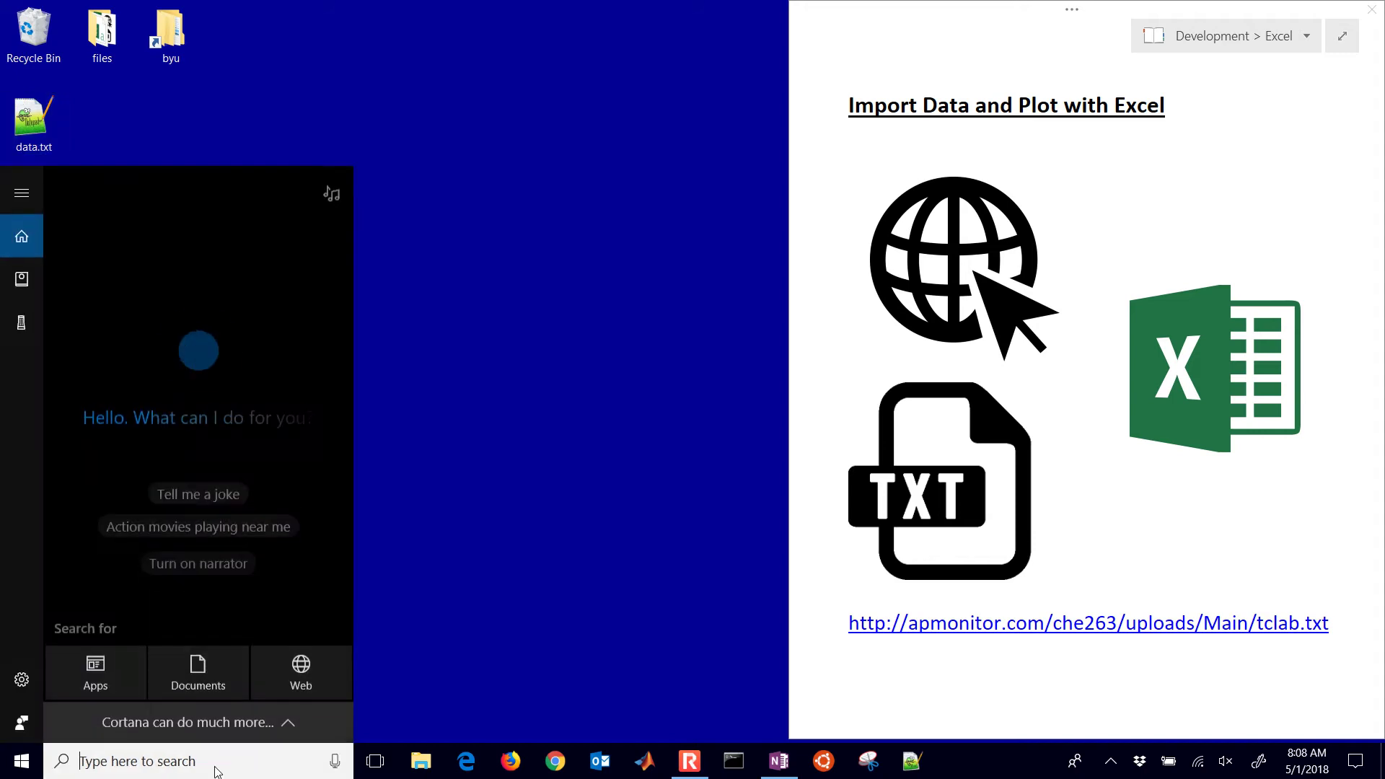
{"action": "type", "text": "excel"}
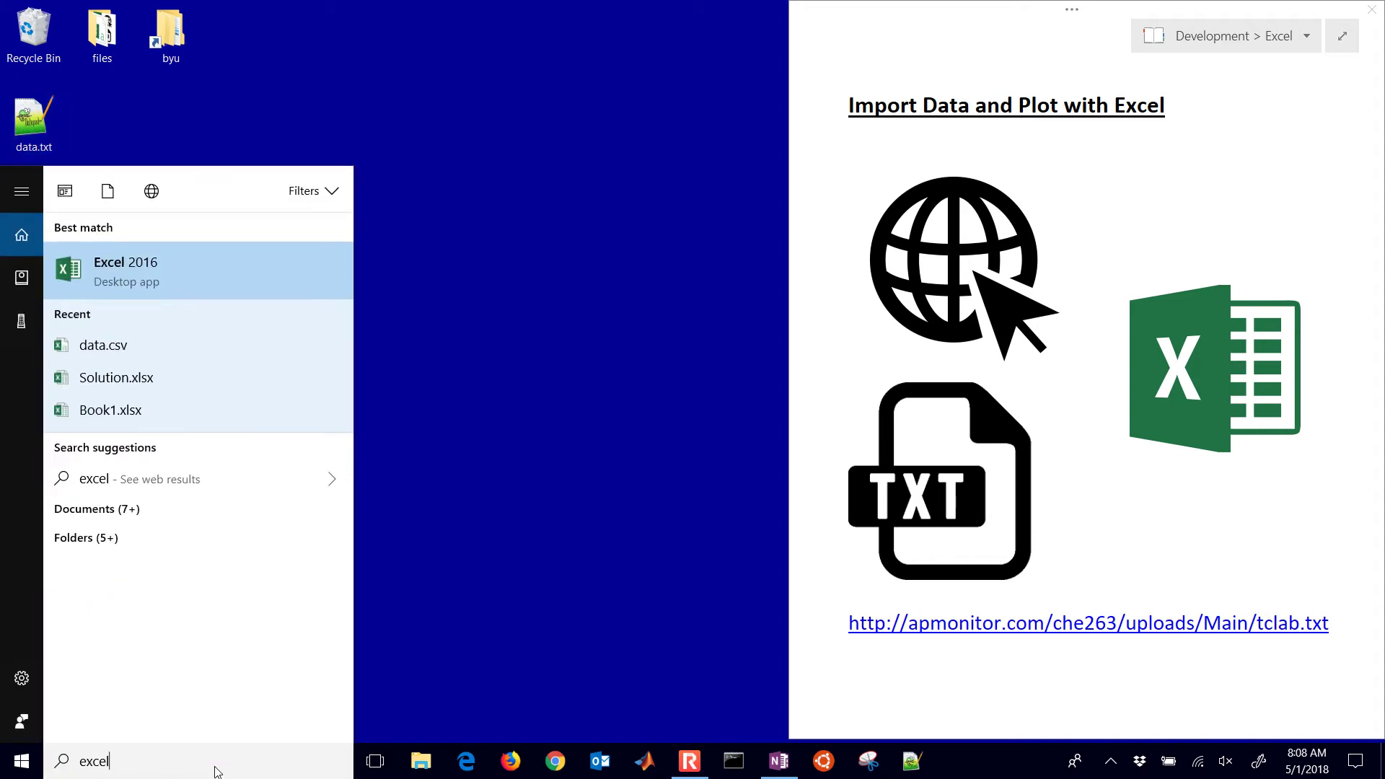
{"action": "key", "text": "Return"}
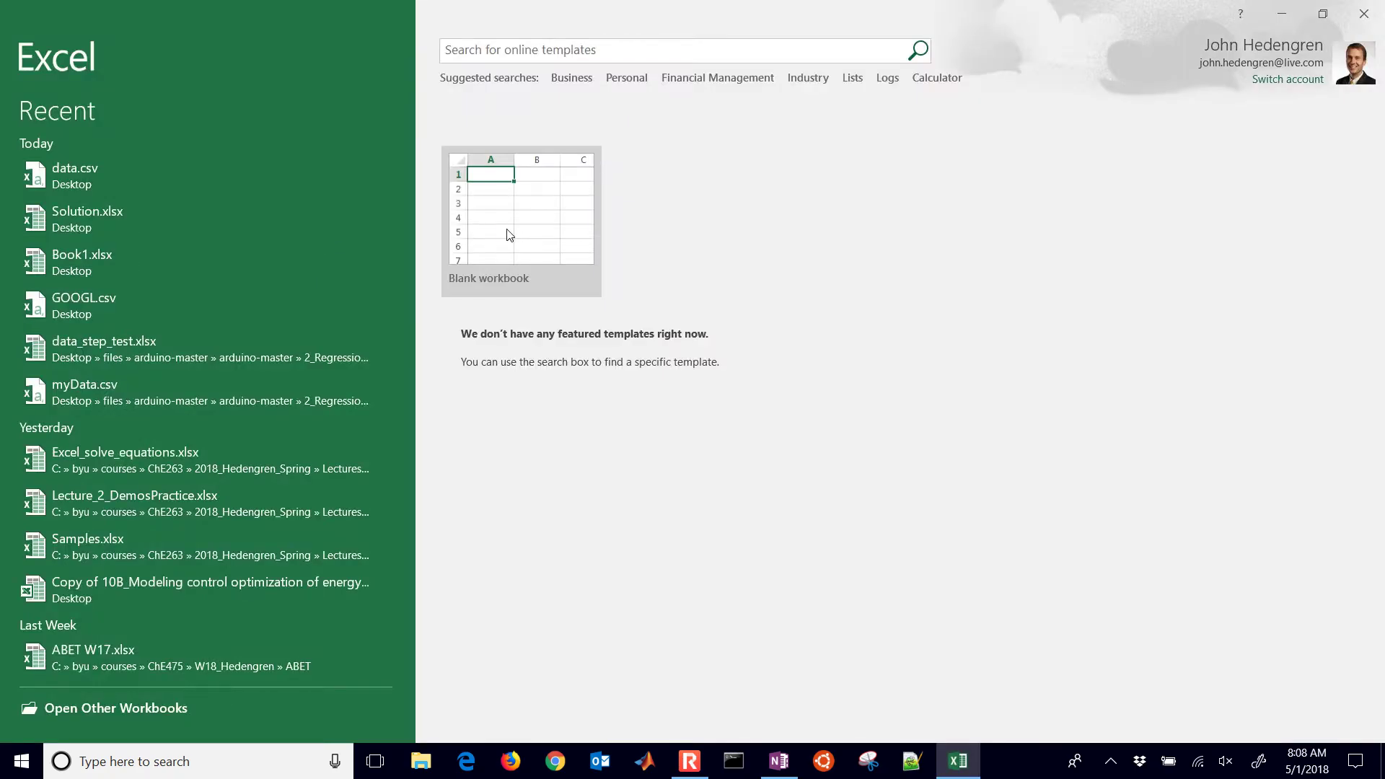
{"action": "left_click", "coordinate": [507, 235]}
- Shrink the Excel window beside the desktop and show the Get External Data sources on the Data tab
{"action": "left_click_drag", "start_coordinate": [432, 9], "coordinate": [379, 10]}
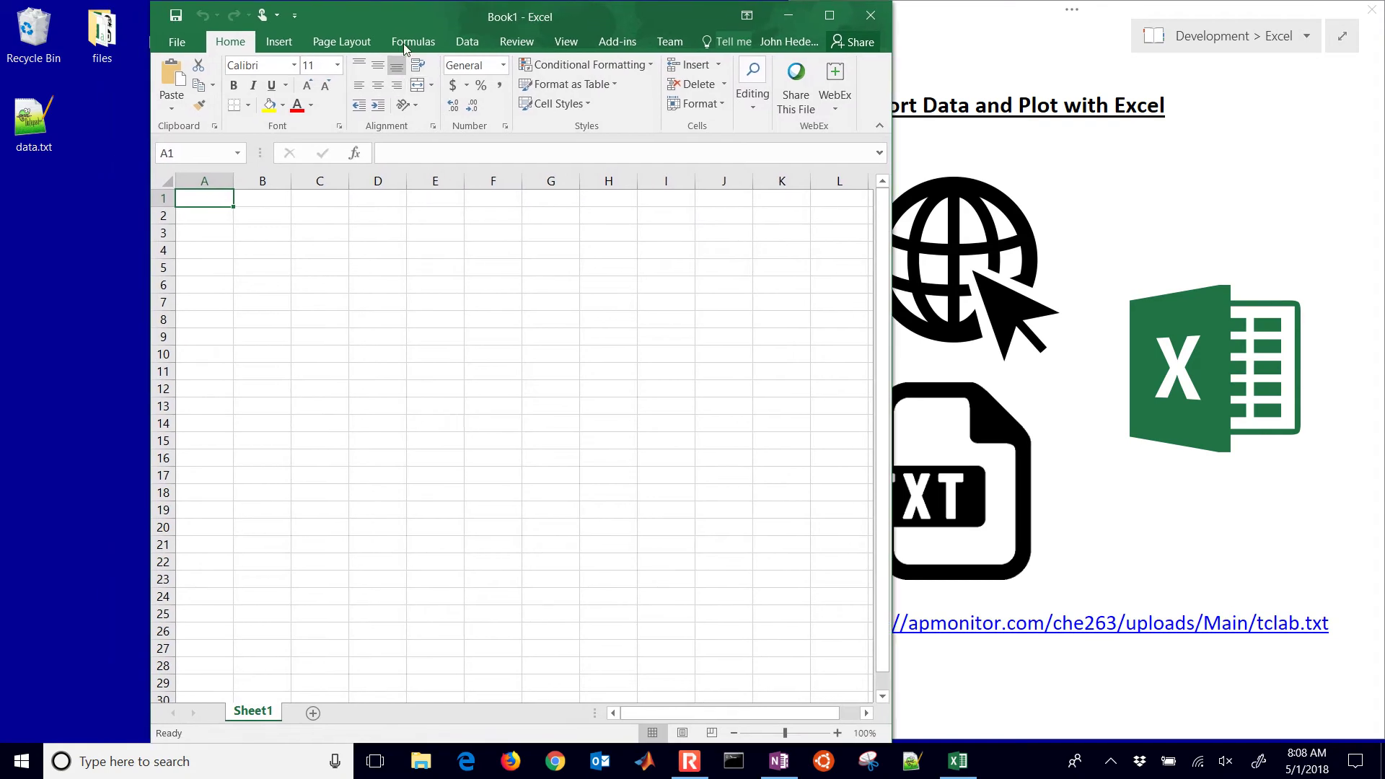
{"action": "left_click", "coordinate": [465, 43]}
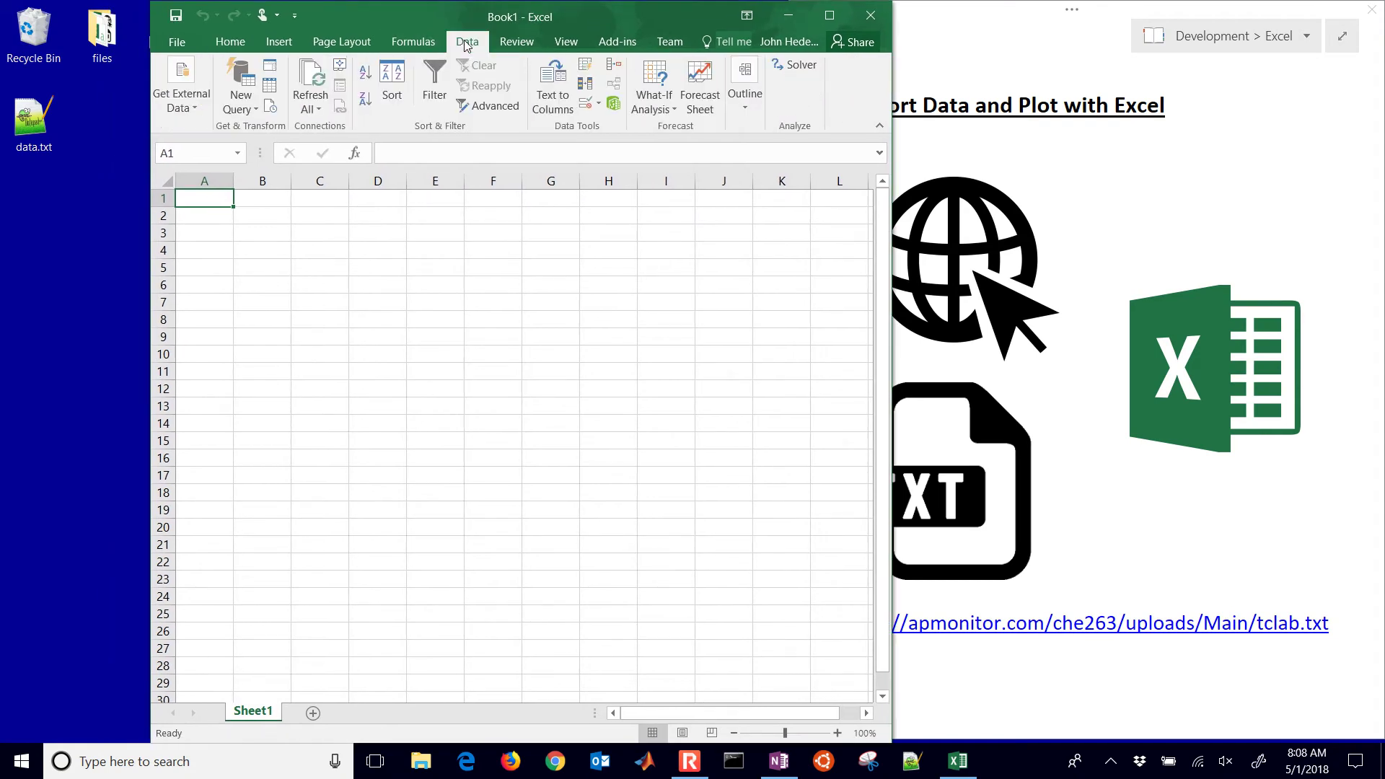
{"action": "left_click", "coordinate": [196, 109]}
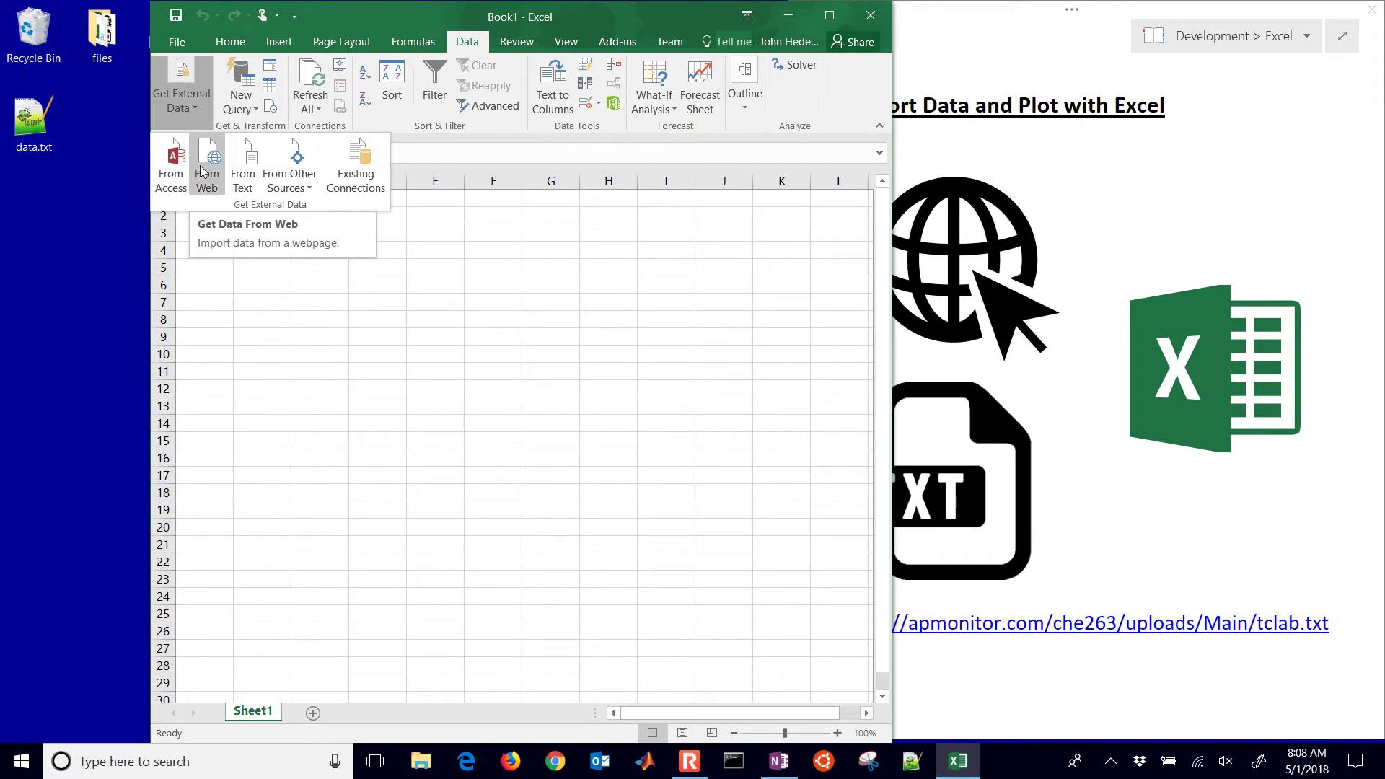
- Choose From Text and pick Desktop\data.txt for import
{"action": "left_click", "coordinate": [241, 164]}
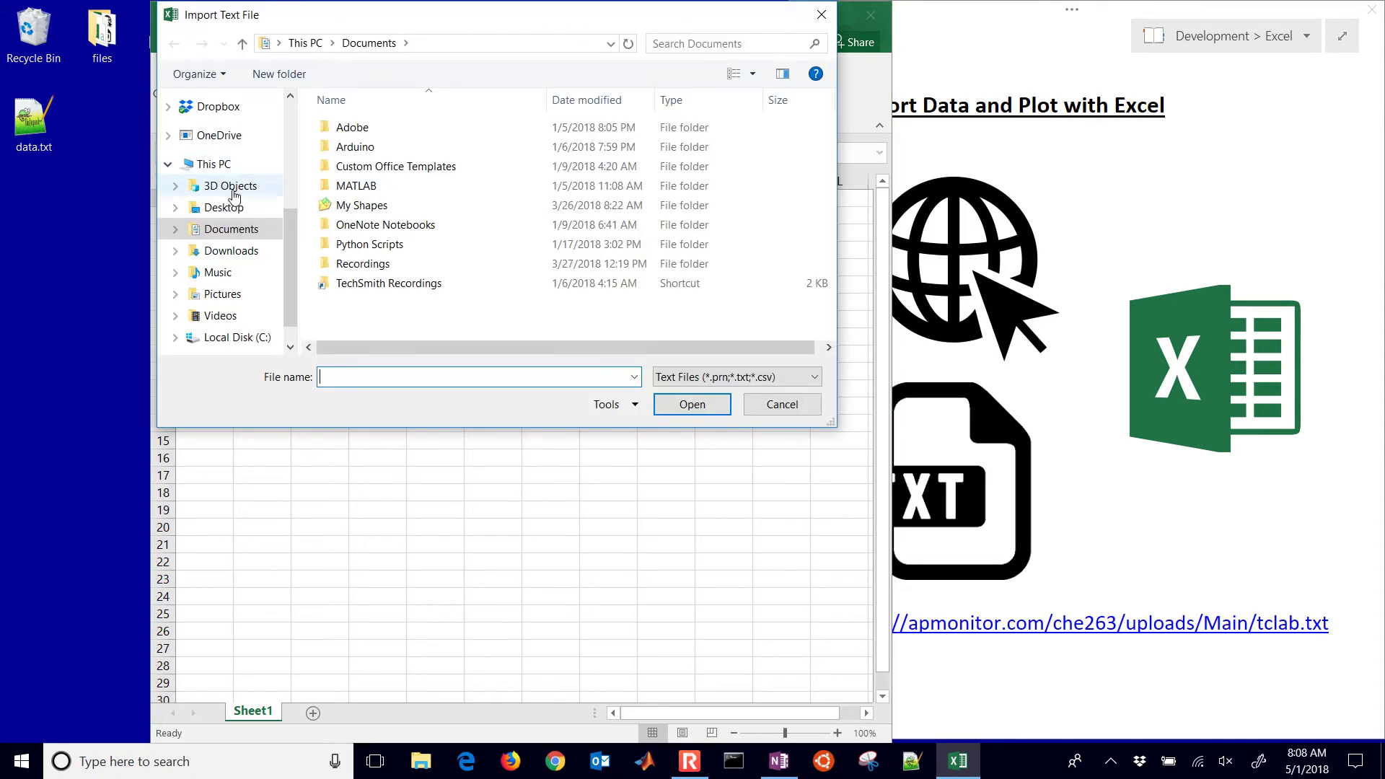
{"action": "left_click", "coordinate": [232, 216]}
{"action": "left_click", "coordinate": [570, 148]}
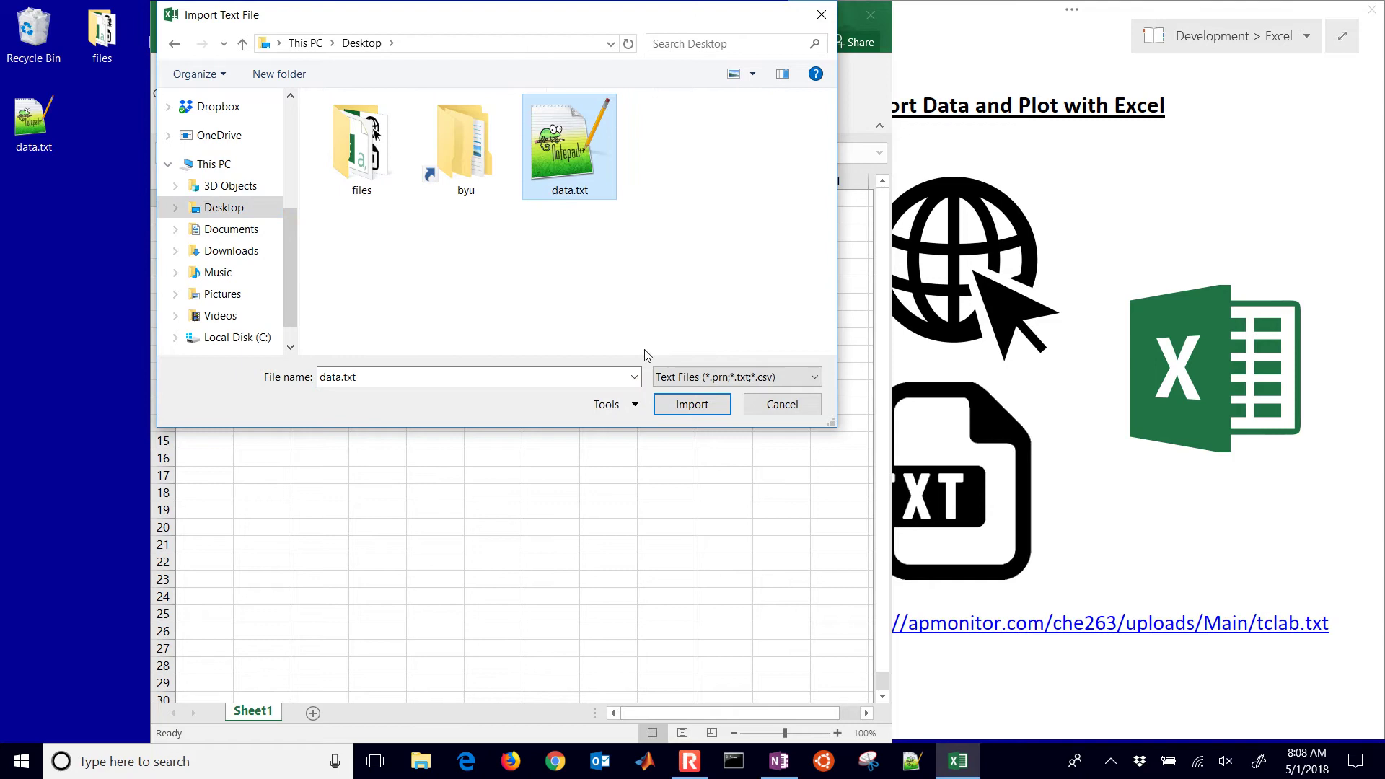
{"action": "left_click", "coordinate": [691, 410]}
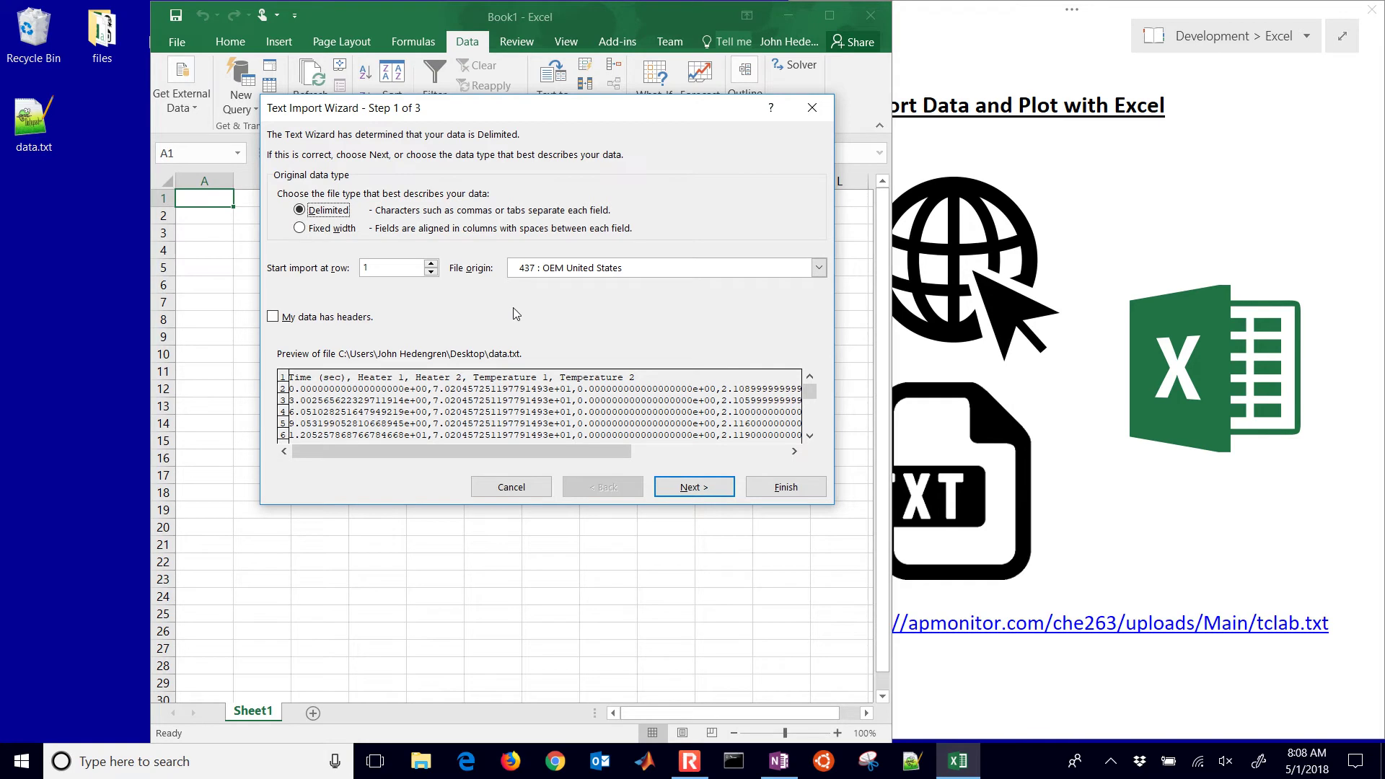
- Import it as delimited text split on commas only, into the existing worksheet at $A$1
{"action": "left_click", "coordinate": [328, 228]}
{"action": "key", "text": "Return"}
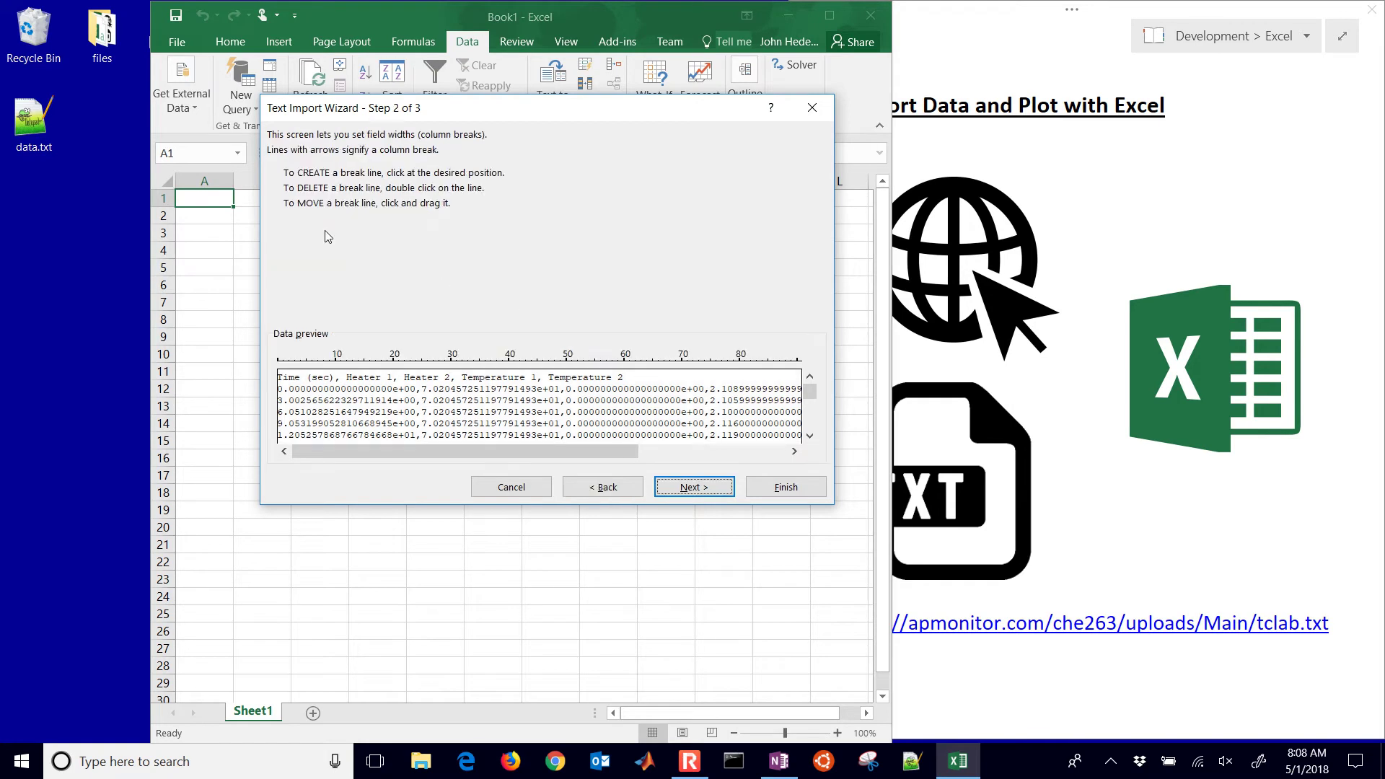
{"action": "left_click", "coordinate": [583, 489]}
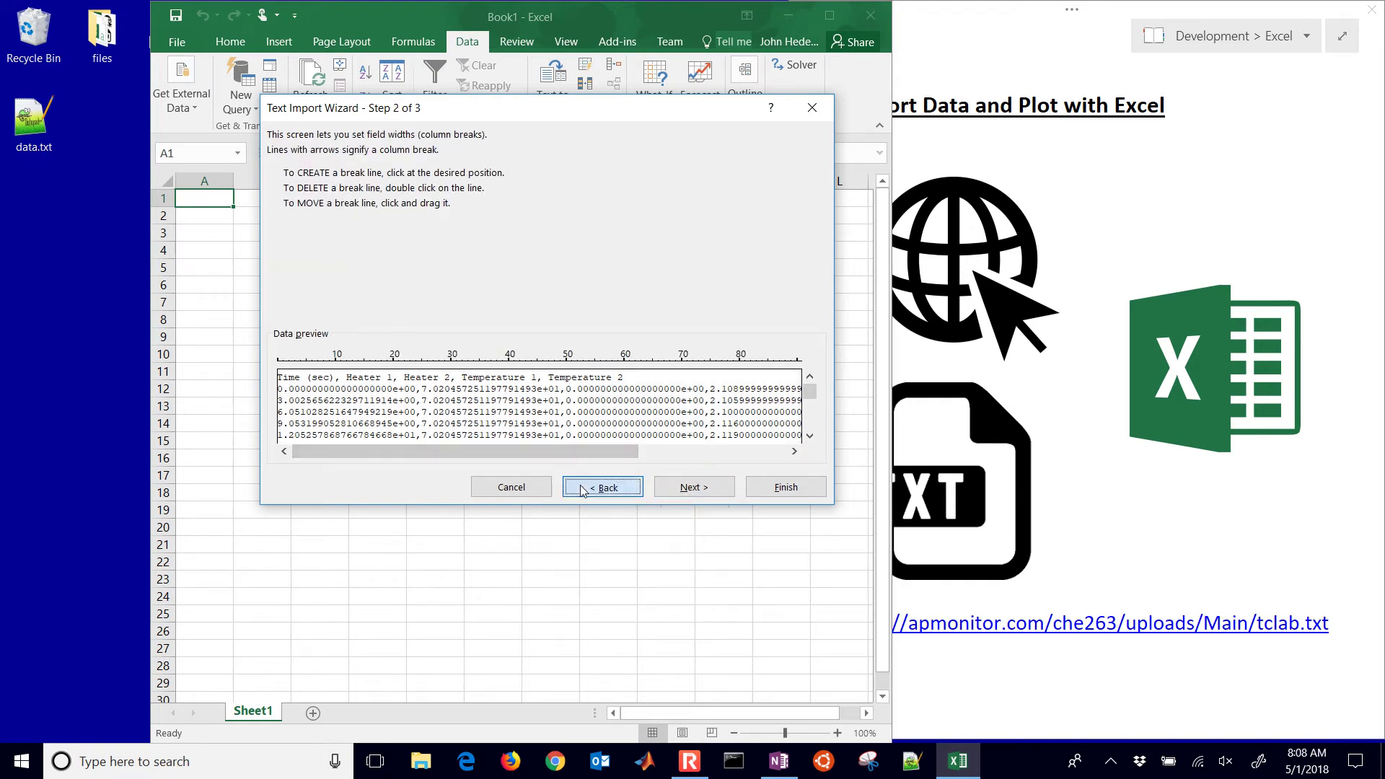
{"action": "left_click", "coordinate": [326, 210]}
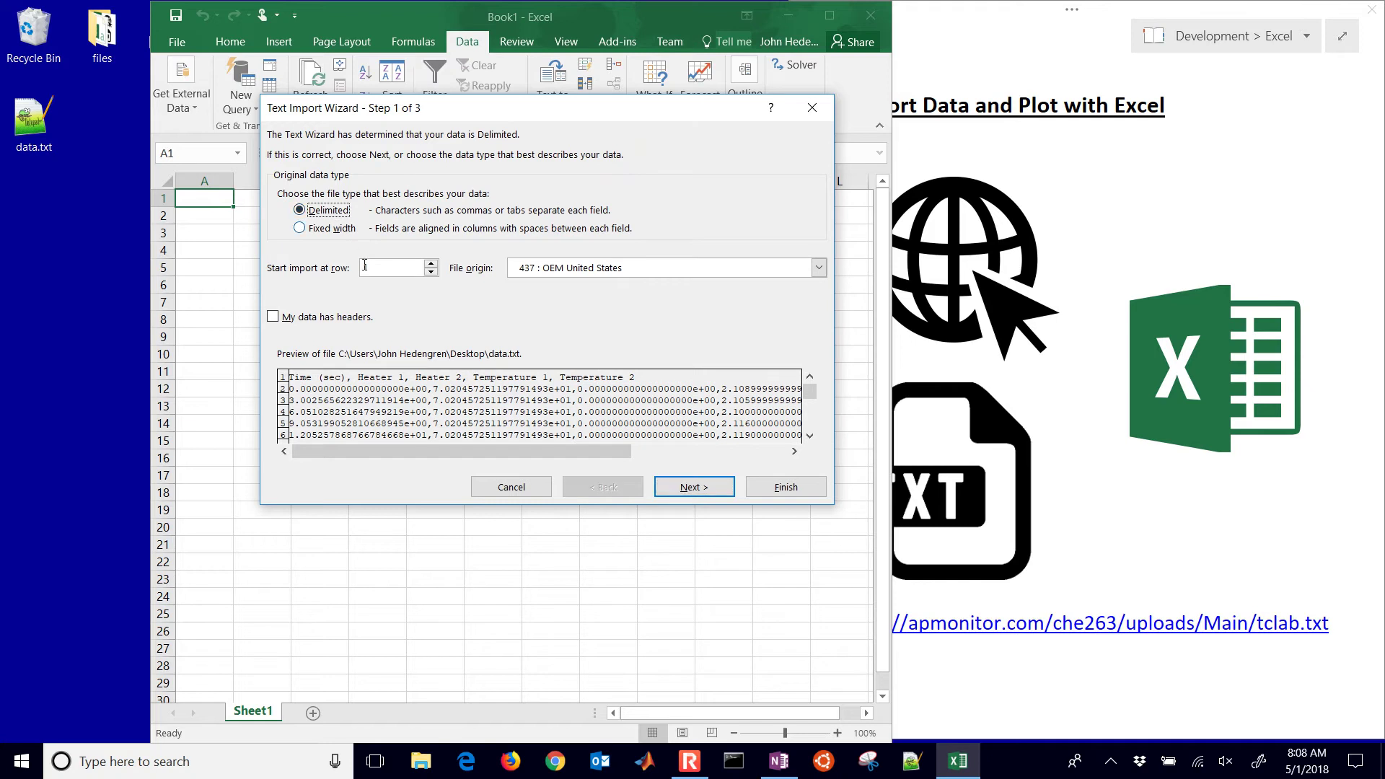
{"action": "left_click", "coordinate": [679, 489]}
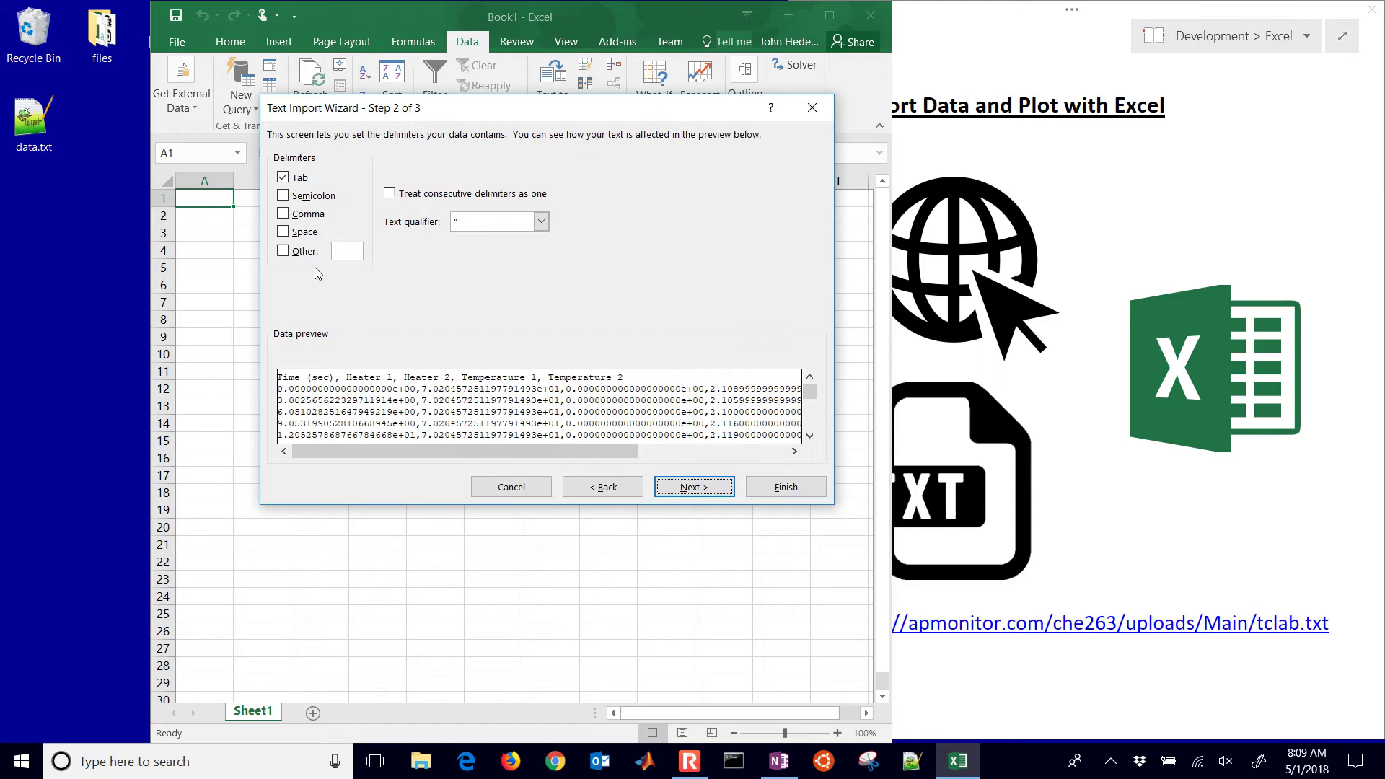
{"action": "left_click", "coordinate": [283, 178]}
{"action": "left_click", "coordinate": [284, 213]}
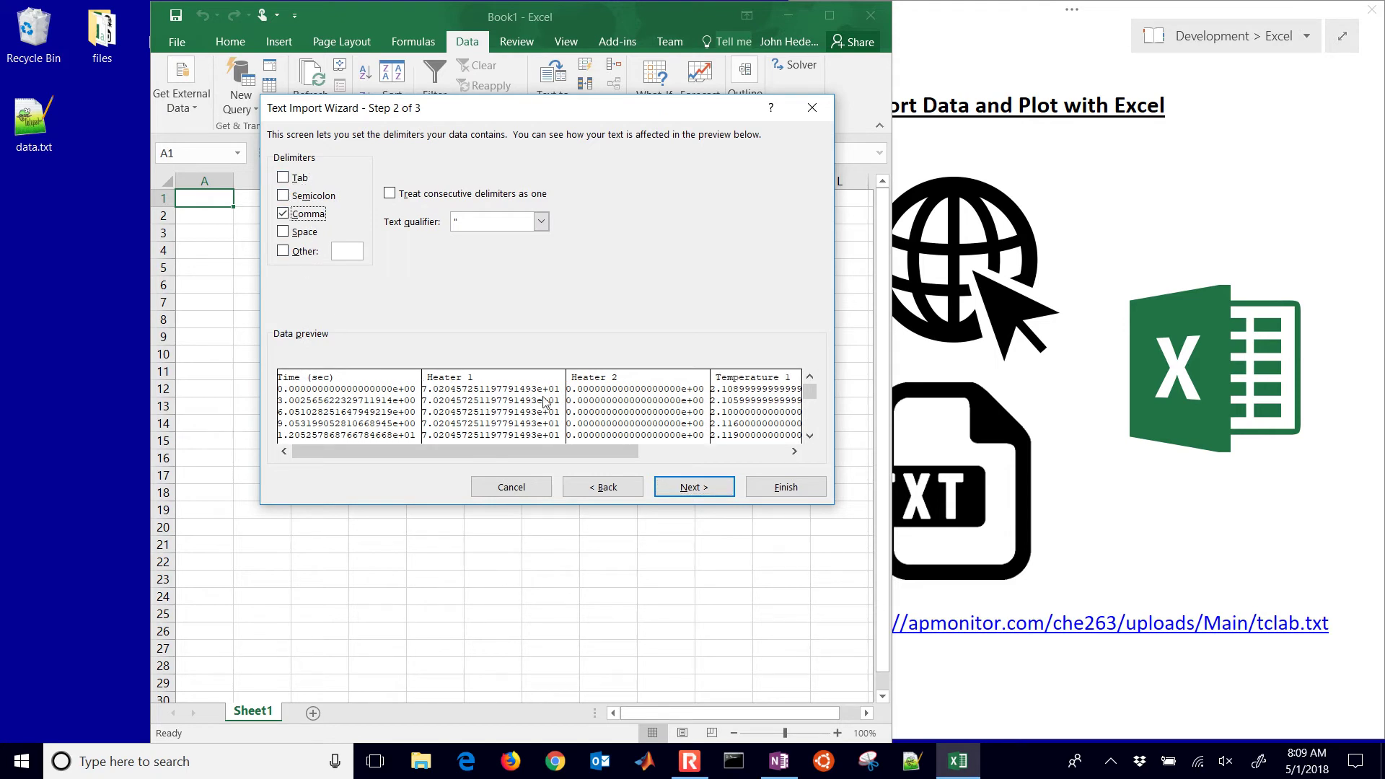
{"action": "left_click", "coordinate": [770, 487]}
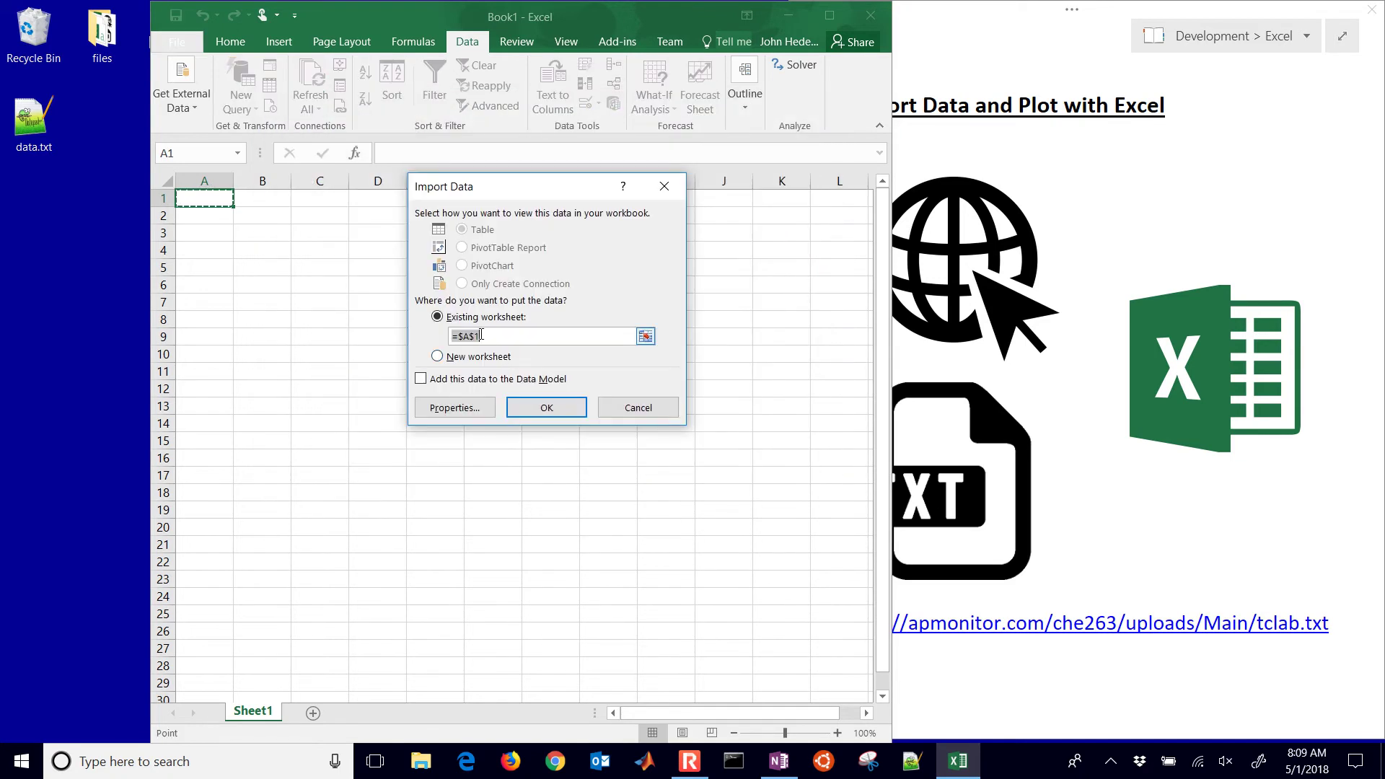
{"action": "left_click", "coordinate": [484, 362]}
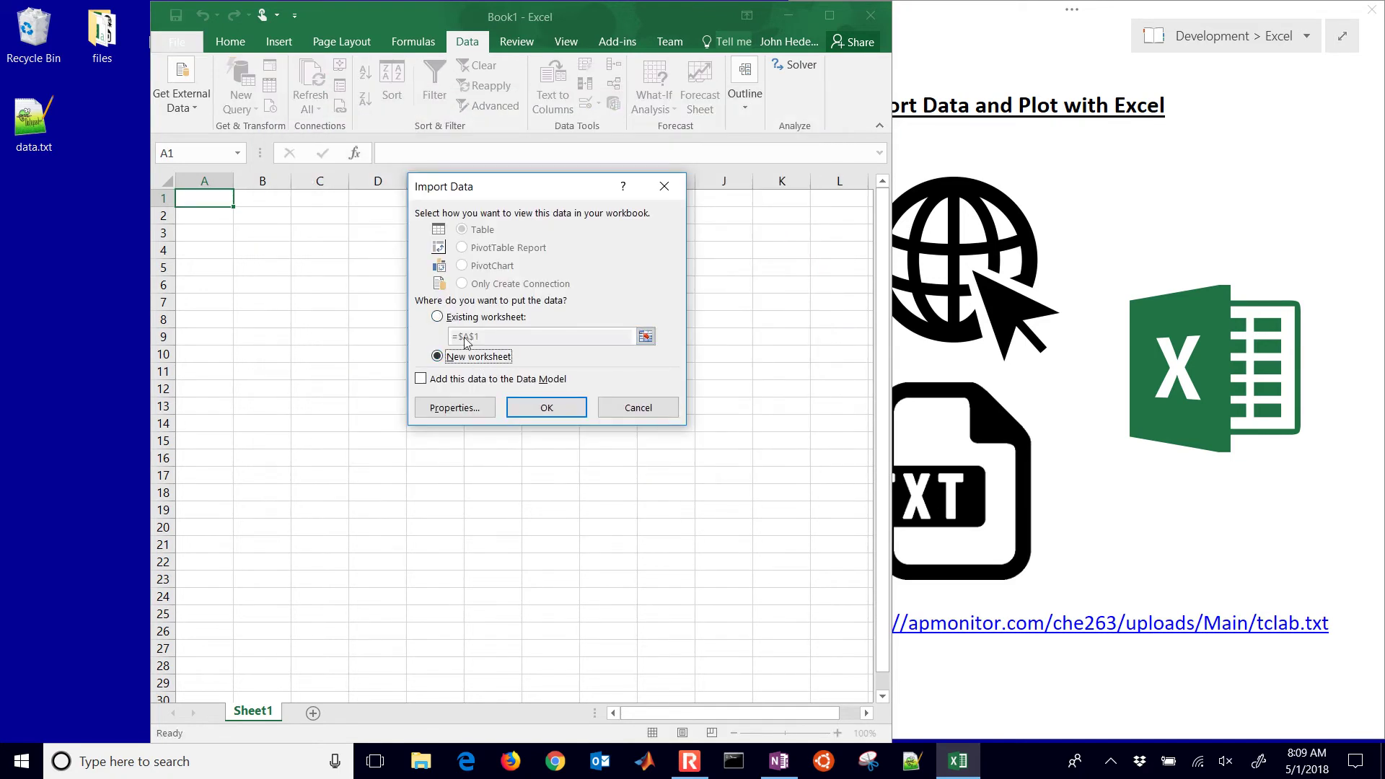
{"action": "left_click", "coordinate": [438, 317]}
{"action": "left_click", "coordinate": [546, 407]}
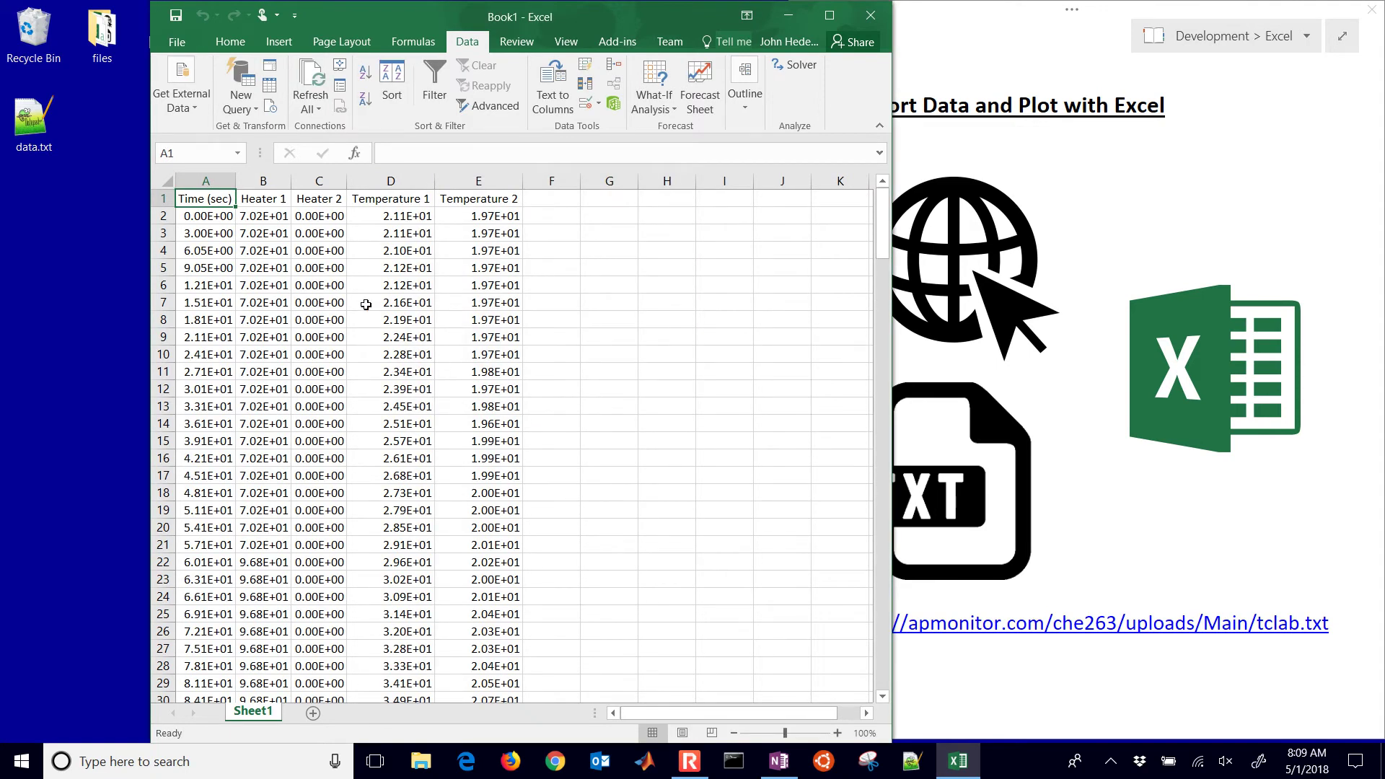
- Check the value in cell D7, then close Book1 without saving
{"action": "left_click", "coordinate": [364, 303]}
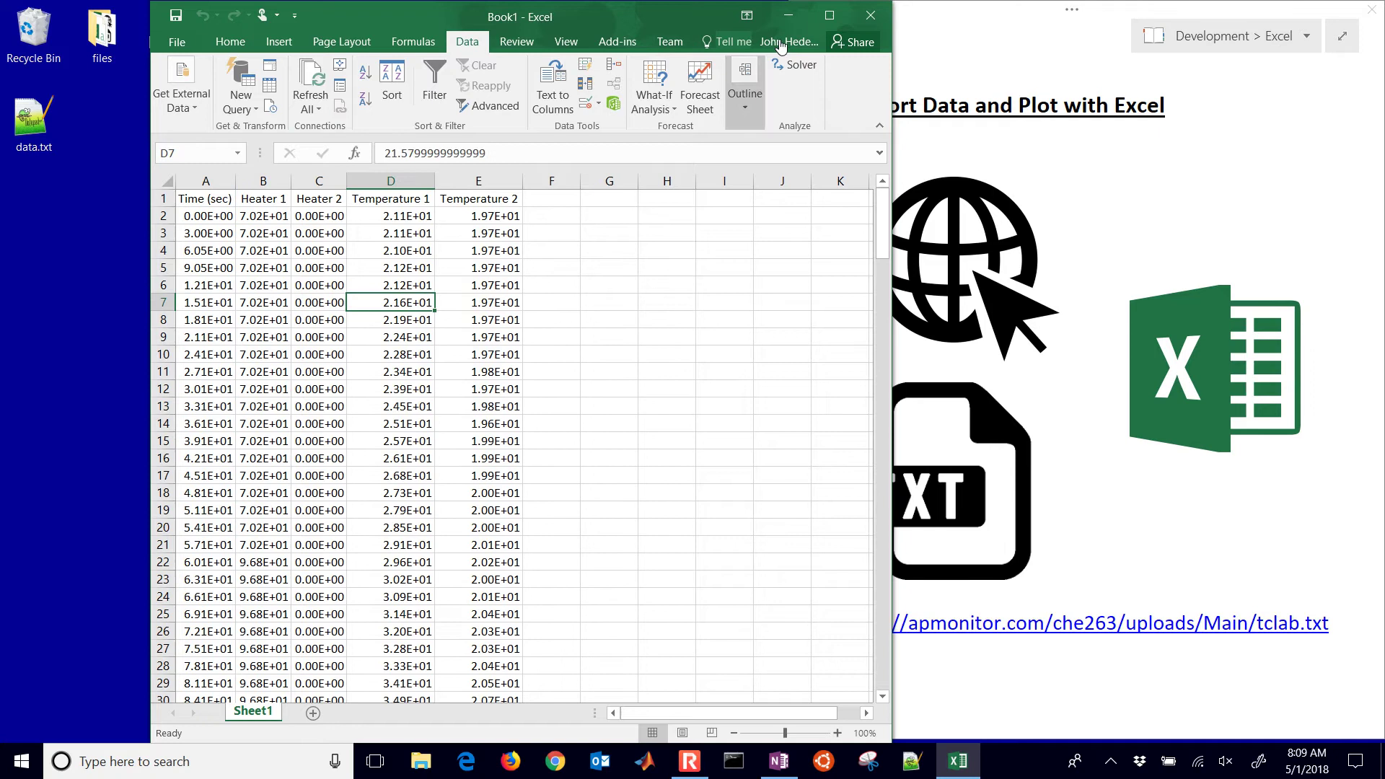
{"action": "left_click", "coordinate": [861, 17]}
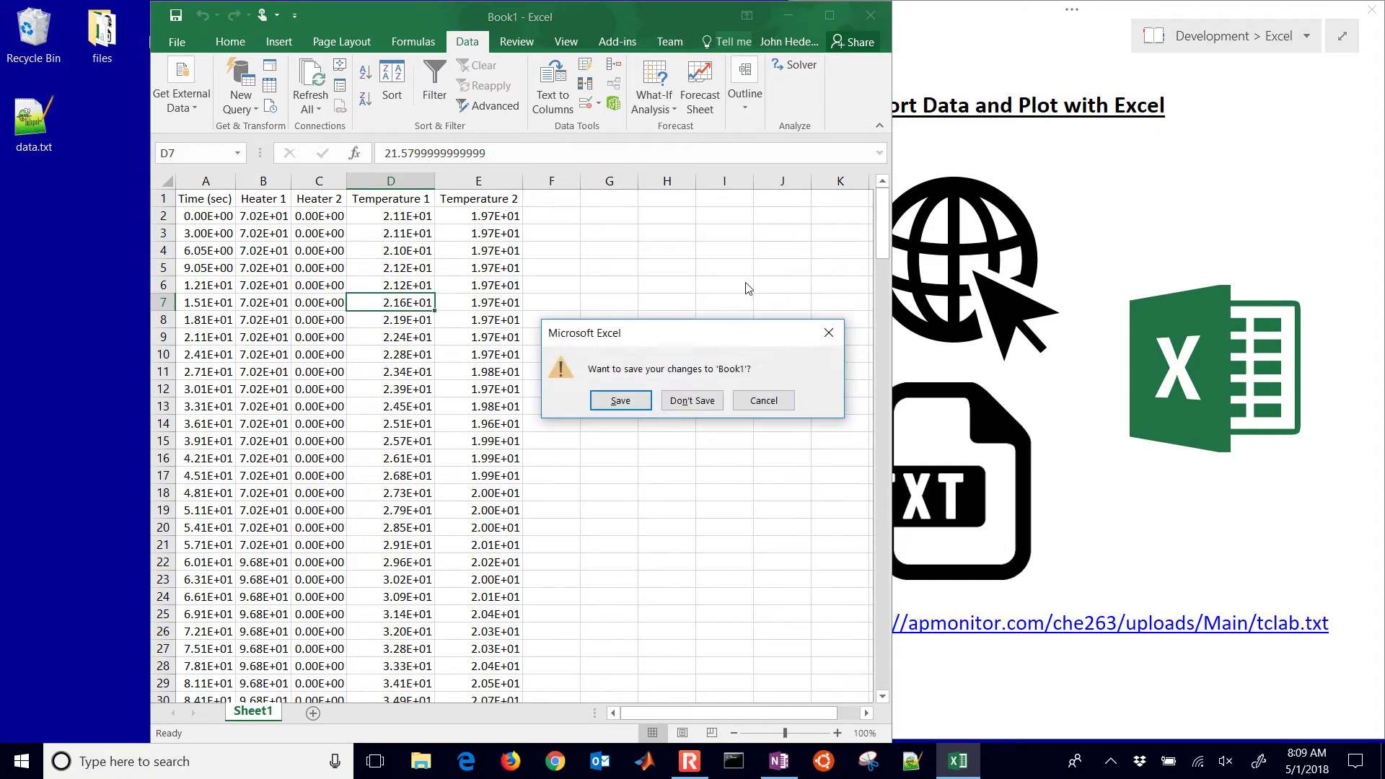
{"action": "left_click", "coordinate": [705, 401]}
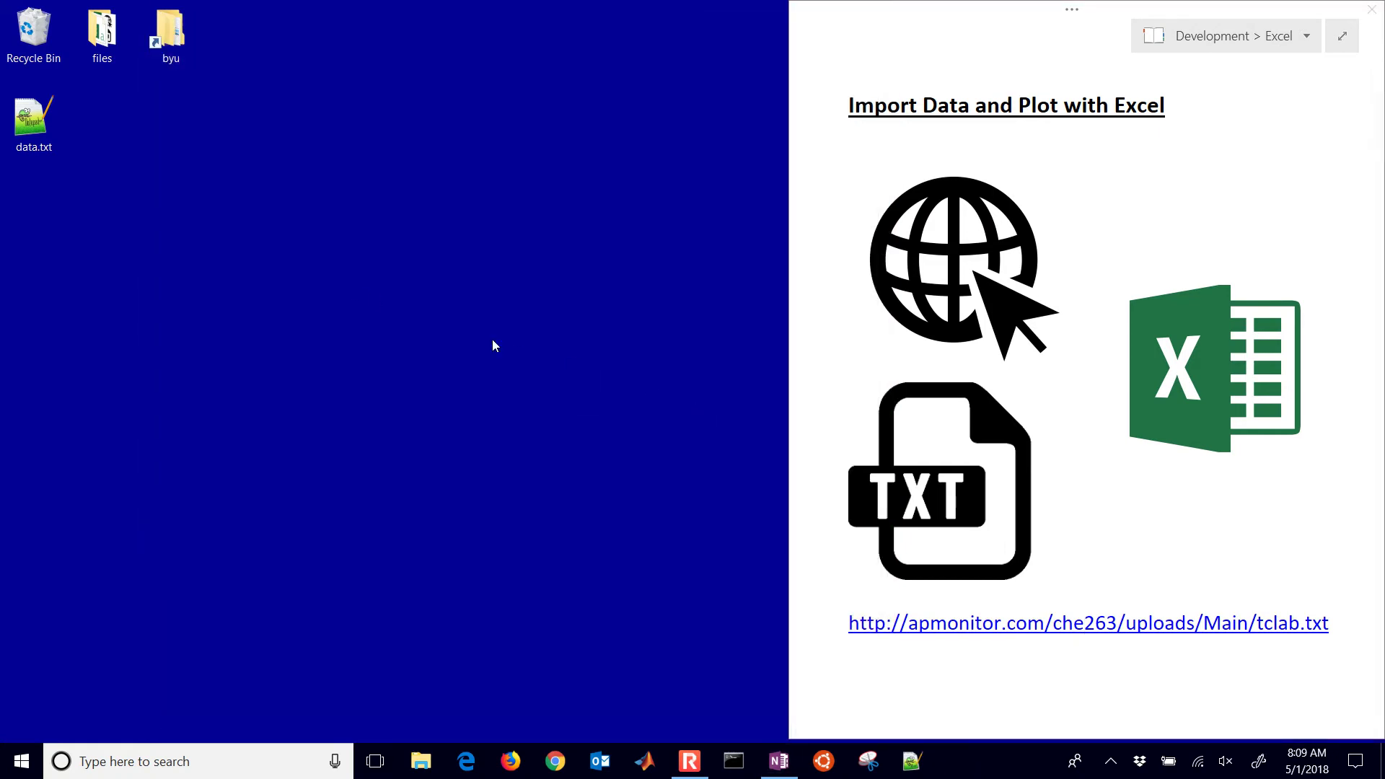
- Select the tclab.txt link text in OneNote, then relaunch Excel 2016 from search
{"action": "left_click", "coordinate": [1341, 628]}
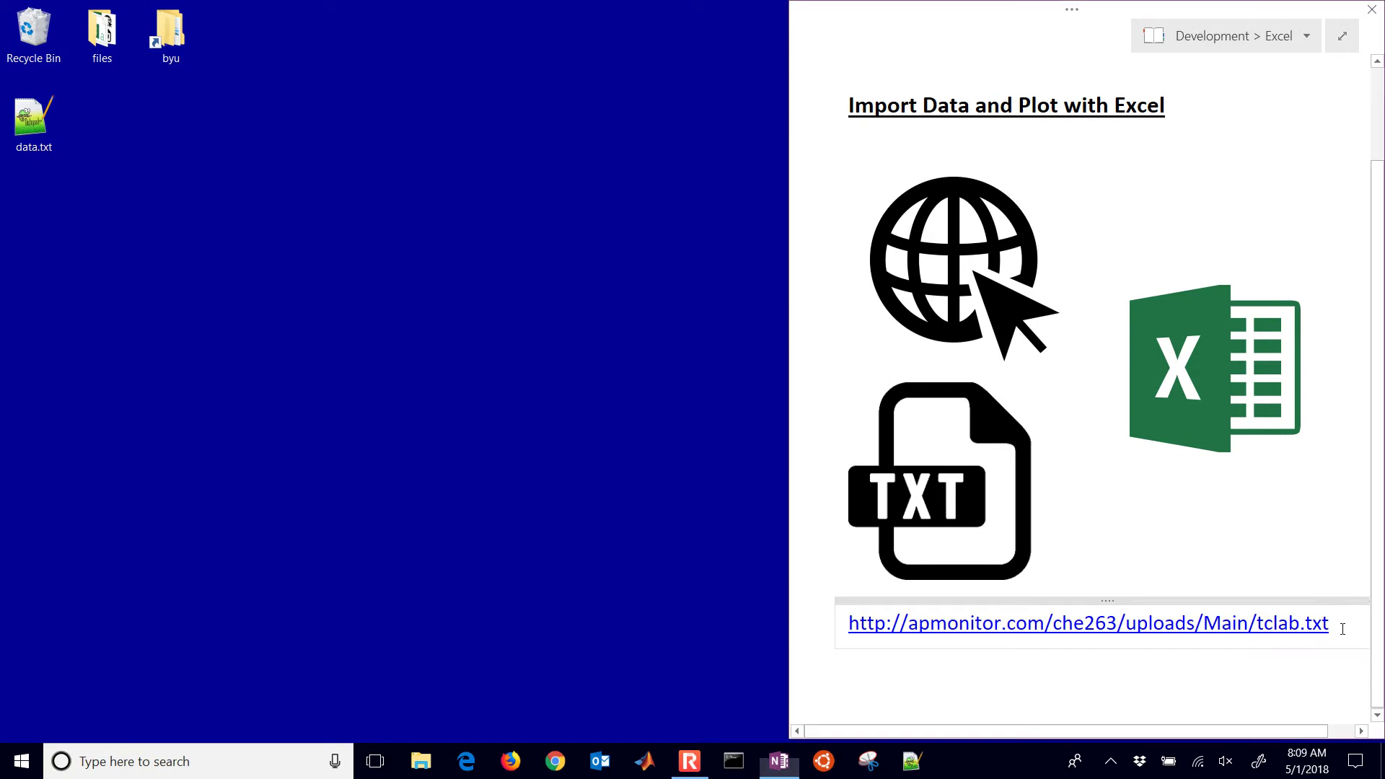
{"action": "left_click_drag", "start_coordinate": [1342, 629], "coordinate": [826, 636]}
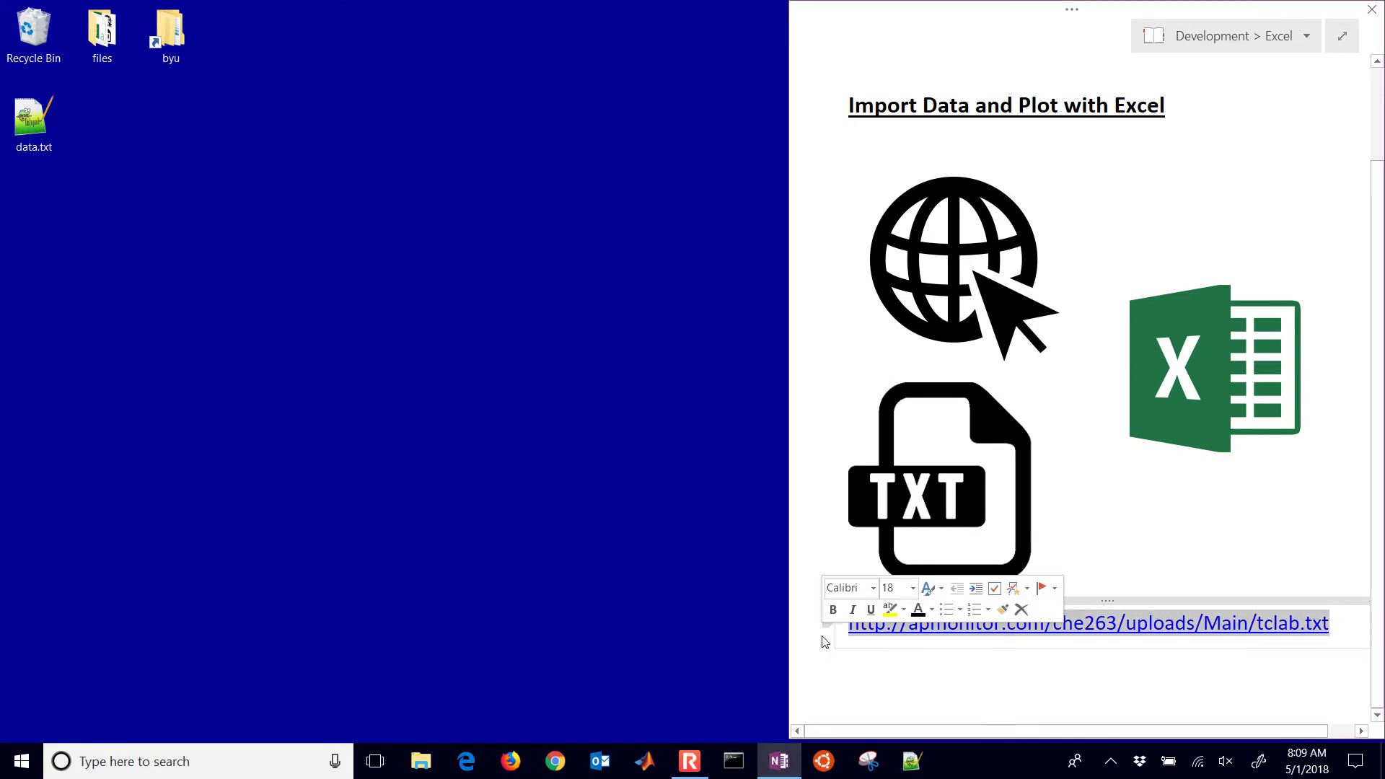
{"action": "left_click", "coordinate": [877, 674]}
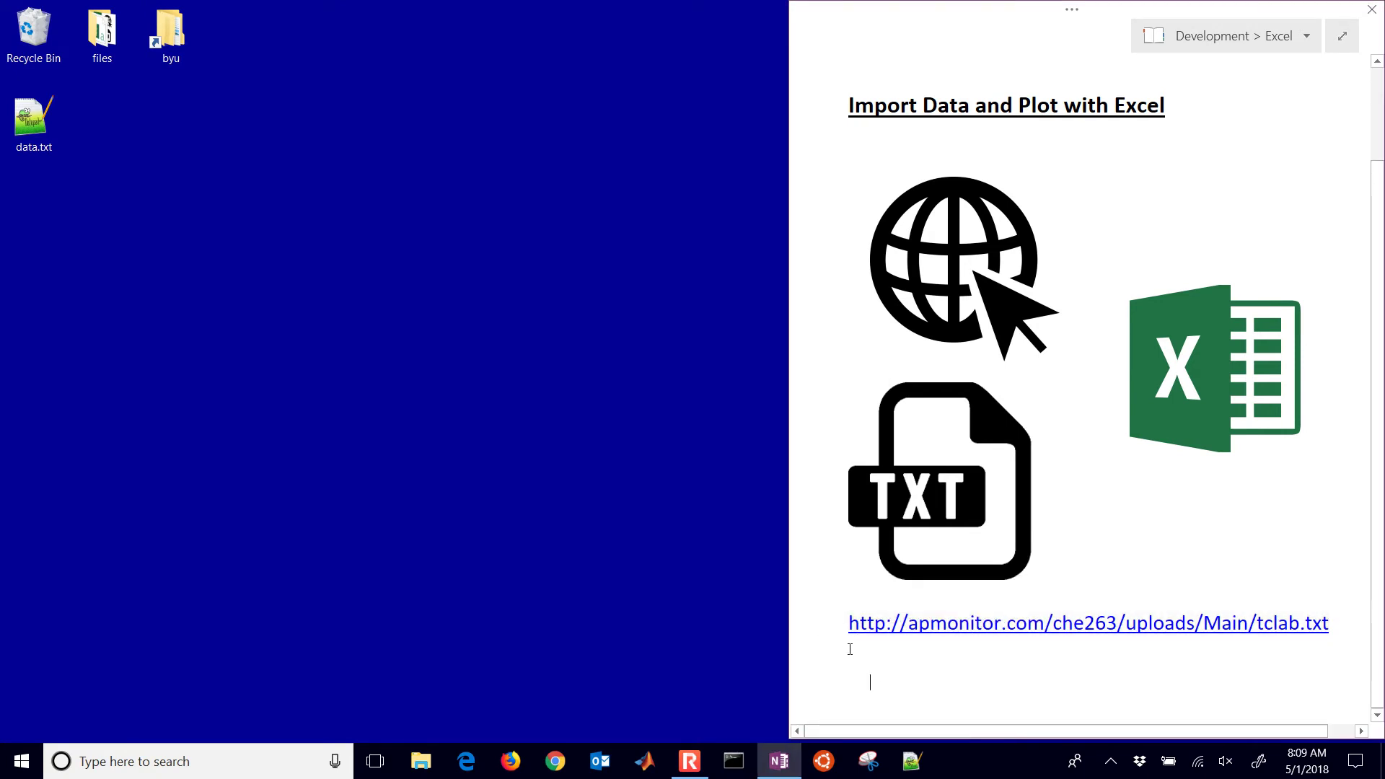
{"action": "left_click", "coordinate": [260, 760]}
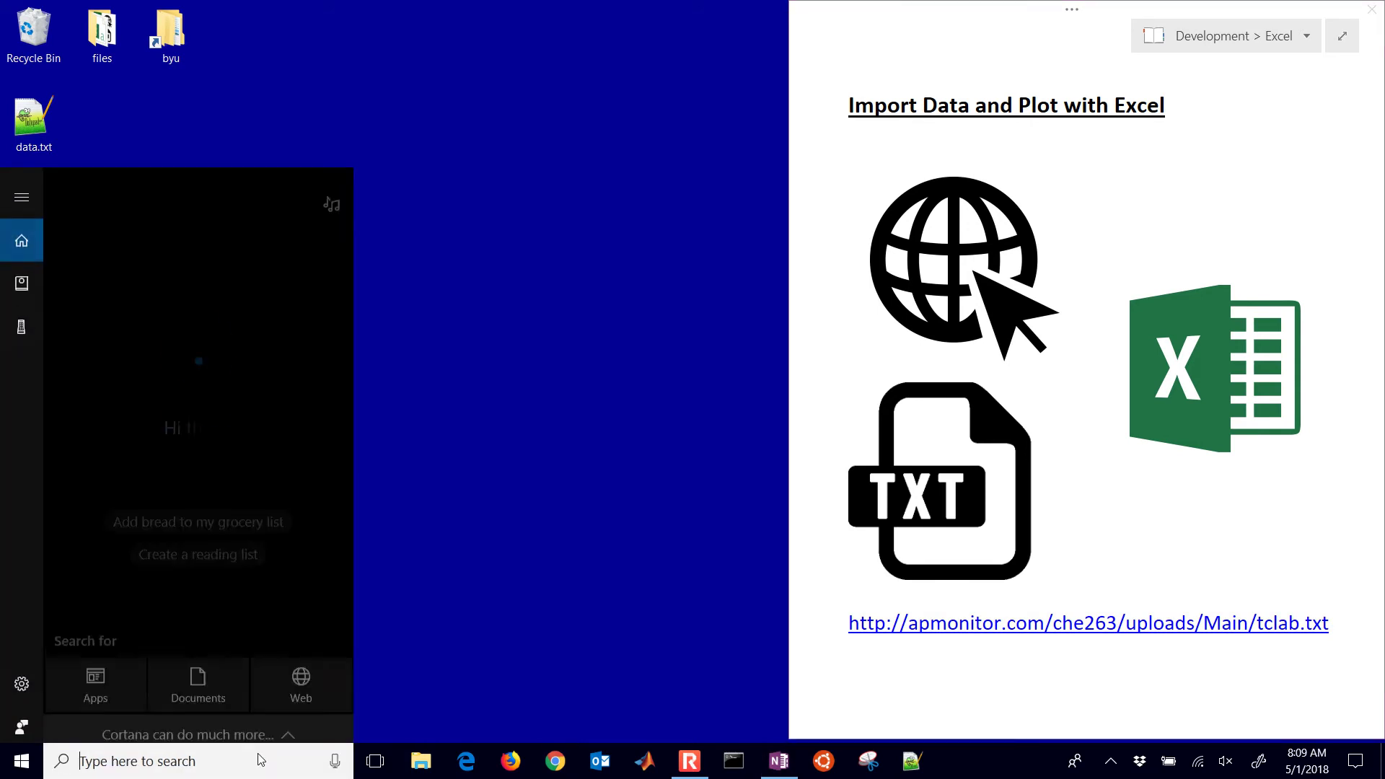
{"action": "type", "text": "excel"}
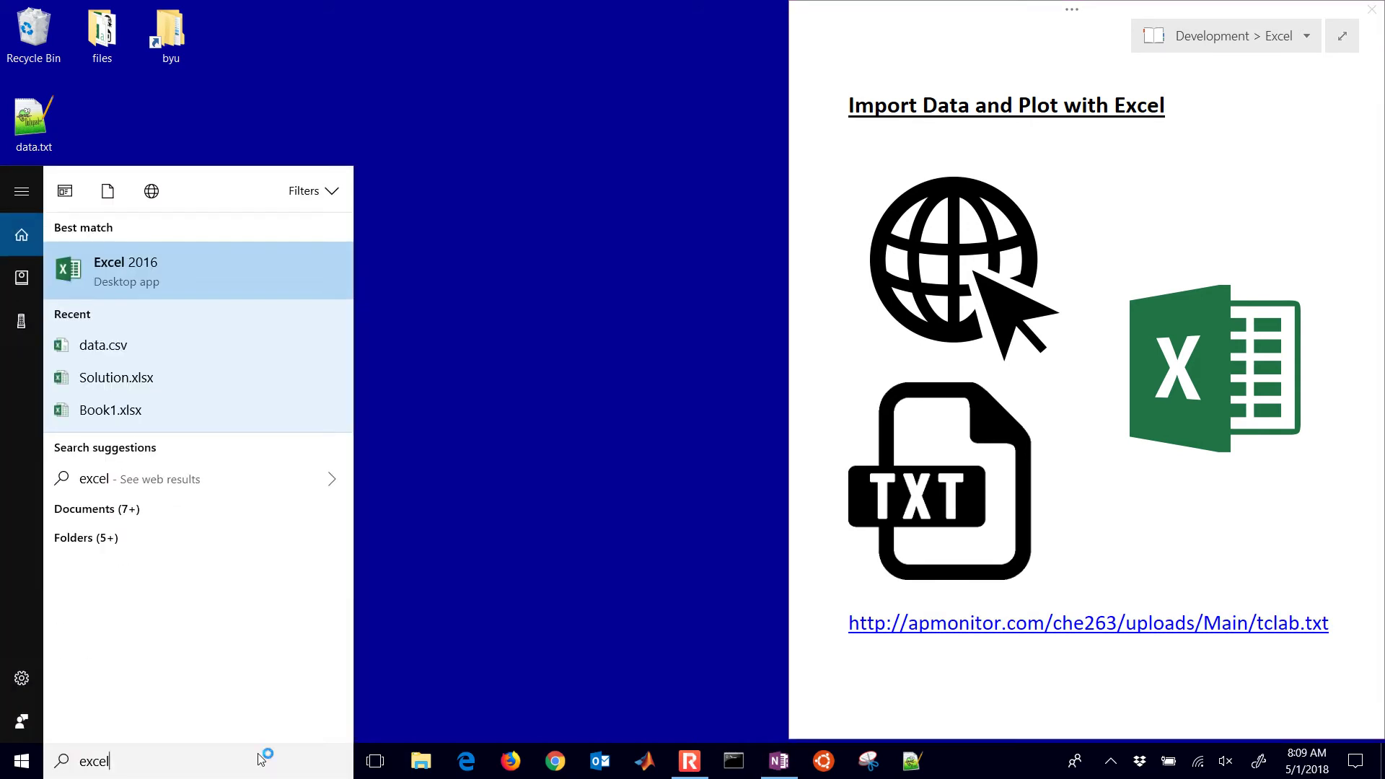
{"action": "key", "text": "Return"}
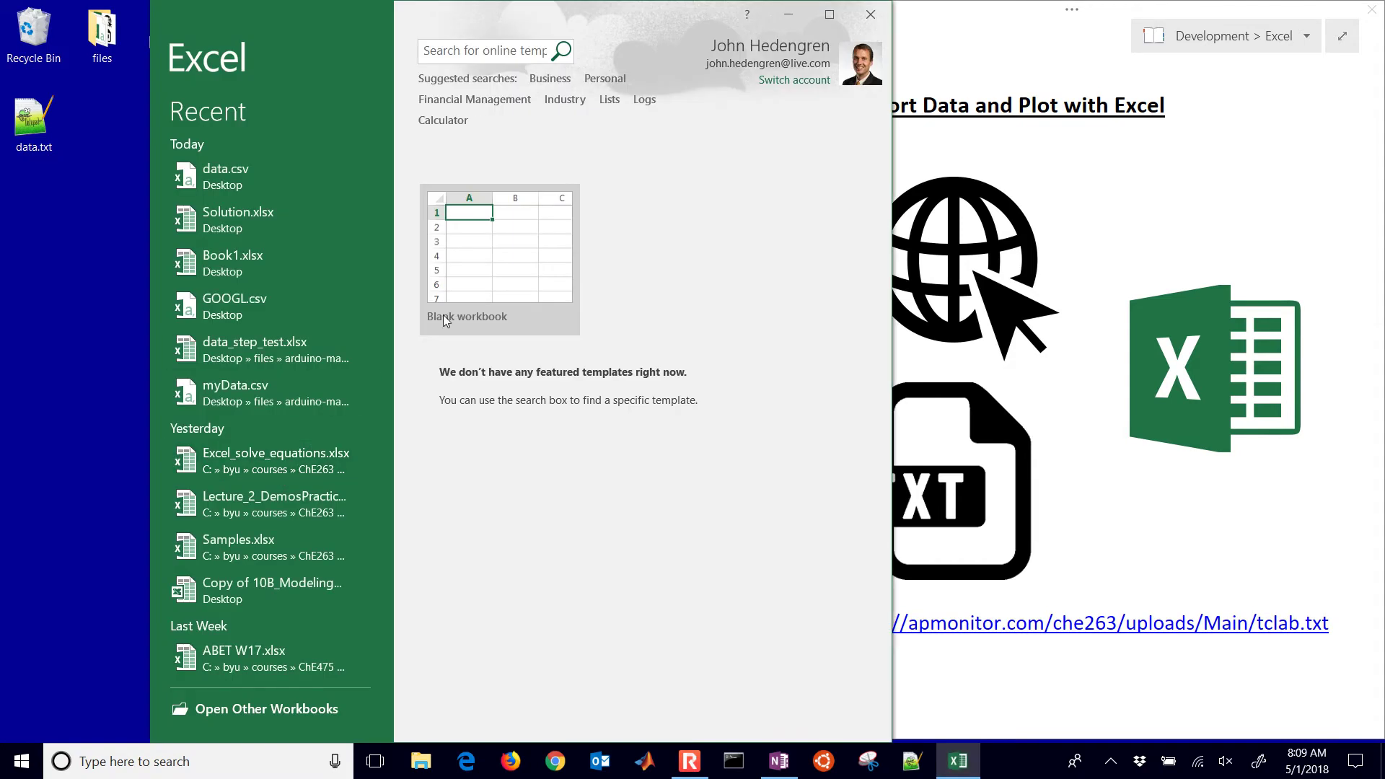
- Start a blank workbook and open a From Web query from the Data tab
{"action": "left_click", "coordinate": [448, 317]}
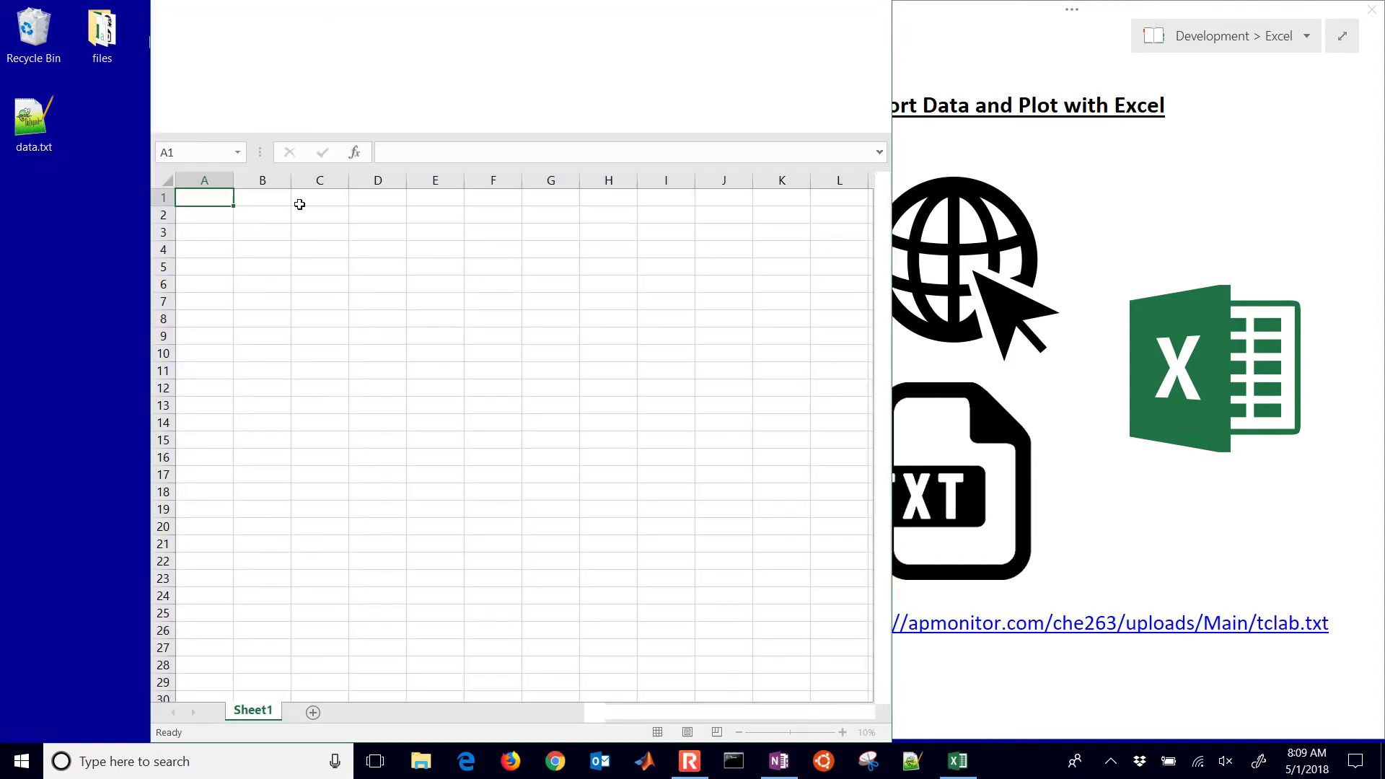
{"action": "left_click", "coordinate": [467, 41]}
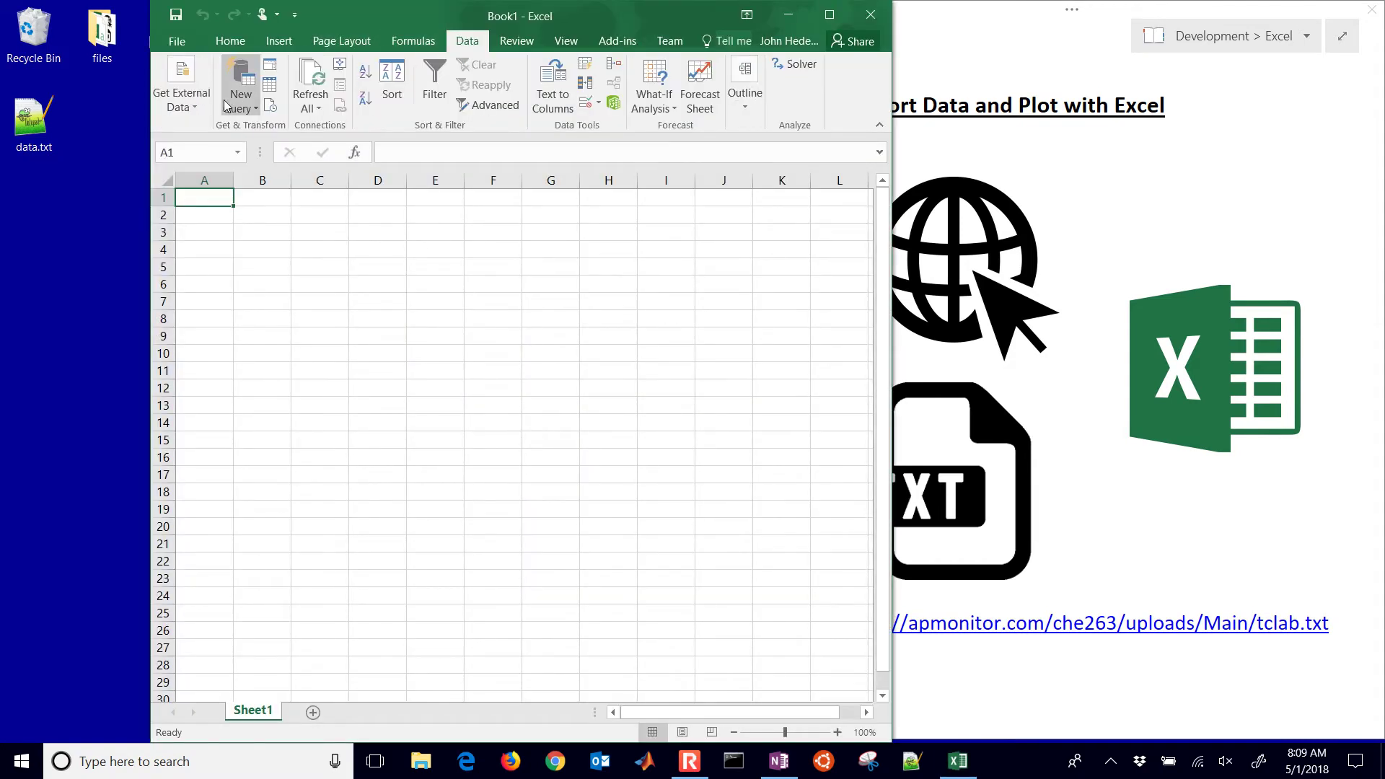
{"action": "left_click", "coordinate": [182, 90]}
{"action": "left_click", "coordinate": [206, 162]}
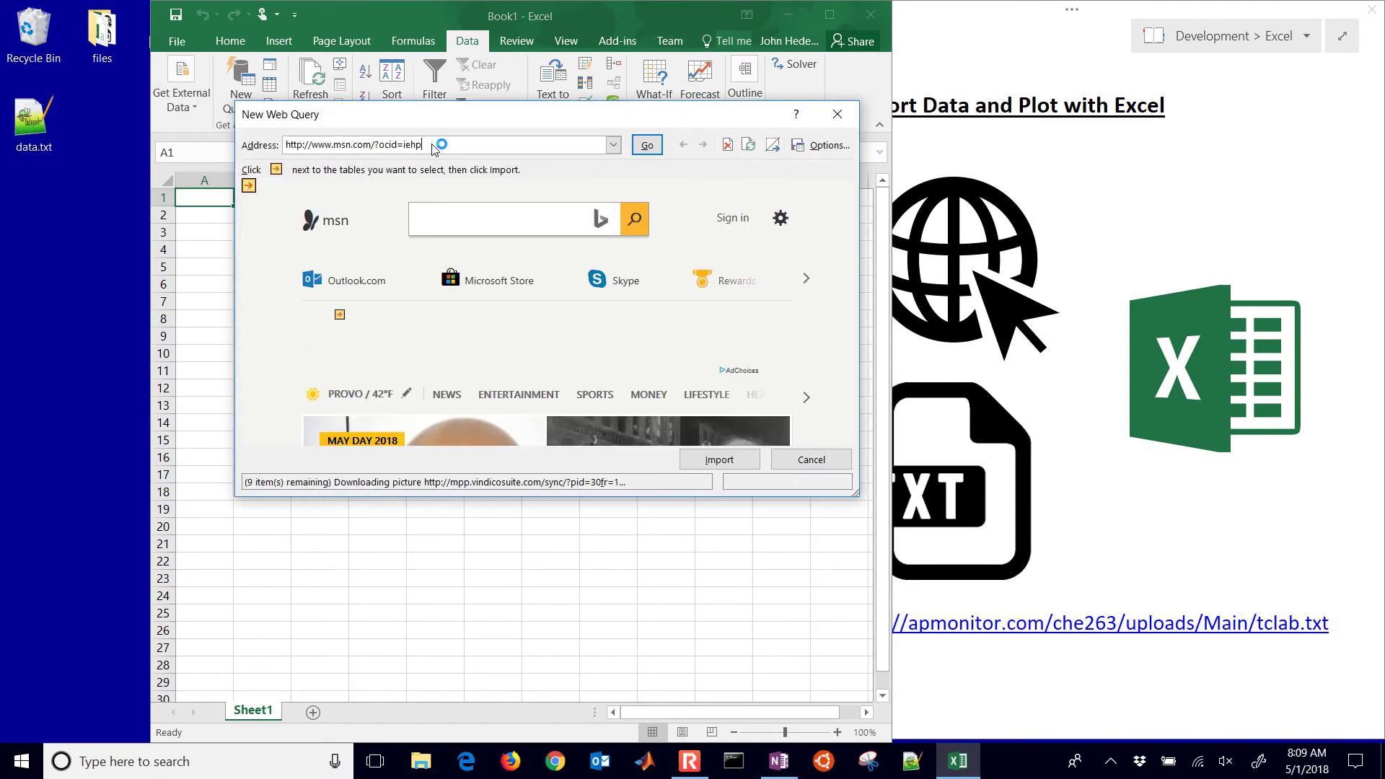
- Replace the web address with the tclab.txt URL, load it, and import it at $A$1
{"action": "left_click_drag", "start_coordinate": [434, 148], "coordinate": [348, 149]}
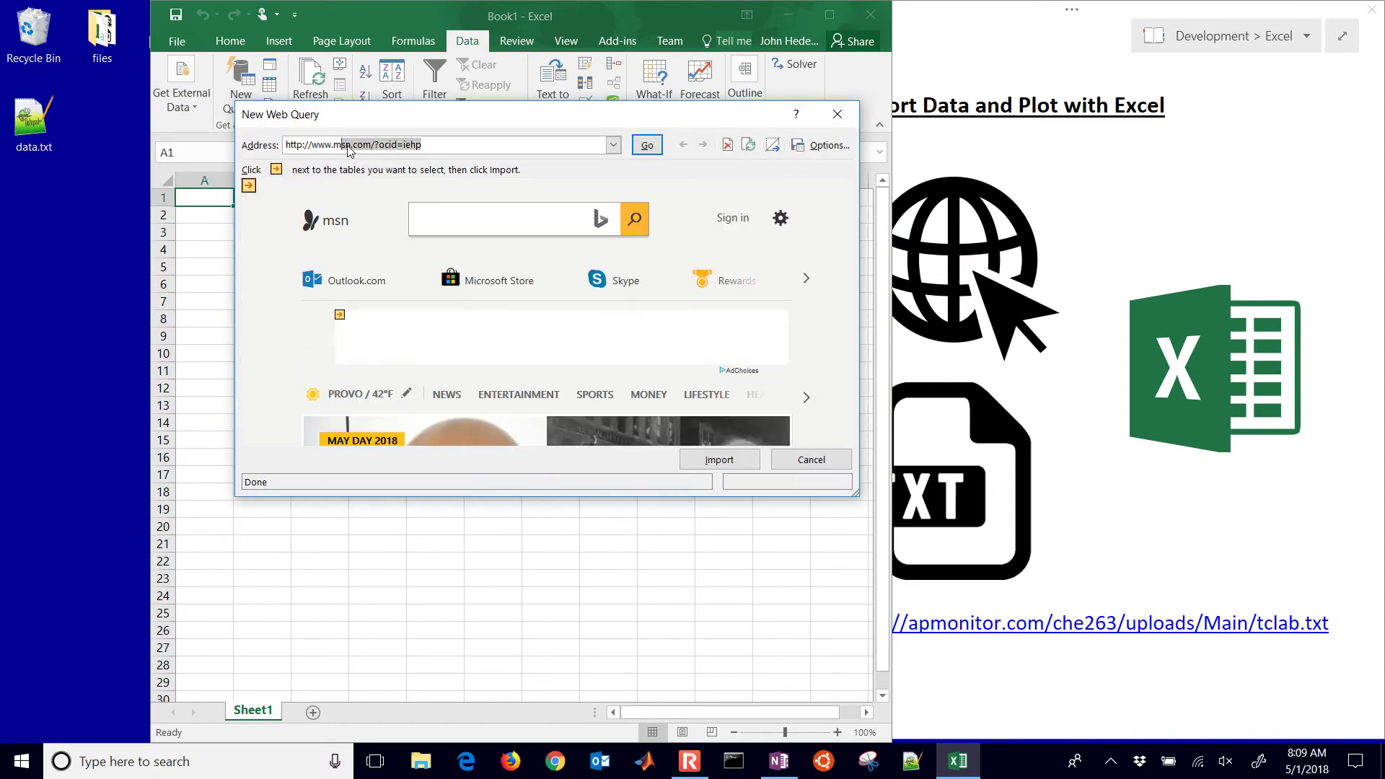
{"action": "key", "text": "BackSpace"}
{"action": "key", "text": "BackSpace"}
{"action": "key", "text": "BackSpace"}
{"action": "key", "text": "BackSpace"}
{"action": "key", "text": "BackSpace"}
{"action": "key", "text": "BackSpace"}
{"action": "key", "text": "BackSpace"}
{"action": "key", "text": "BackSpace"}
{"action": "key", "text": "BackSpace"}
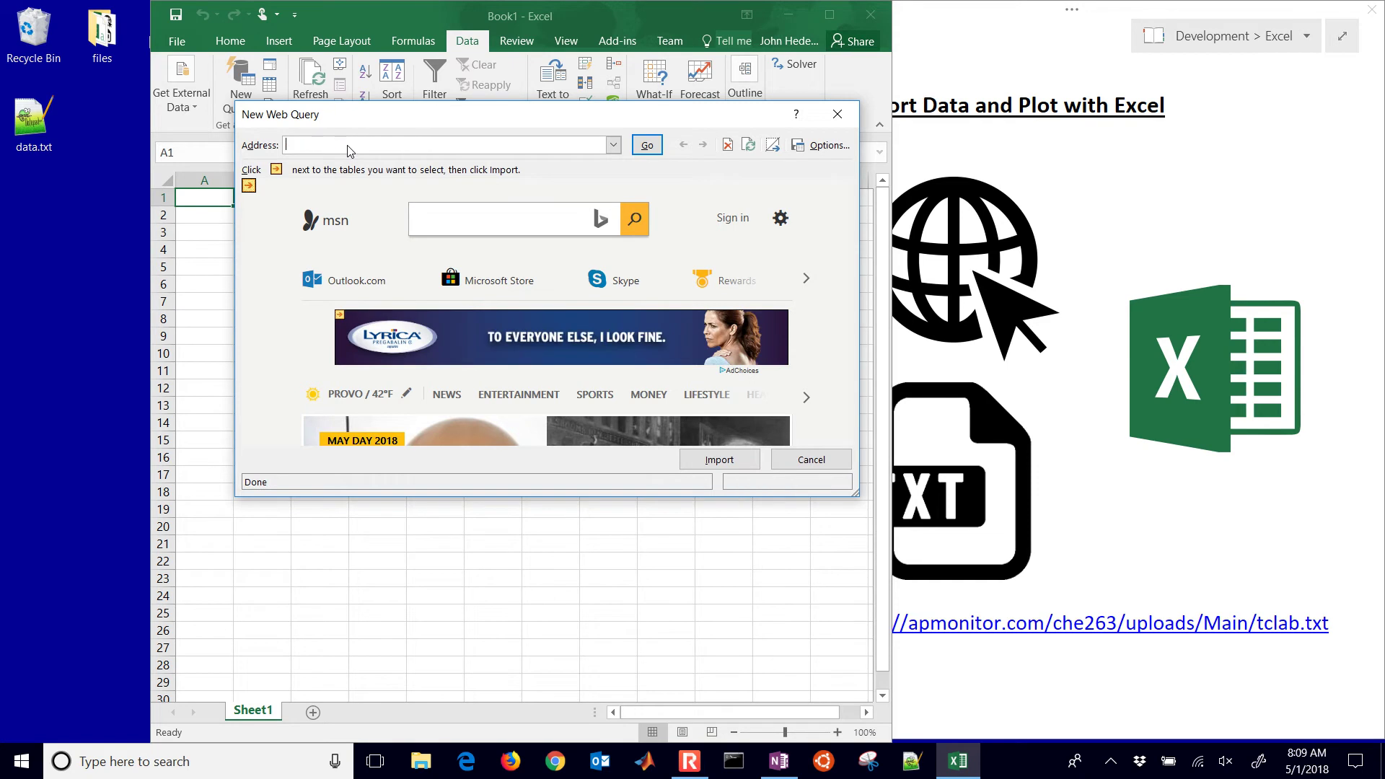
{"action": "type", "text": "http://apmonitor.com/che263/uploads/Main/tclab.txt"}
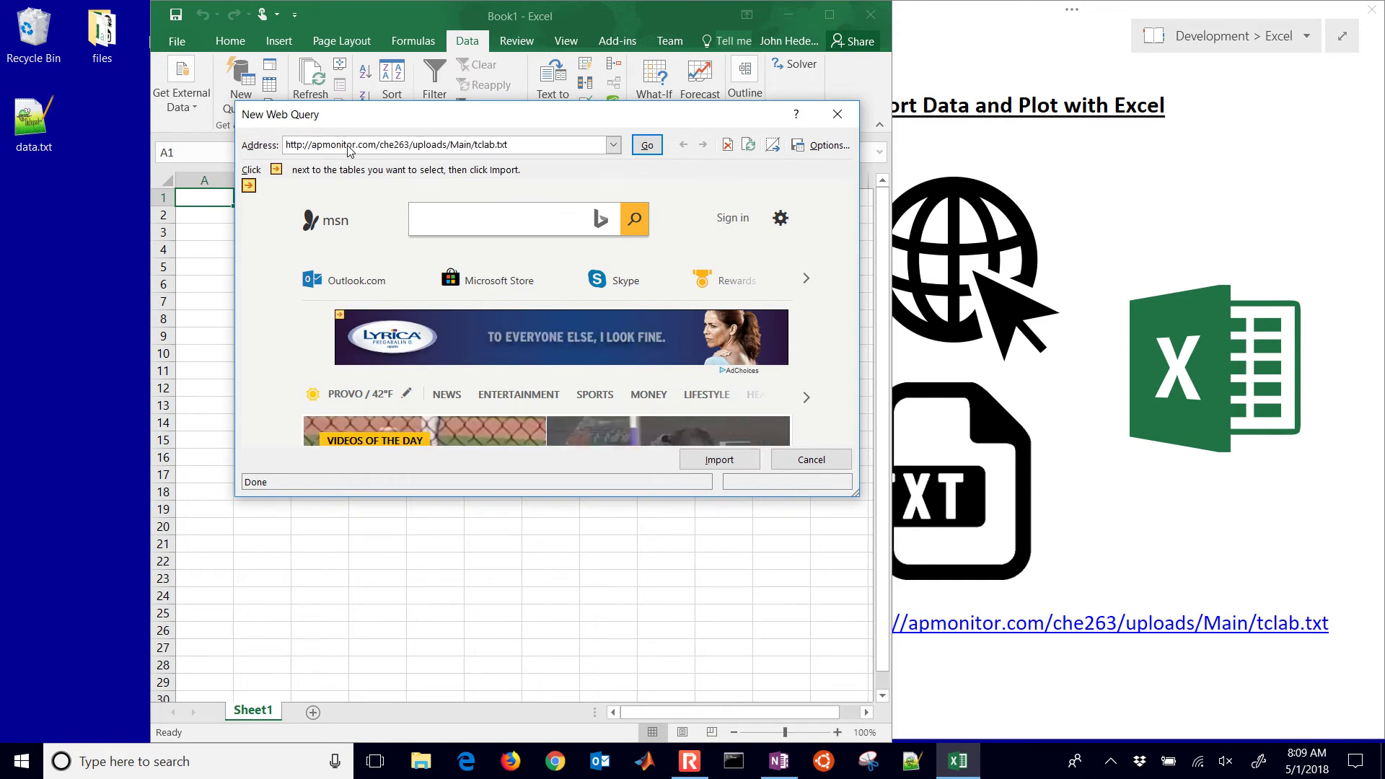
{"action": "left_click", "coordinate": [644, 146]}
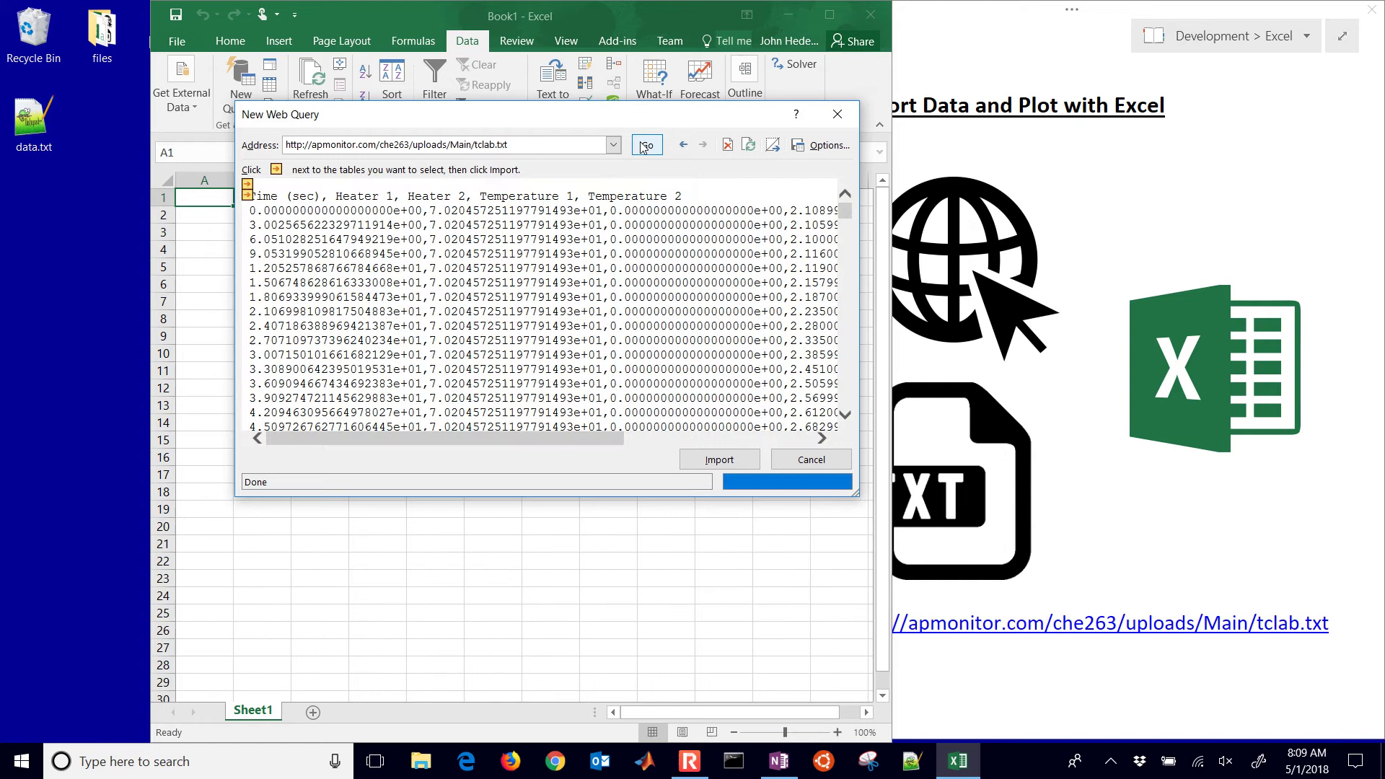
{"action": "left_click", "coordinate": [685, 465]}
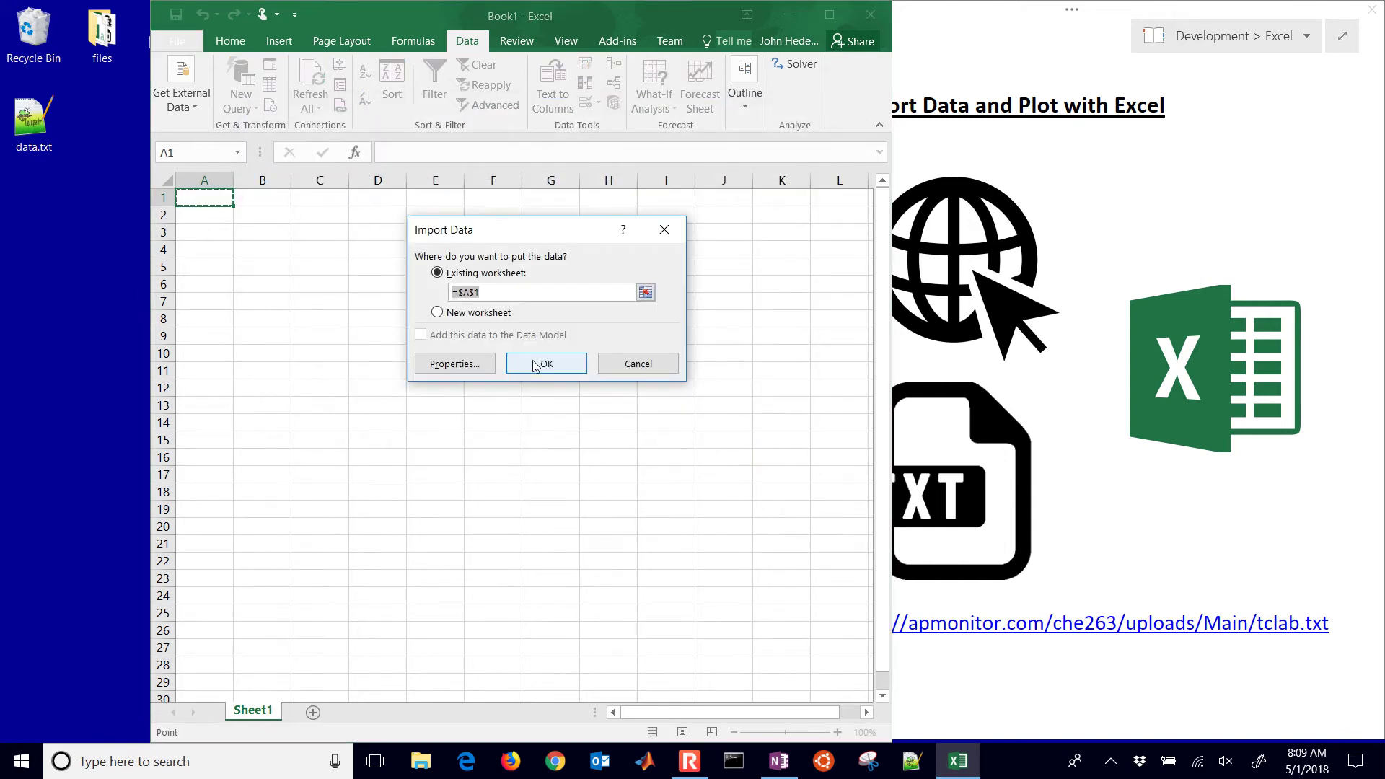
{"action": "left_click", "coordinate": [540, 363]}
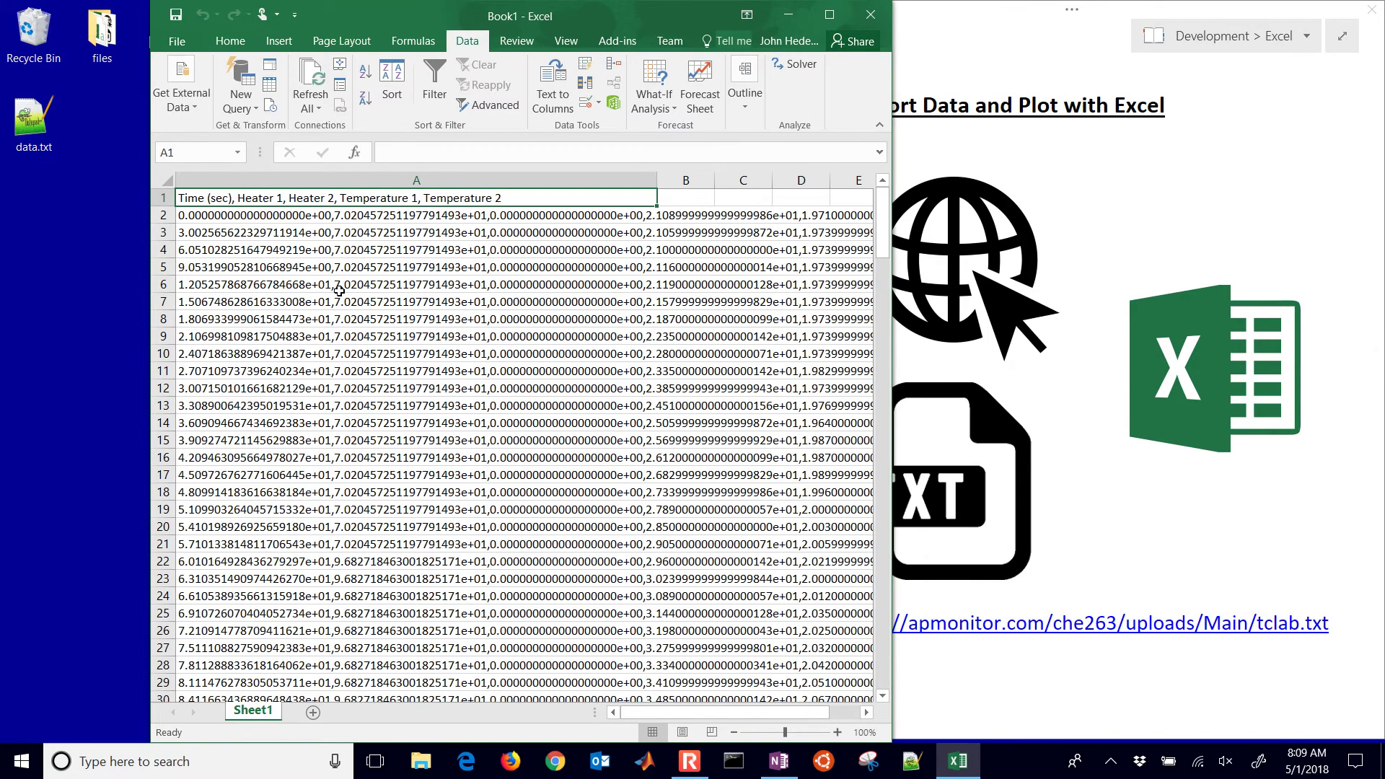
- Inspect the imported raw data rows and select column A's comma-separated text
{"action": "left_click", "coordinate": [340, 219]}
{"action": "left_click", "coordinate": [335, 229]}
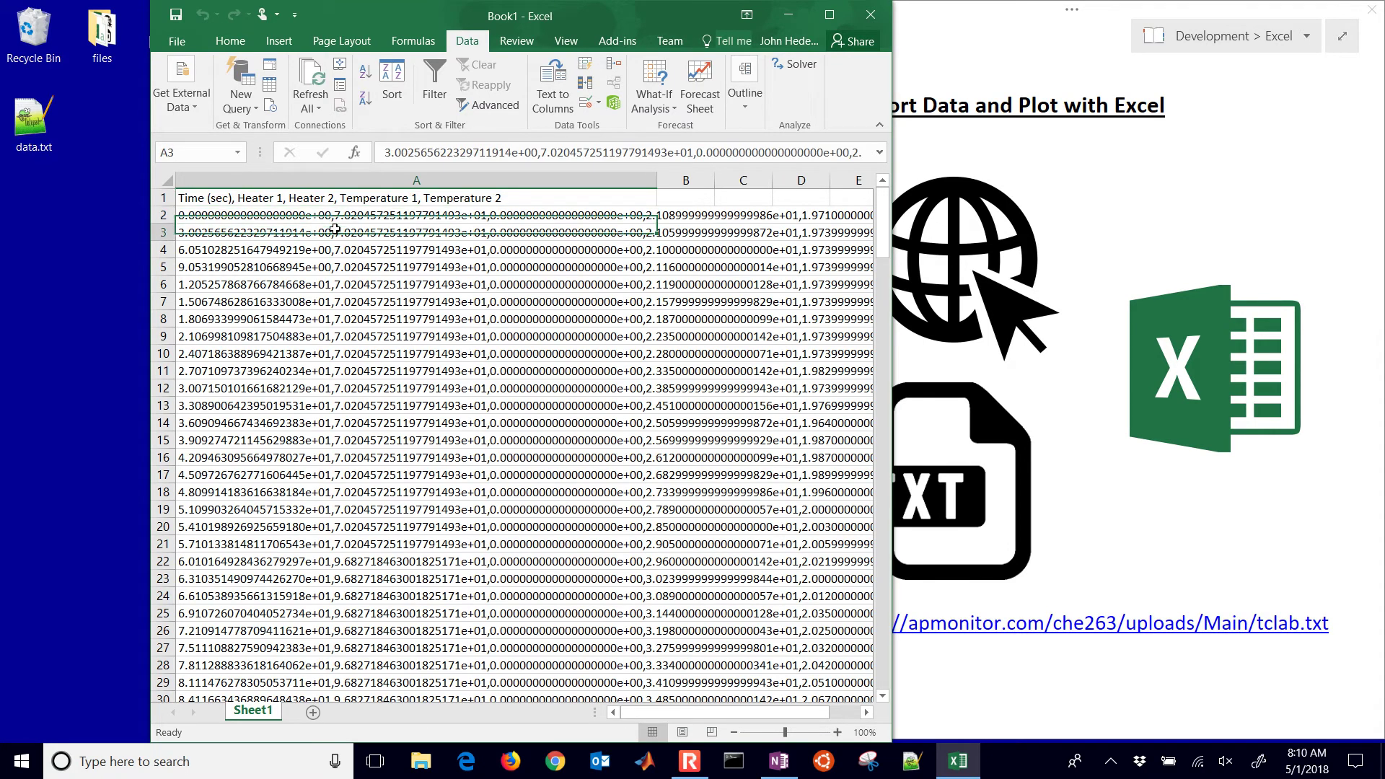
{"action": "left_click", "coordinate": [332, 246]}
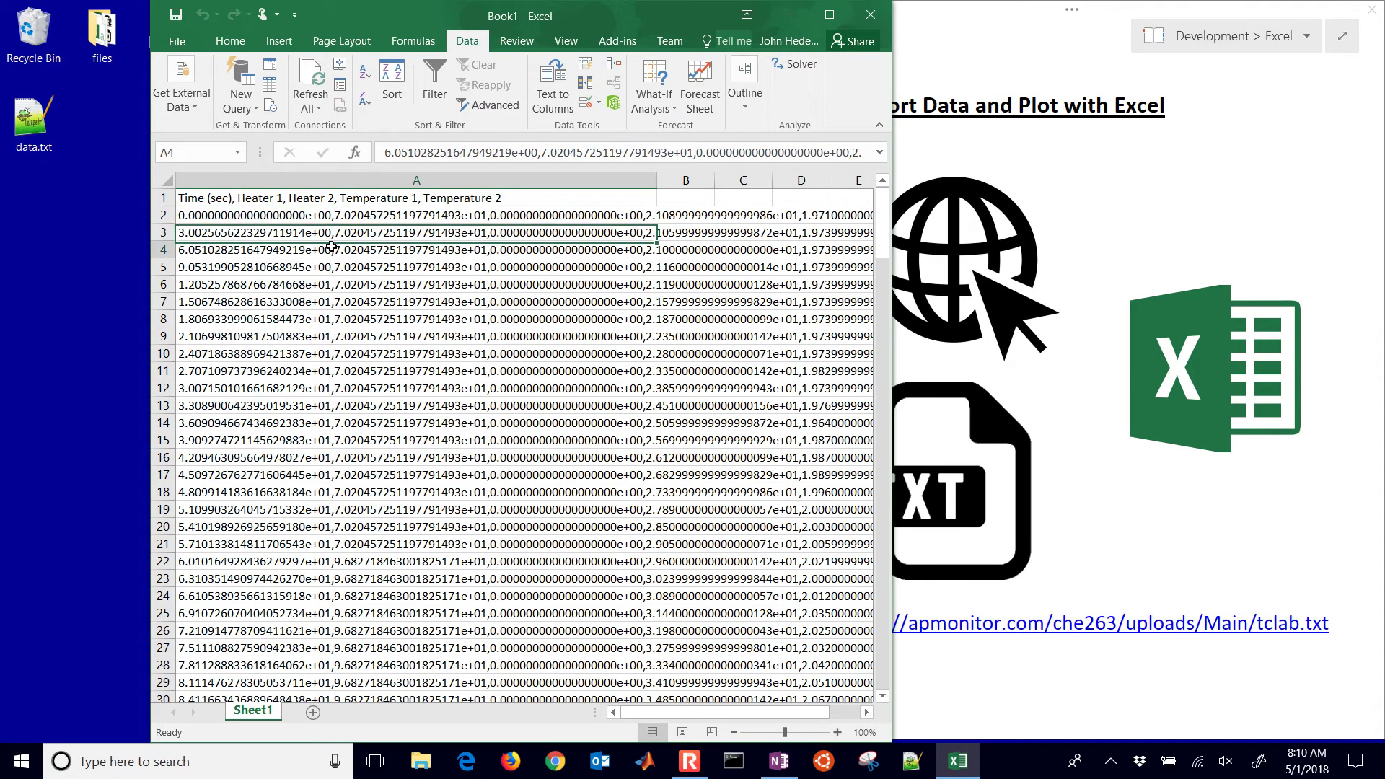
{"action": "left_click", "coordinate": [334, 179]}
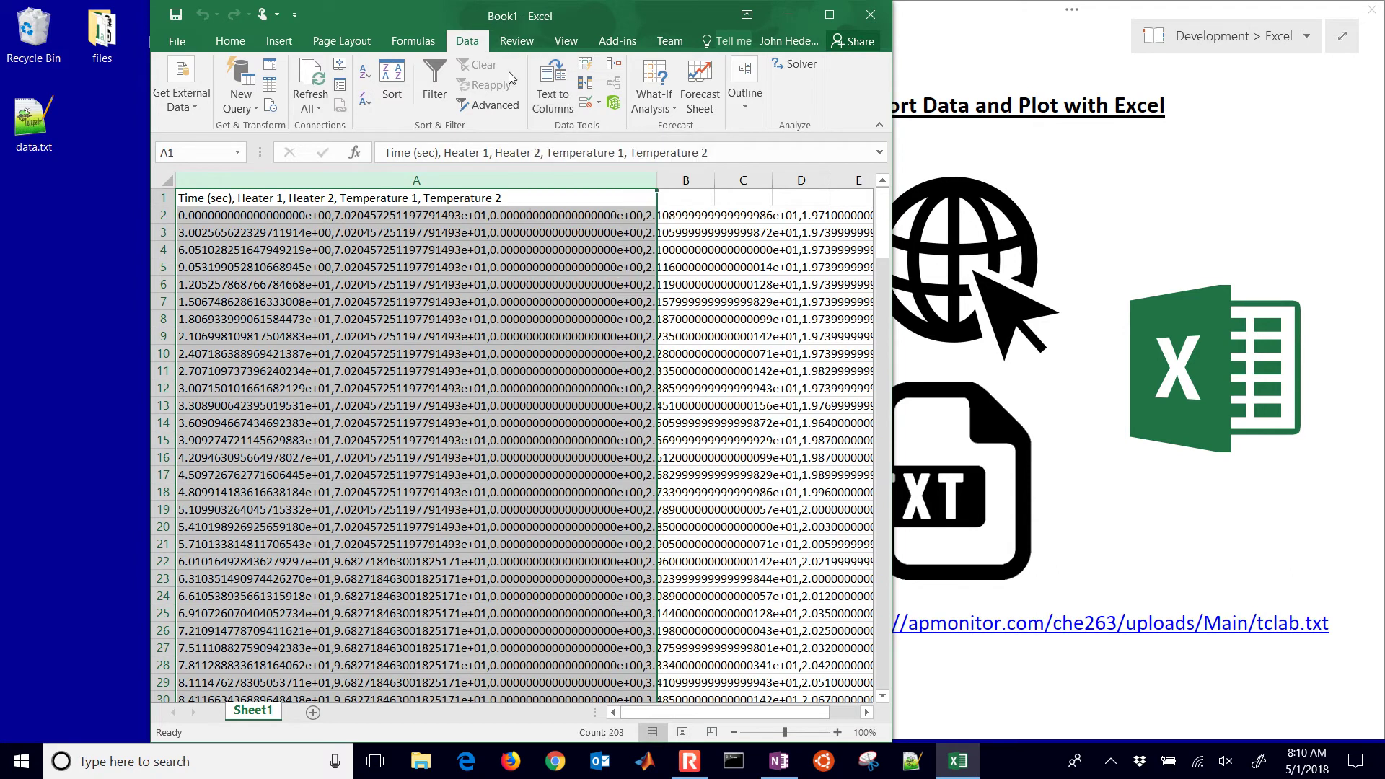
- Run Text to Columns as Delimited on Comma (Tab unchecked), giving Time through Temperature 2 columns
{"action": "left_click", "coordinate": [556, 94]}
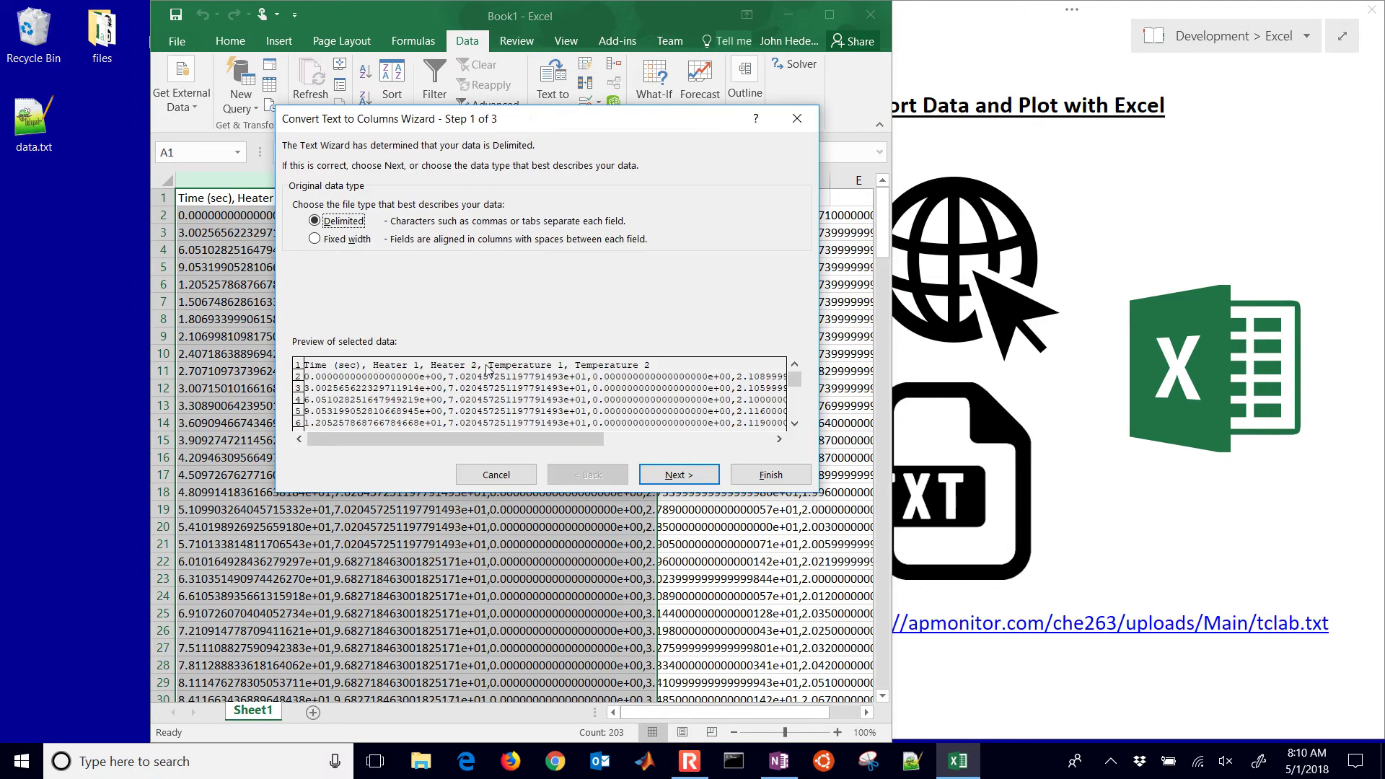
{"action": "left_click", "coordinate": [678, 475]}
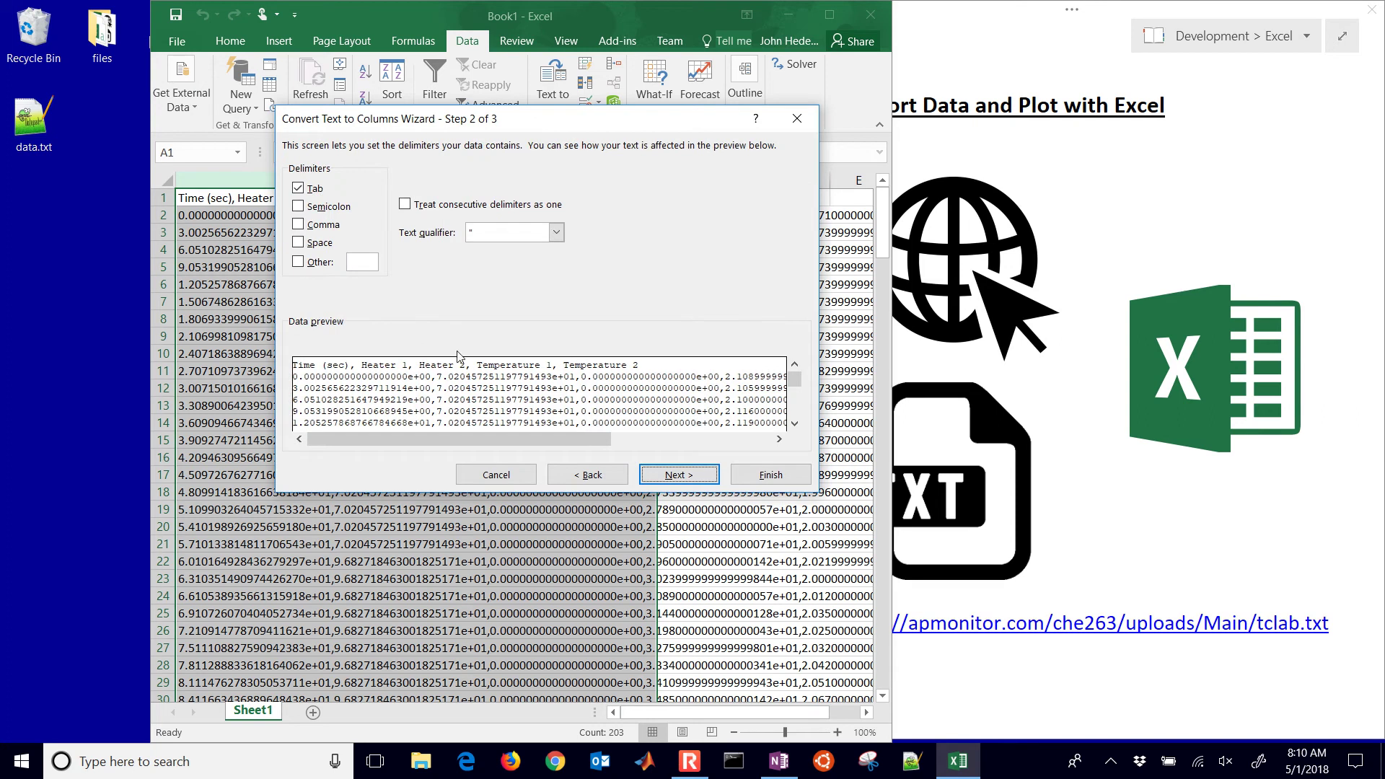
{"action": "left_click", "coordinate": [298, 188]}
{"action": "left_click", "coordinate": [298, 225]}
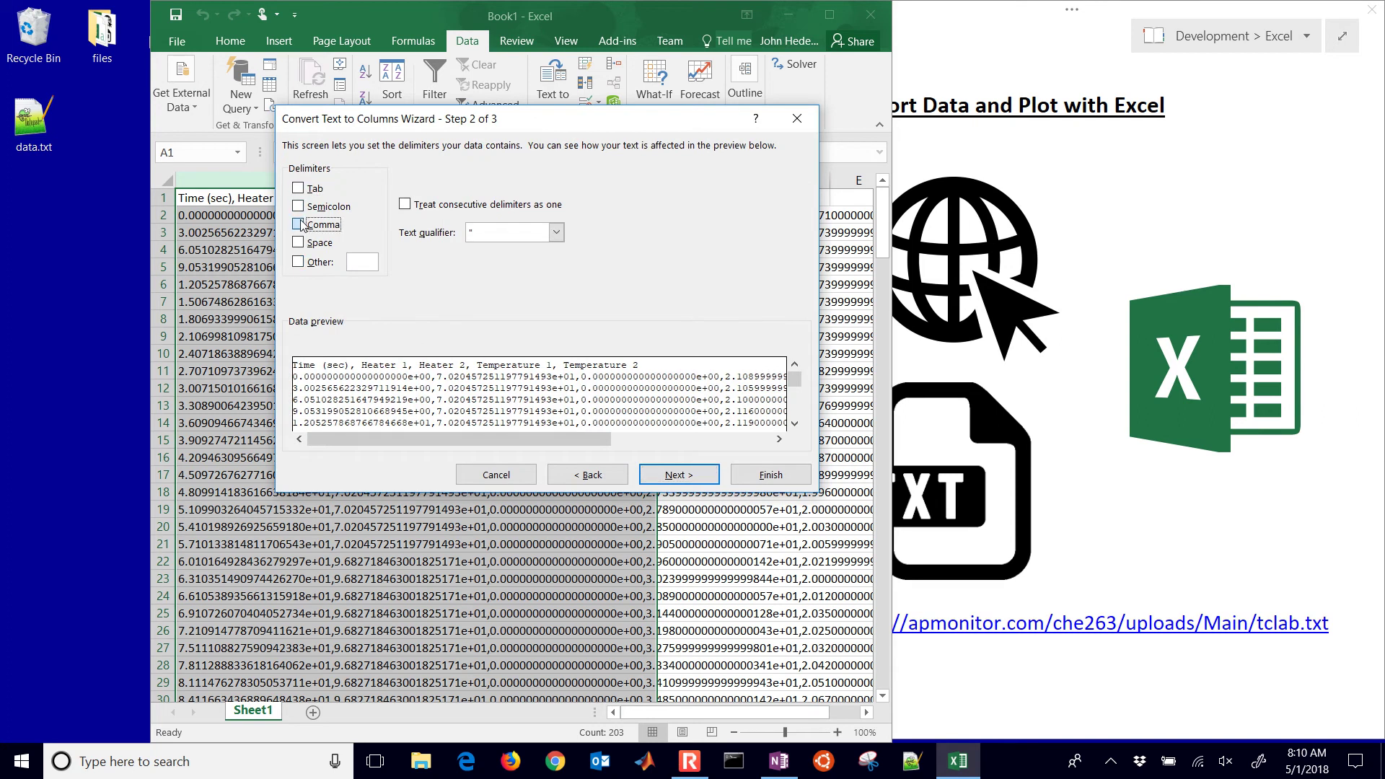
{"action": "left_click", "coordinate": [644, 470]}
{"action": "left_click", "coordinate": [747, 479]}
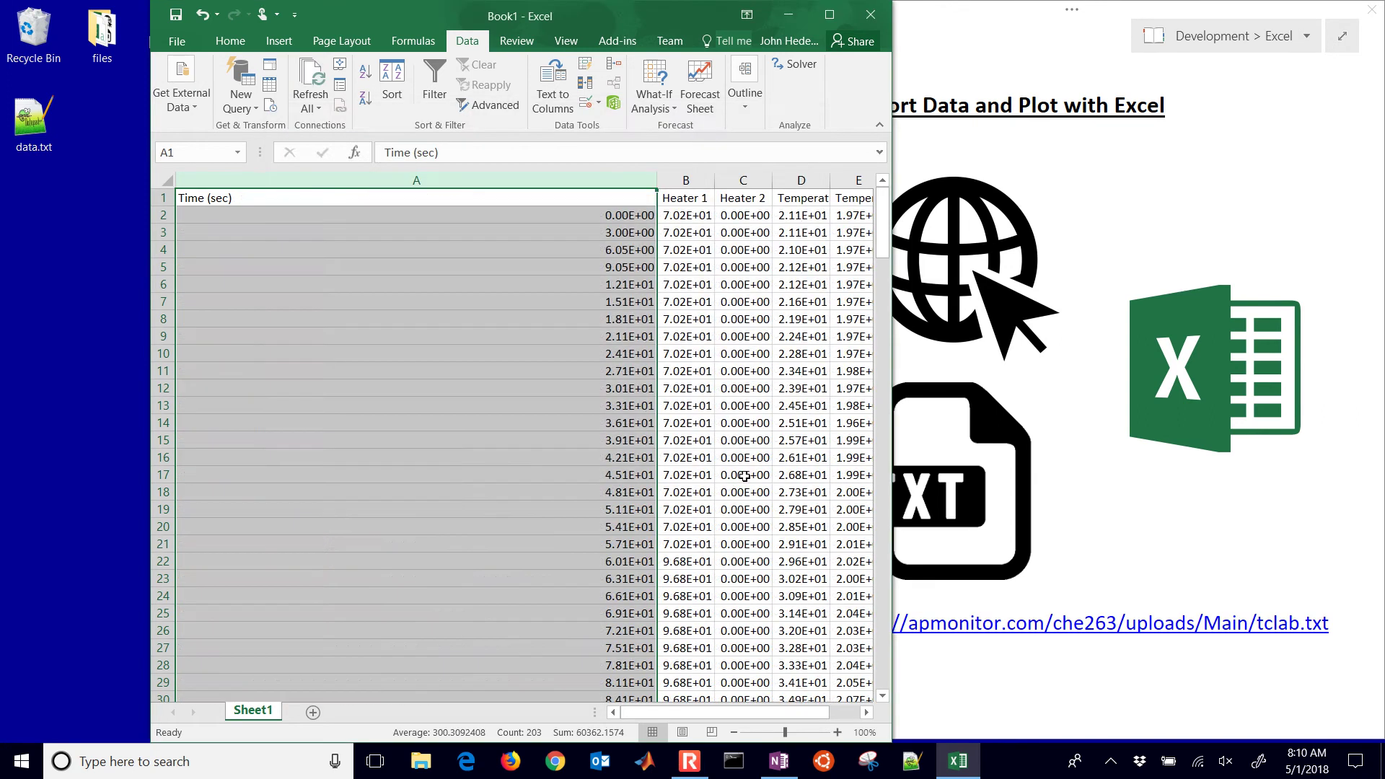
- Select the whole sheet, AutoFit all column widths to the data, and dismiss the feature tip
{"action": "left_click", "coordinate": [509, 370]}
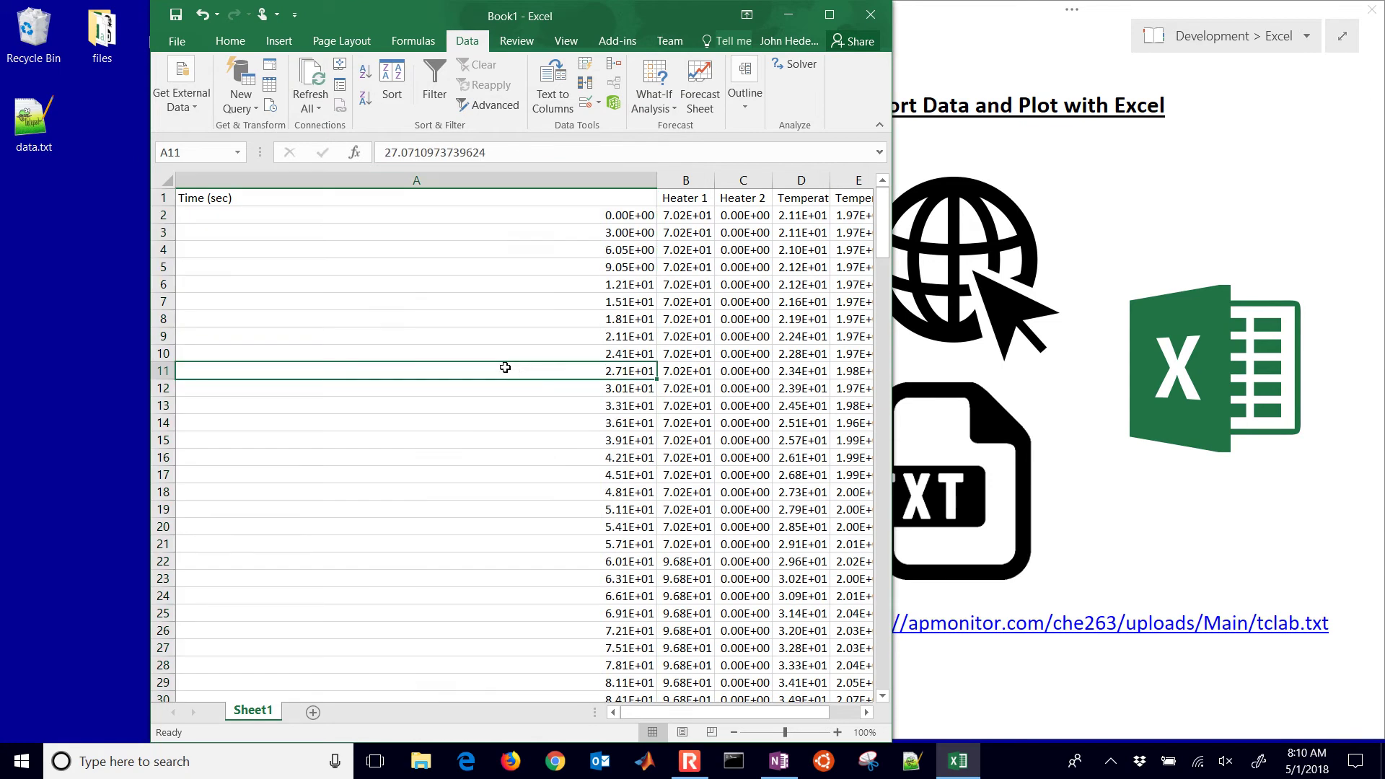
{"action": "left_click", "coordinate": [160, 179]}
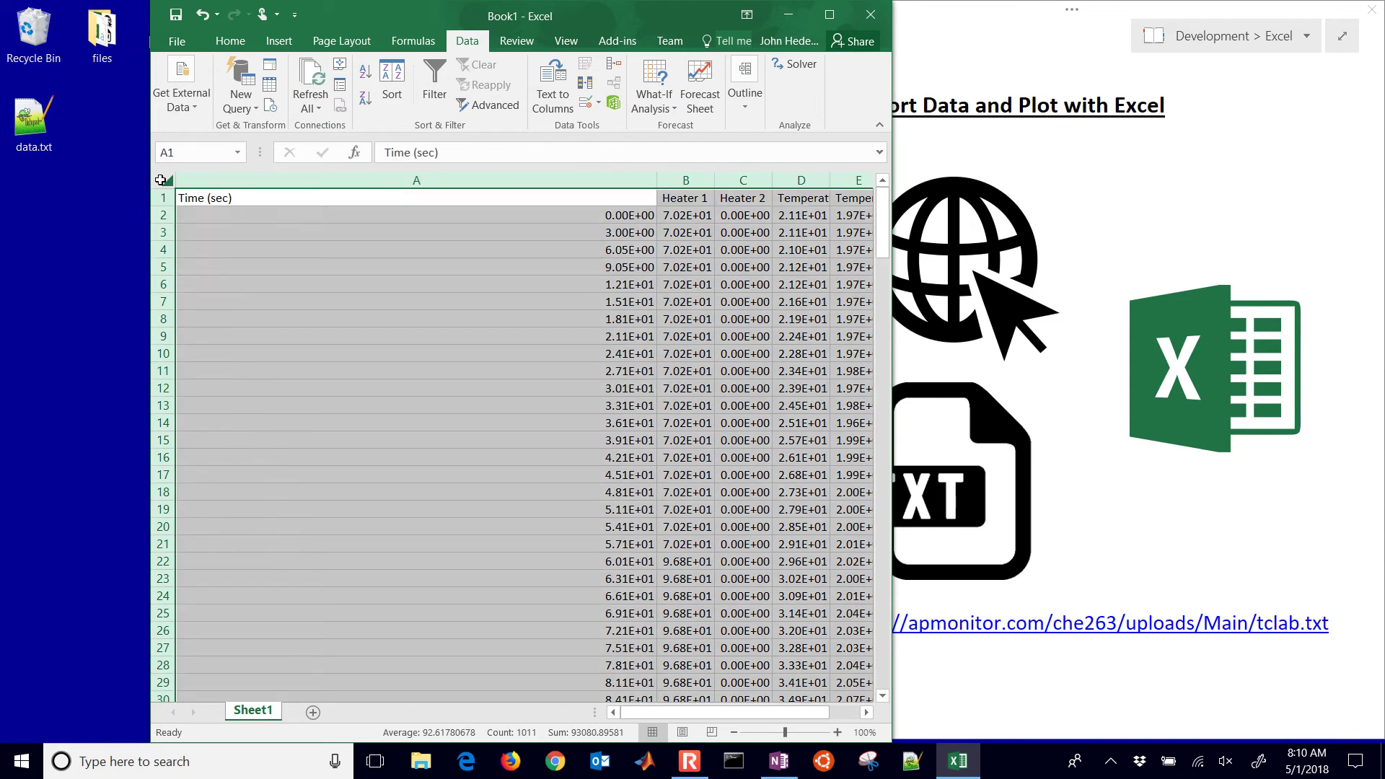
{"action": "double_click", "coordinate": [654, 182]}
{"action": "left_click", "coordinate": [491, 308]}
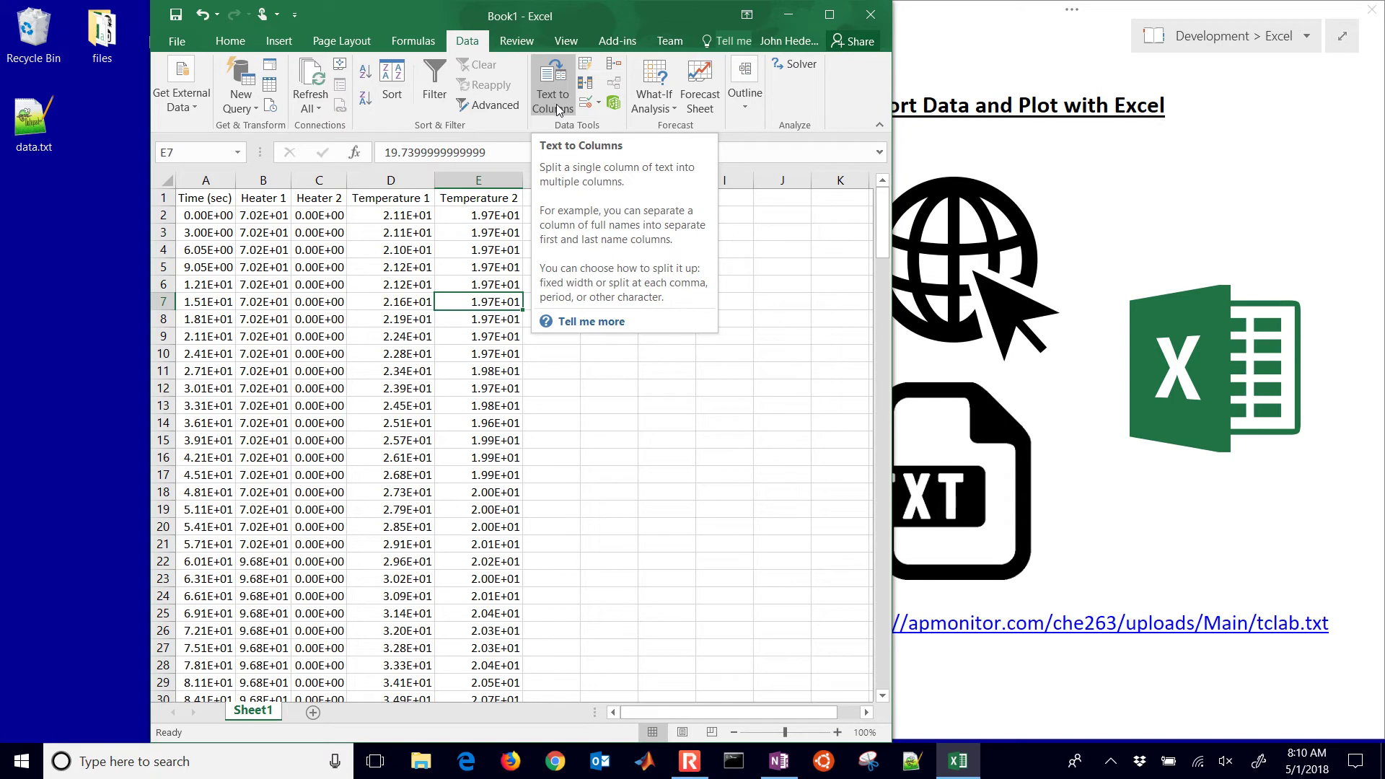
{"action": "left_click", "coordinate": [567, 384]}
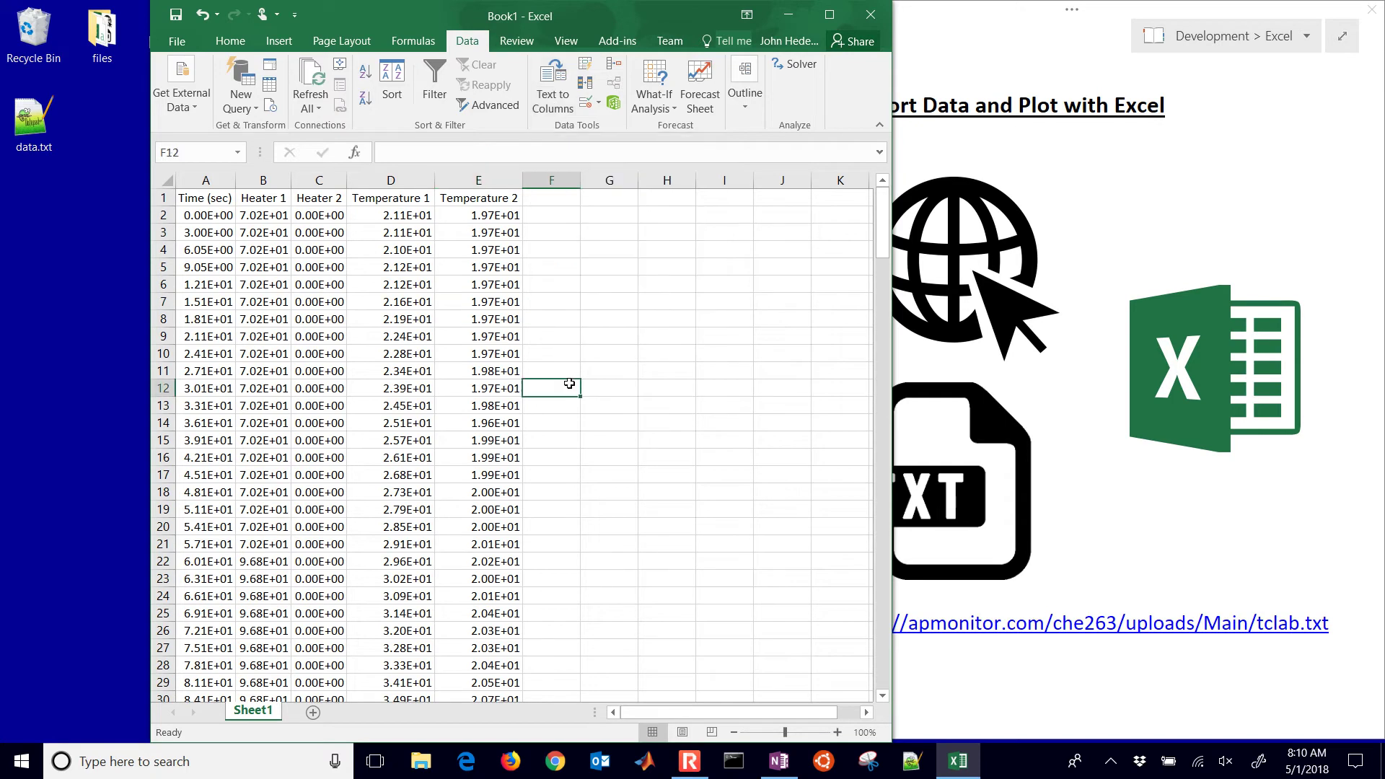
- Select the Time, Heater 1 and Heater 2 columns and preview the Insert Scatter chart types, then cancel
{"action": "left_click", "coordinate": [205, 179]}
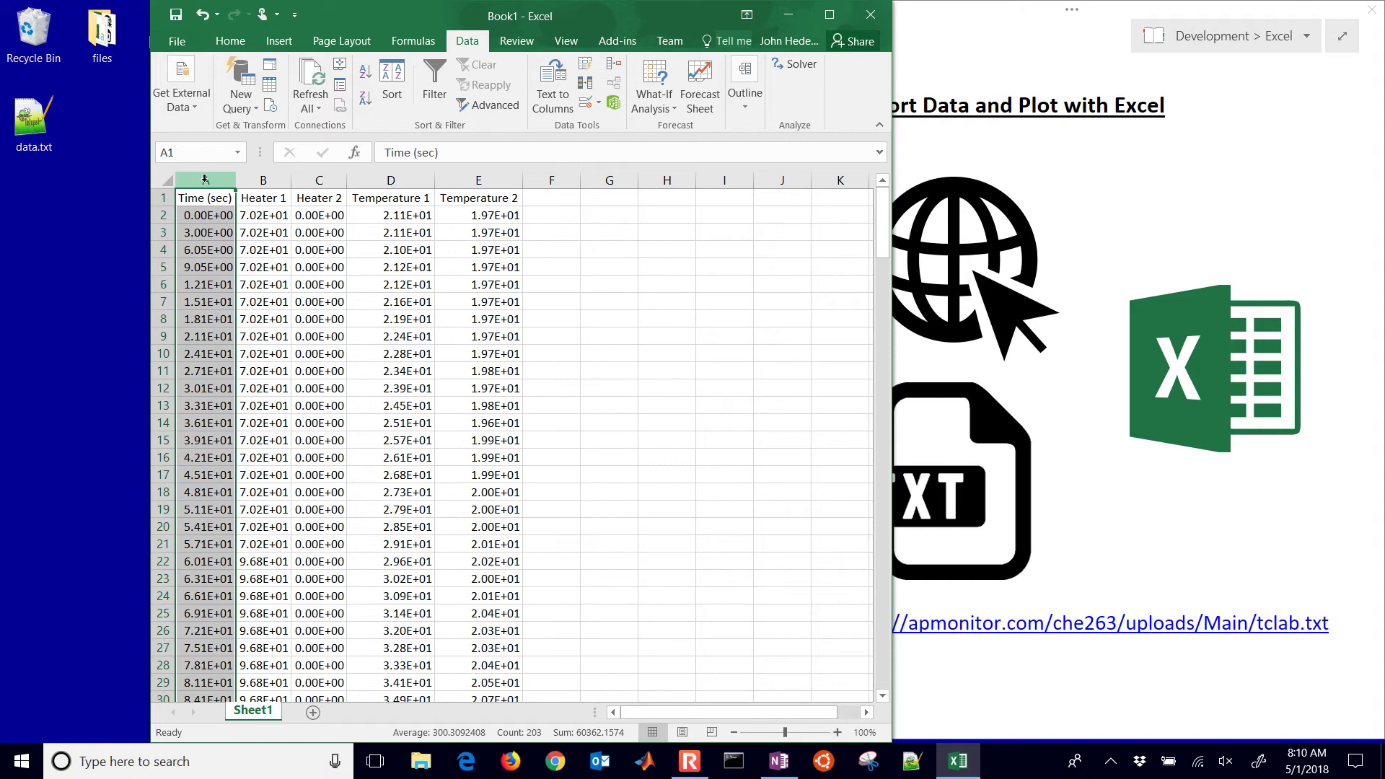
{"action": "left_click", "coordinate": [317, 180], "text": "ctrl"}
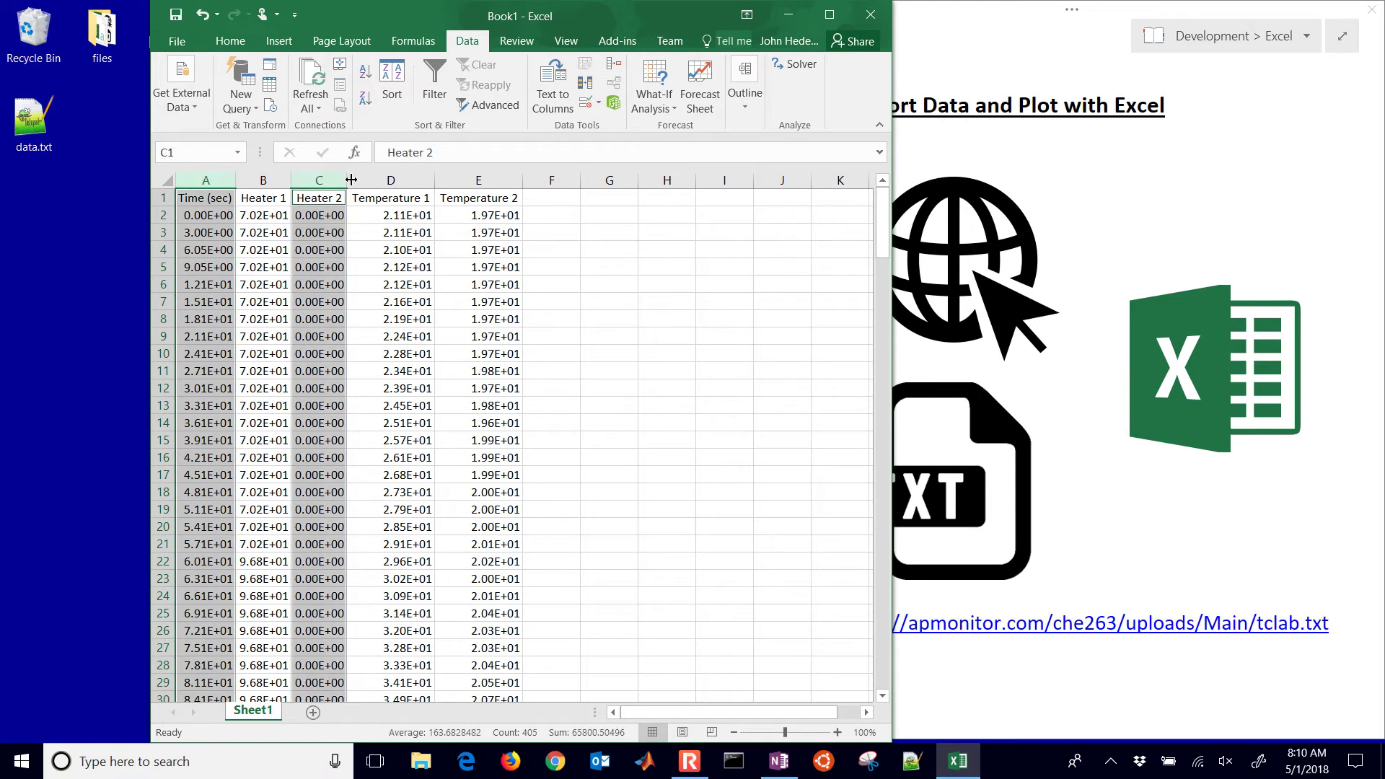
{"action": "left_click", "coordinate": [263, 180], "text": "ctrl"}
{"action": "left_click", "coordinate": [263, 180]}
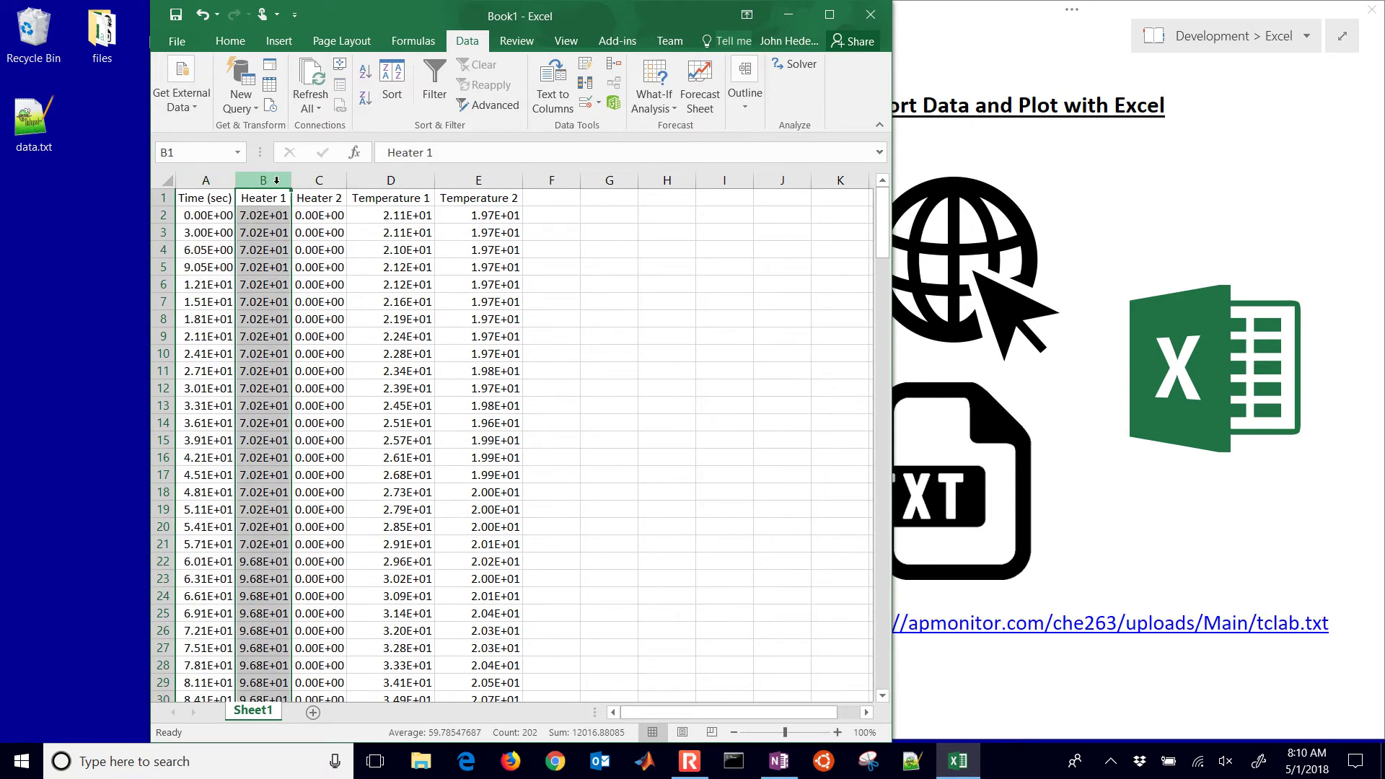
{"action": "left_click_drag", "start_coordinate": [208, 179], "coordinate": [298, 181]}
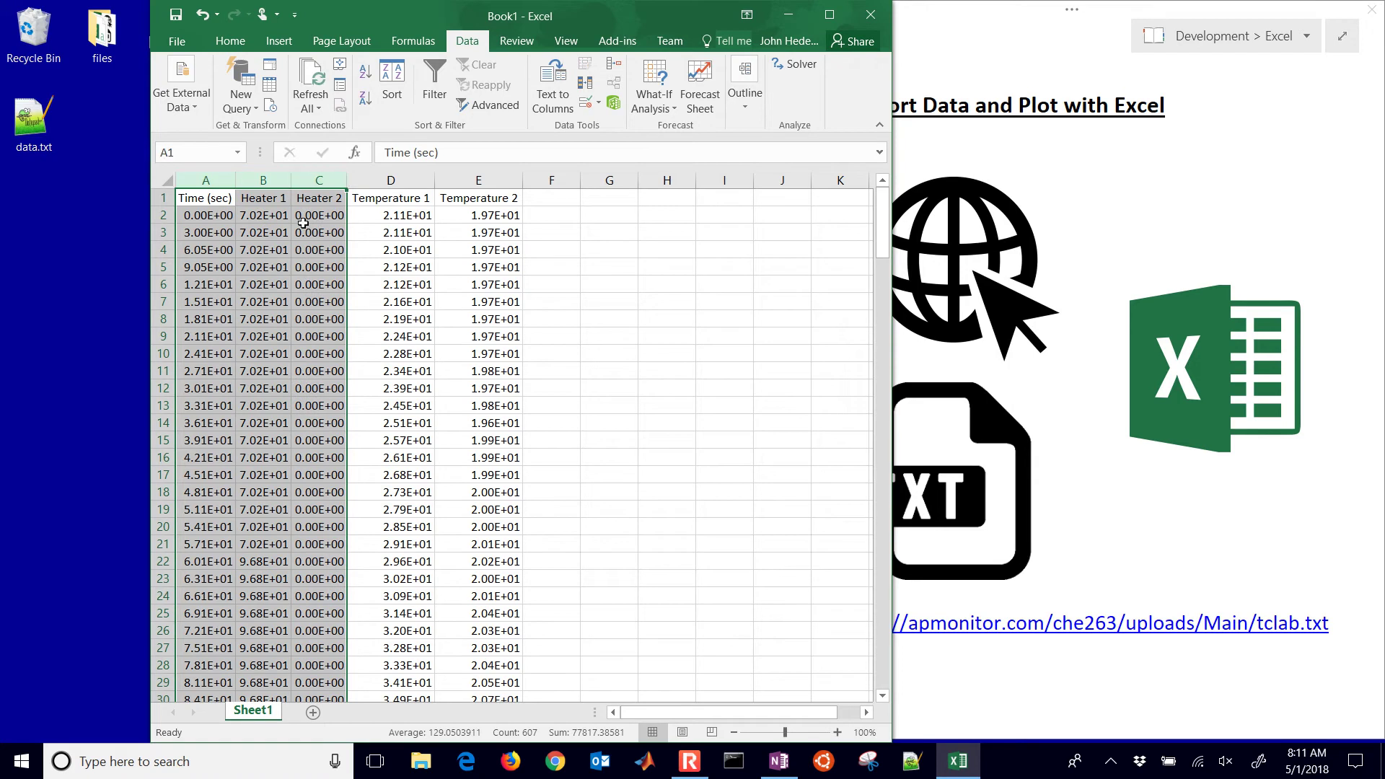
{"action": "left_click", "coordinate": [234, 48]}
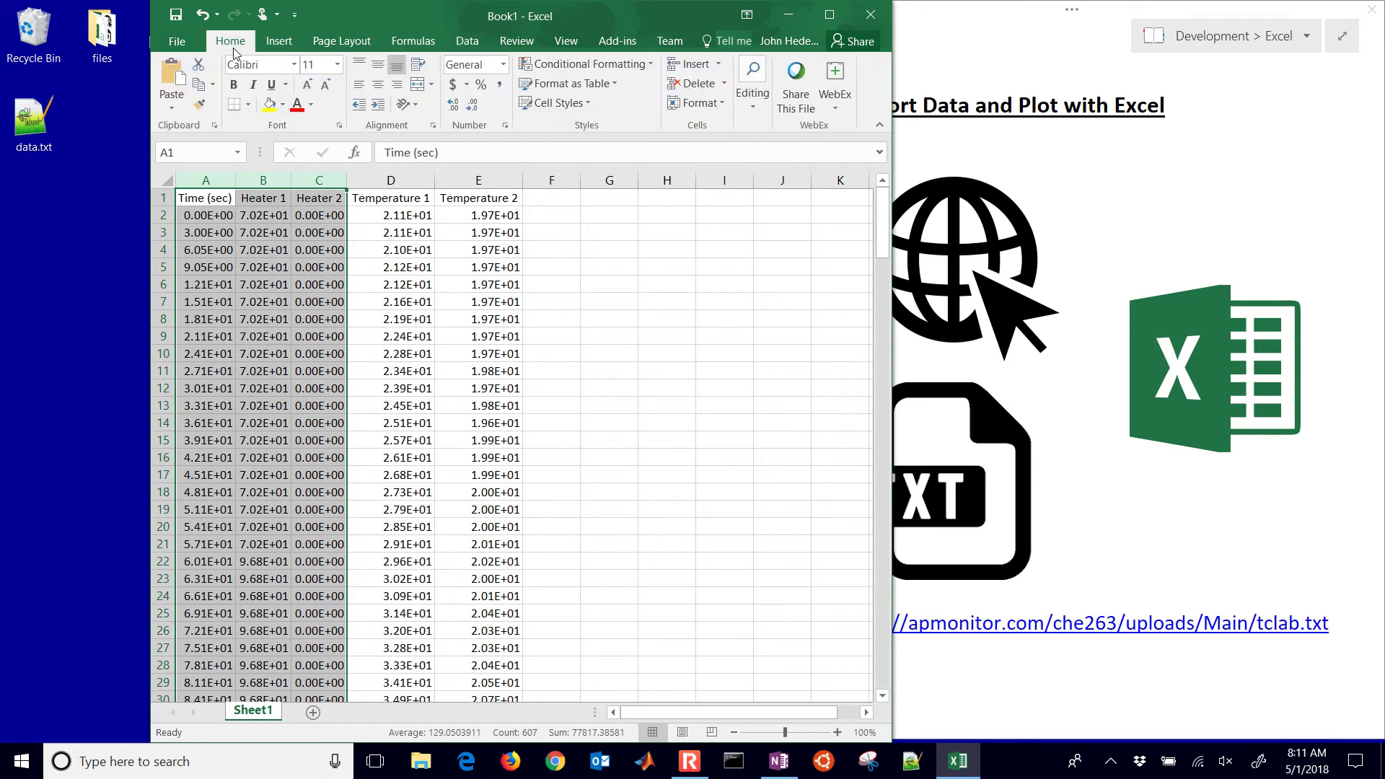
{"action": "left_click", "coordinate": [279, 41]}
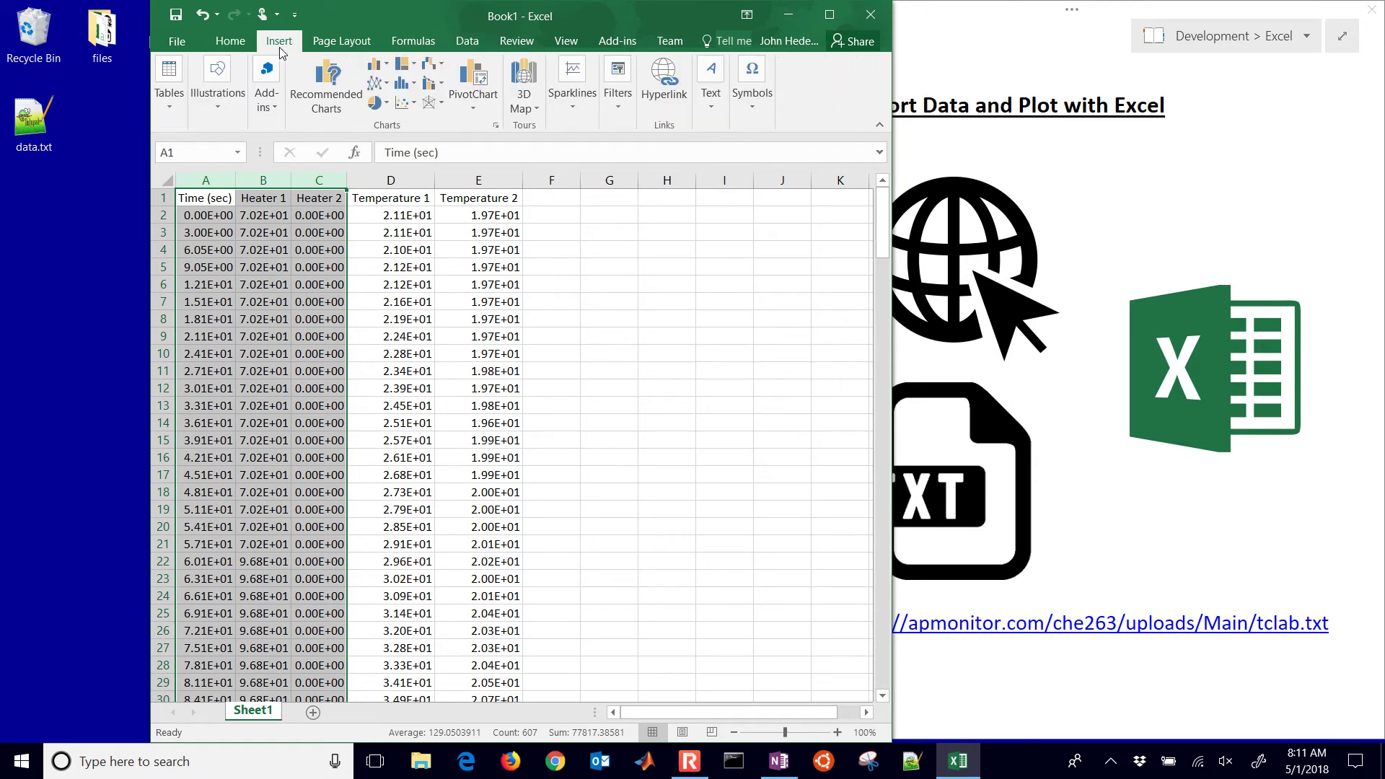
{"action": "left_click", "coordinate": [406, 102]}
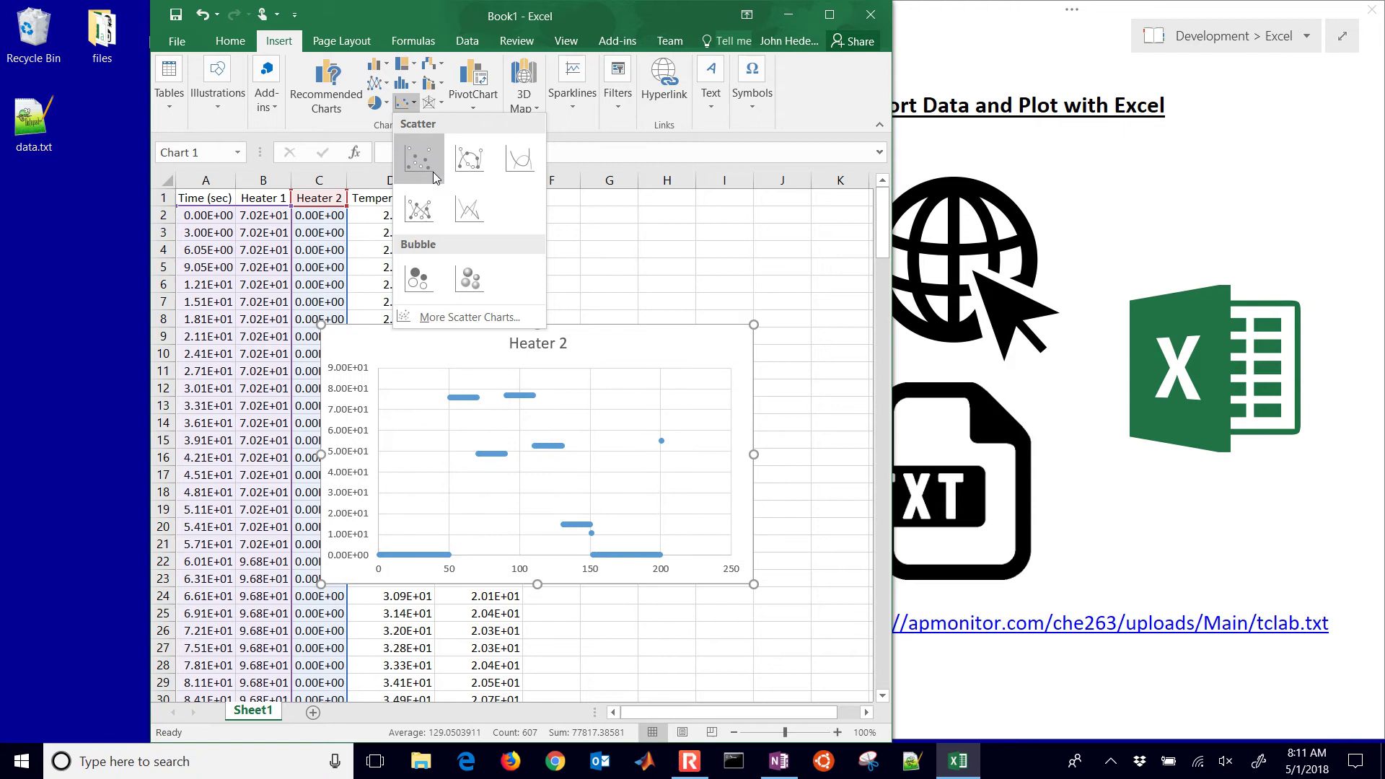
{"action": "left_click", "coordinate": [570, 272]}
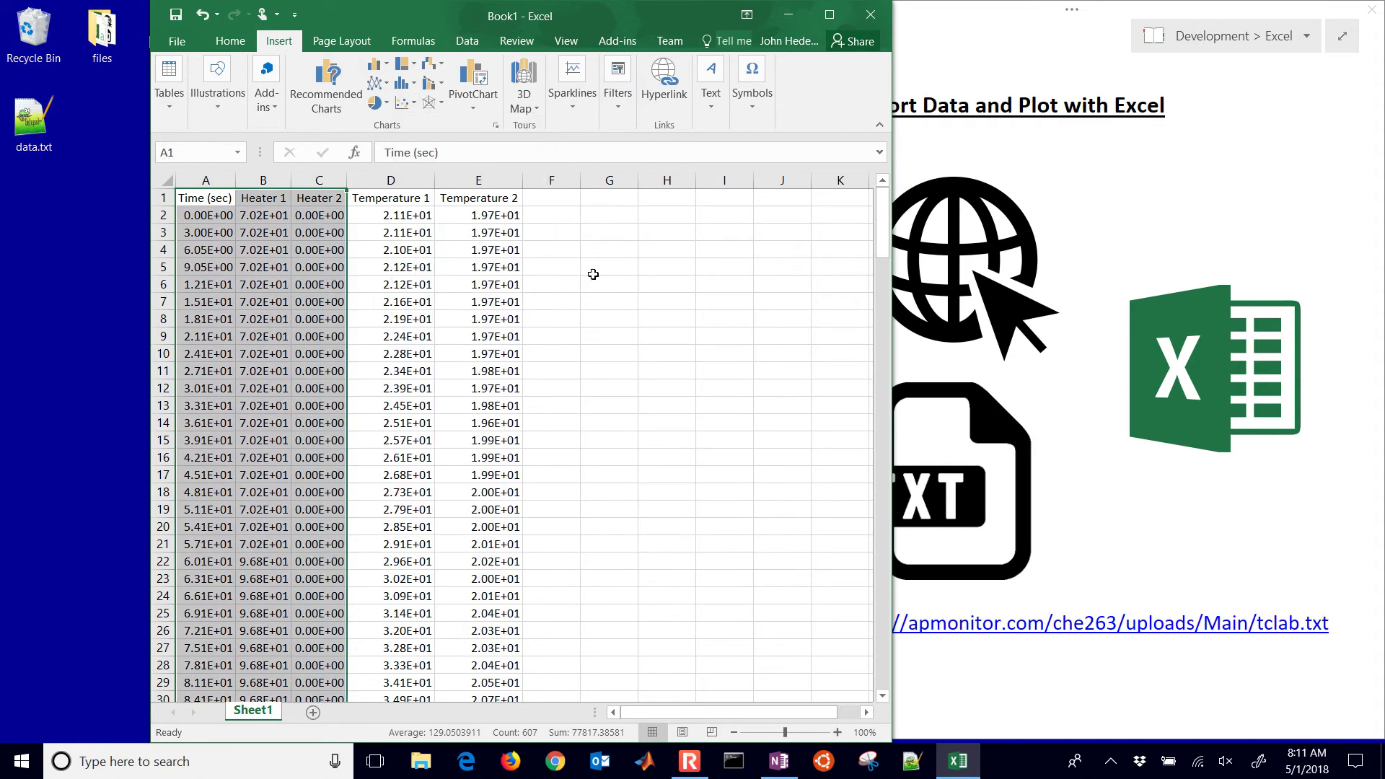
- Reselect the Time and Heater 1 columns, reopen the scatter choices, and dismiss them without inserting
{"action": "left_click", "coordinate": [318, 269]}
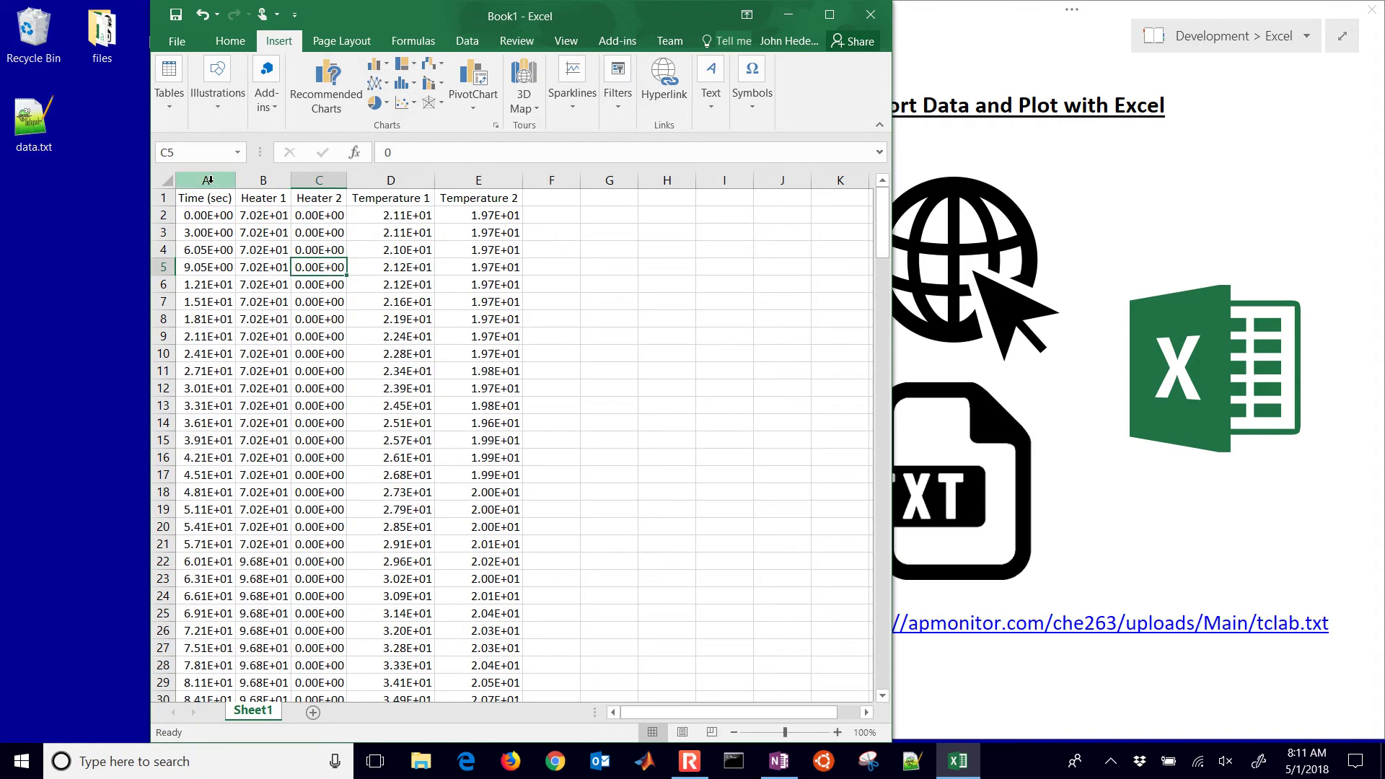
{"action": "left_click_drag", "start_coordinate": [205, 181], "coordinate": [310, 177]}
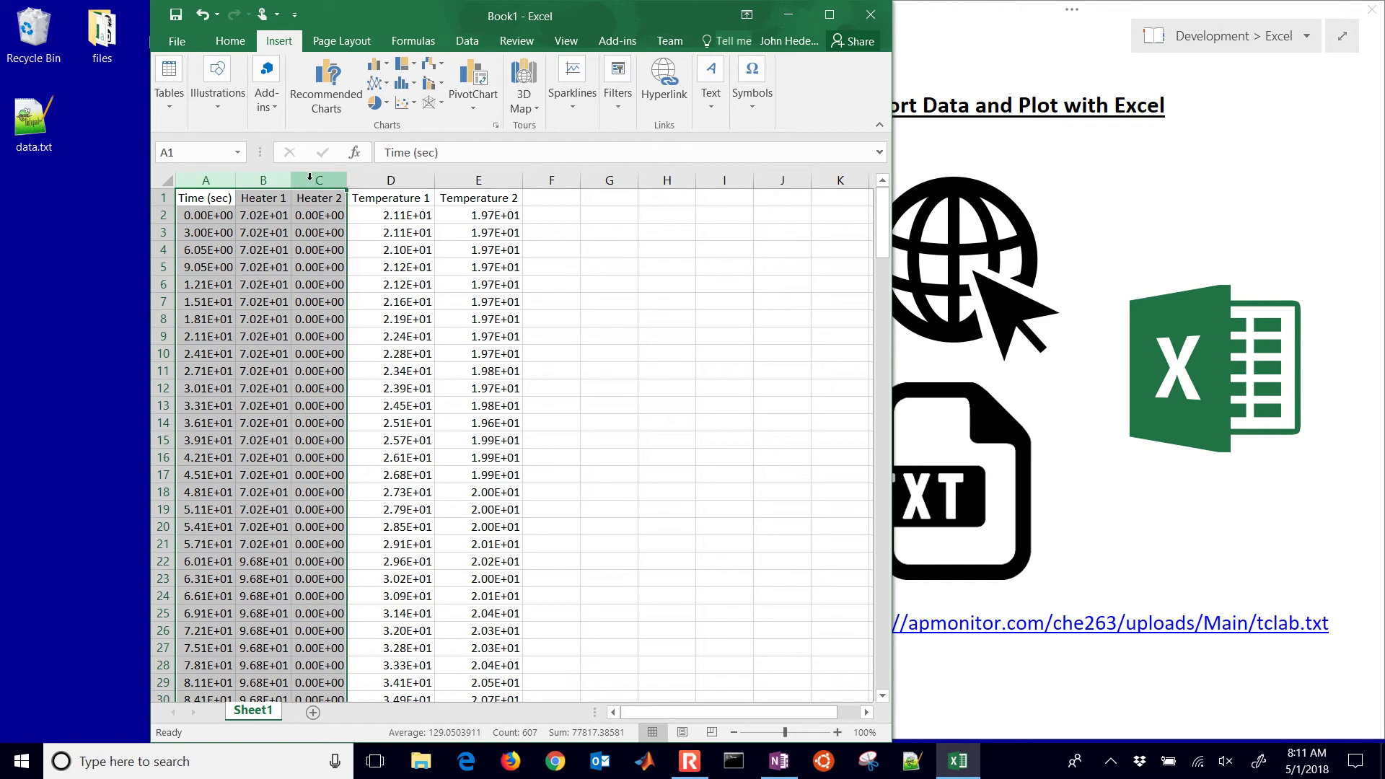
{"action": "left_click", "coordinate": [416, 105]}
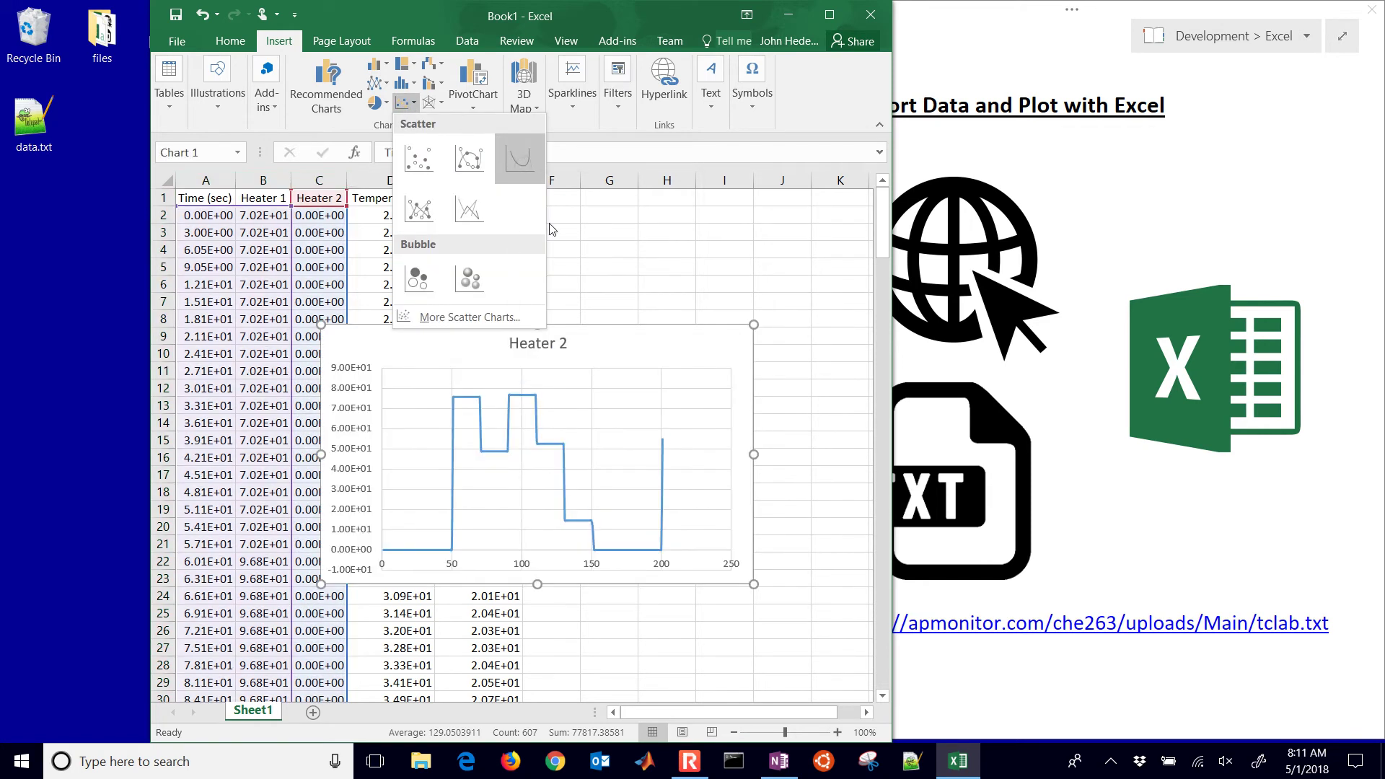
{"action": "left_click", "coordinate": [572, 253]}
{"action": "left_click_drag", "start_coordinate": [281, 319], "coordinate": [281, 337]}
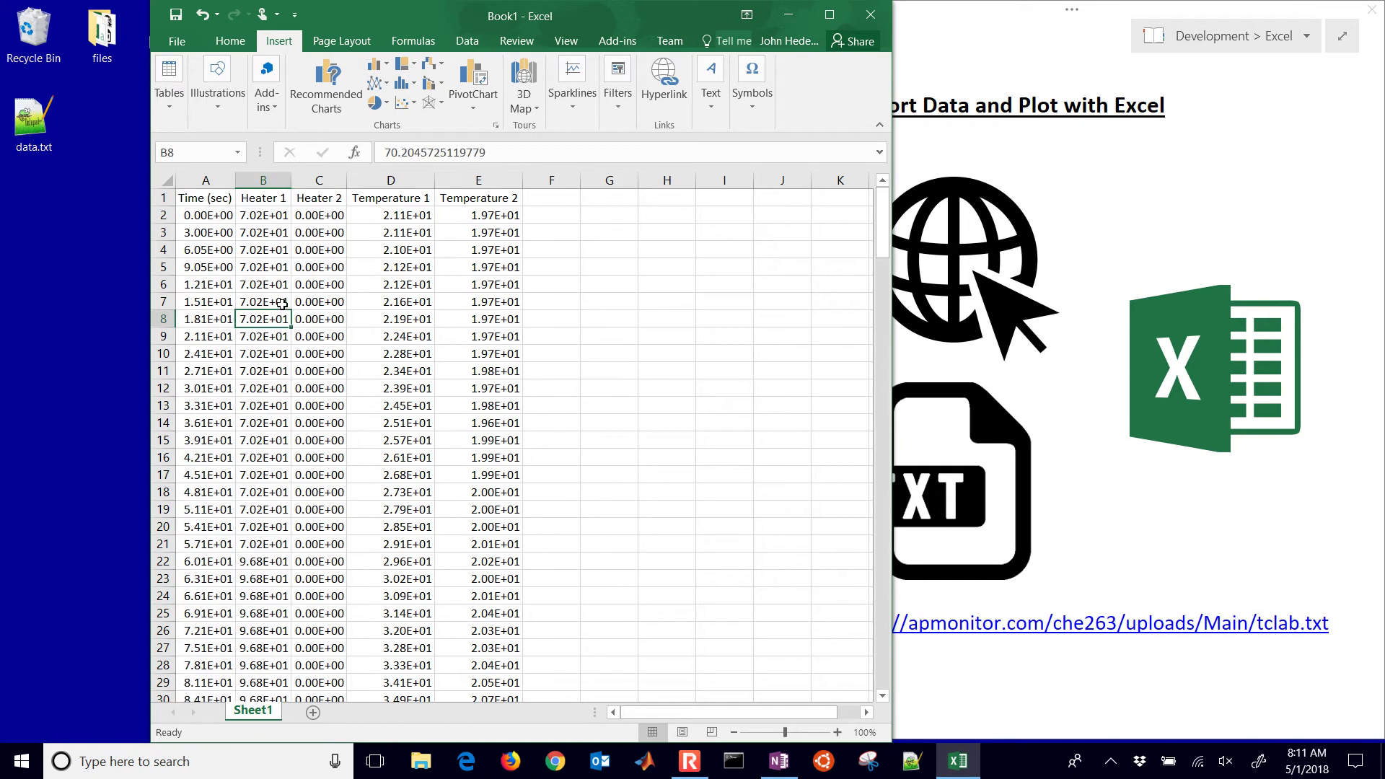
- Select the Time, Heater 1 and Heater 2 data from the header to row 202 and open the Scatter chart list
{"action": "left_click", "coordinate": [215, 200]}
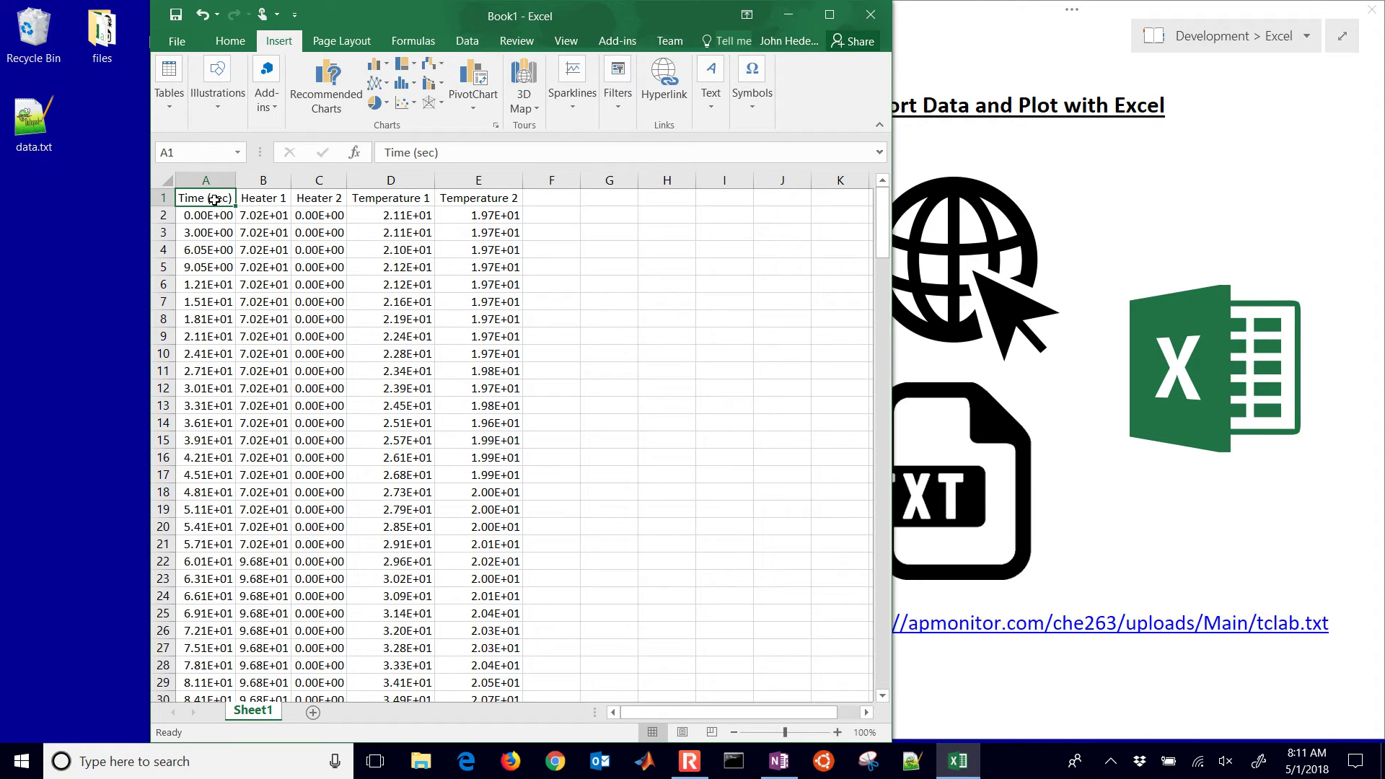
{"action": "key", "text": "shift+Right"}
{"action": "key", "text": "shift+Right"}
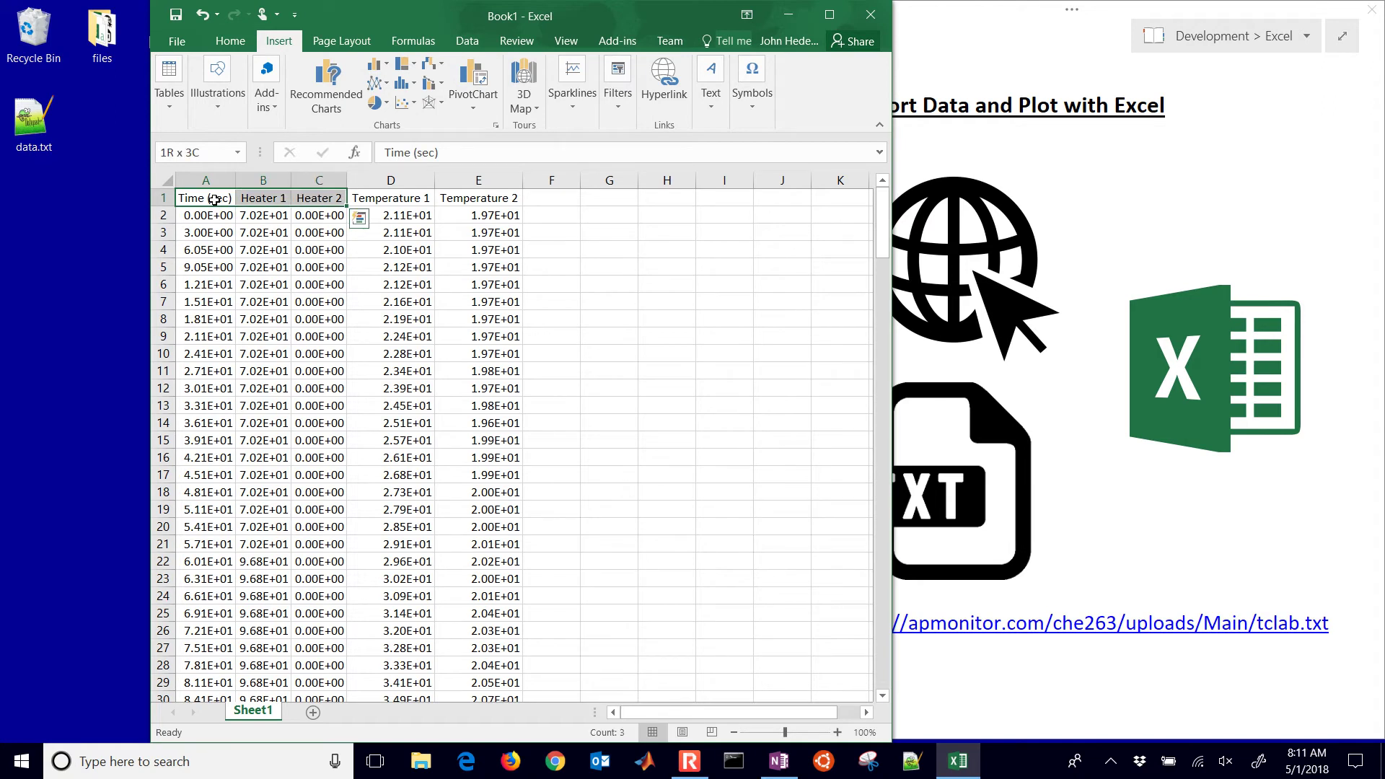
{"action": "key", "text": "shift+Down"}
{"action": "key", "text": "shift+Down"}
{"action": "key", "text": "shift+Down"}
{"action": "key", "text": "shift+Down"}
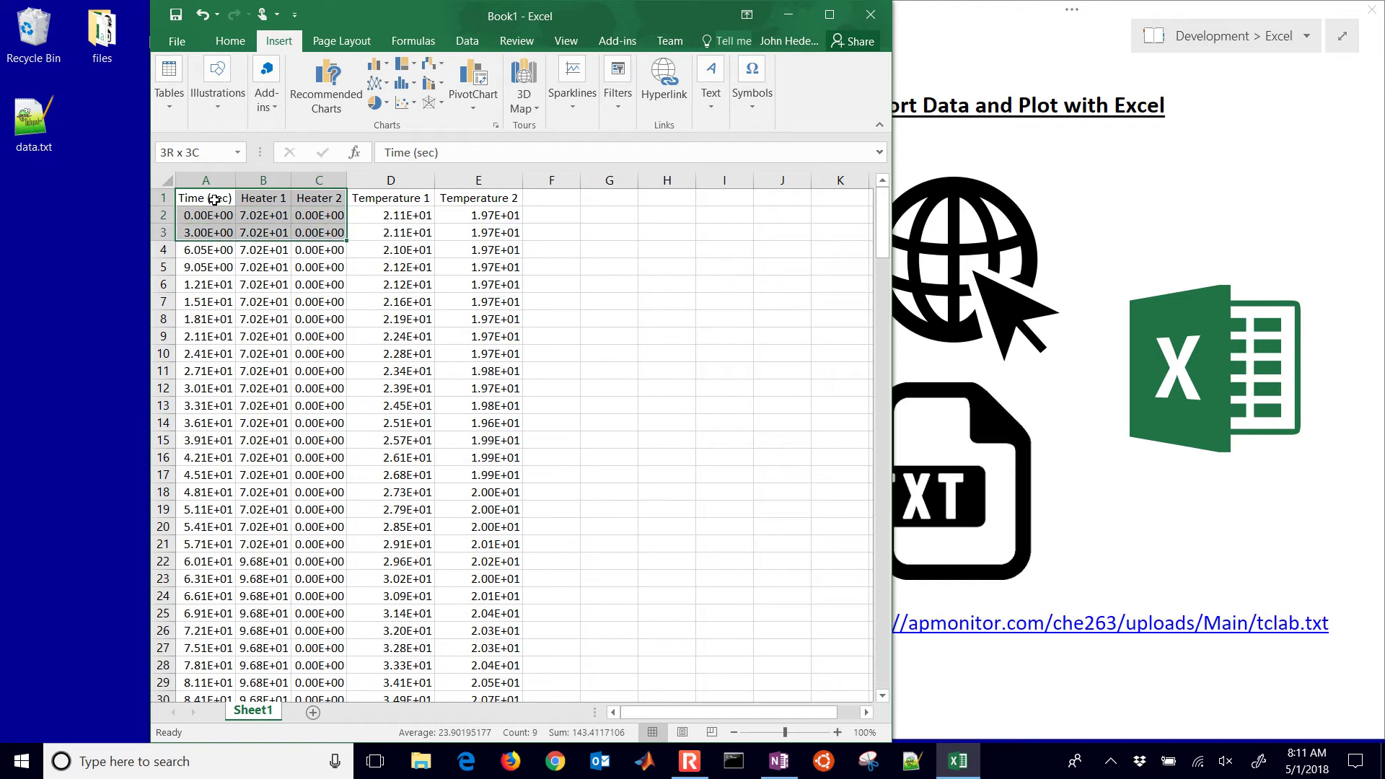
{"action": "key", "text": "shift+Down"}
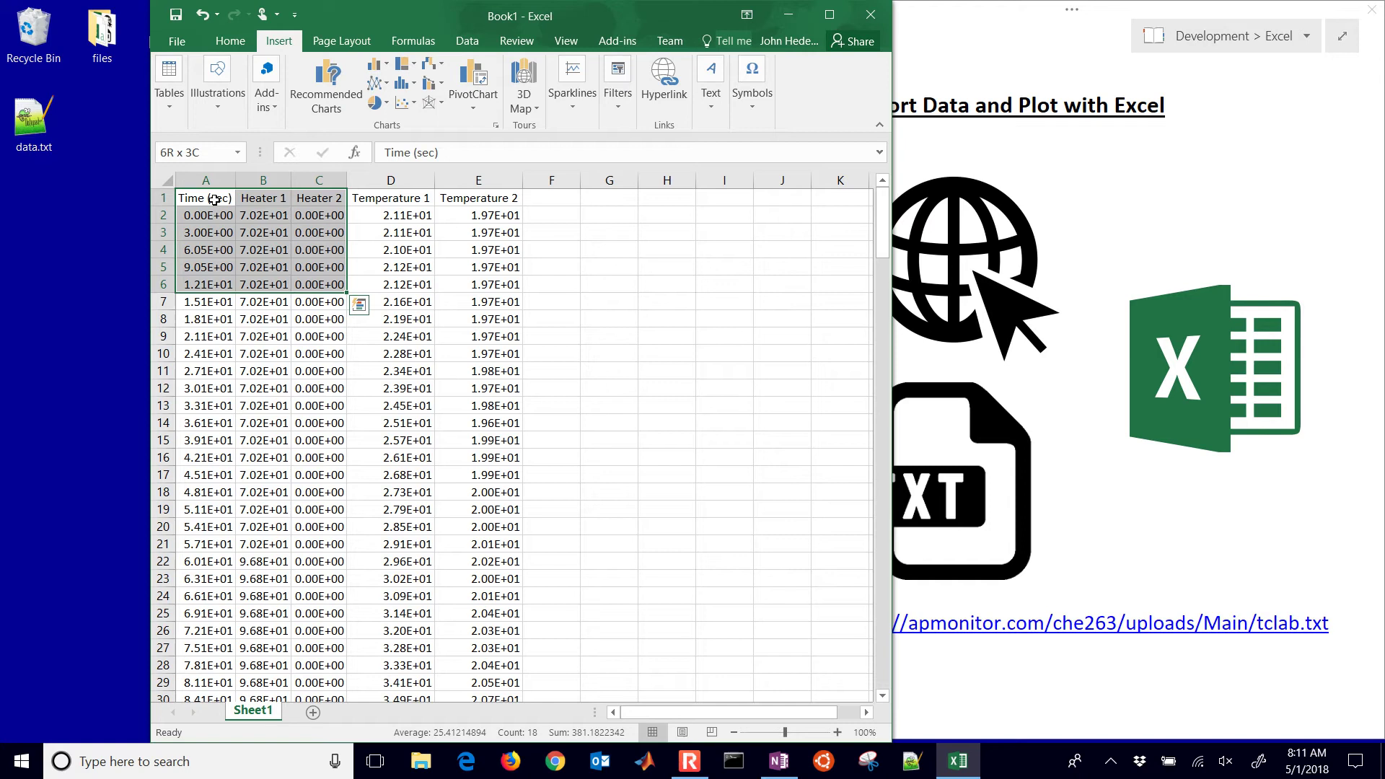
{"action": "key", "text": "ctrl+shift+Down"}
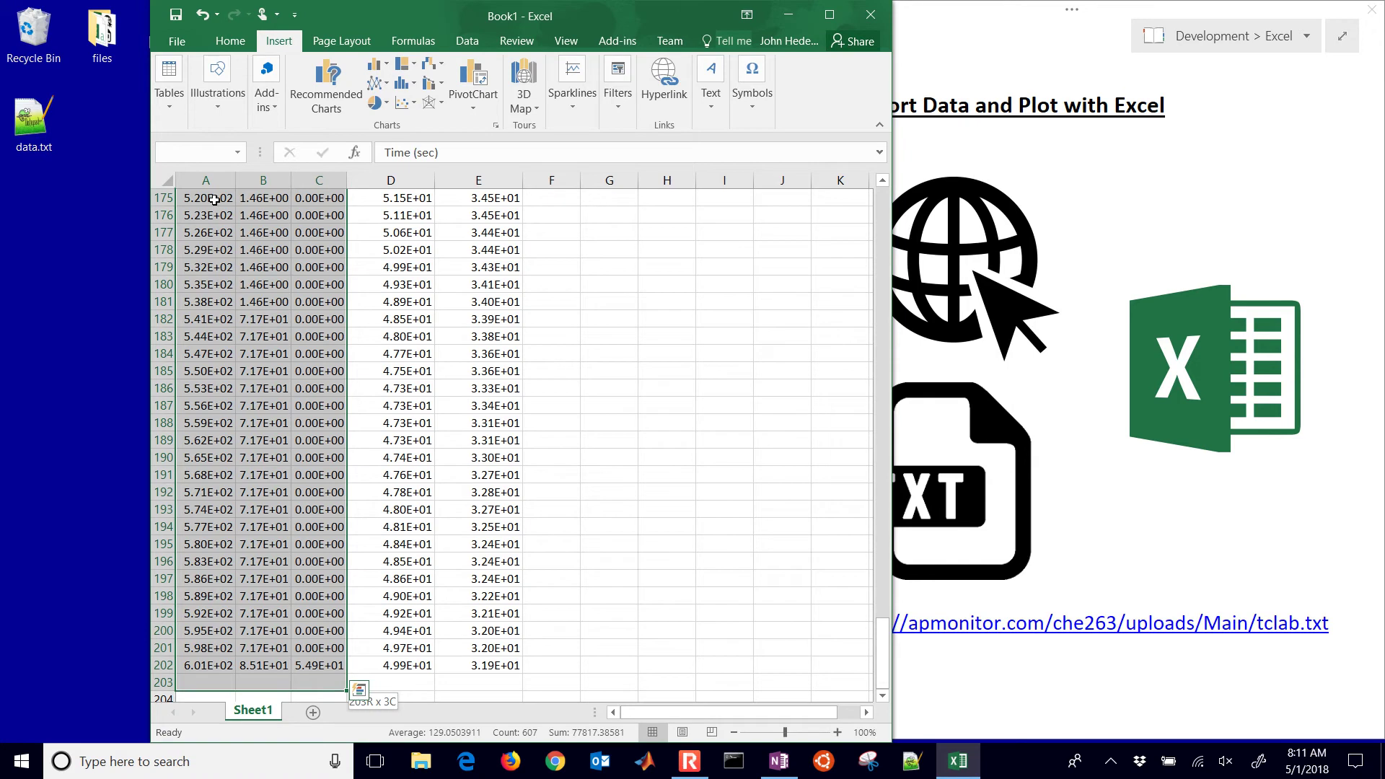
{"action": "key", "text": "shift+Up"}
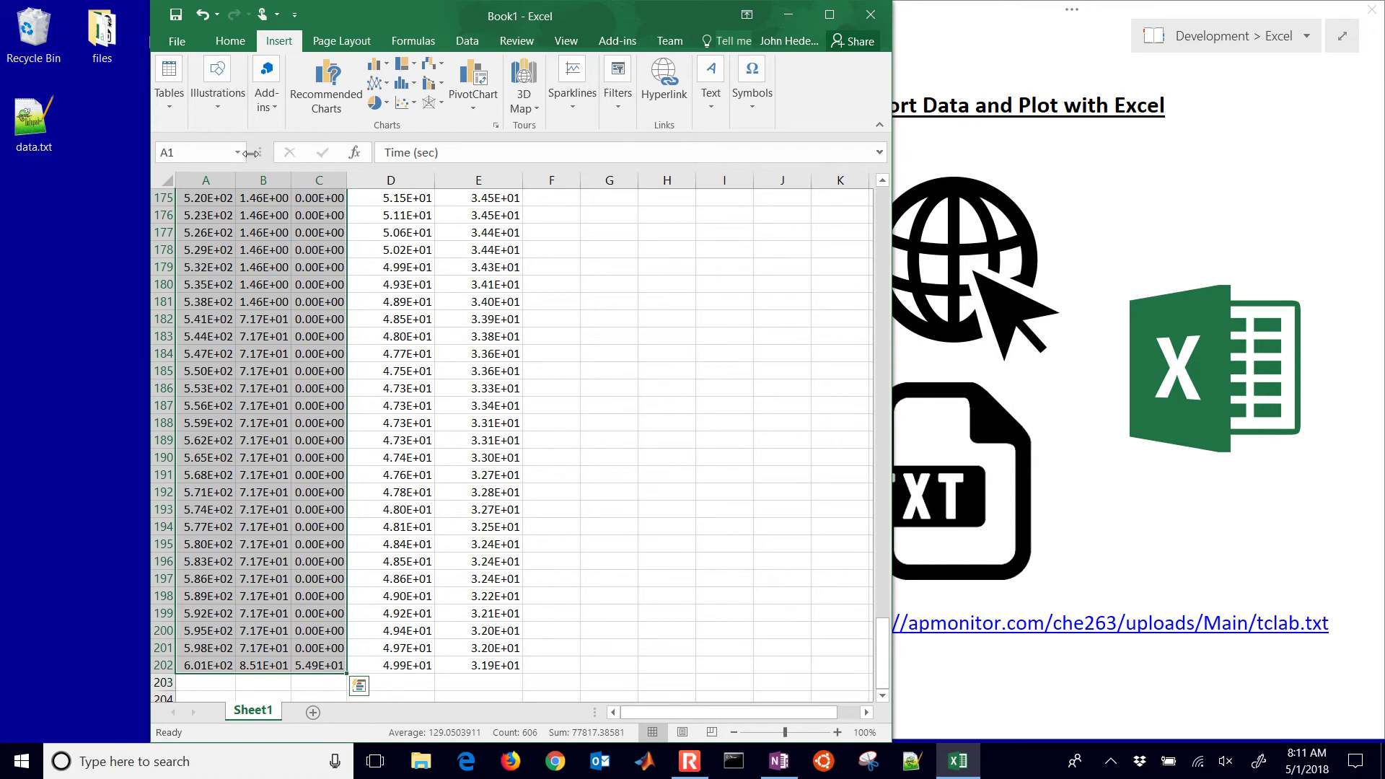
{"action": "left_click", "coordinate": [417, 106]}
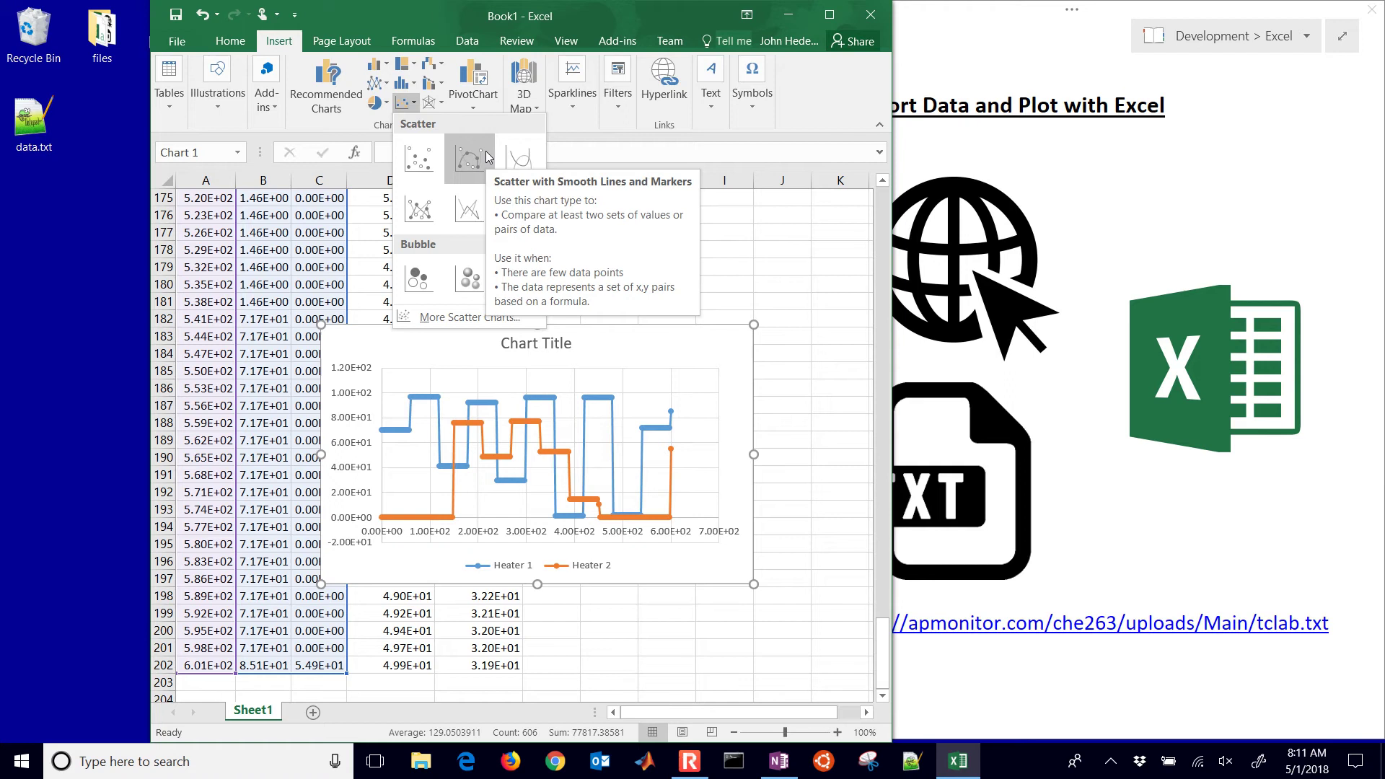
- Insert a Scatter with Smooth Lines chart and move it beside the top rows of data
{"action": "left_click", "coordinate": [523, 157]}
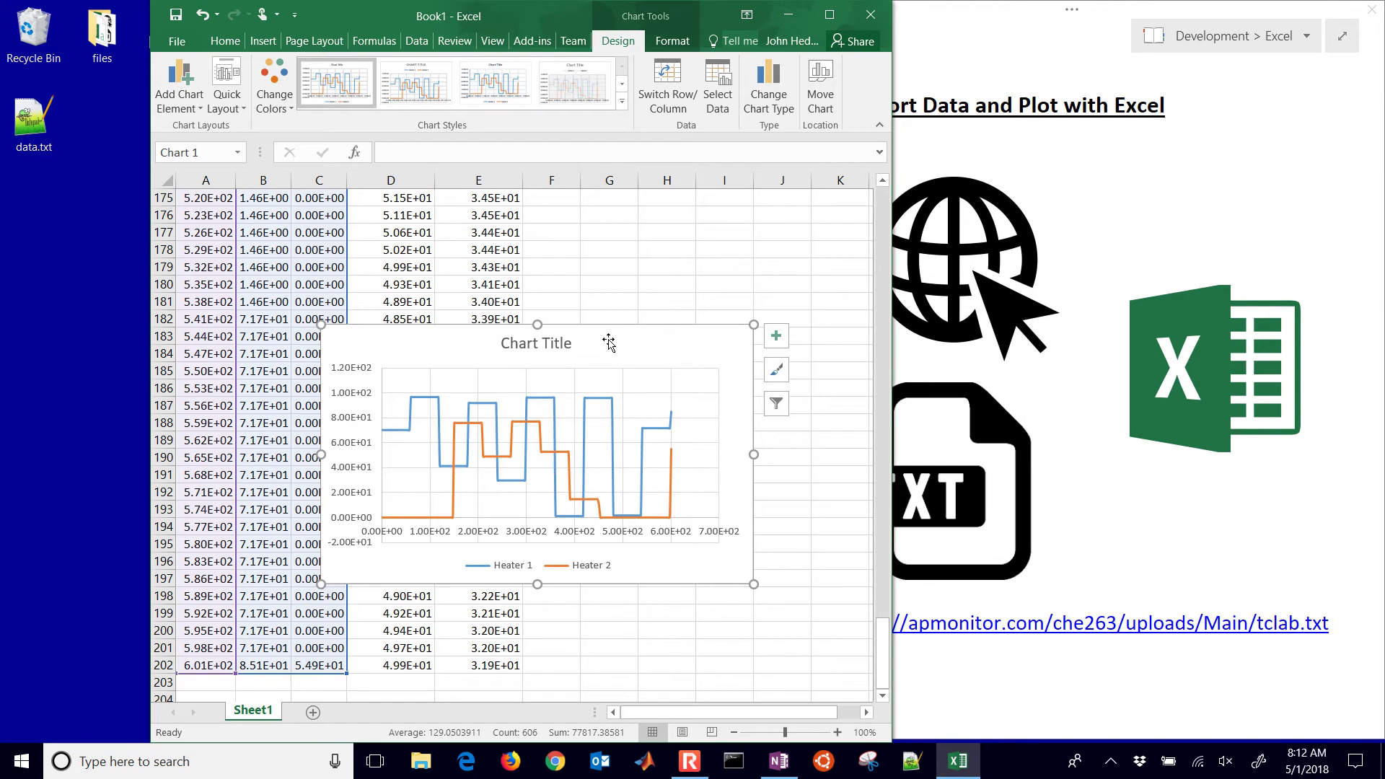
{"action": "key", "text": "Delete"}
{"action": "key", "text": "ctrl+q"}
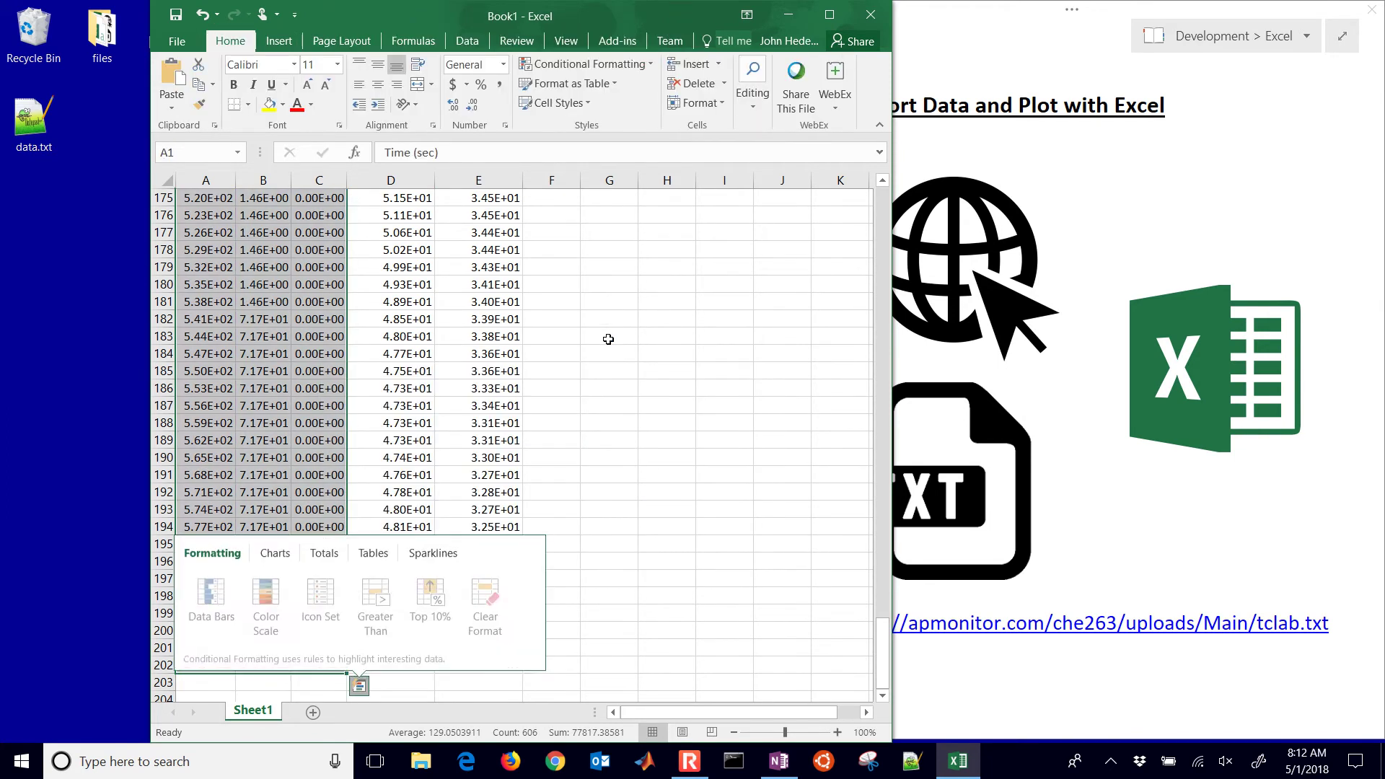
{"action": "left_click", "coordinate": [551, 422]}
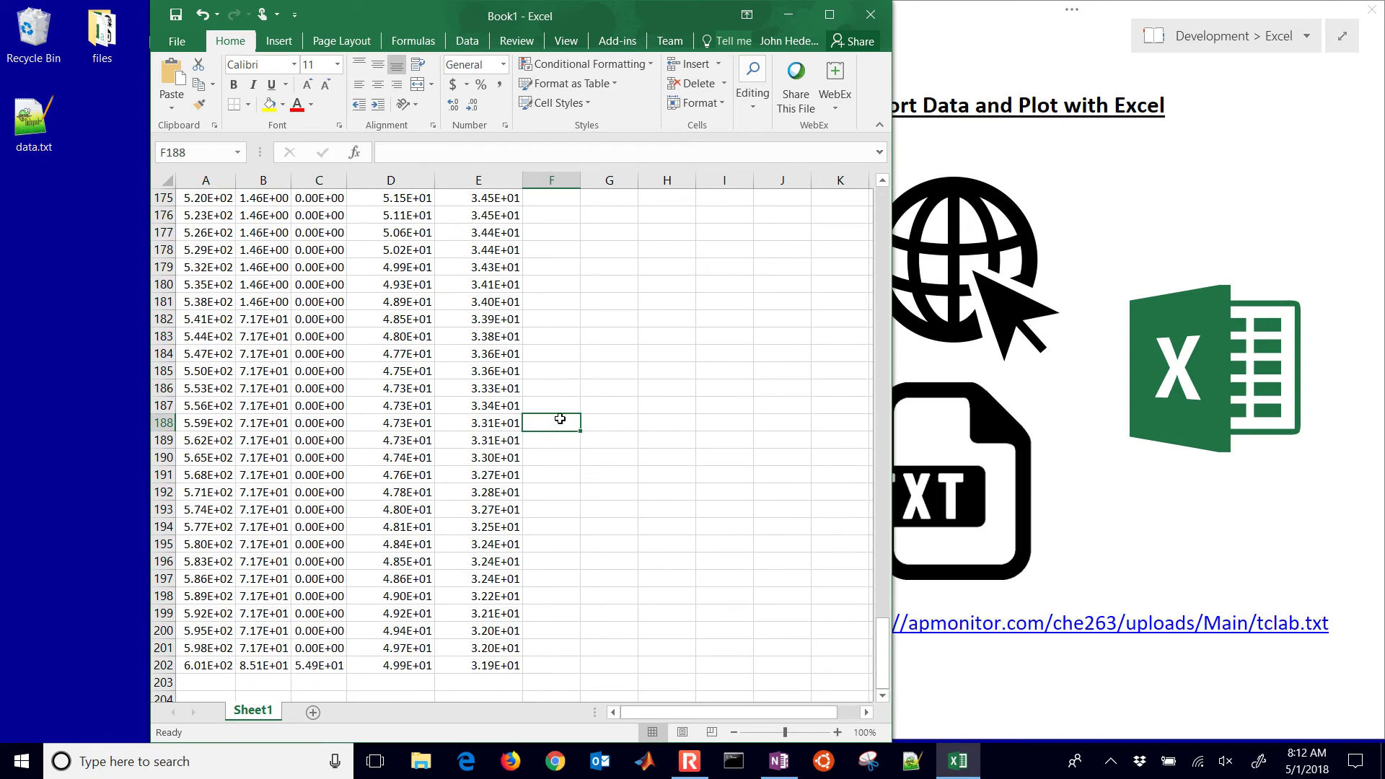
{"action": "key", "text": "ctrl+Up"}
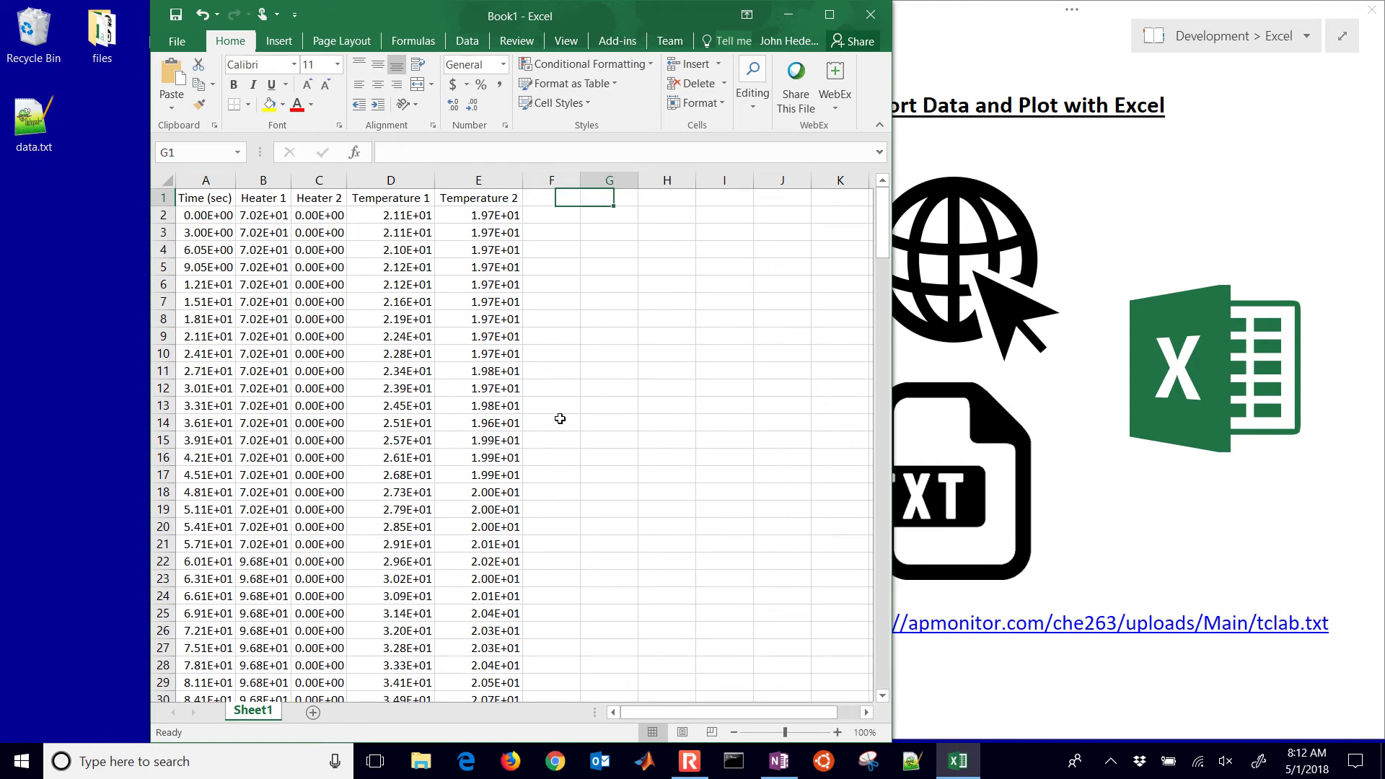
{"action": "key", "text": "ctrl+v"}
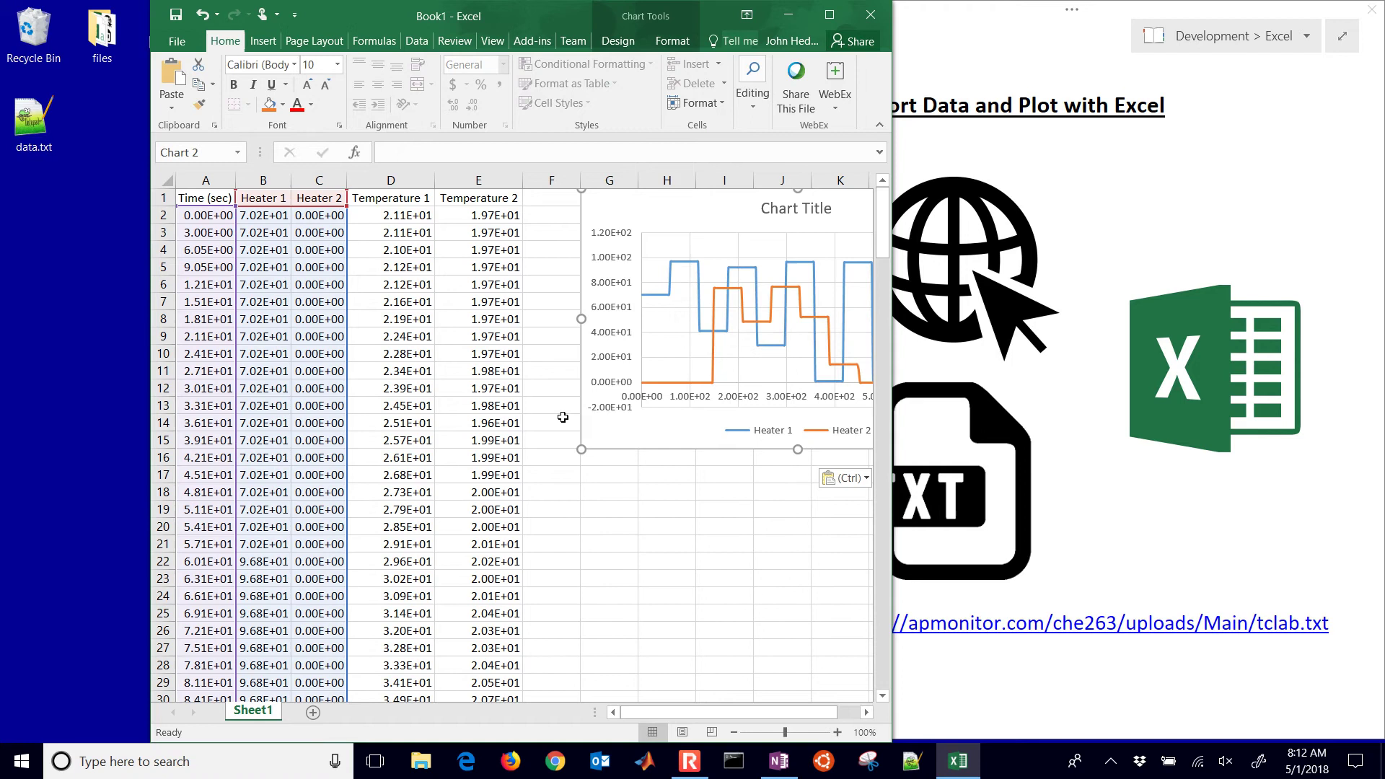
- Maximize the Excel window, nudge the heater chart, and delete its Chart Title placeholder
{"action": "left_click", "coordinate": [828, 14]}
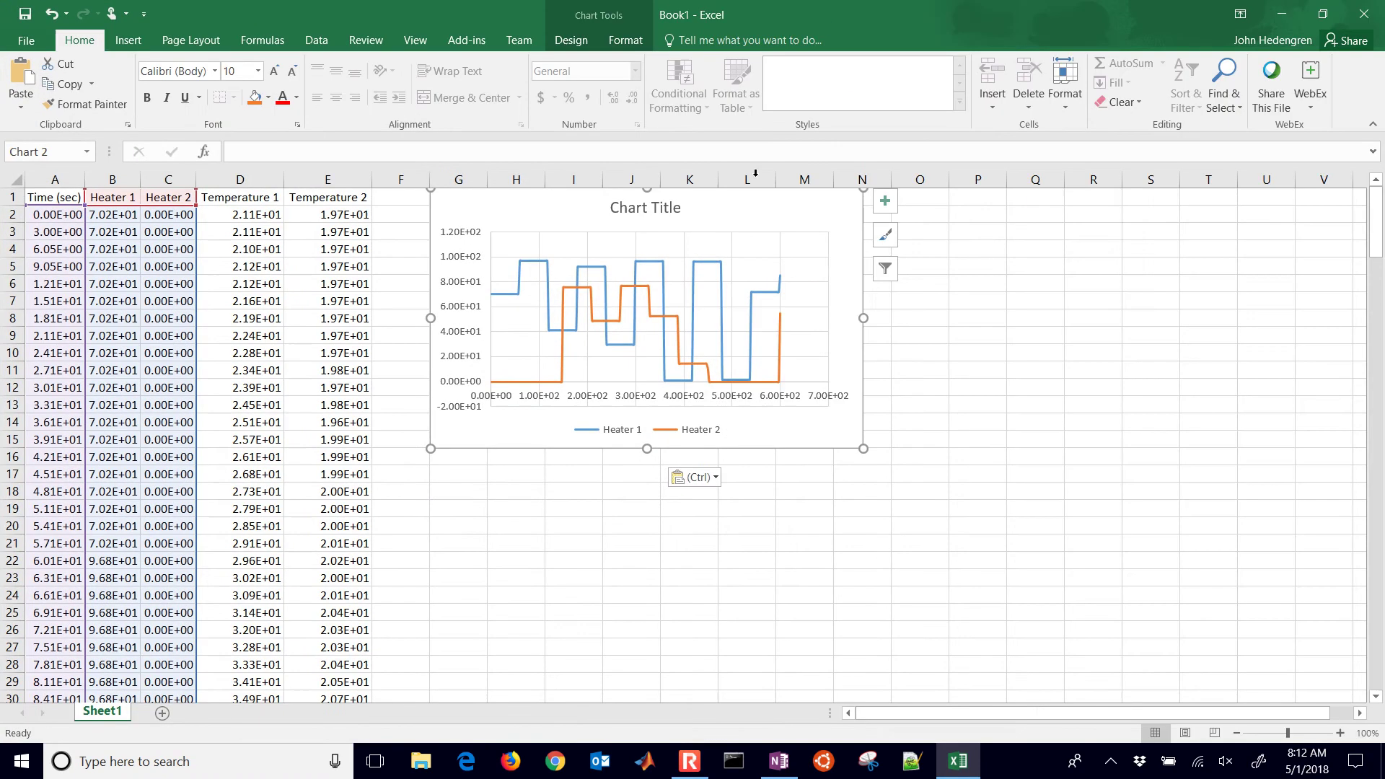
{"action": "left_click_drag", "start_coordinate": [727, 217], "coordinate": [715, 239]}
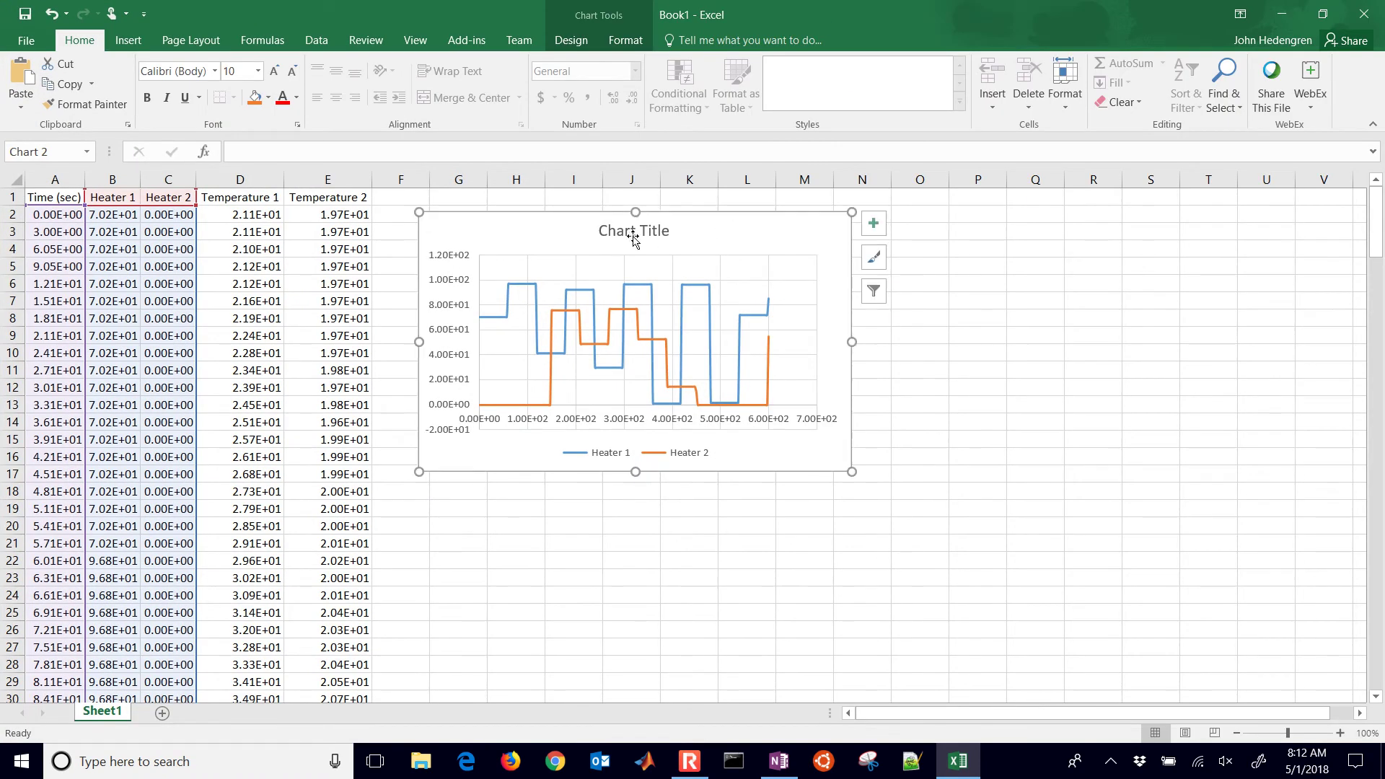
{"action": "left_click", "coordinate": [633, 238]}
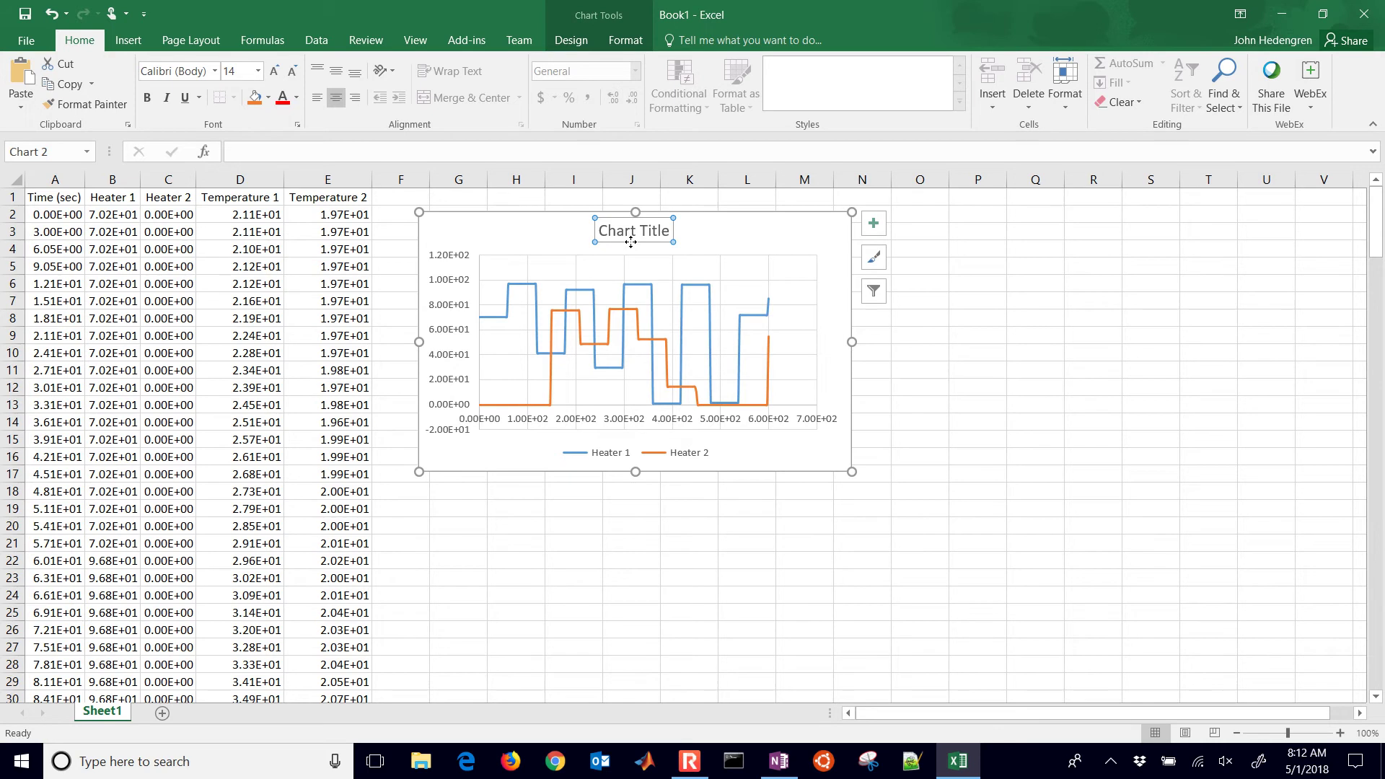
{"action": "key", "text": "Delete"}
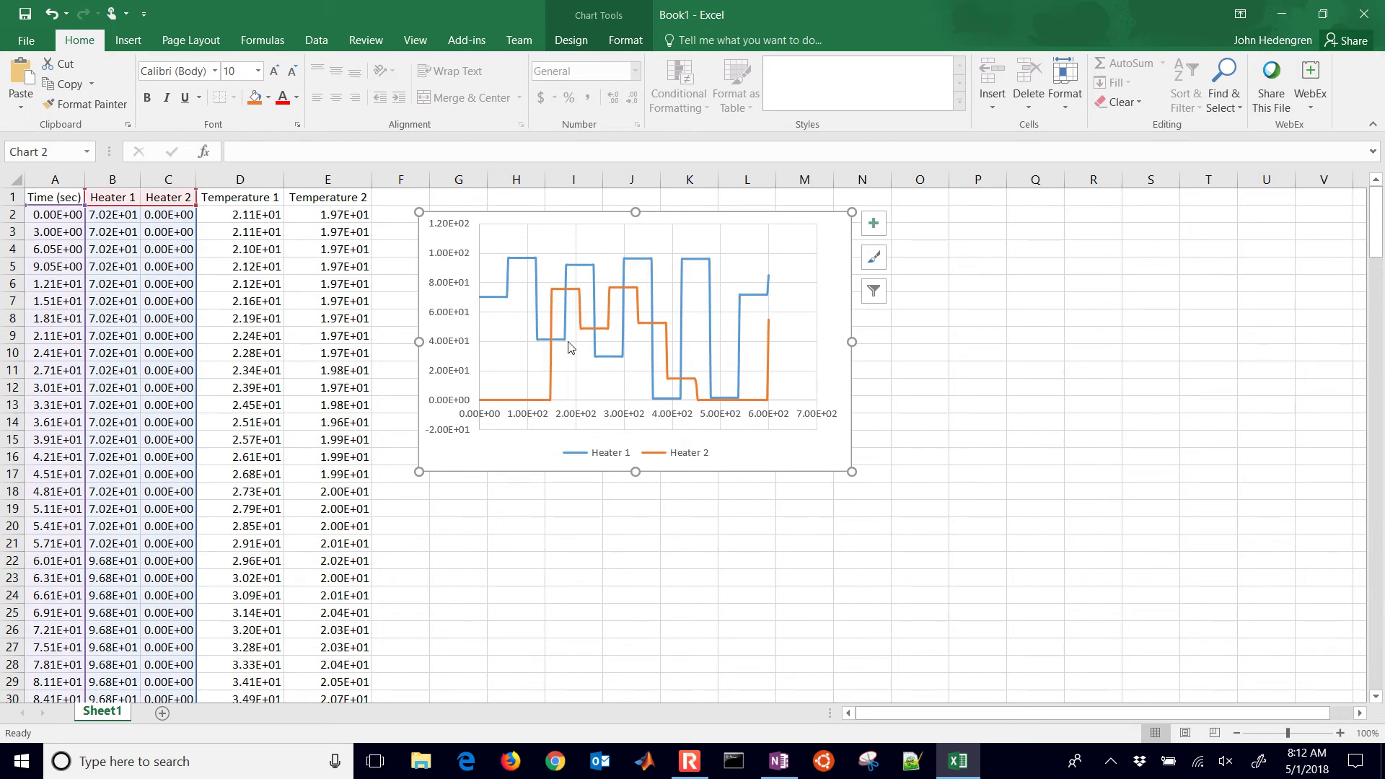
- Reselect the whole chart and bring up the Chart Tools Design ribbon
{"action": "left_click", "coordinate": [570, 347]}
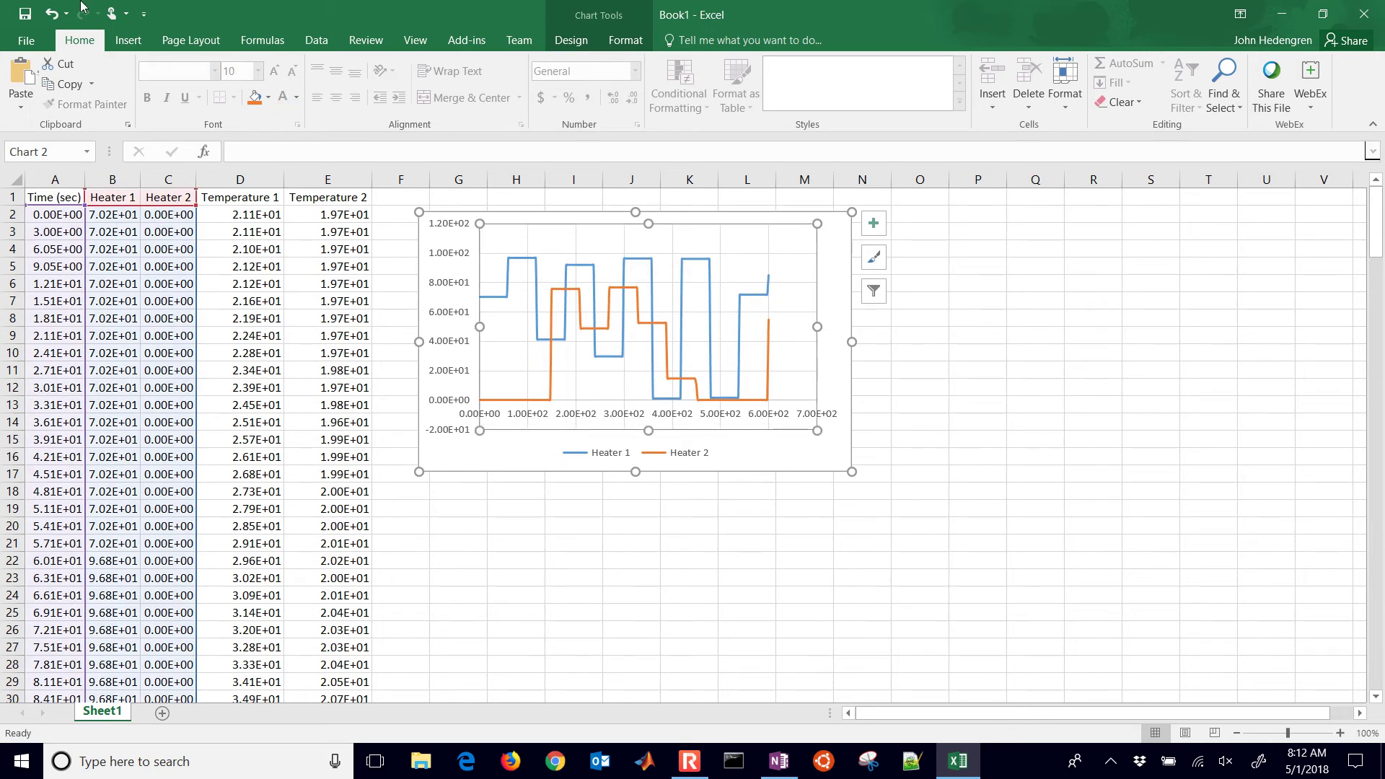
{"action": "left_click", "coordinate": [441, 326]}
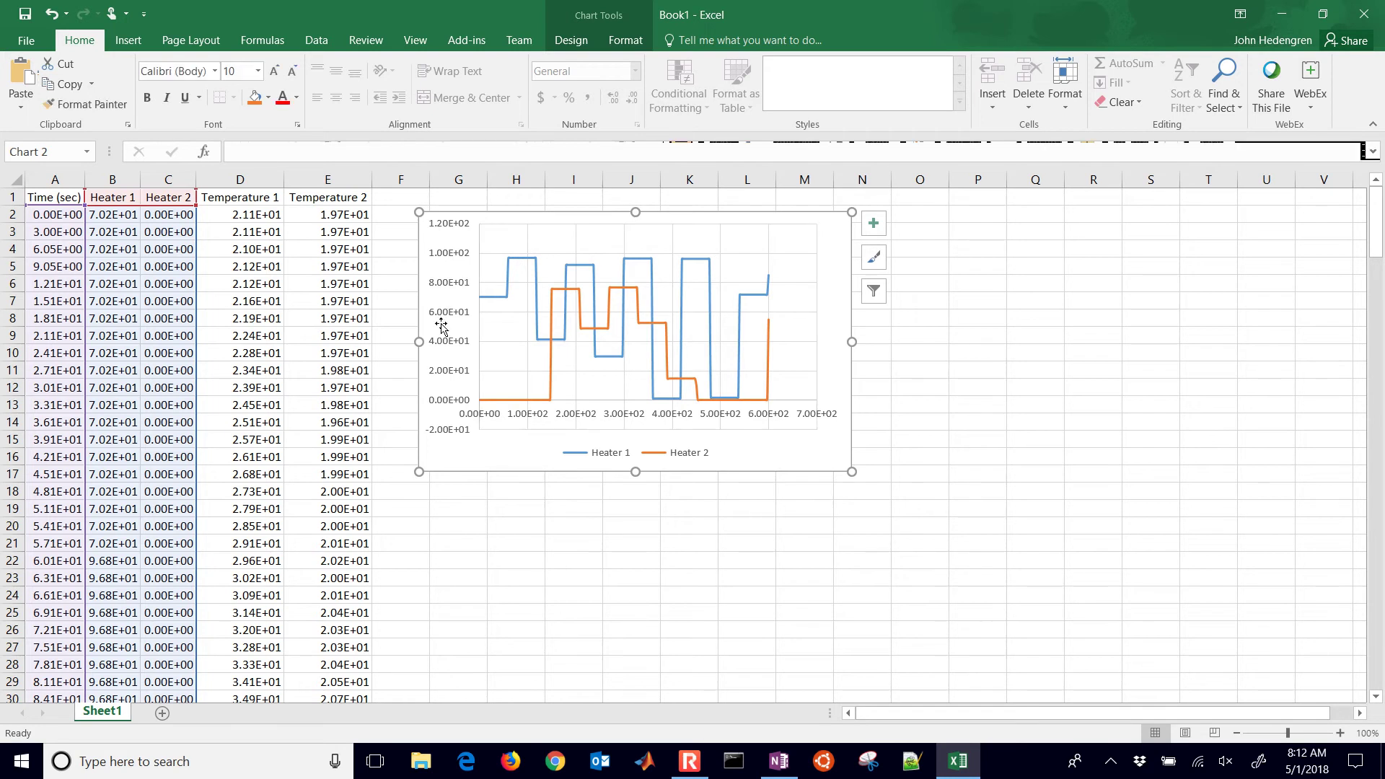
{"action": "left_click", "coordinate": [570, 41]}
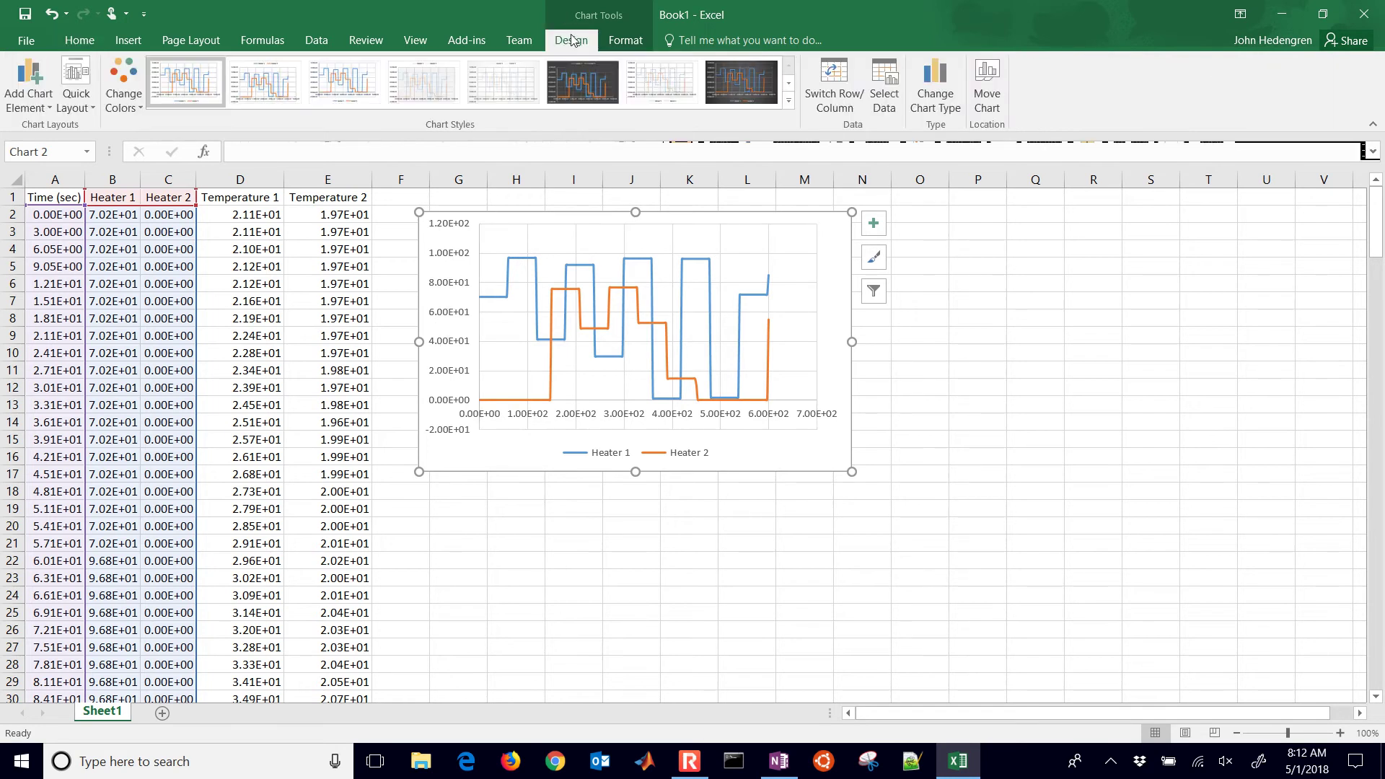
{"action": "left_click", "coordinate": [626, 40]}
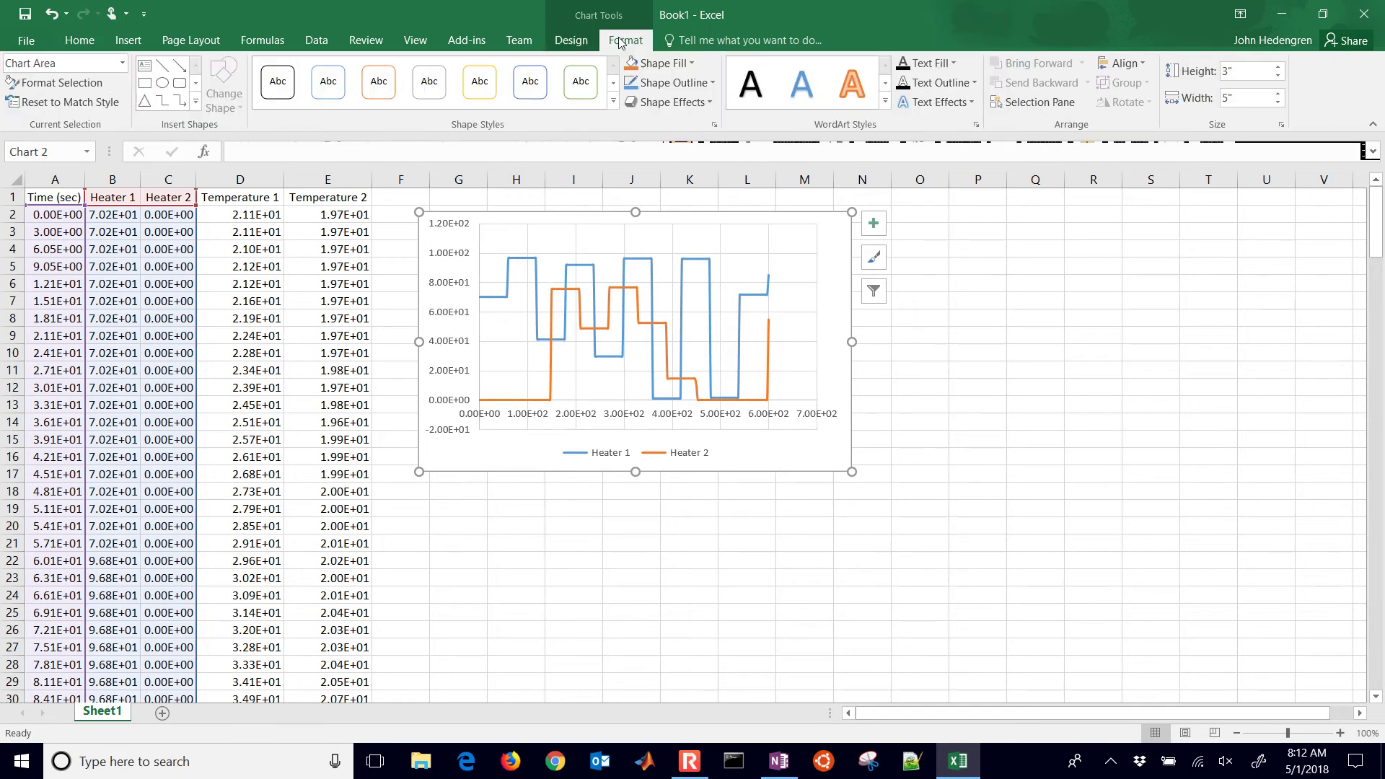
{"action": "left_click", "coordinate": [577, 42]}
- Add primary horizontal and vertical axis titles to the heater chart
{"action": "left_click", "coordinate": [23, 99]}
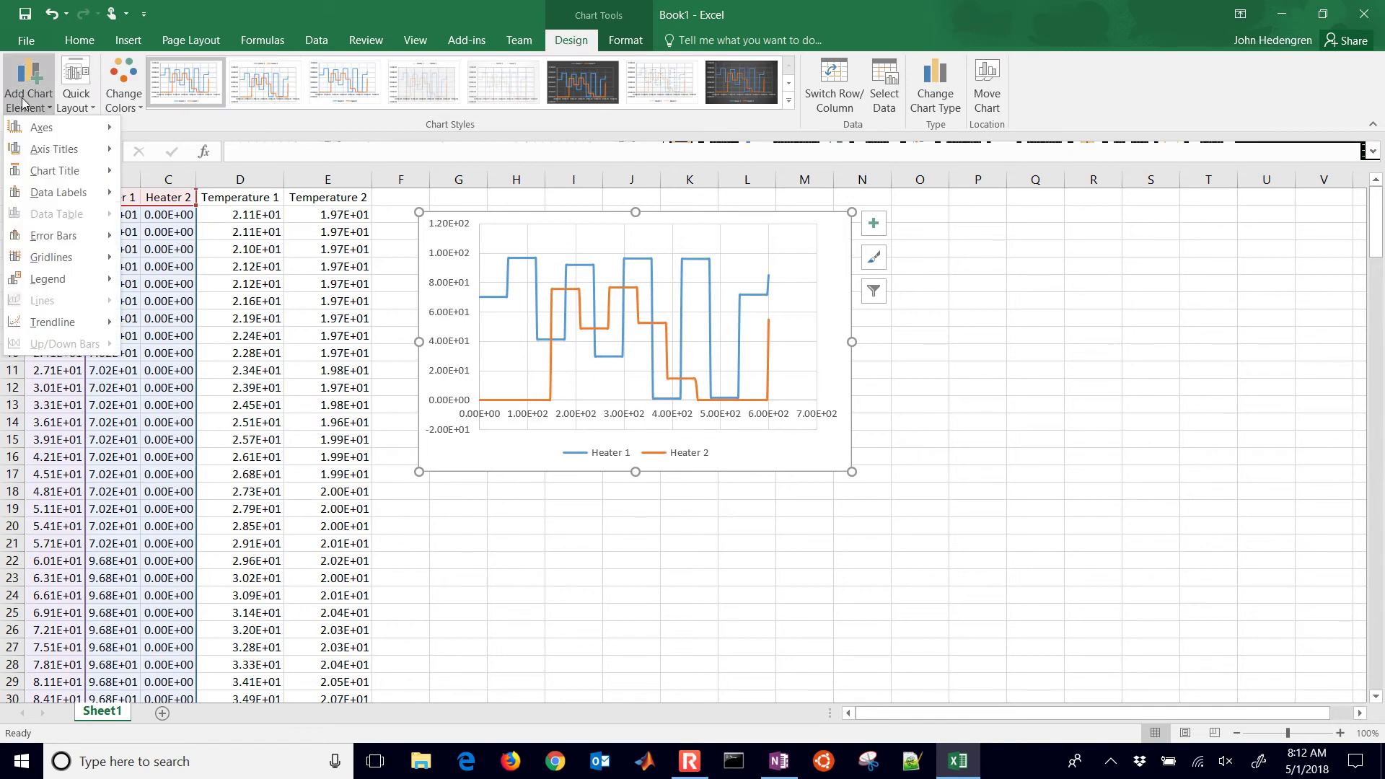
{"action": "mouse_move", "coordinate": [79, 150]}
{"action": "left_click", "coordinate": [135, 153]}
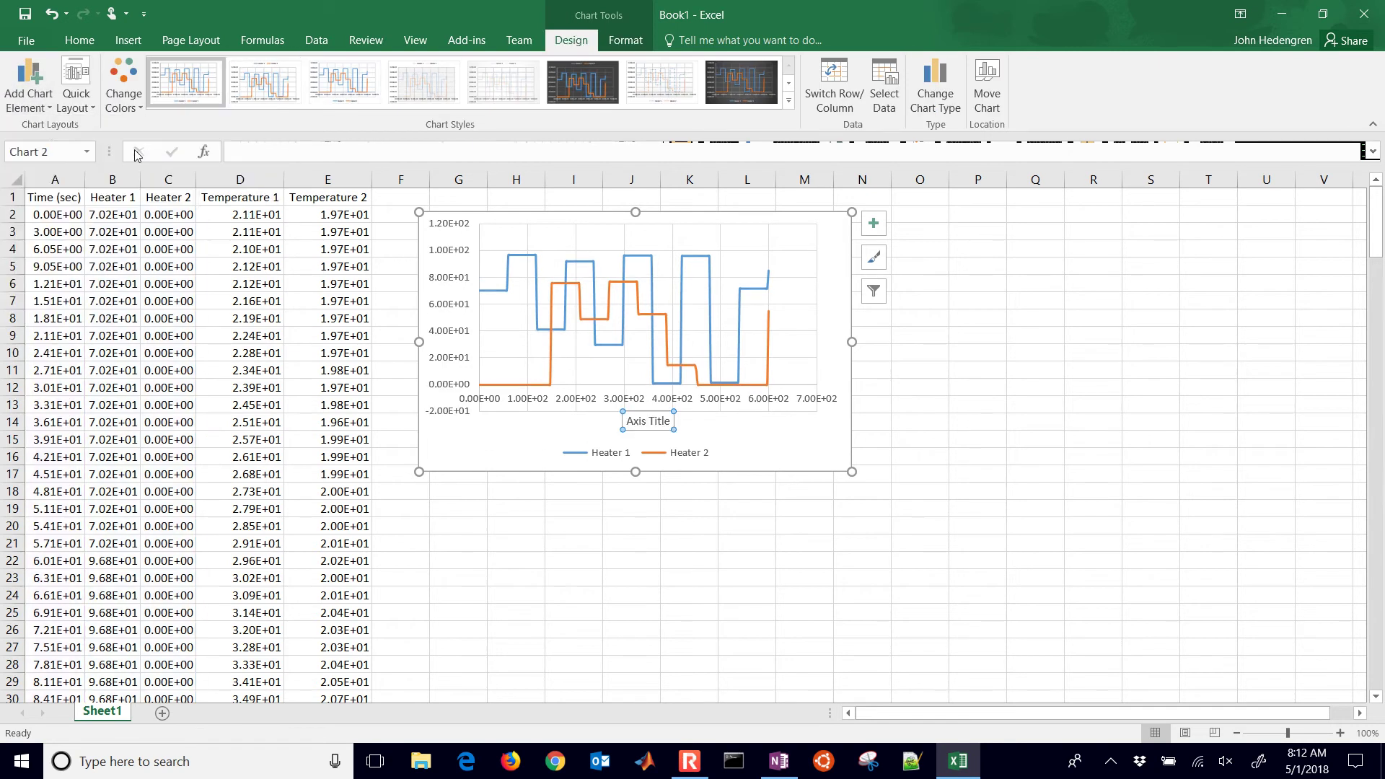
{"action": "left_click", "coordinate": [16, 101]}
{"action": "mouse_move", "coordinate": [40, 151]}
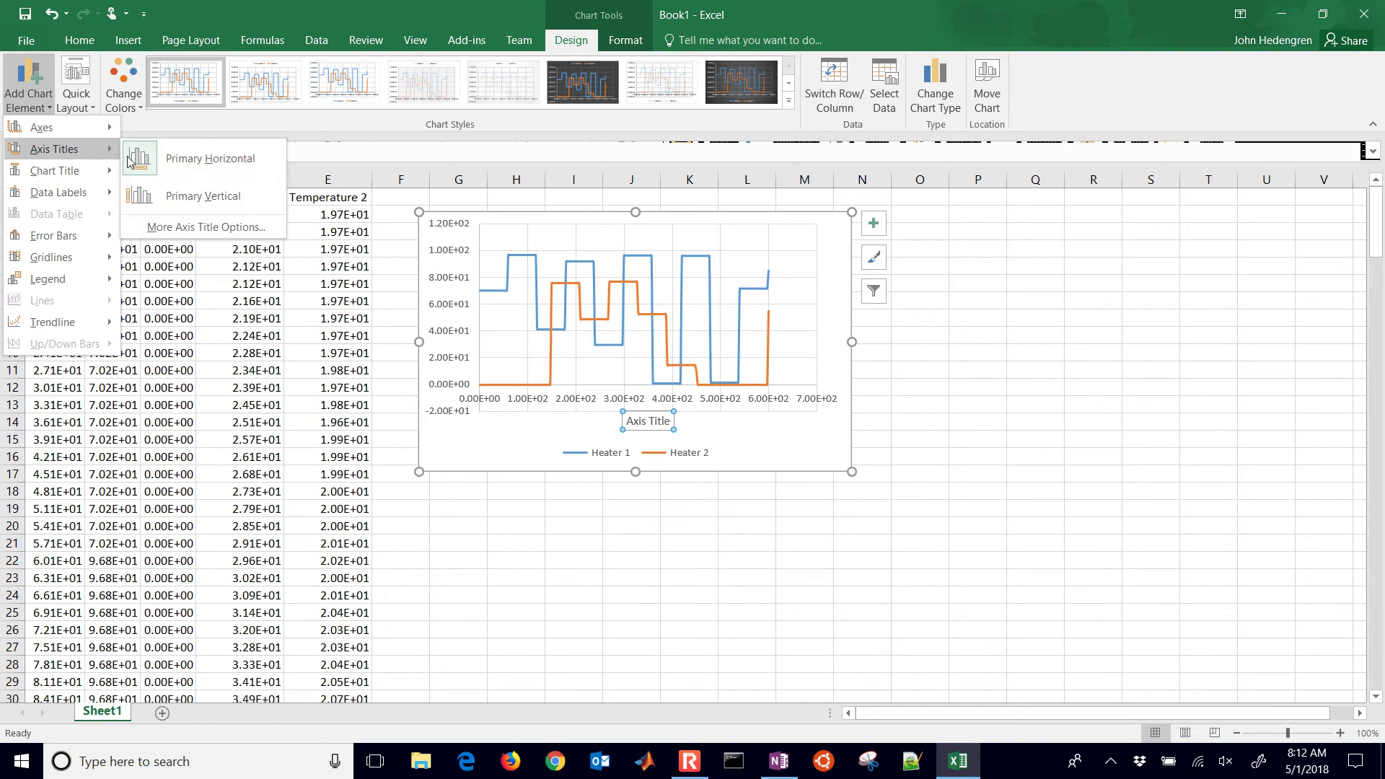
{"action": "left_click", "coordinate": [138, 195]}
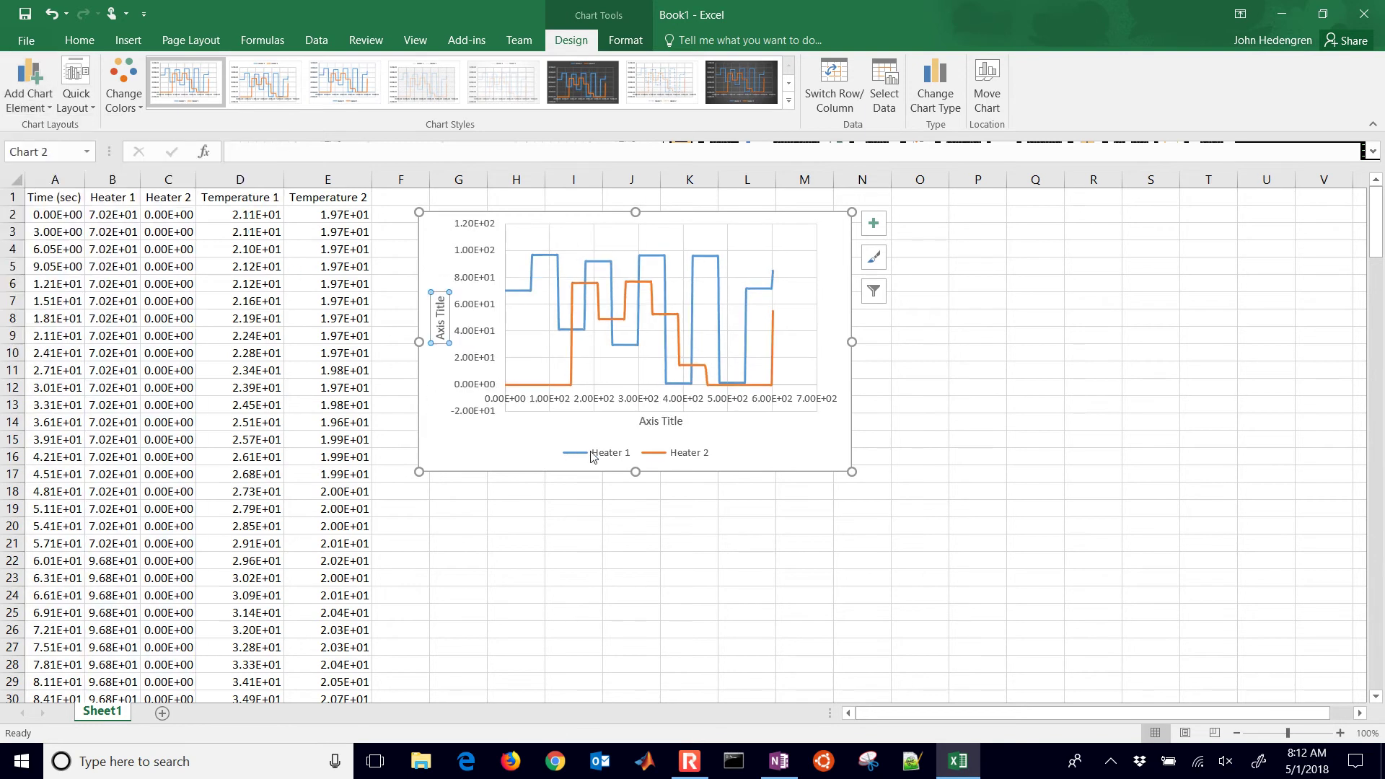
- Retitle the horizontal axis Time (sec)
{"action": "double_click", "coordinate": [664, 423]}
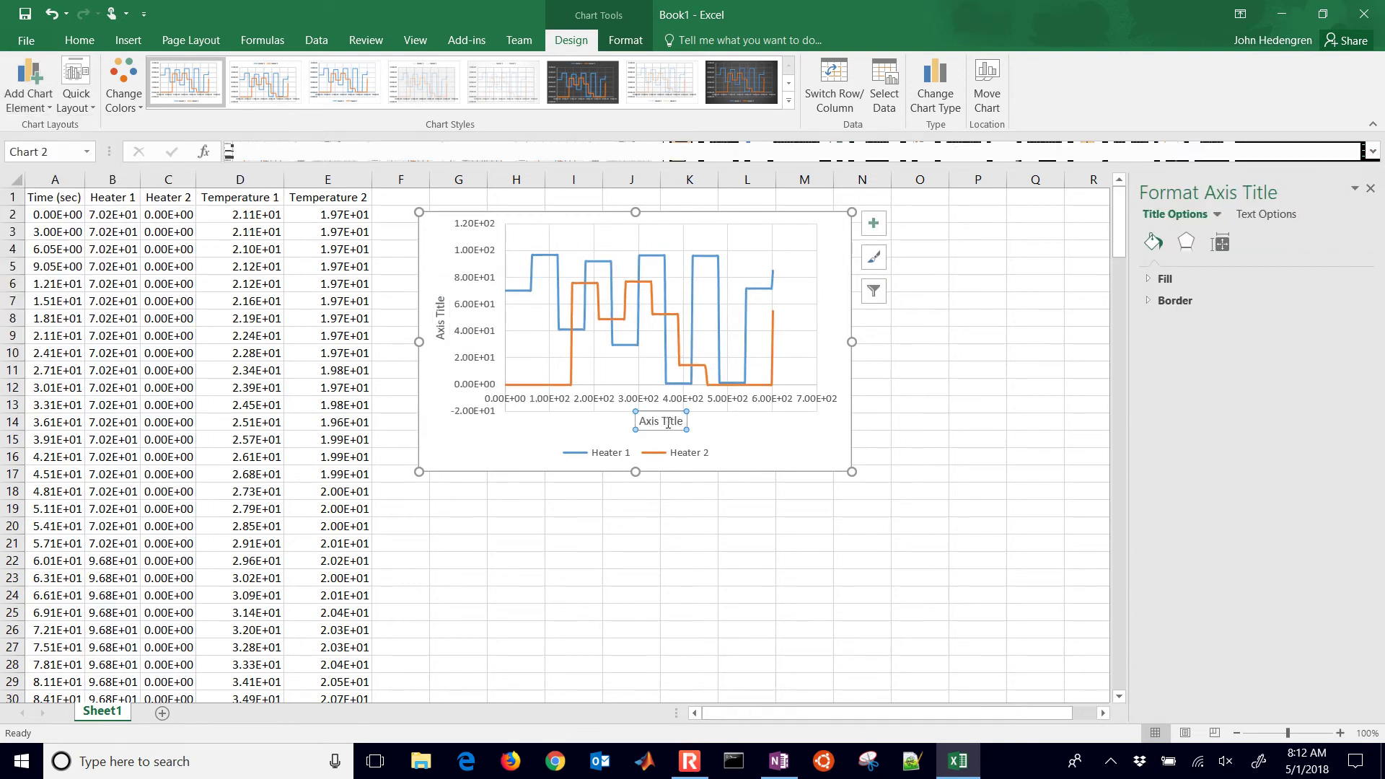
{"action": "double_click", "coordinate": [667, 423]}
{"action": "key", "text": "BackSpace"}
{"action": "key", "text": "BackSpace"}
{"action": "key", "text": "BackSpace"}
{"action": "key", "text": "BackSpace"}
{"action": "key", "text": "BackSpace"}
{"action": "key", "text": "BackSpace"}
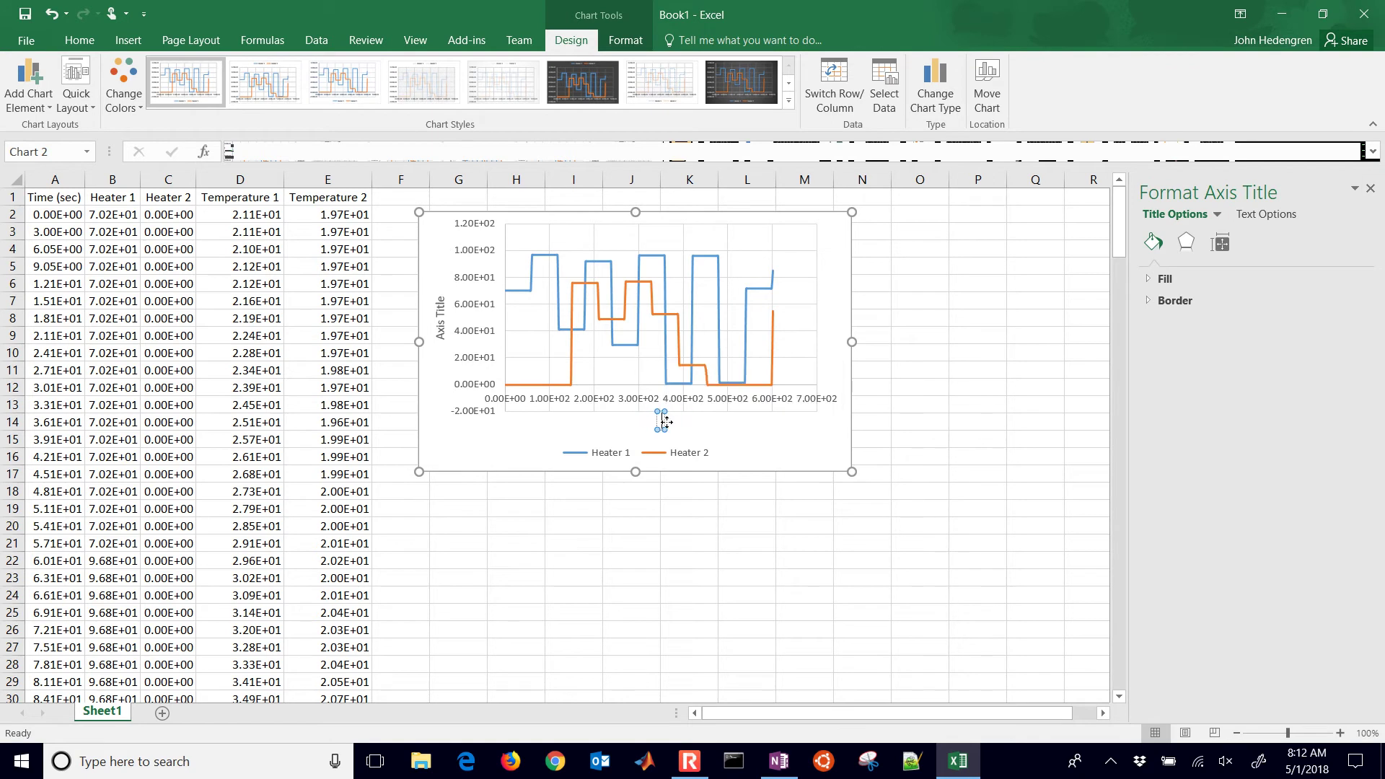
{"action": "type", "text": "Times"}
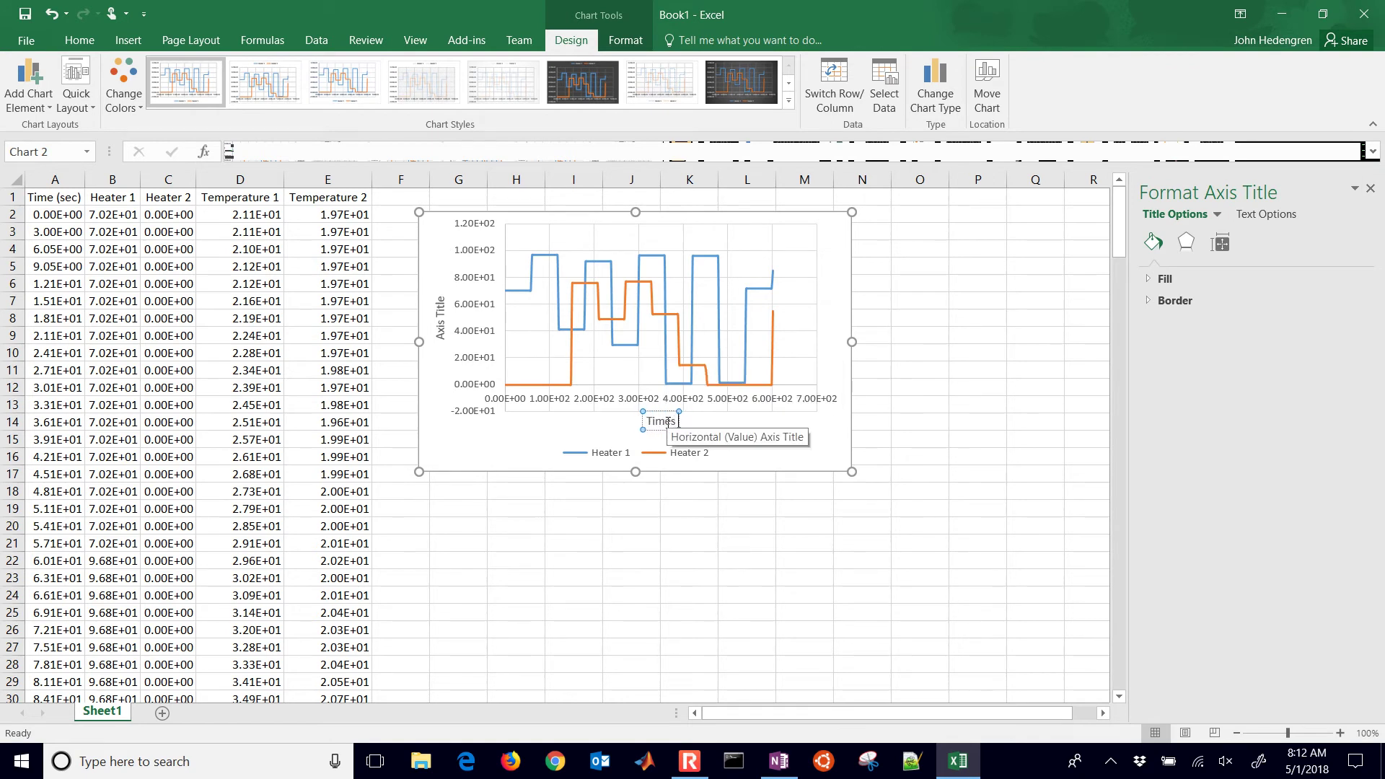
{"action": "key", "text": "BackSpace"}
{"action": "type", "text": " (sec)"}
{"action": "left_click", "coordinate": [632, 490]}
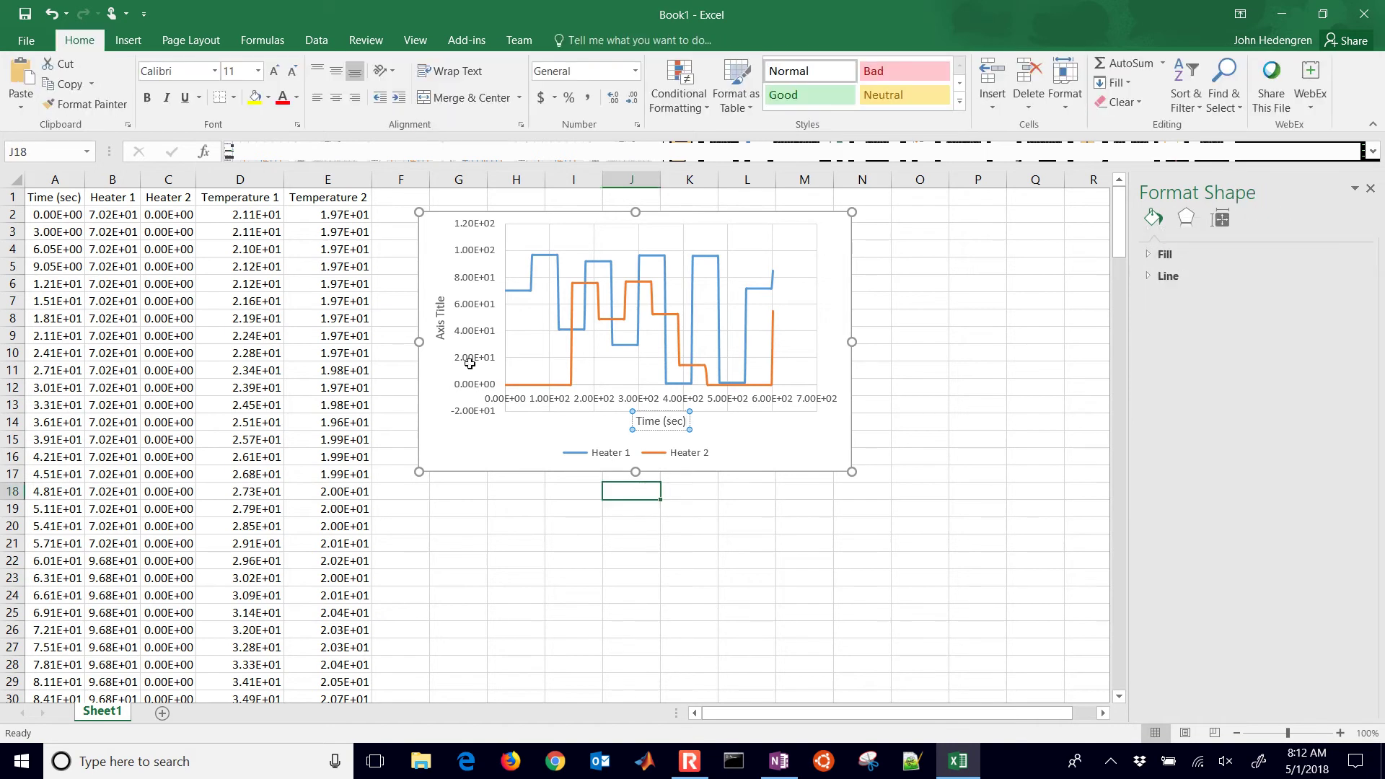
- Retitle the vertical axis Temperature (degC)
{"action": "left_click", "coordinate": [441, 328]}
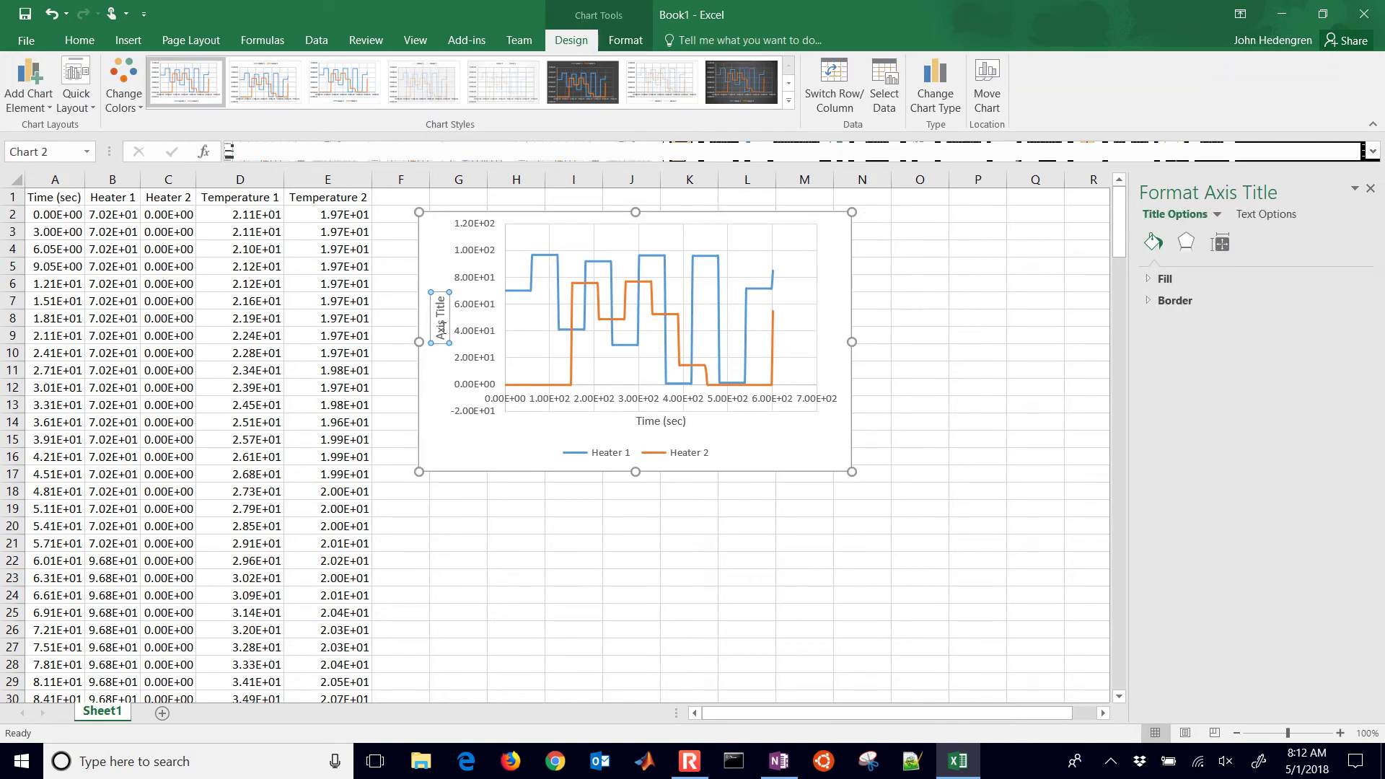
{"action": "double_click", "coordinate": [443, 330]}
{"action": "key", "text": "Delete"}
{"action": "key", "text": "Delete"}
{"action": "key", "text": "Delete"}
{"action": "key", "text": "Delete"}
{"action": "key", "text": "Delete"}
{"action": "key", "text": "Delete"}
{"action": "type", "text": "Temperature"}
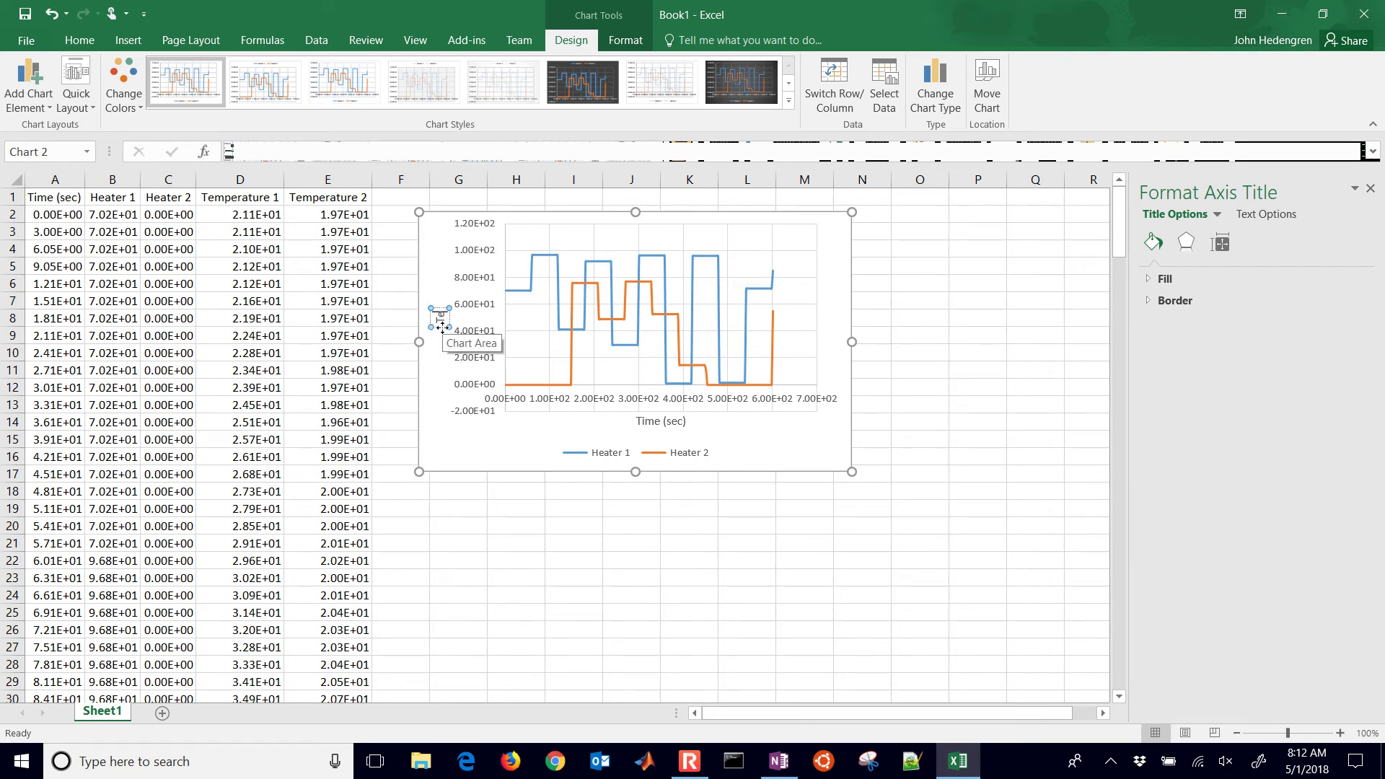
{"action": "type", "text": " (degC)"}
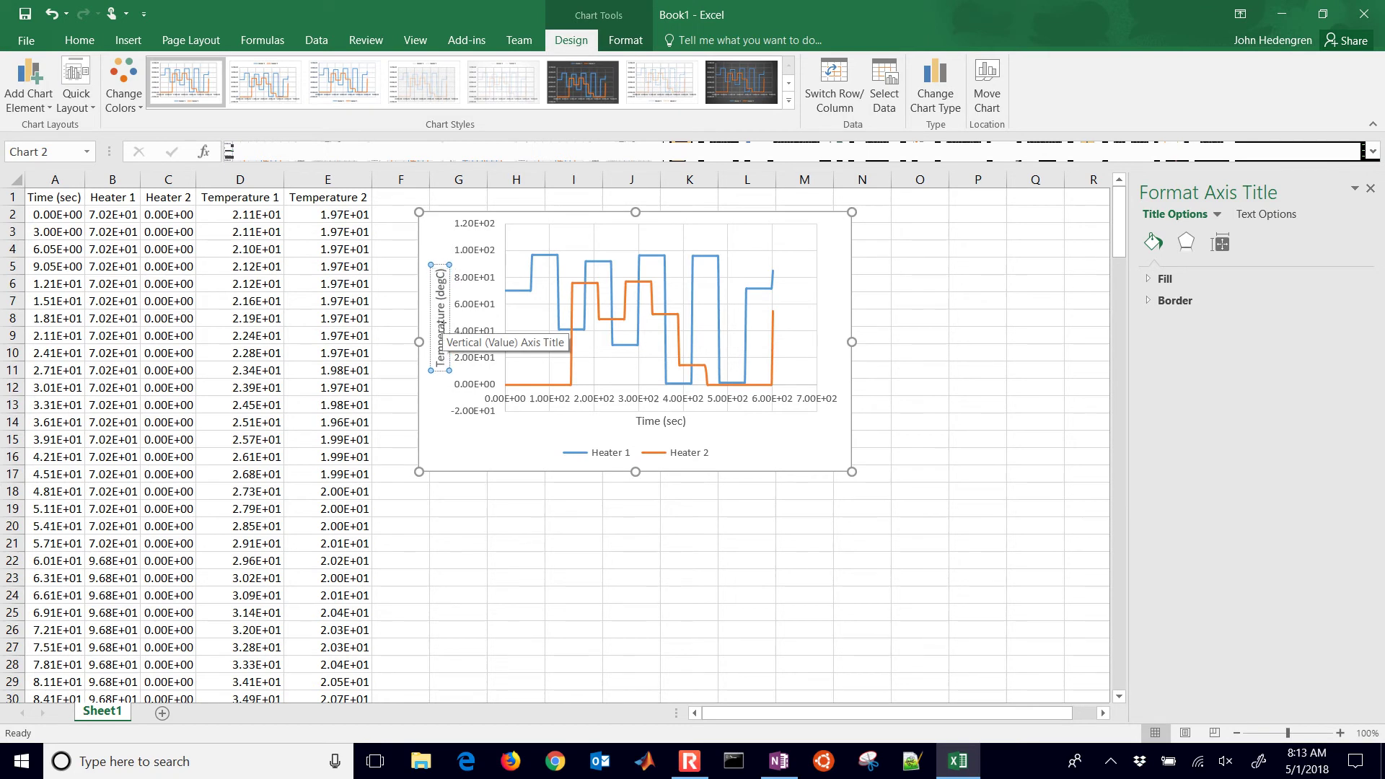
{"action": "left_click", "coordinate": [625, 358]}
- Format the vertical axis labels as Number with 0 decimal places, reading -20 to 120
{"action": "left_click", "coordinate": [613, 401]}
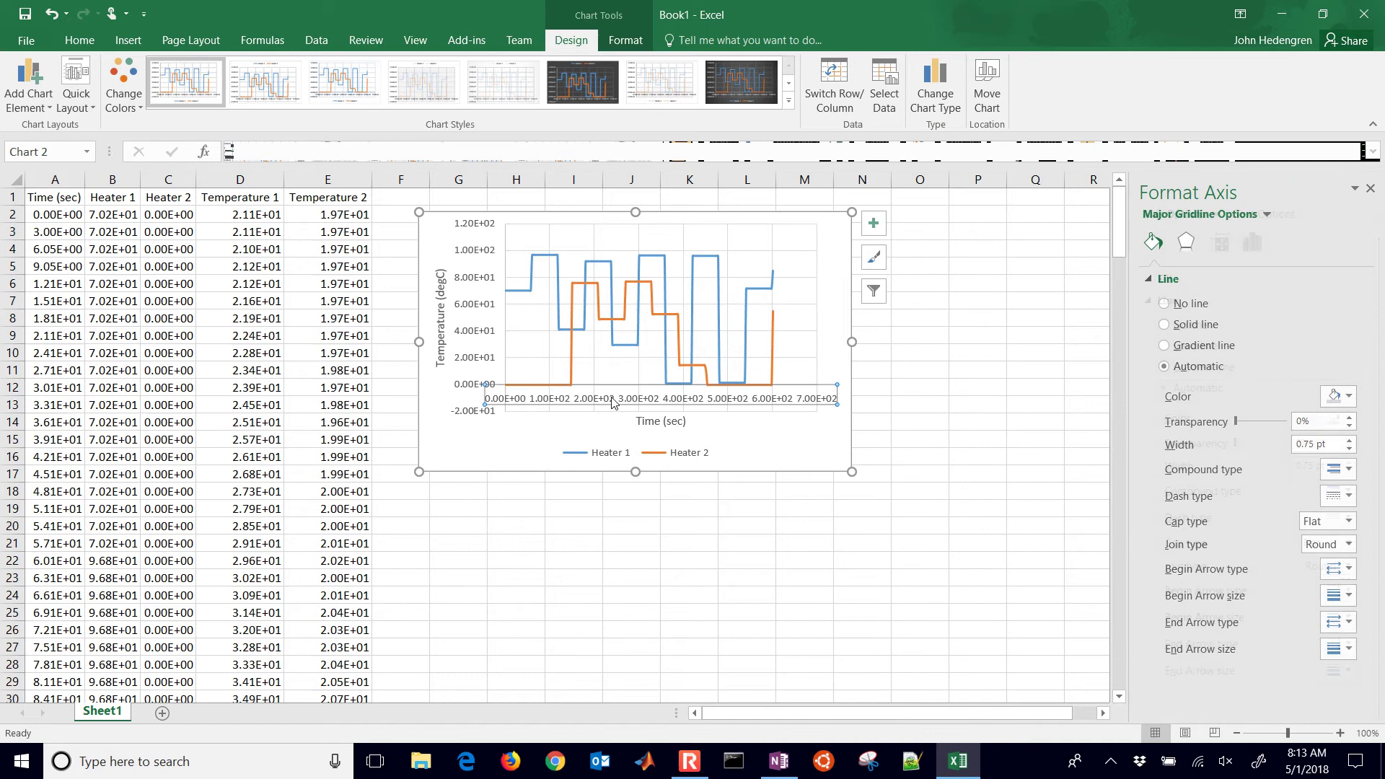
{"action": "left_click", "coordinate": [476, 309]}
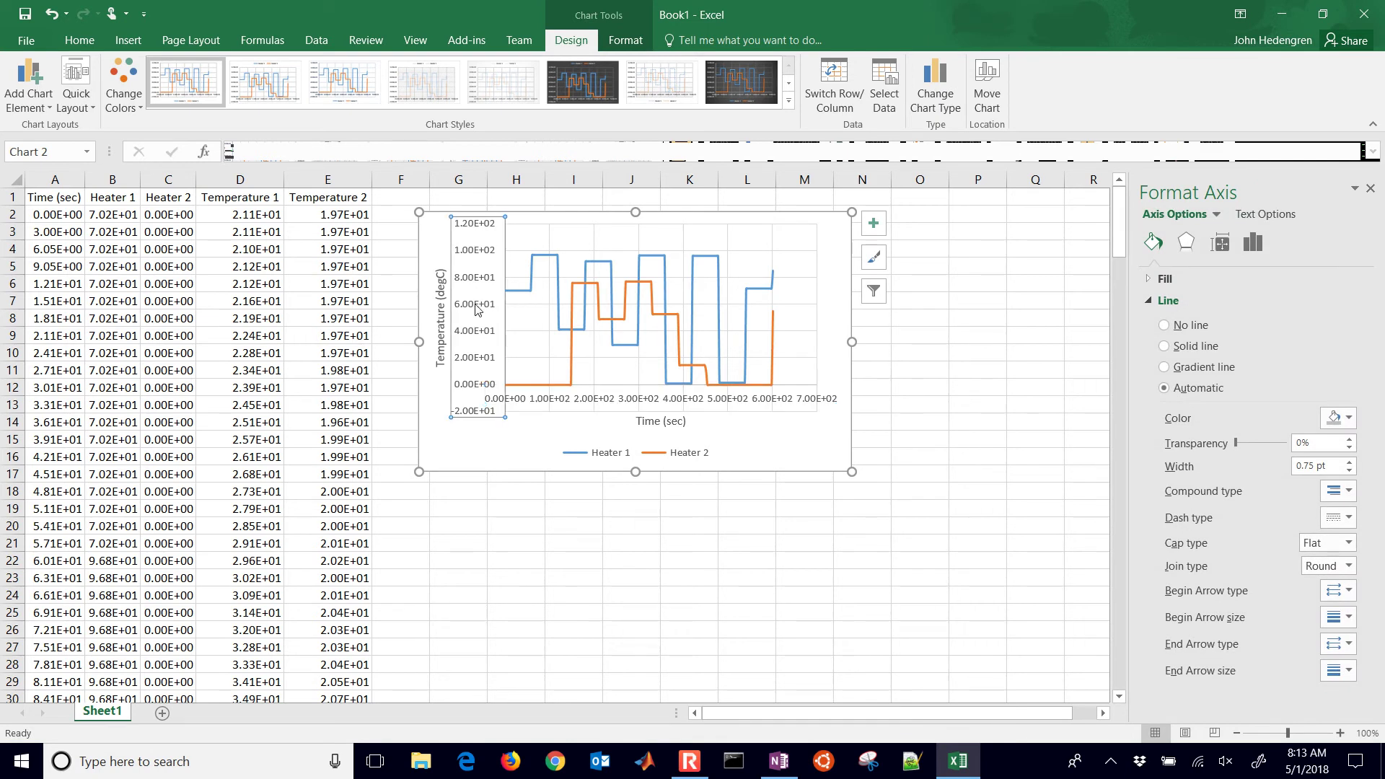
{"action": "left_click", "coordinate": [1248, 215]}
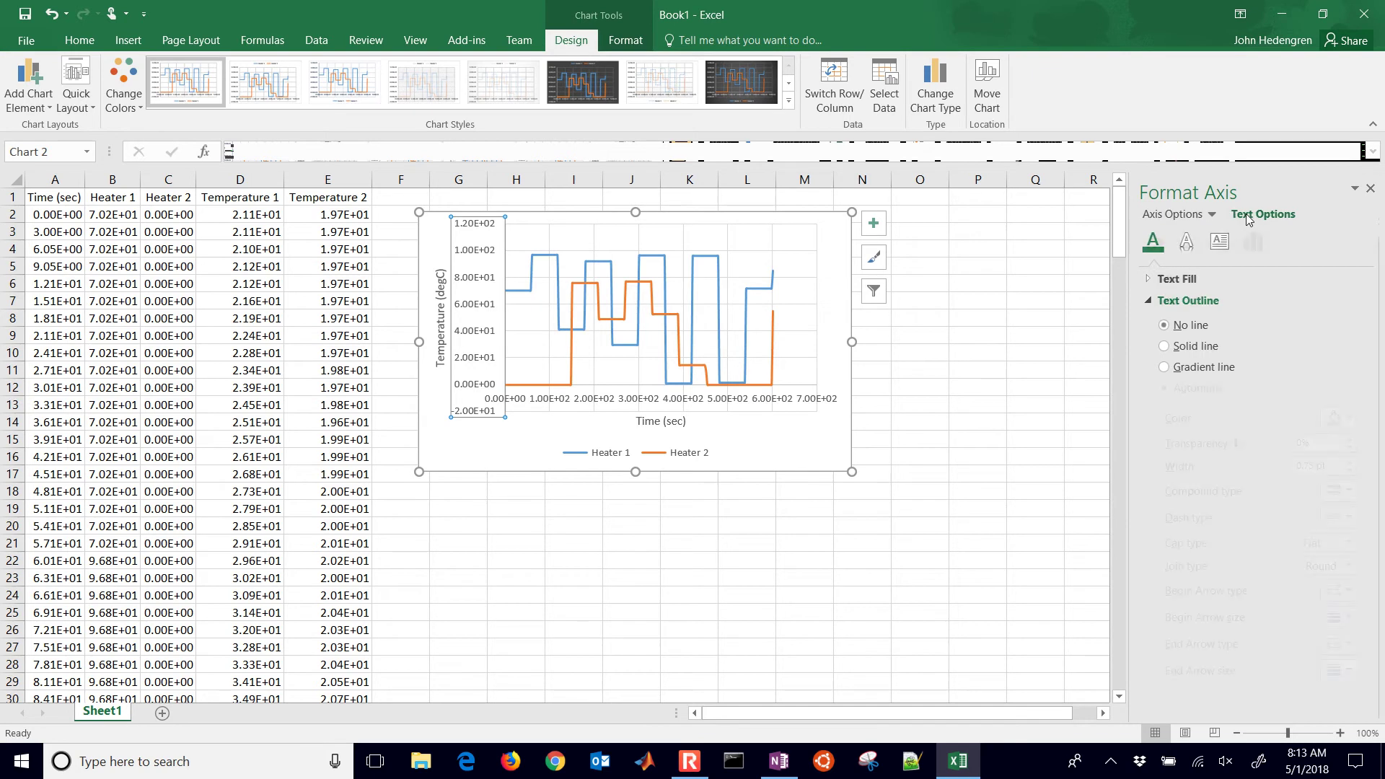
{"action": "left_click", "coordinate": [1176, 215]}
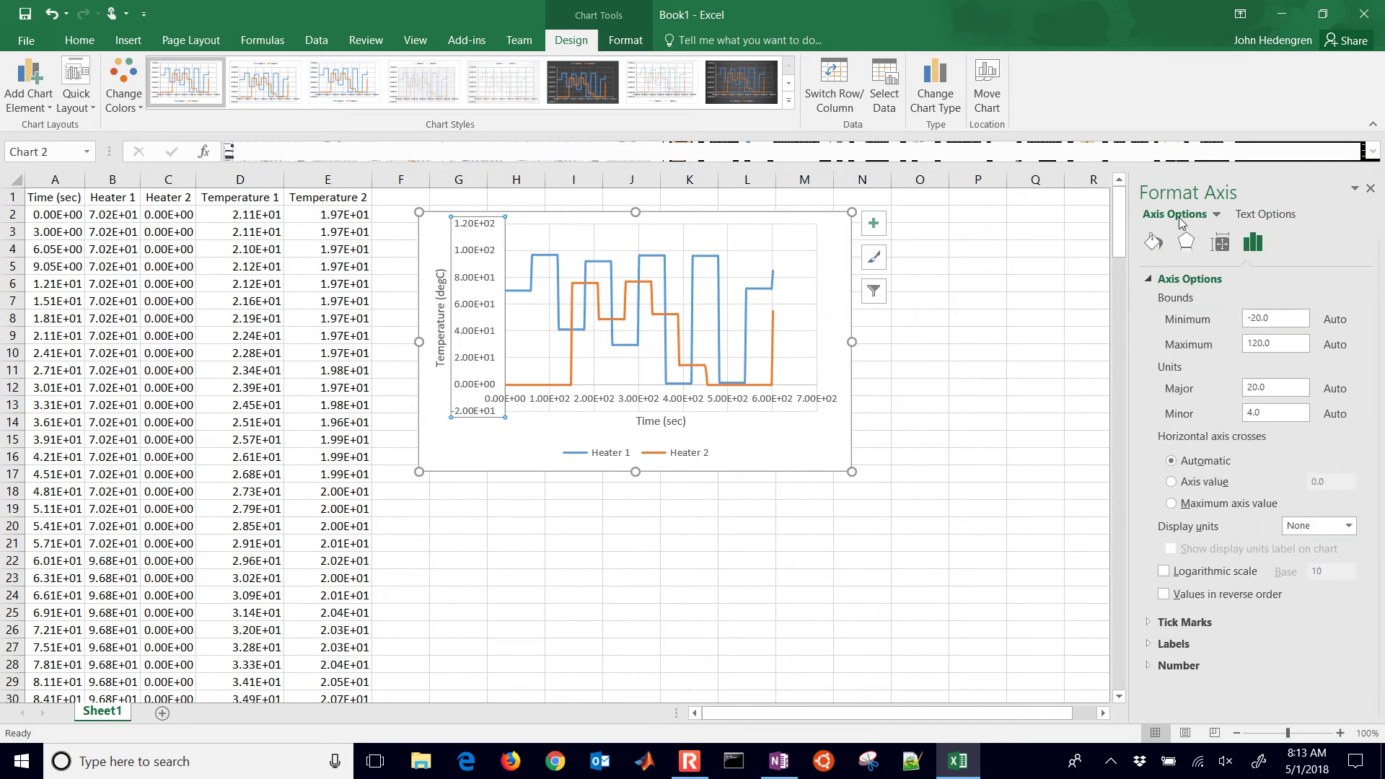
{"action": "left_click", "coordinate": [1151, 665]}
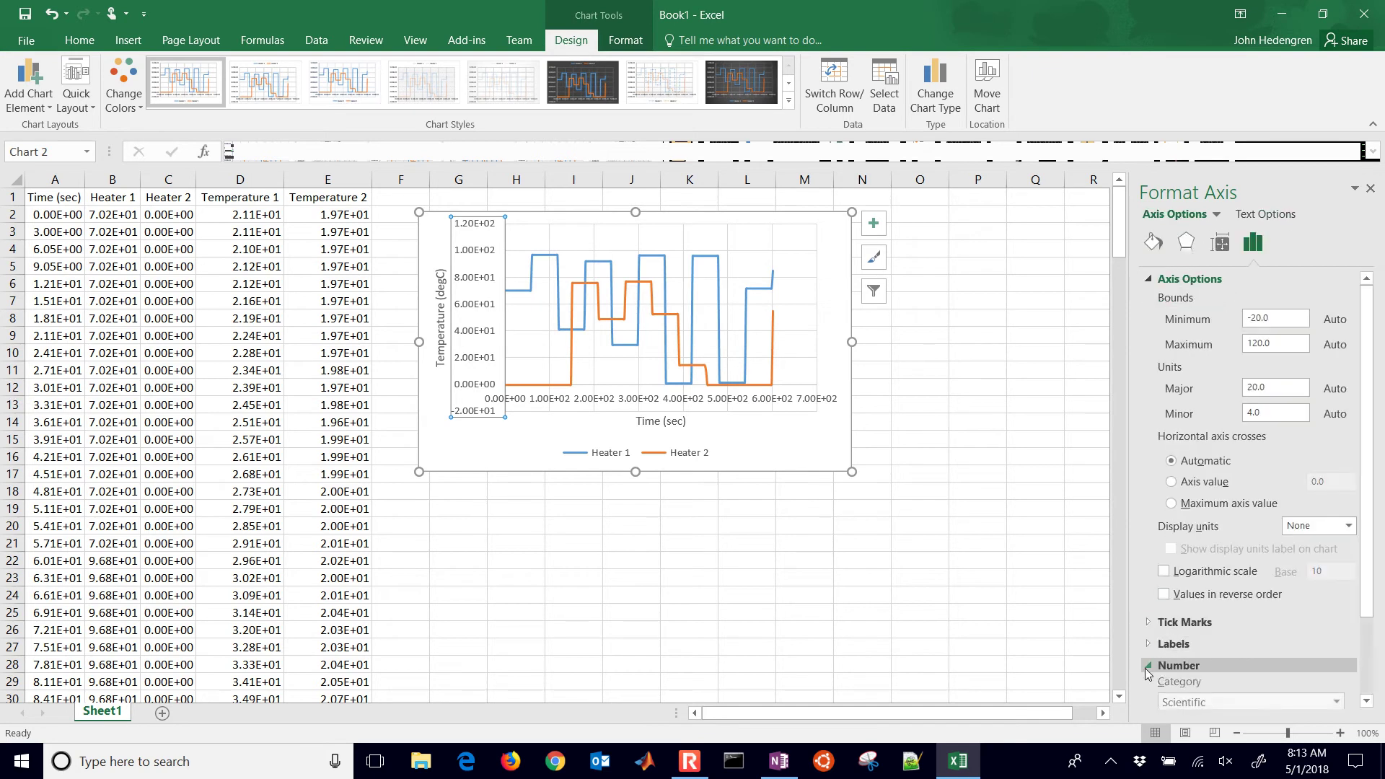
{"action": "left_click", "coordinate": [1180, 703]}
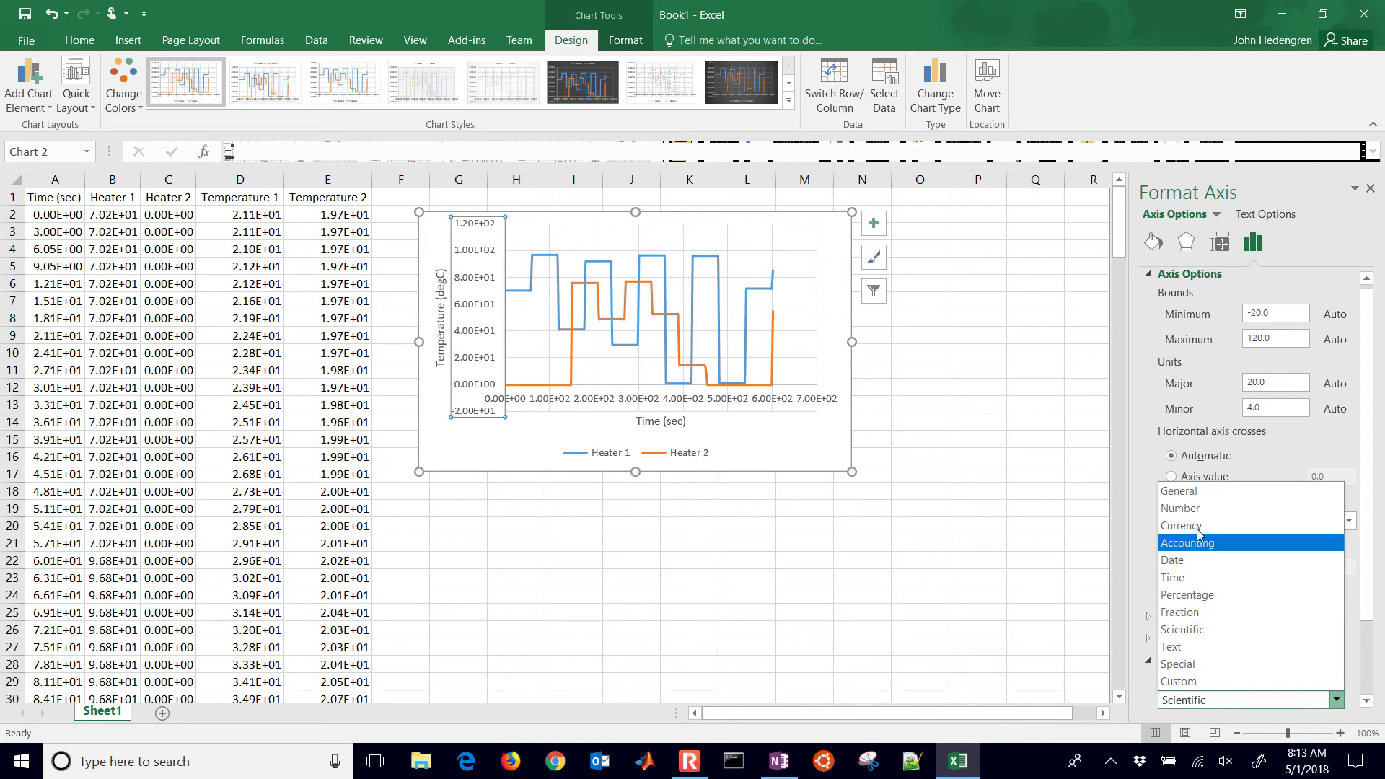
{"action": "left_click", "coordinate": [1196, 508]}
{"action": "scroll", "coordinate": [1197, 508], "scroll_direction": "down", "scroll_amount": 2}
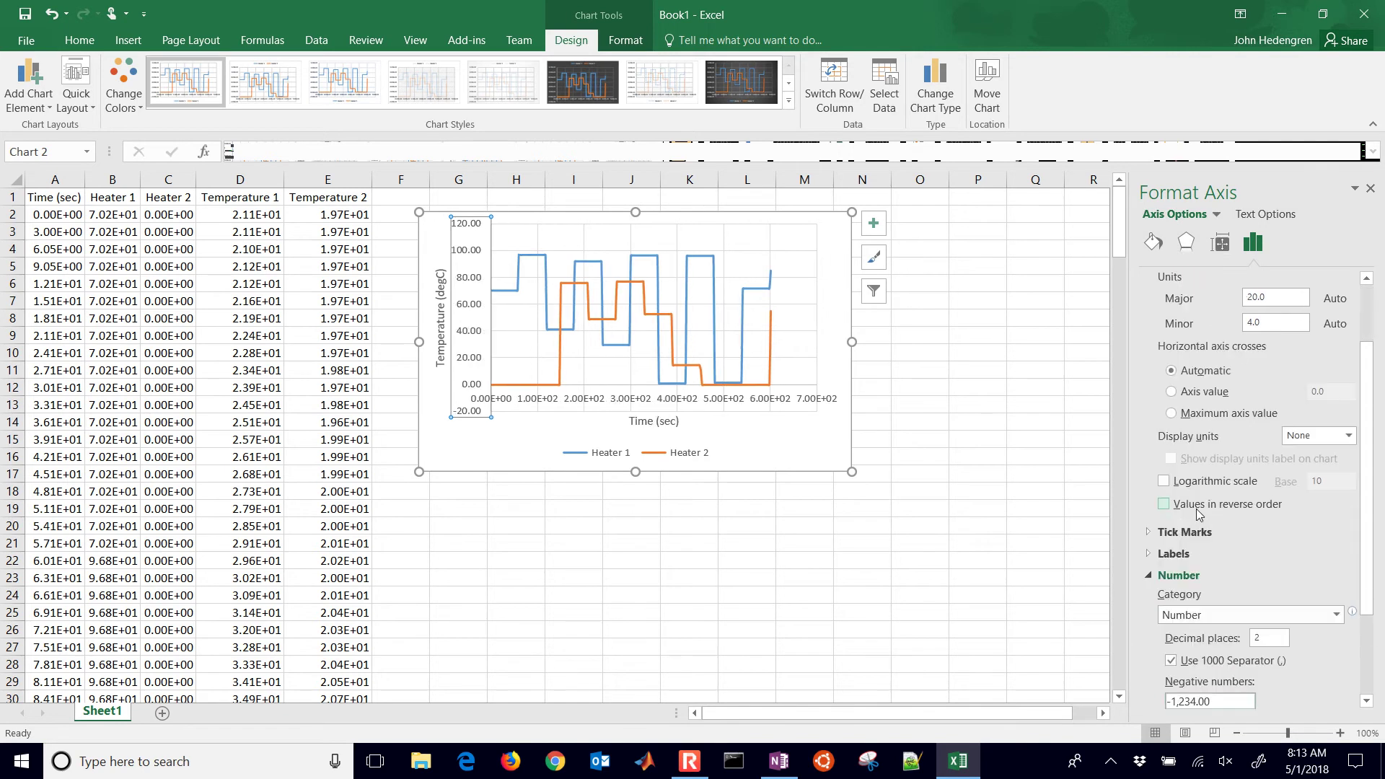
{"action": "left_click", "coordinate": [1262, 642]}
{"action": "key", "text": "BackSpace"}
{"action": "type", "text": "0"}
{"action": "left_click", "coordinate": [1084, 597]}
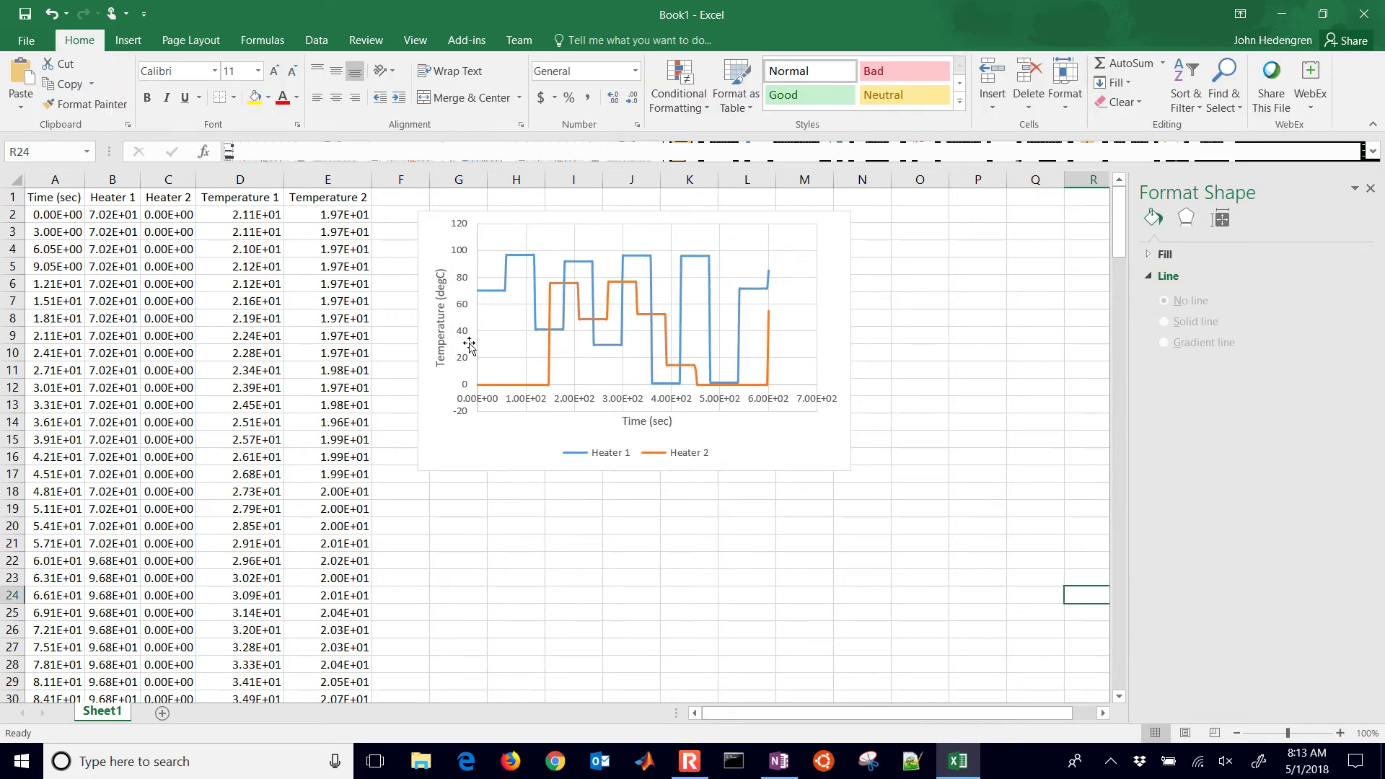
- Replace the vertical axis title Temperature (degC) with Heater (0-100%), correcting a typo along the way
{"action": "left_click", "coordinate": [442, 326]}
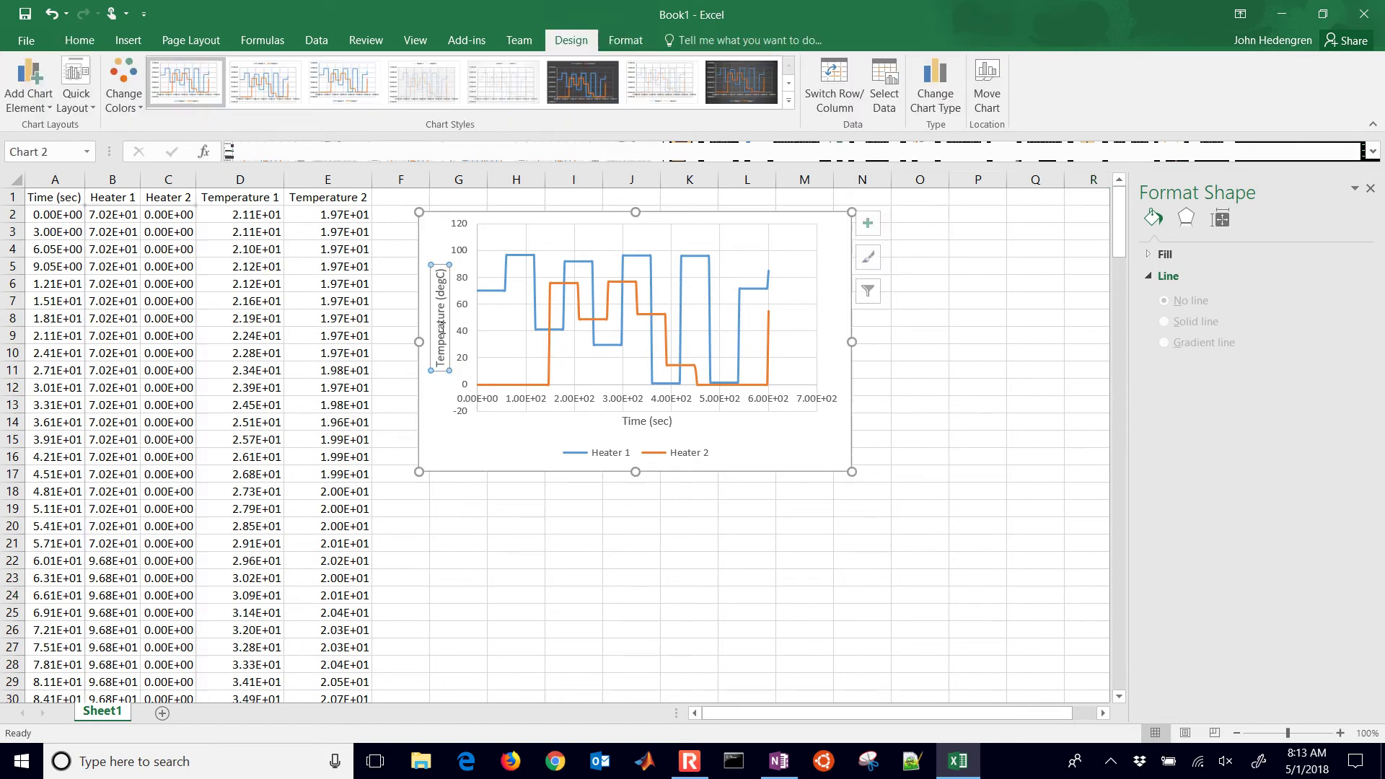
{"action": "double_click", "coordinate": [442, 331]}
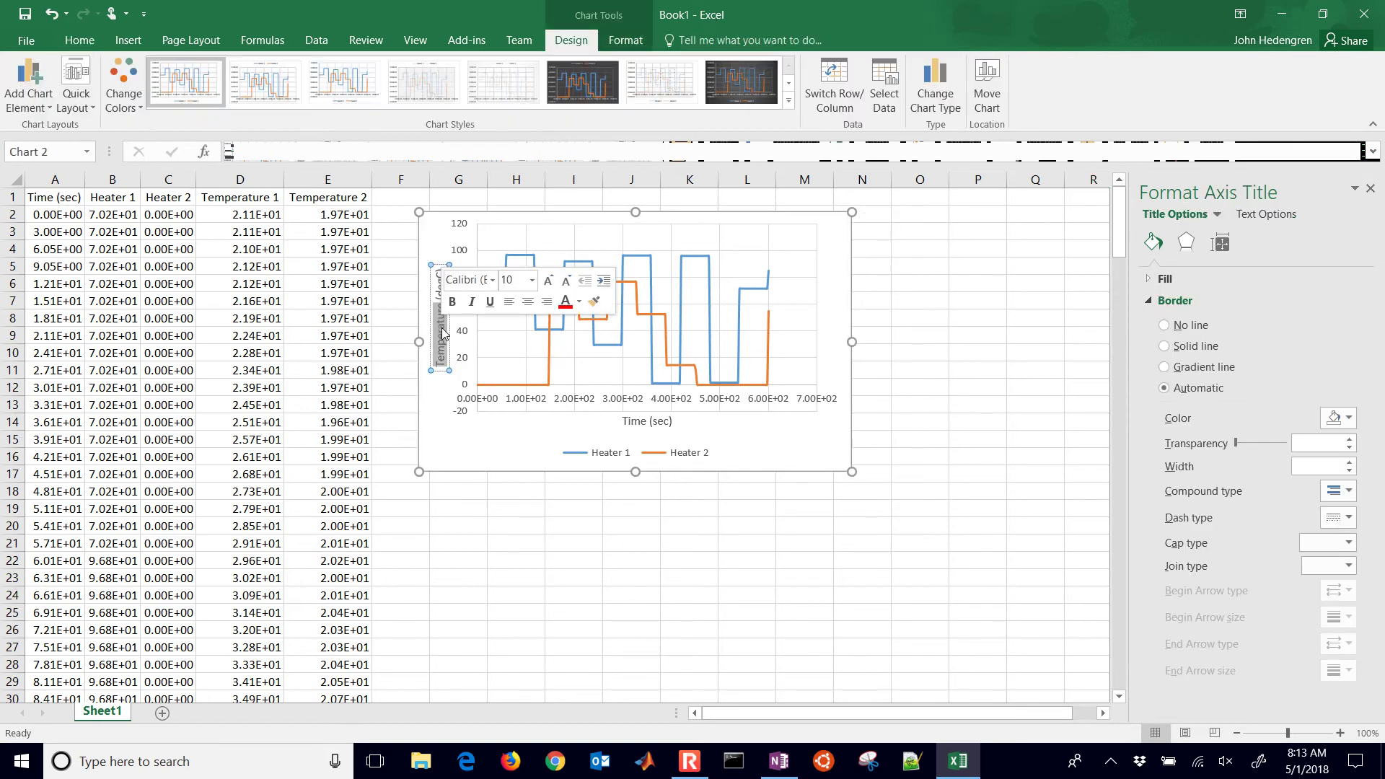
{"action": "key", "text": "Delete"}
{"action": "key", "text": "Delete"}
{"action": "key", "text": "Delete"}
{"action": "key", "text": "Delete"}
{"action": "key", "text": "Delete"}
{"action": "key", "text": "Delete"}
{"action": "key", "text": "Delete"}
{"action": "key", "text": "Delete"}
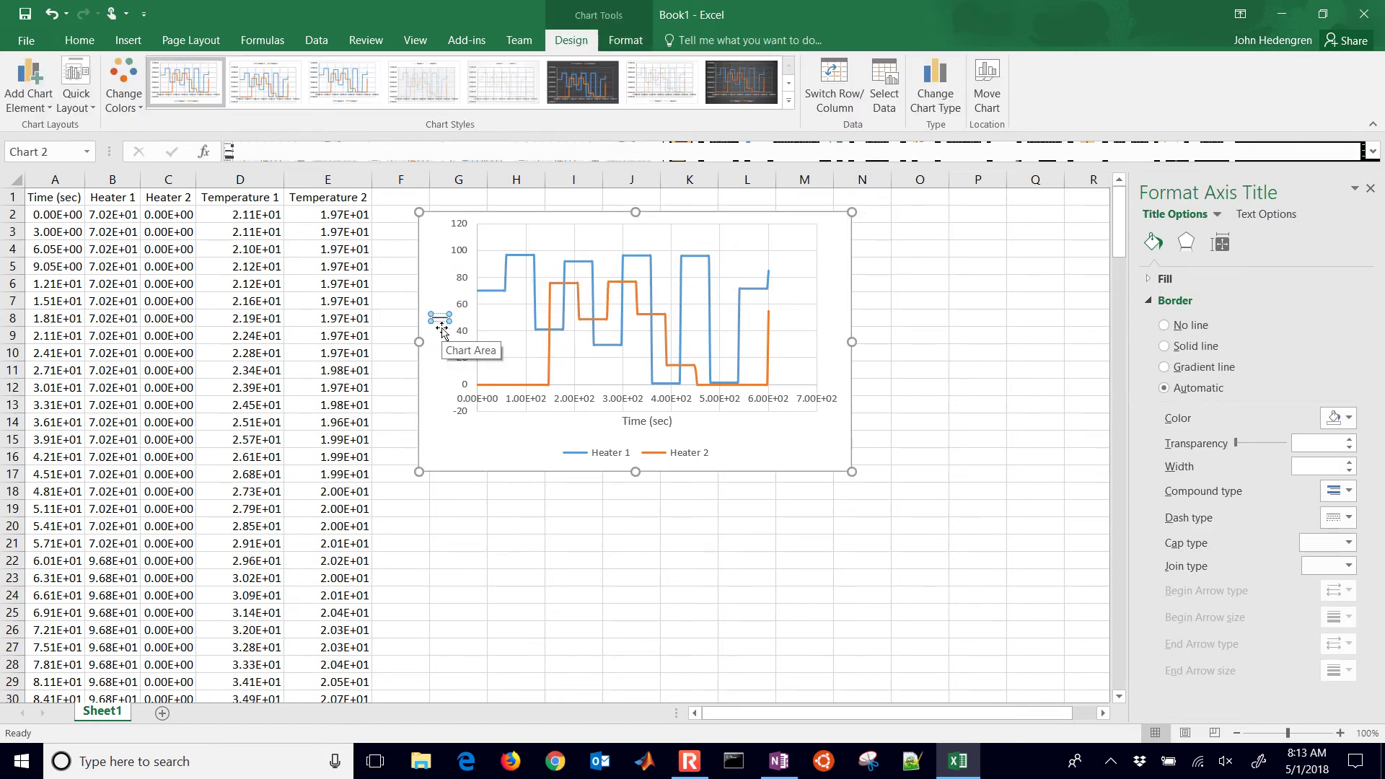
{"action": "type", "text": "Heate"}
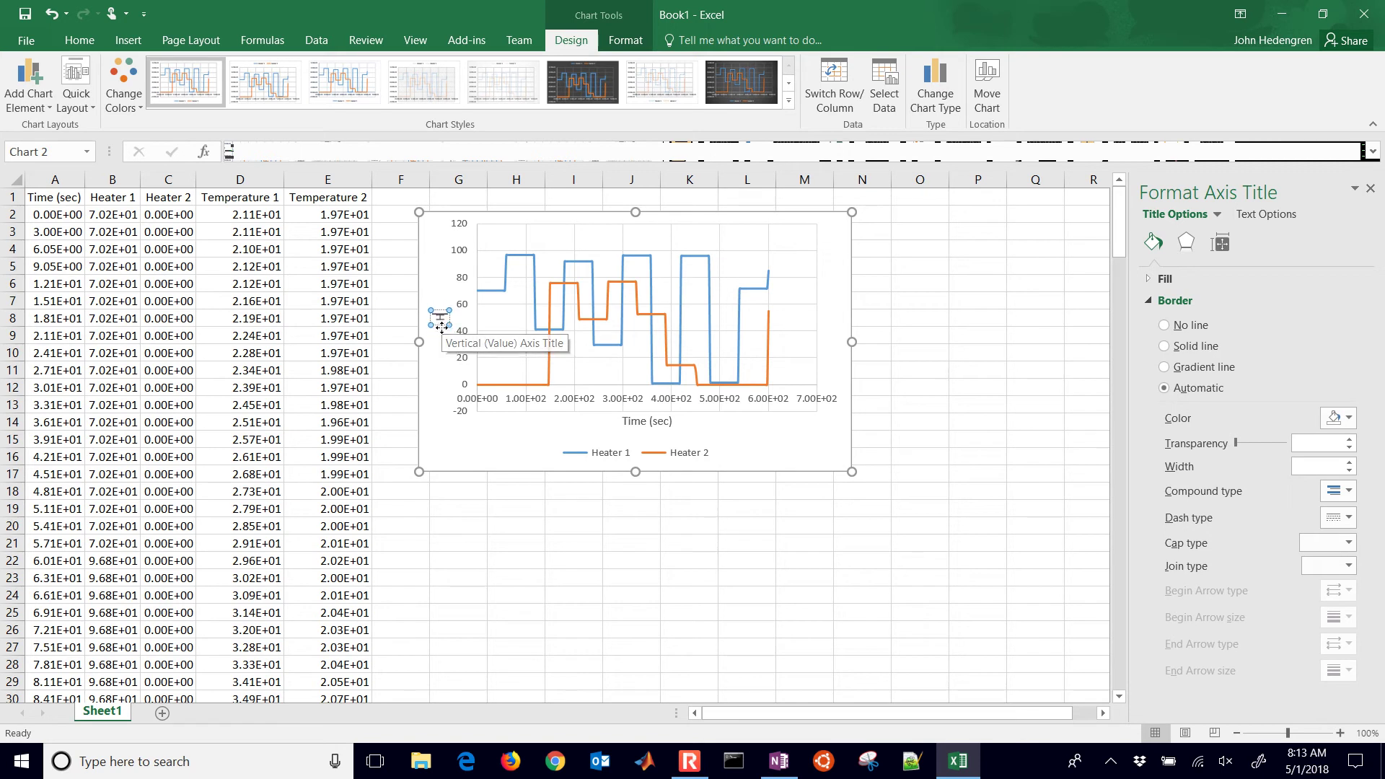
{"action": "type", "text": "r (0=10"}
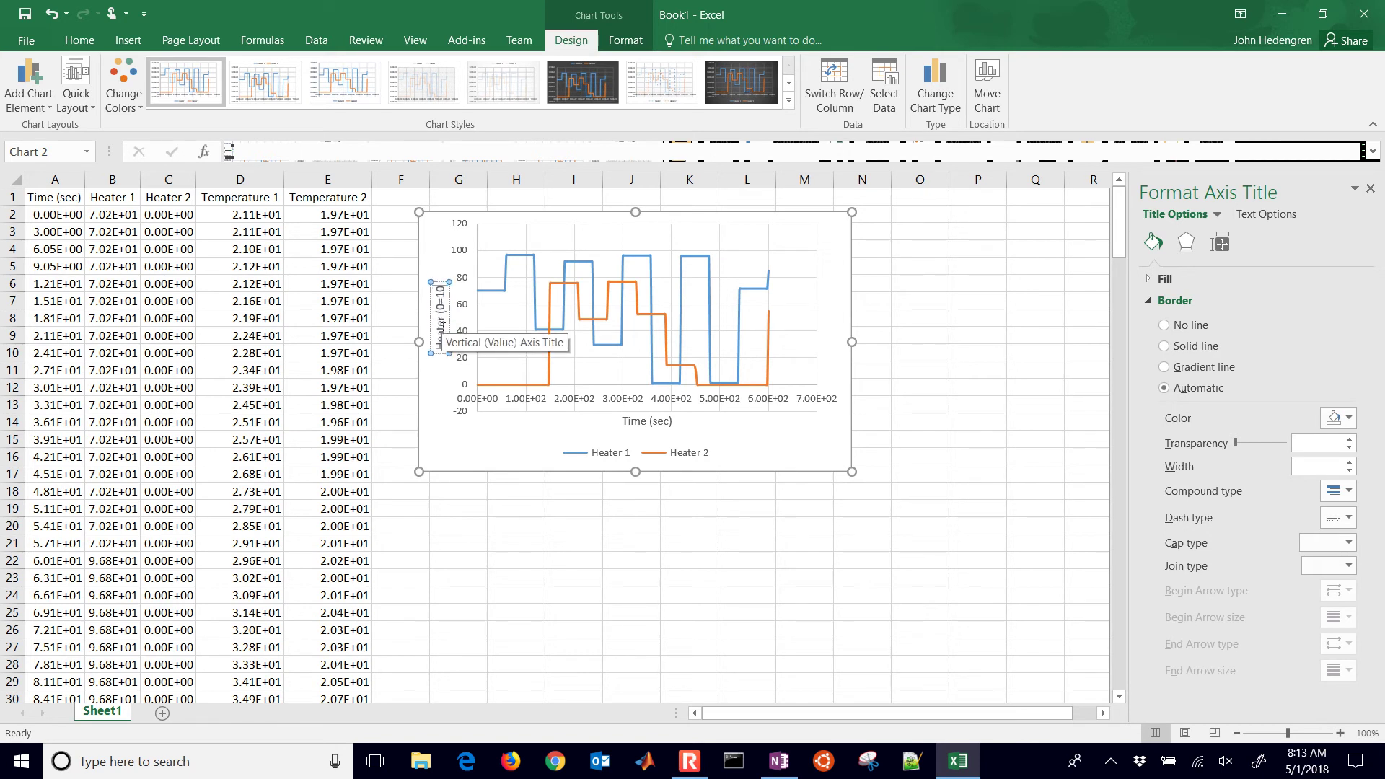
{"action": "key", "text": "BackSpace"}
{"action": "key", "text": "BackSpace"}
{"action": "key", "text": "BackSpace"}
{"action": "type", "text": "-100%)"}
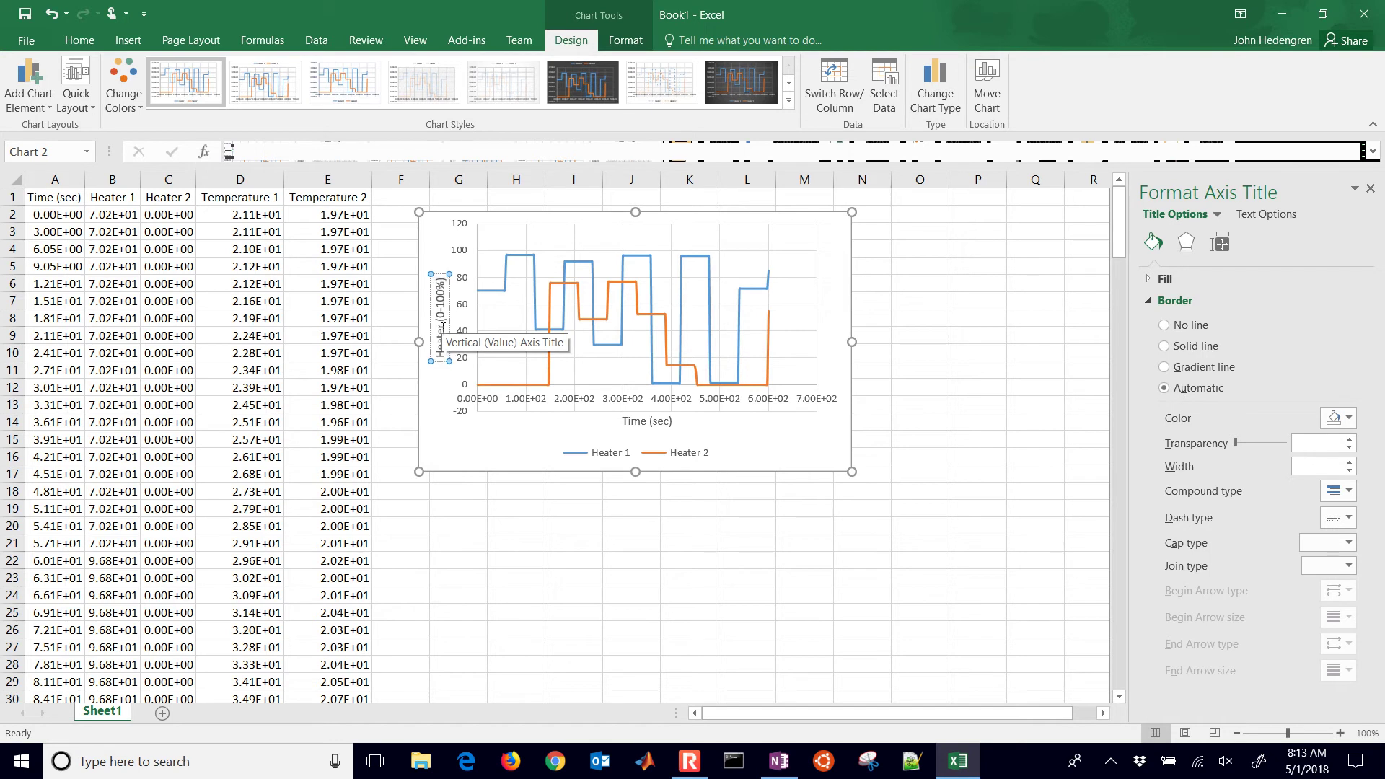
- Give the horizontal time axis a Number format with 0 decimal places, showing 0 to 700
{"action": "left_click", "coordinate": [574, 418]}
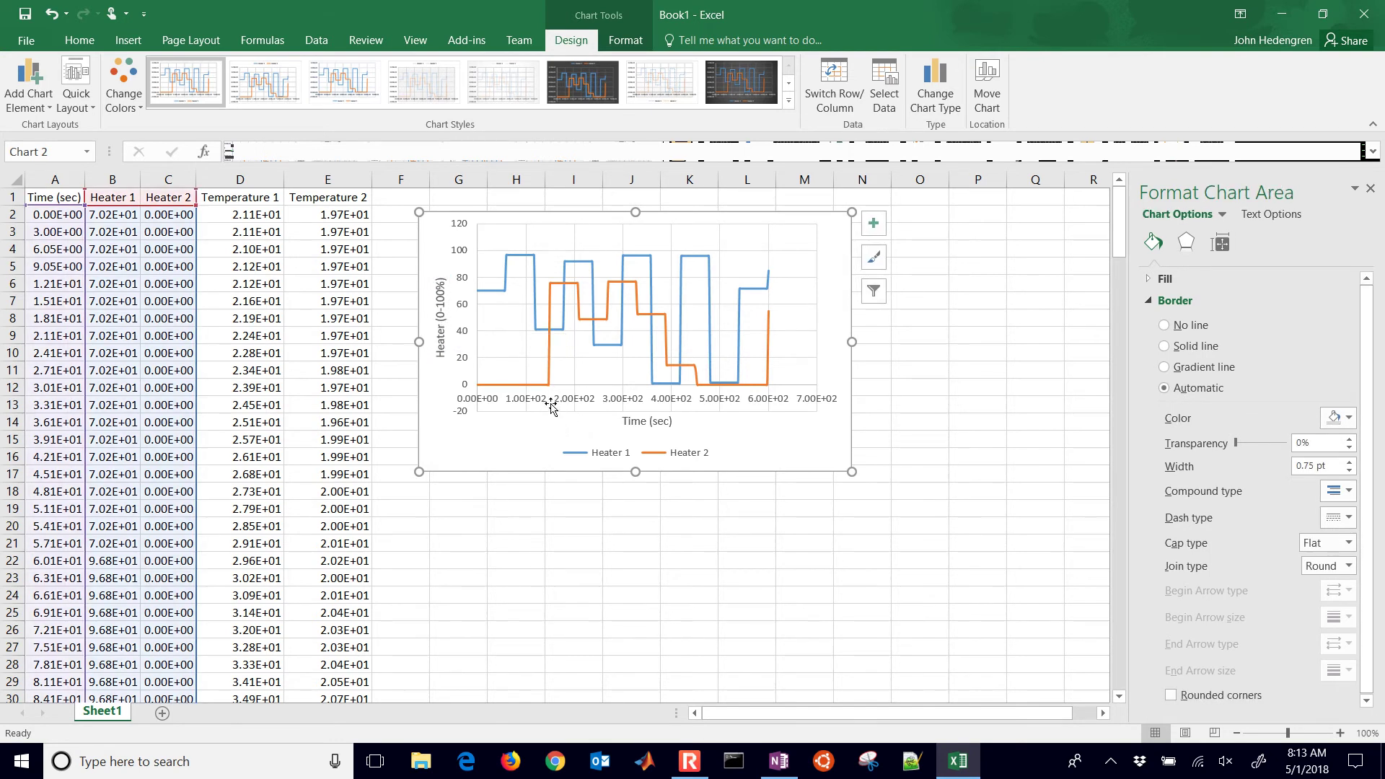
{"action": "left_click", "coordinate": [573, 399]}
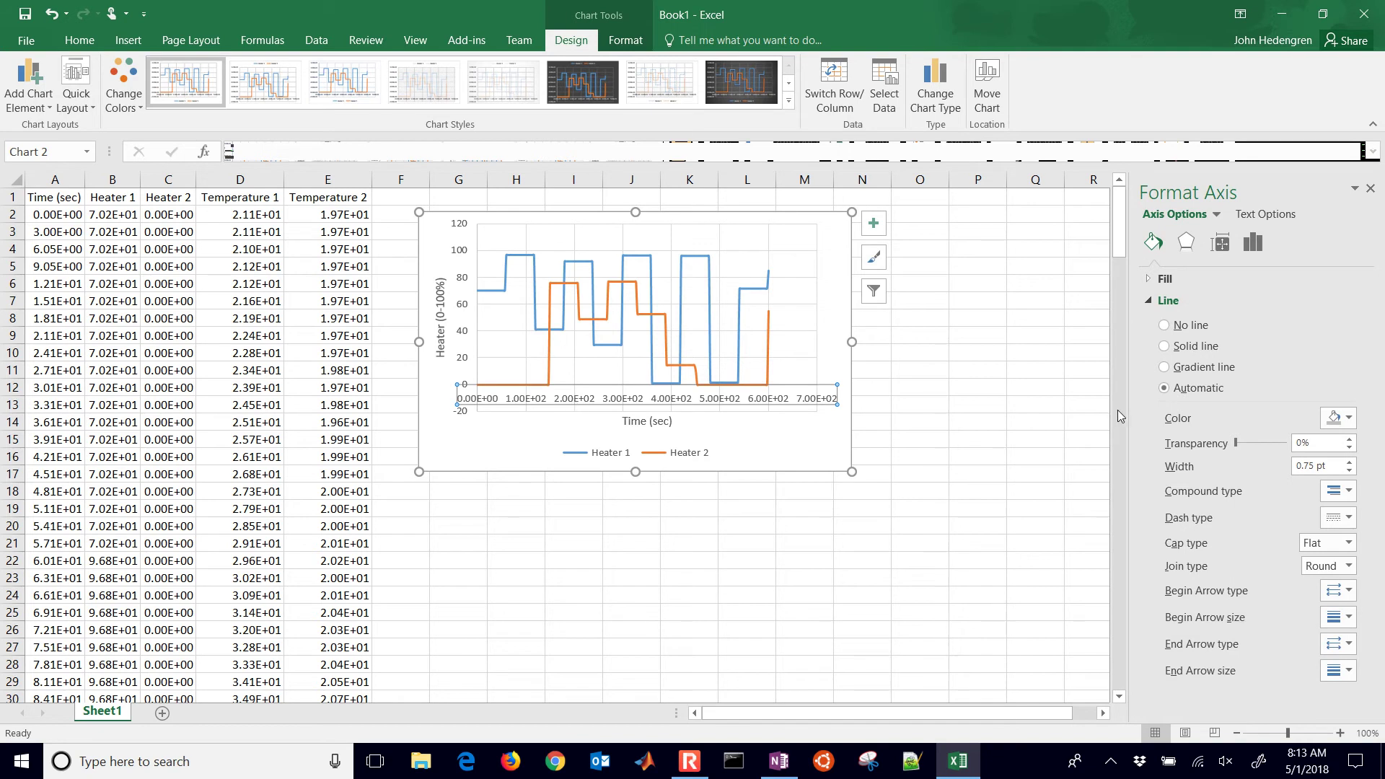
{"action": "left_click", "coordinate": [1255, 214]}
{"action": "left_click", "coordinate": [1174, 213]}
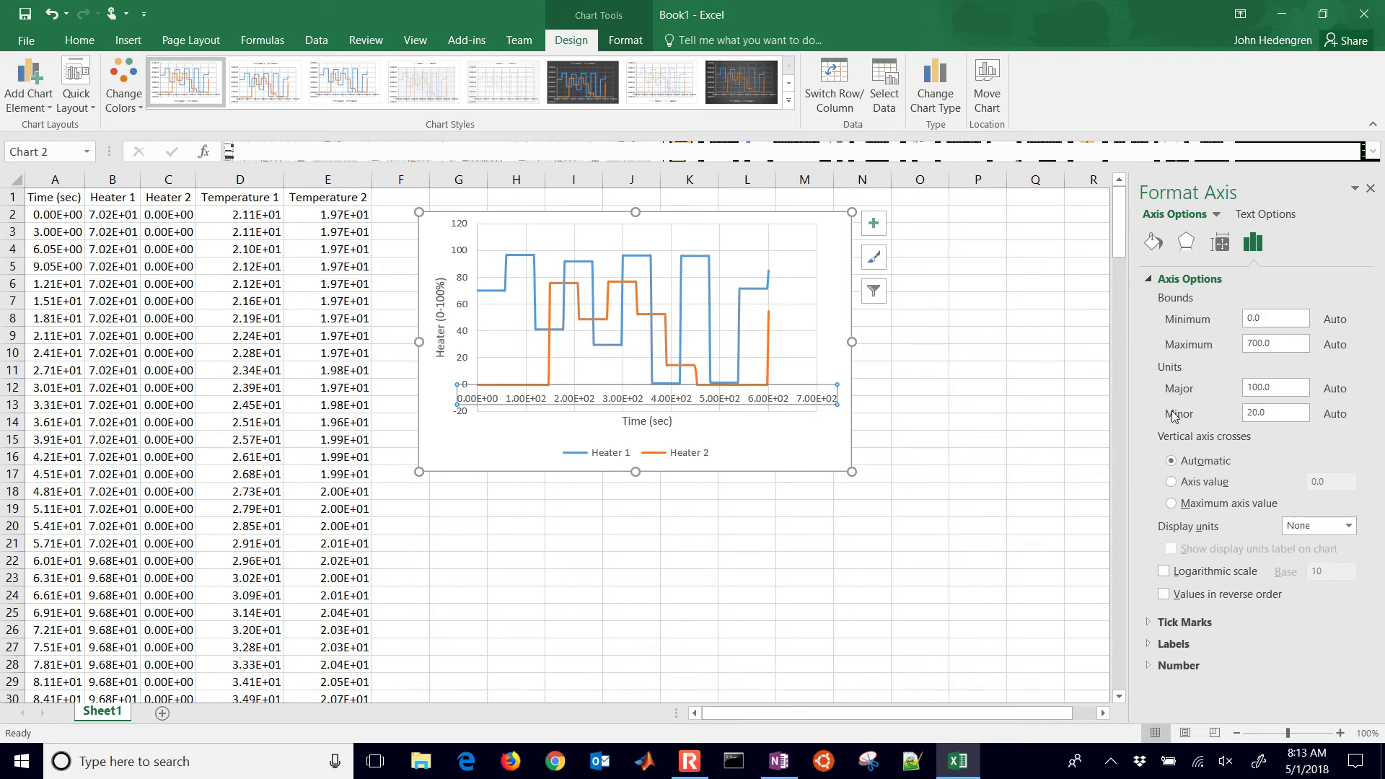
{"action": "left_click", "coordinate": [1182, 665]}
{"action": "left_click", "coordinate": [1190, 705]}
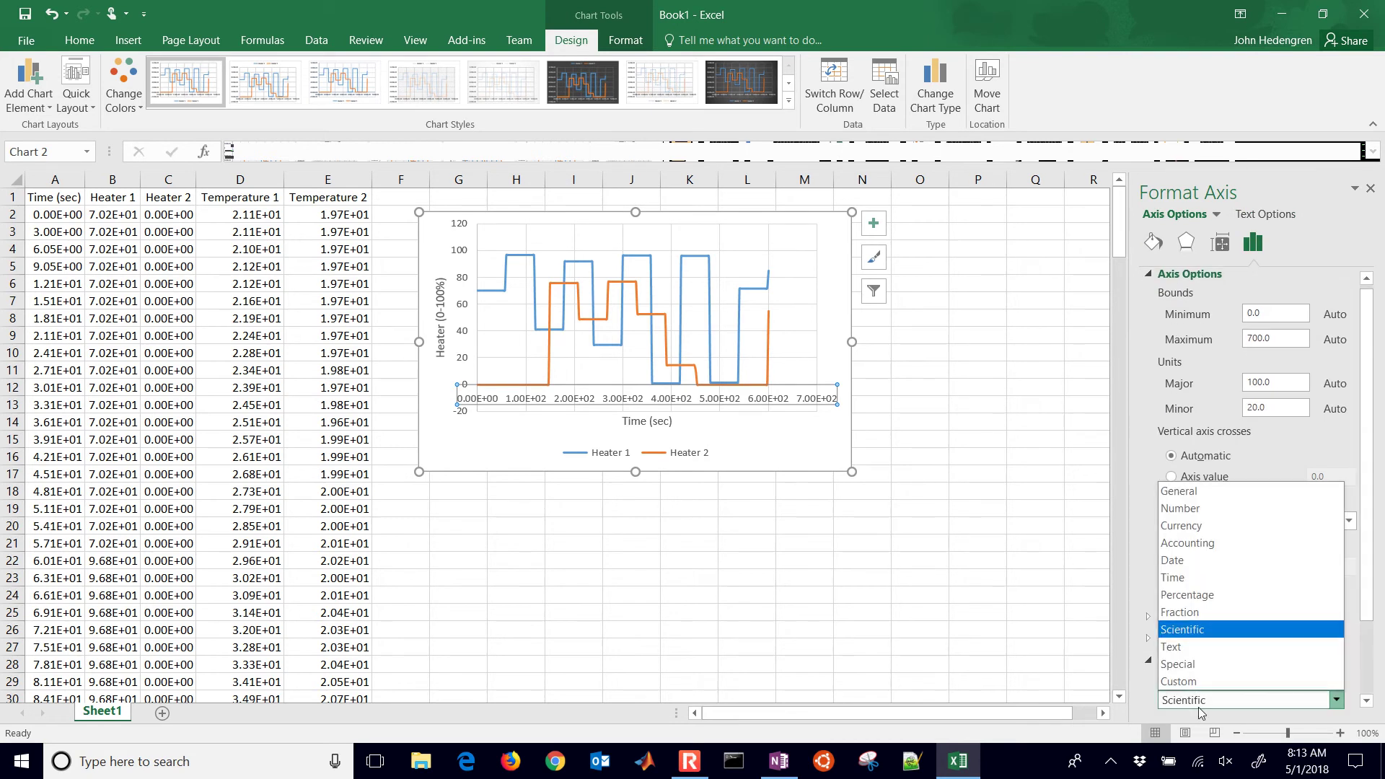
{"action": "left_click", "coordinate": [1191, 515]}
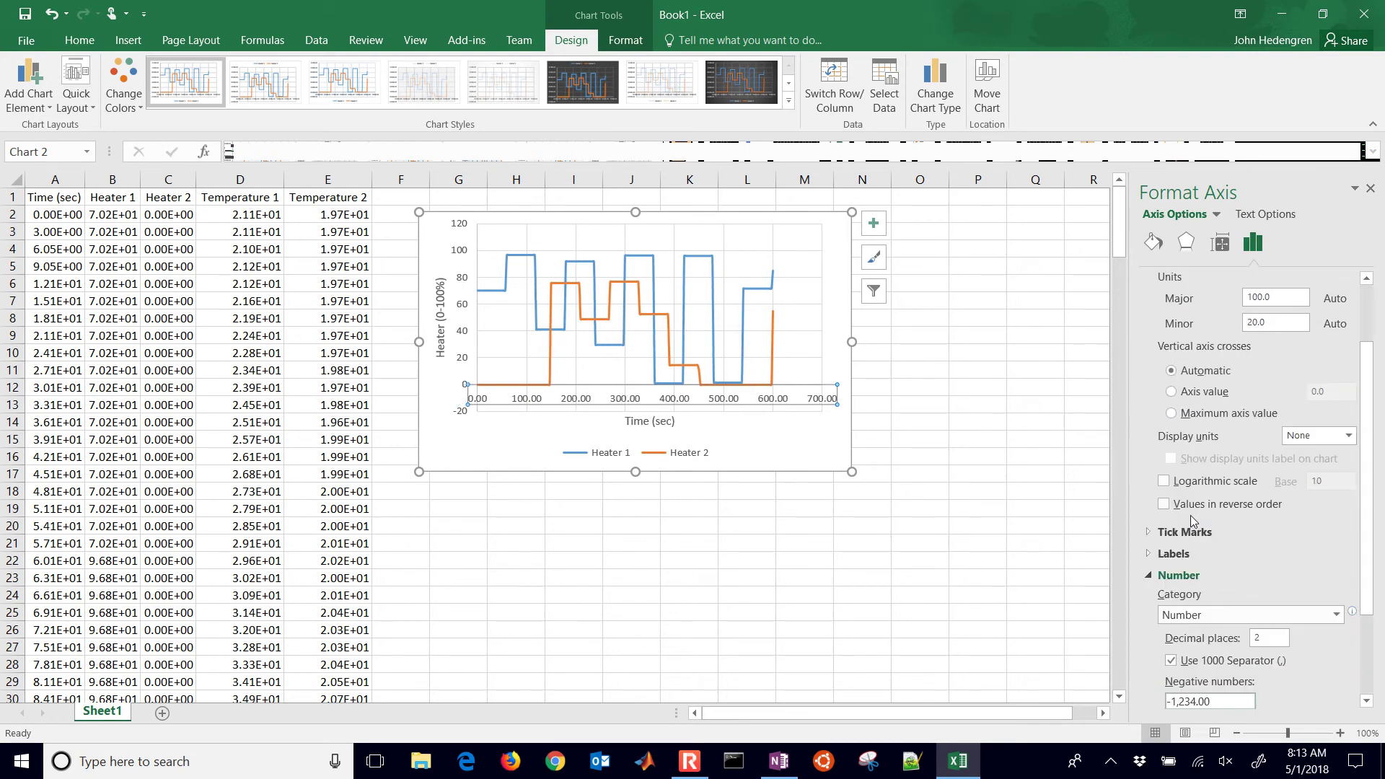
{"action": "left_click", "coordinate": [1261, 638]}
{"action": "type", "text": "0"}
{"action": "left_click", "coordinate": [1073, 628]}
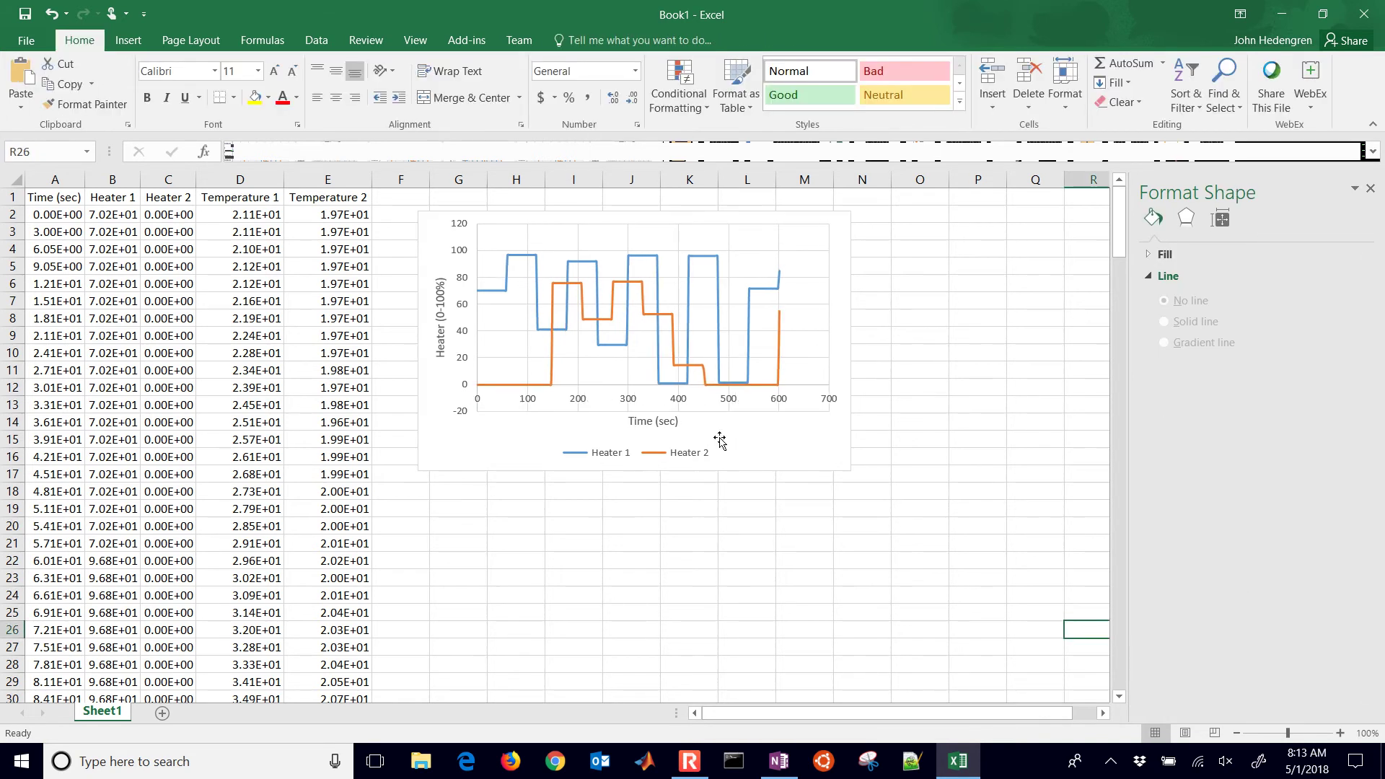
- Set the Heater vertical axis bounds to minimum 0 and maximum 100
{"action": "left_click", "coordinate": [466, 388]}
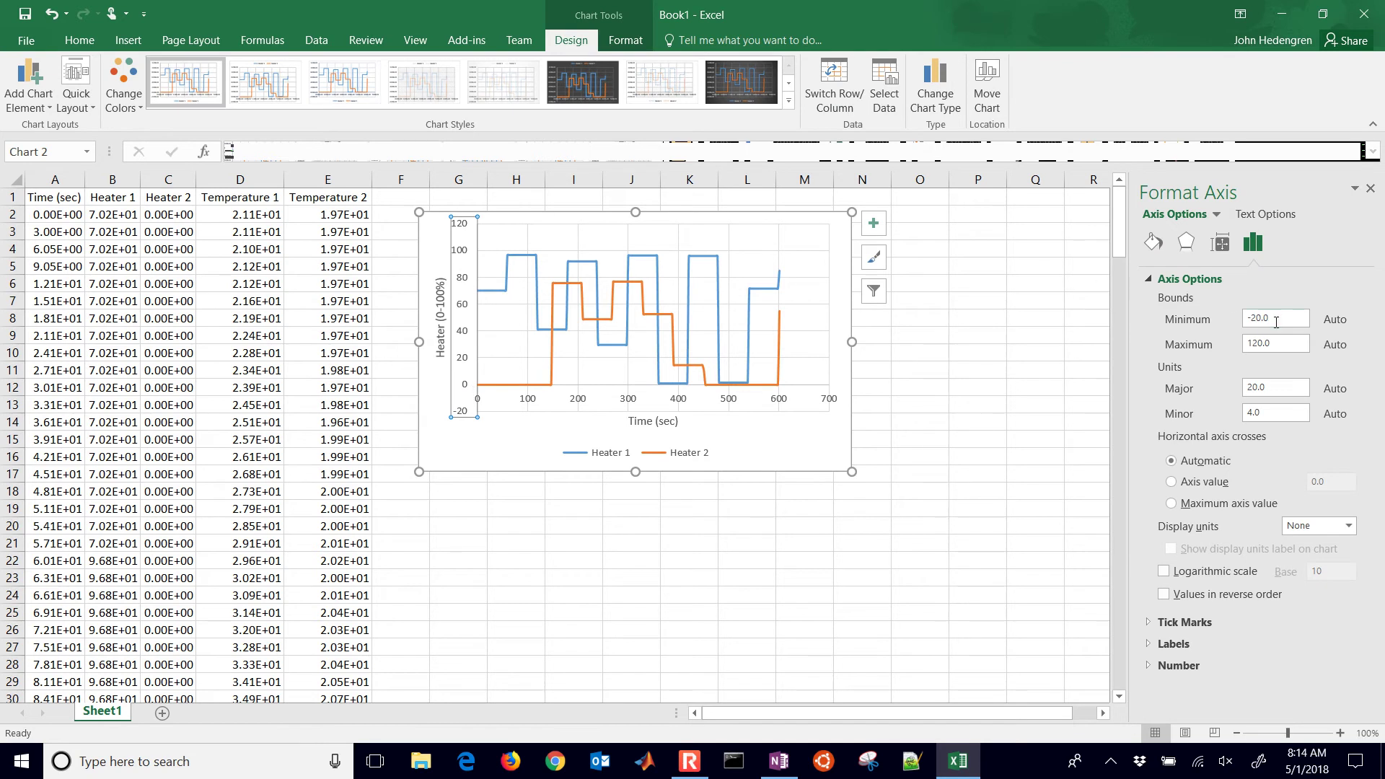
{"action": "left_click_drag", "start_coordinate": [1280, 318], "coordinate": [1235, 331]}
{"action": "type", "text": "0"}
{"action": "key", "text": "Tab"}
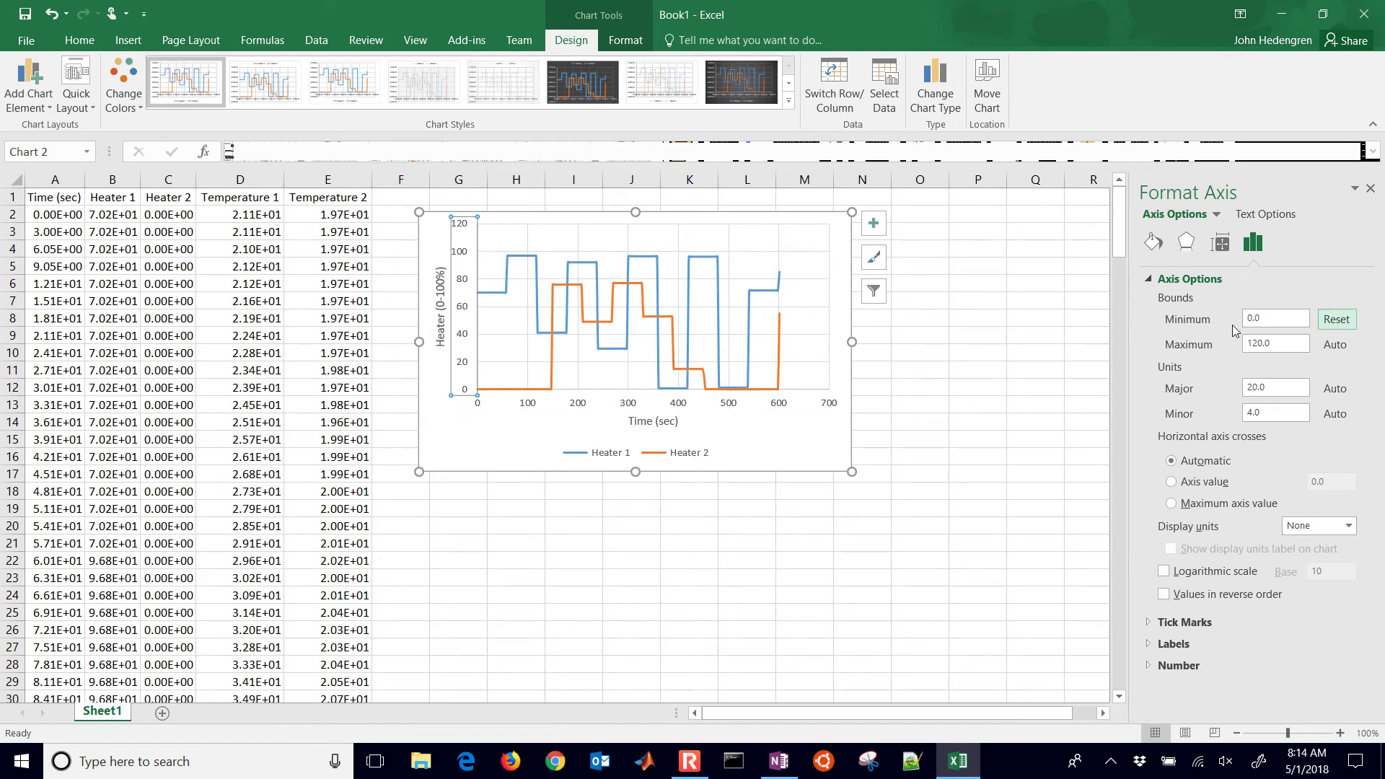
{"action": "type", "text": "1"}
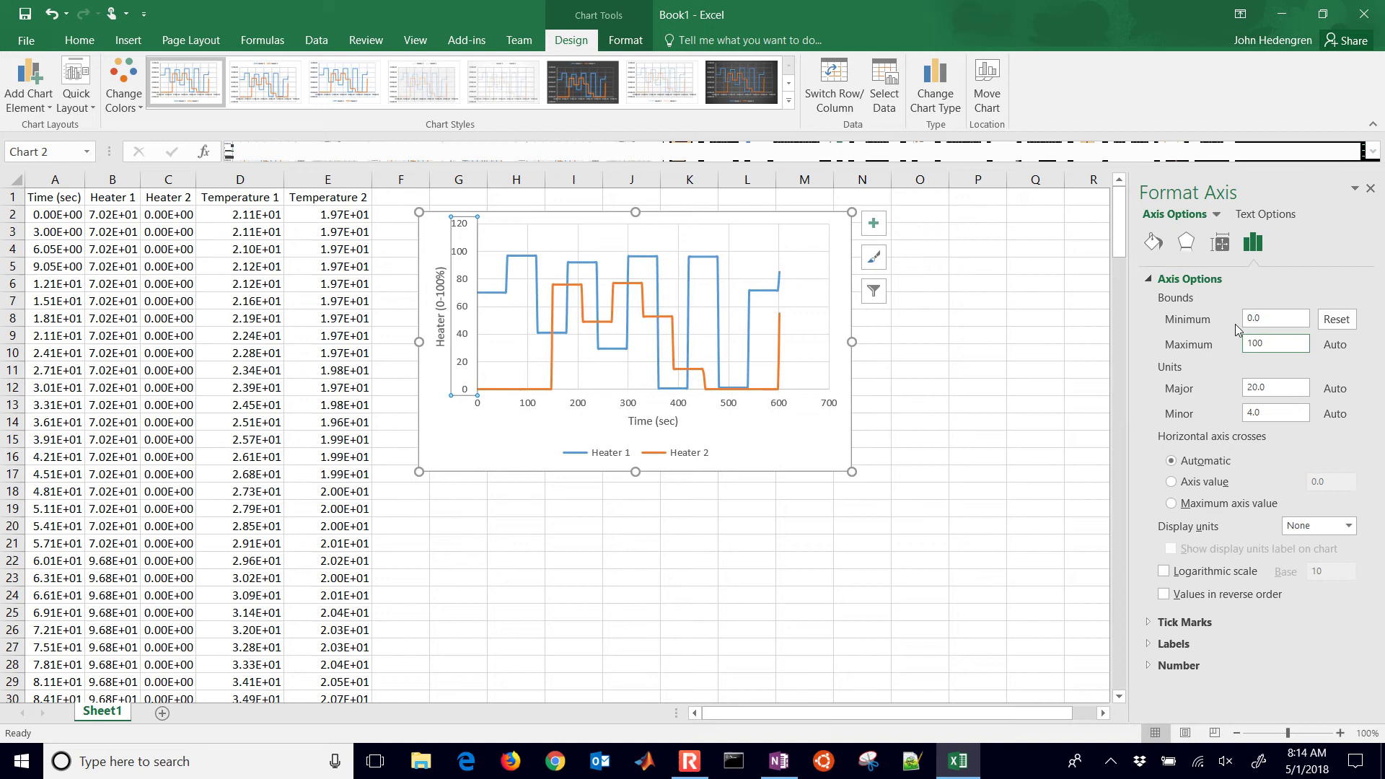
{"action": "type", "text": "00"}
{"action": "left_click", "coordinate": [1015, 434]}
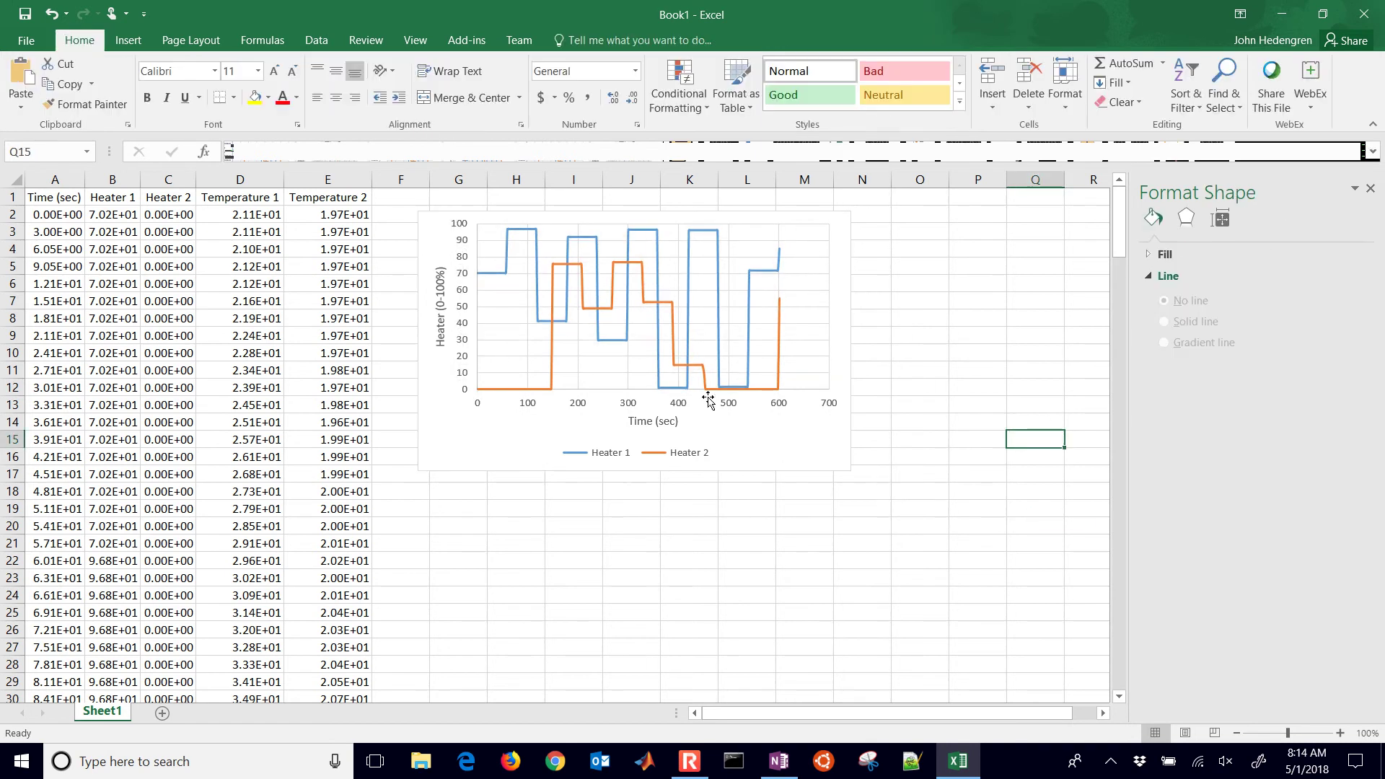
{"action": "left_click", "coordinate": [690, 455]}
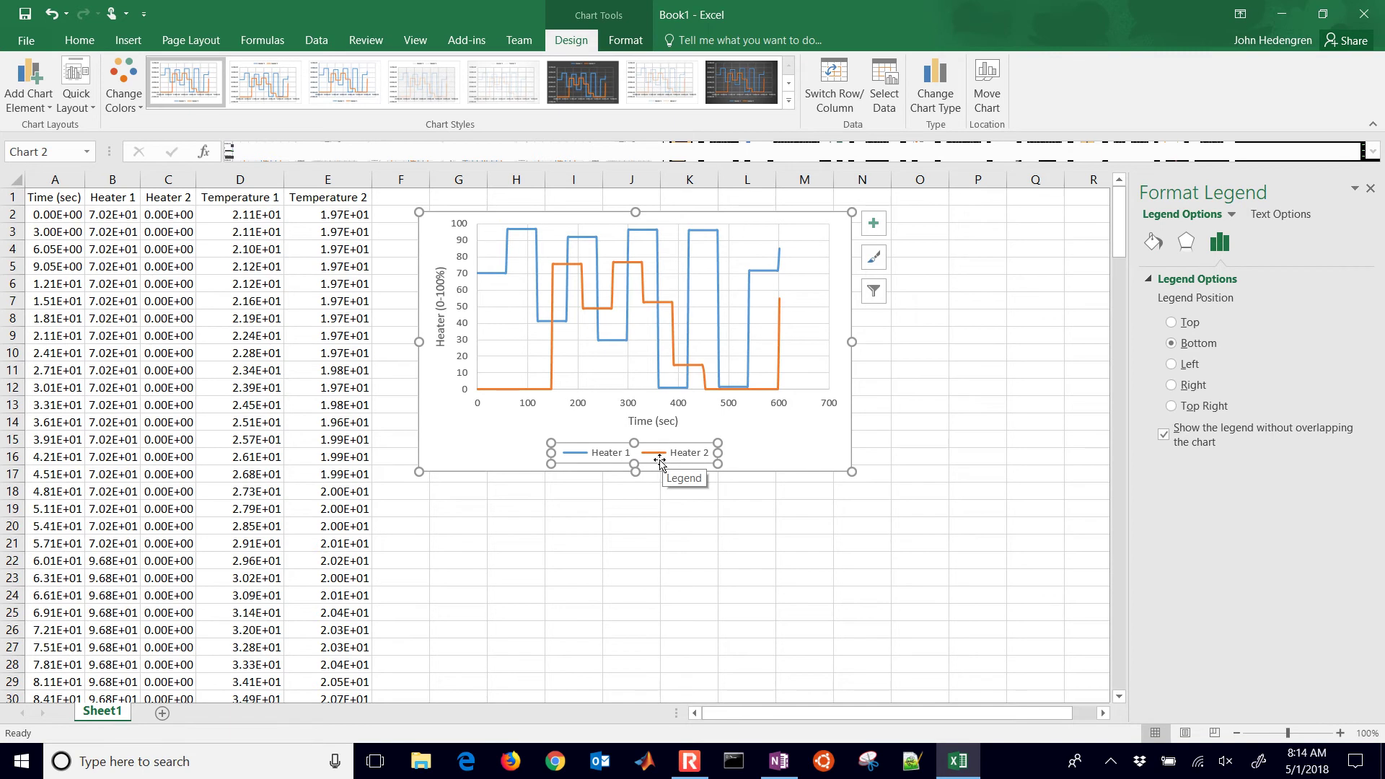
- Move the Heater 1/Heater 2 legend to the top right and shift the plot area down beneath it
{"action": "left_click_drag", "start_coordinate": [659, 459], "coordinate": [763, 230]}
{"action": "left_click", "coordinate": [678, 314]}
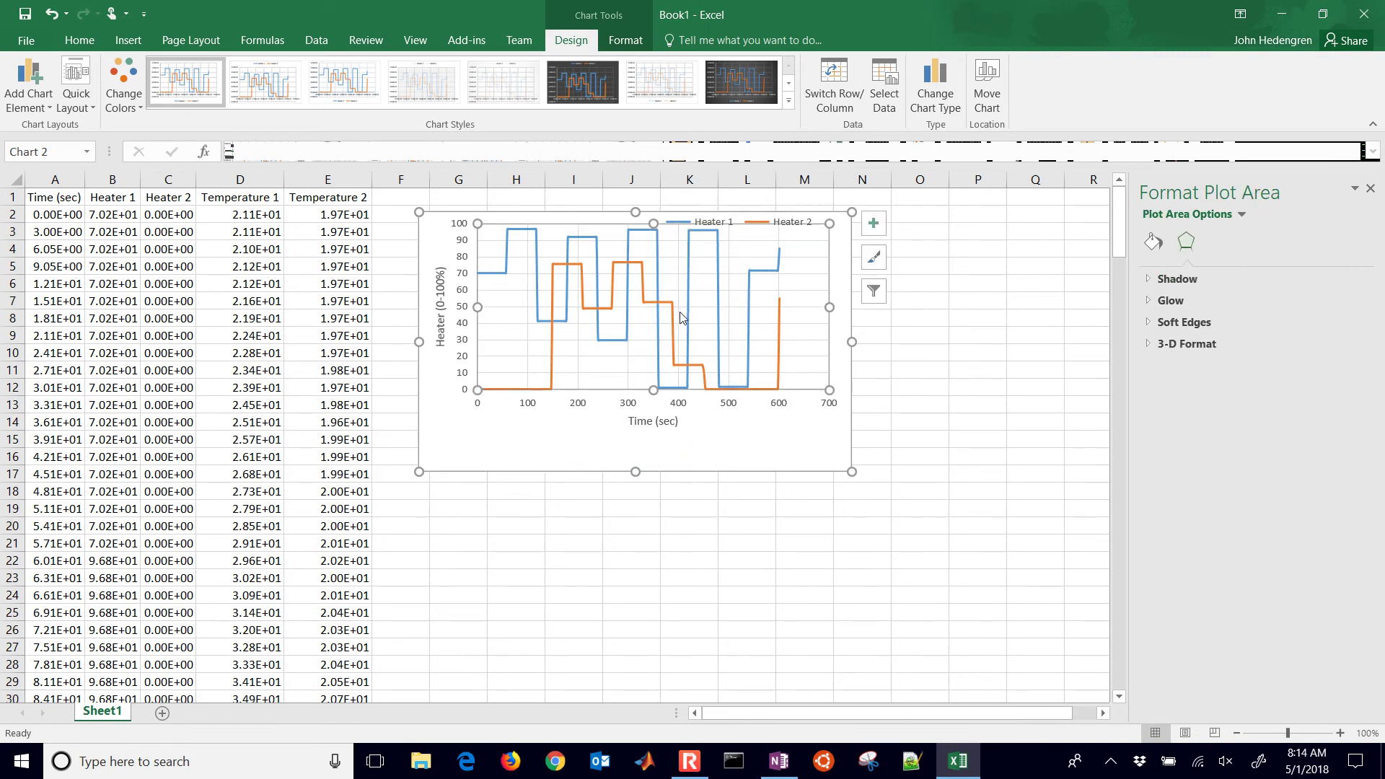
{"action": "left_click_drag", "start_coordinate": [636, 347], "coordinate": [638, 365]}
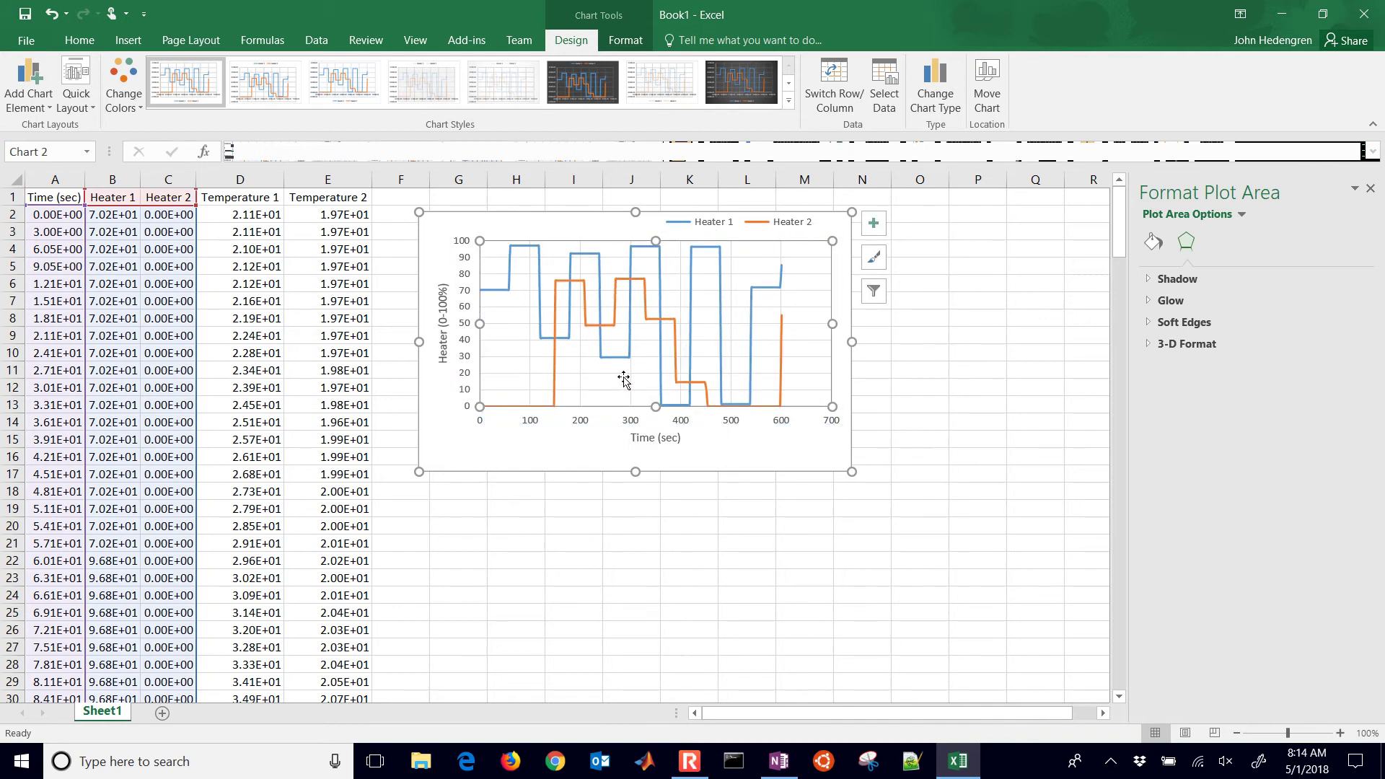
{"action": "left_click", "coordinate": [599, 548]}
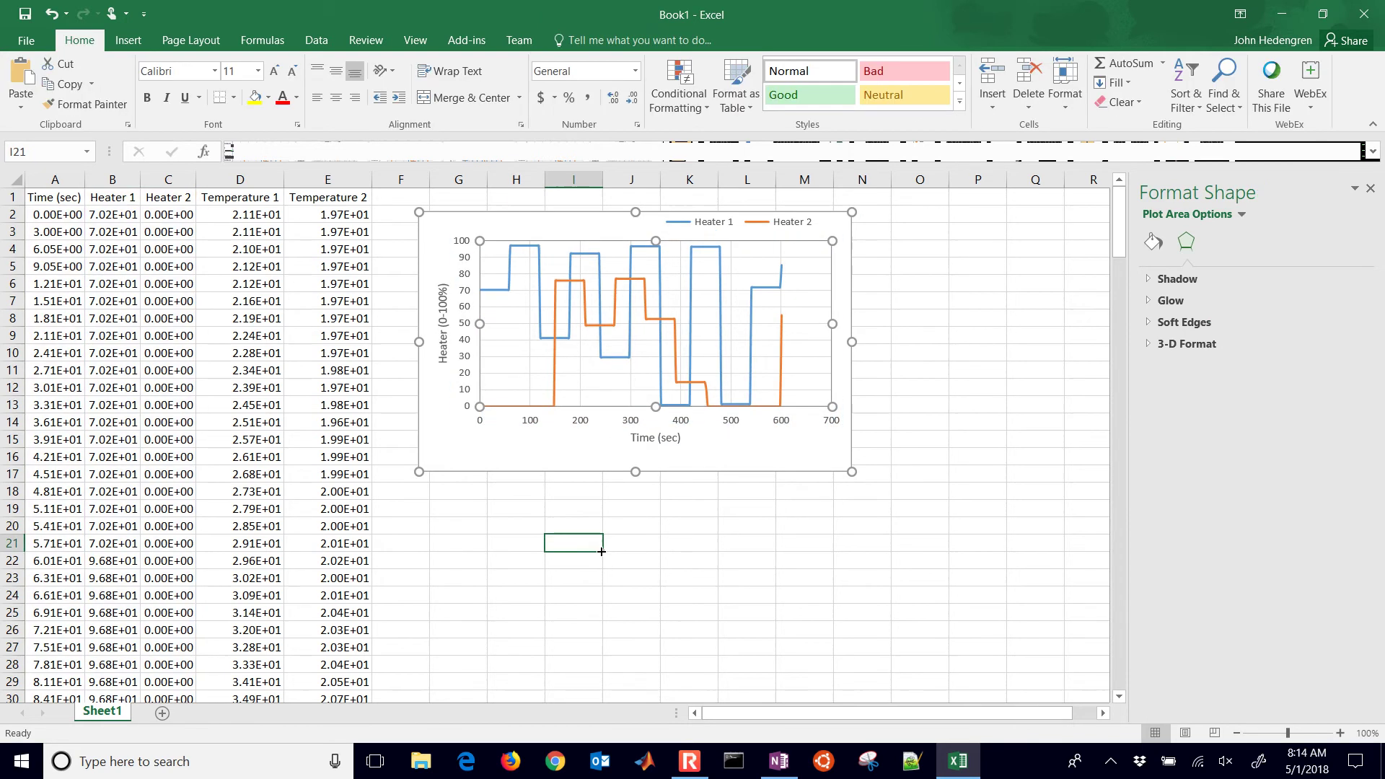
- Change the Heater 2 series line to a dashed dash type
{"action": "left_click", "coordinate": [495, 545]}
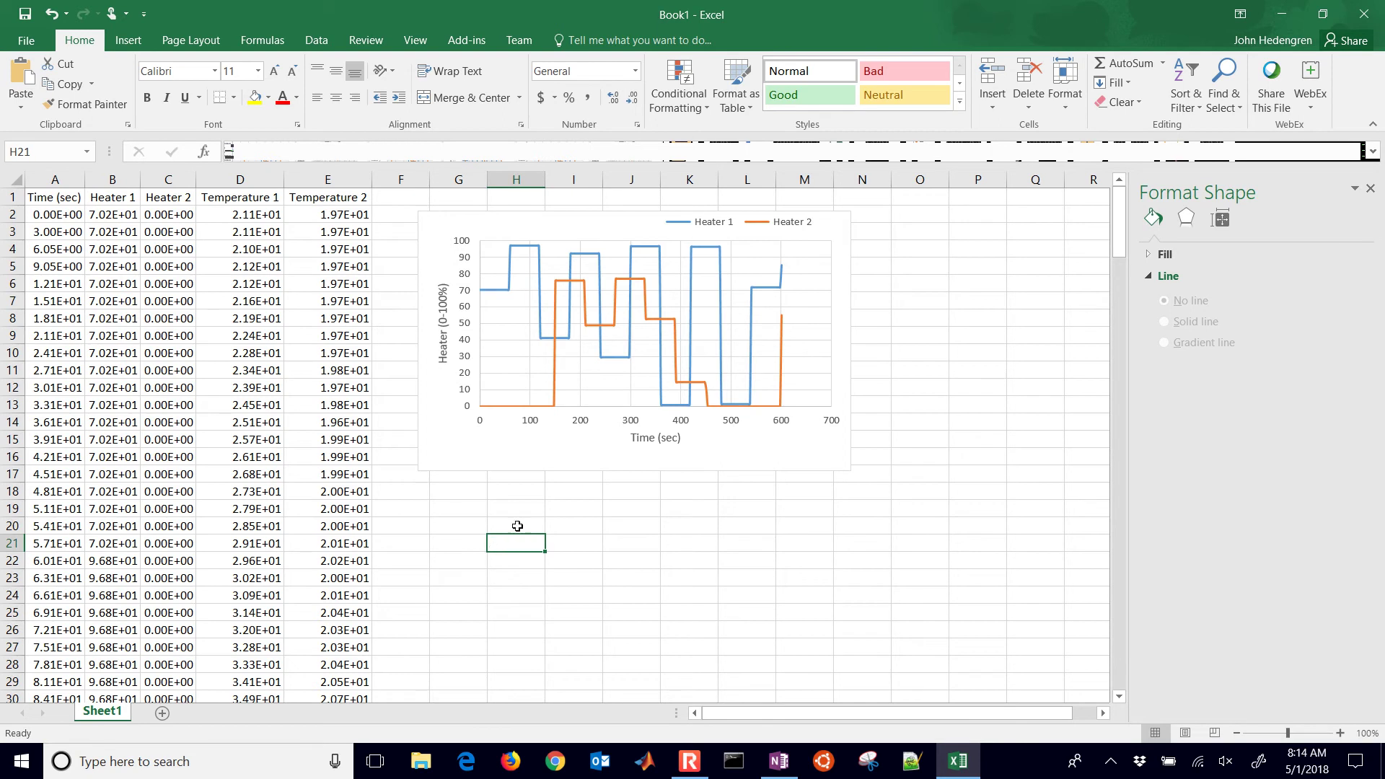
{"action": "left_click", "coordinate": [554, 392]}
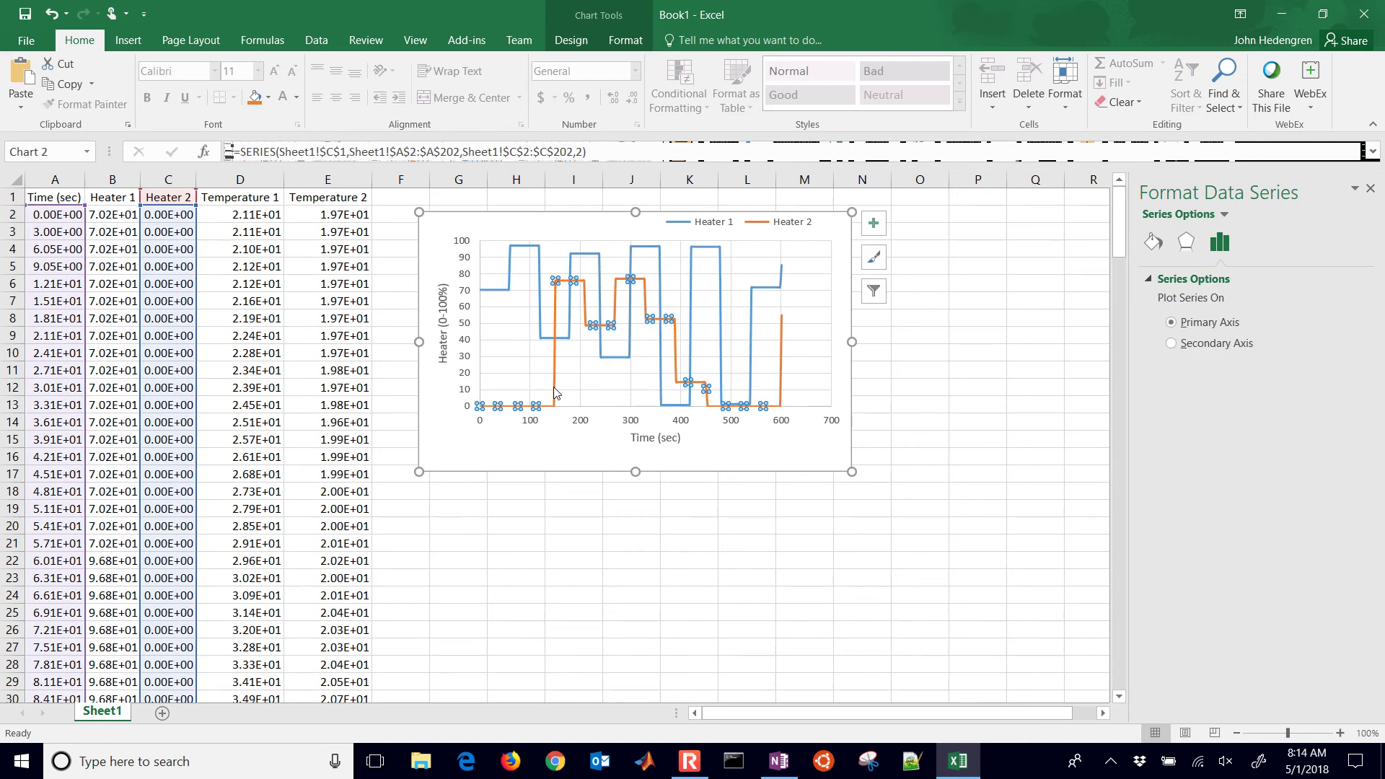
{"action": "right_click", "coordinate": [554, 393]}
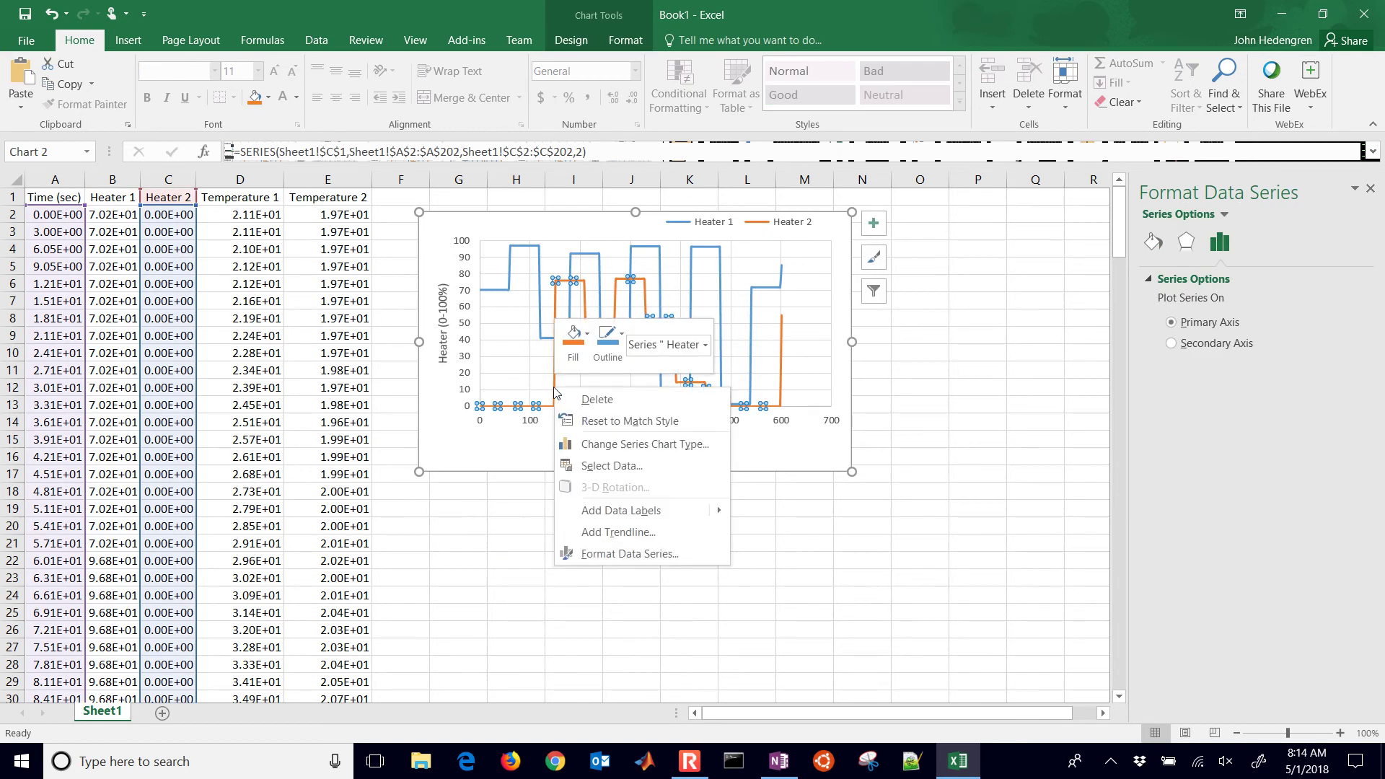
{"action": "key", "text": "Escape"}
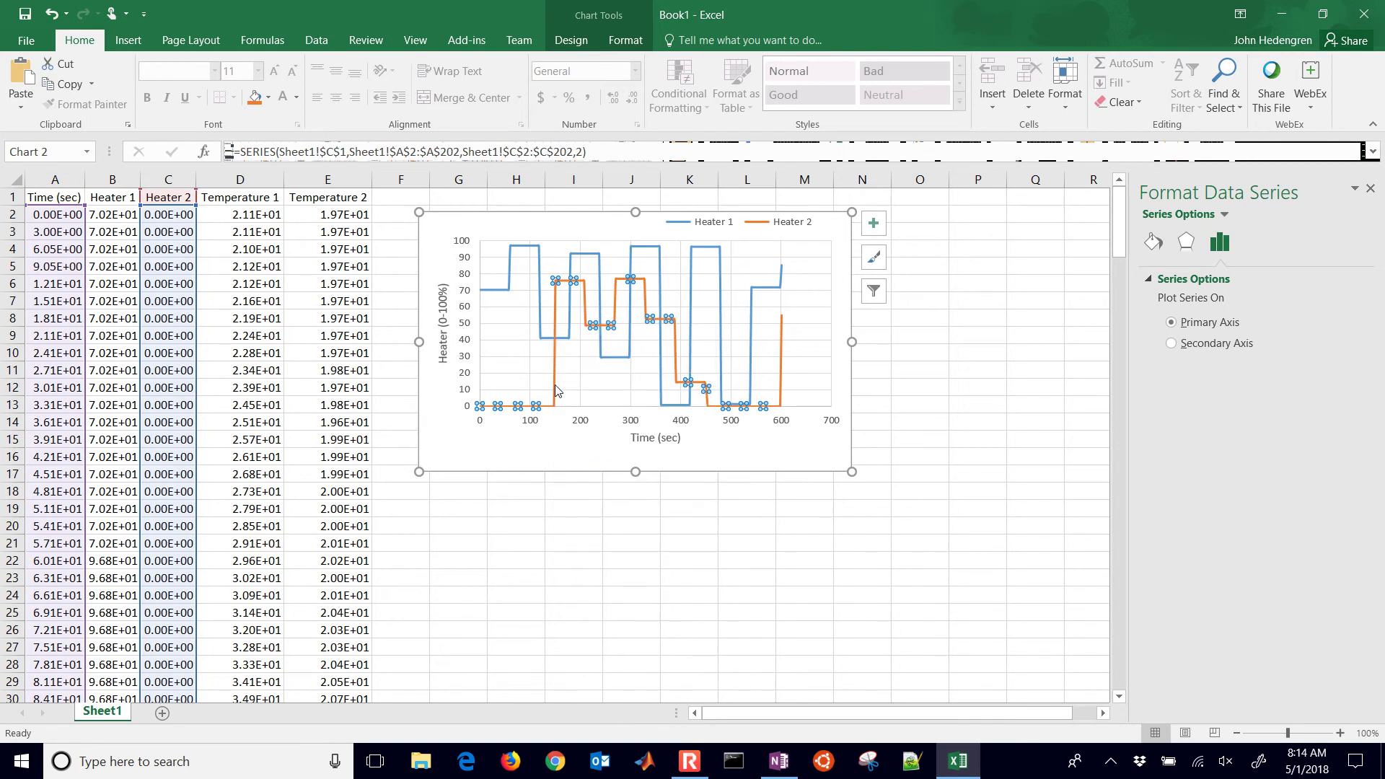
{"action": "right_click", "coordinate": [556, 390]}
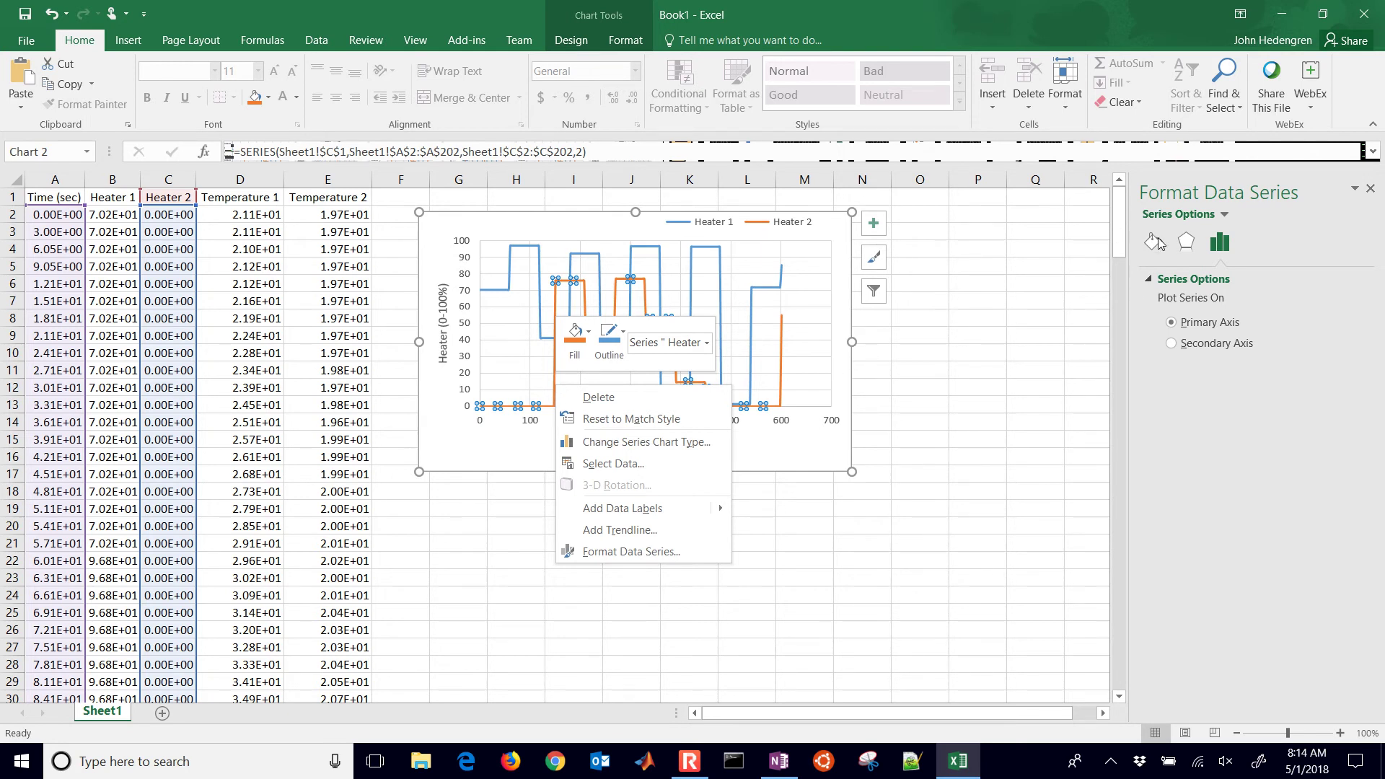
{"action": "left_click", "coordinate": [1183, 242]}
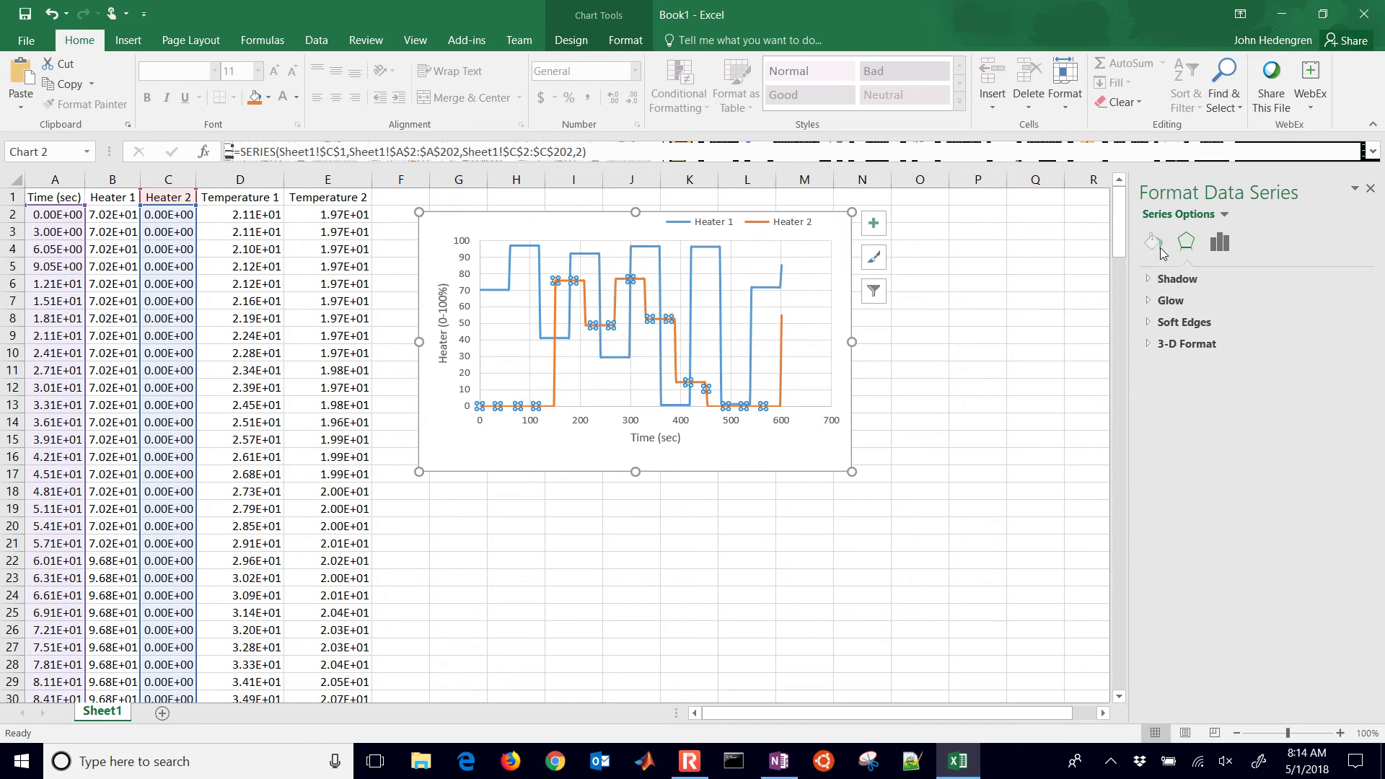
{"action": "left_click", "coordinate": [1157, 246]}
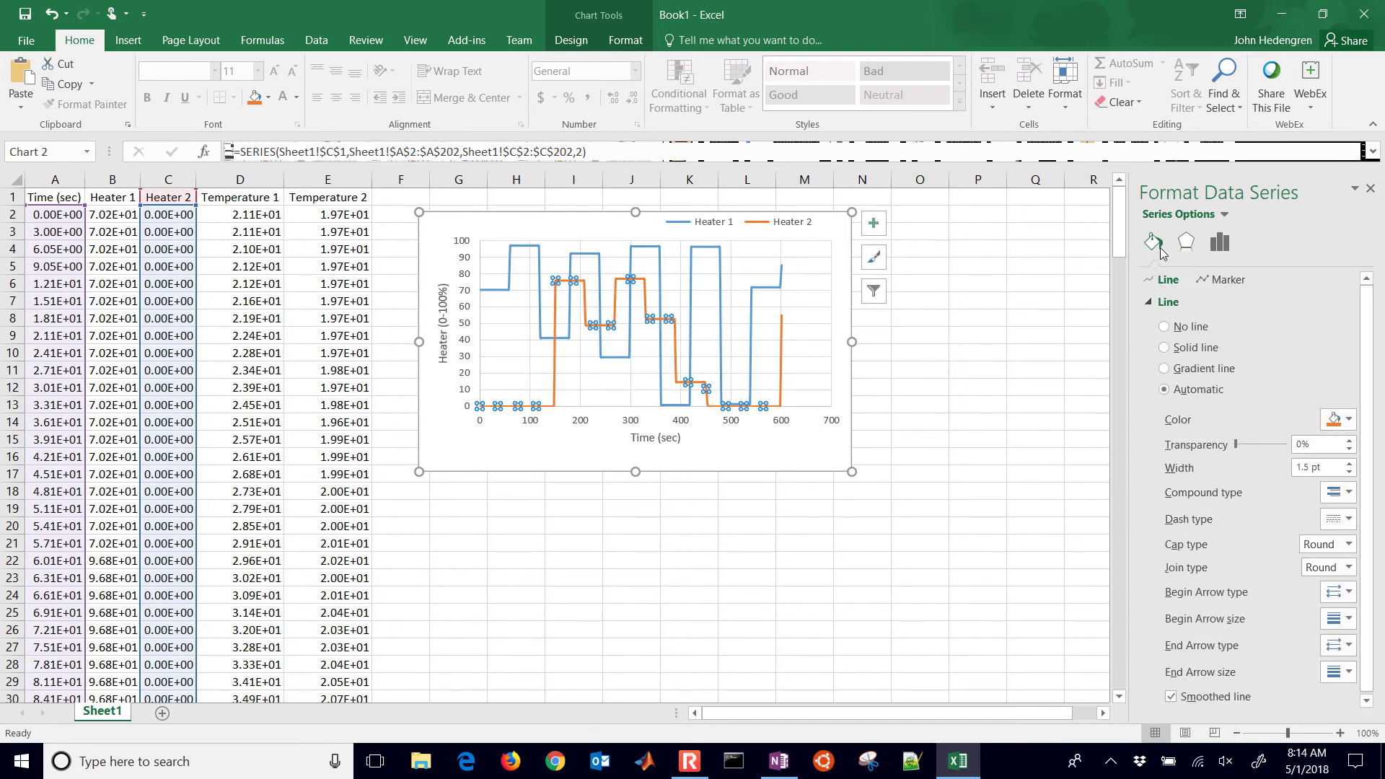
{"action": "left_click", "coordinate": [1203, 282]}
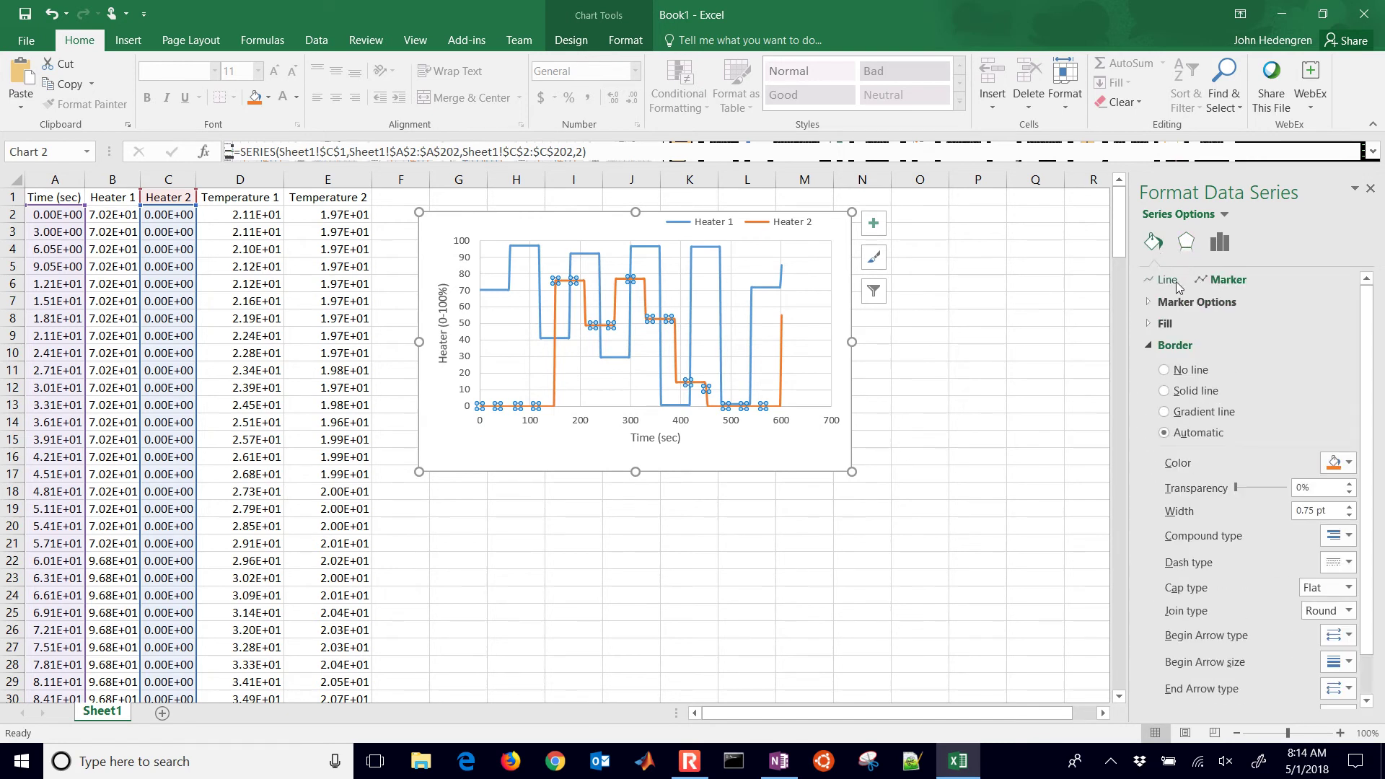
{"action": "left_click", "coordinate": [1178, 283]}
{"action": "left_click", "coordinate": [1336, 519]}
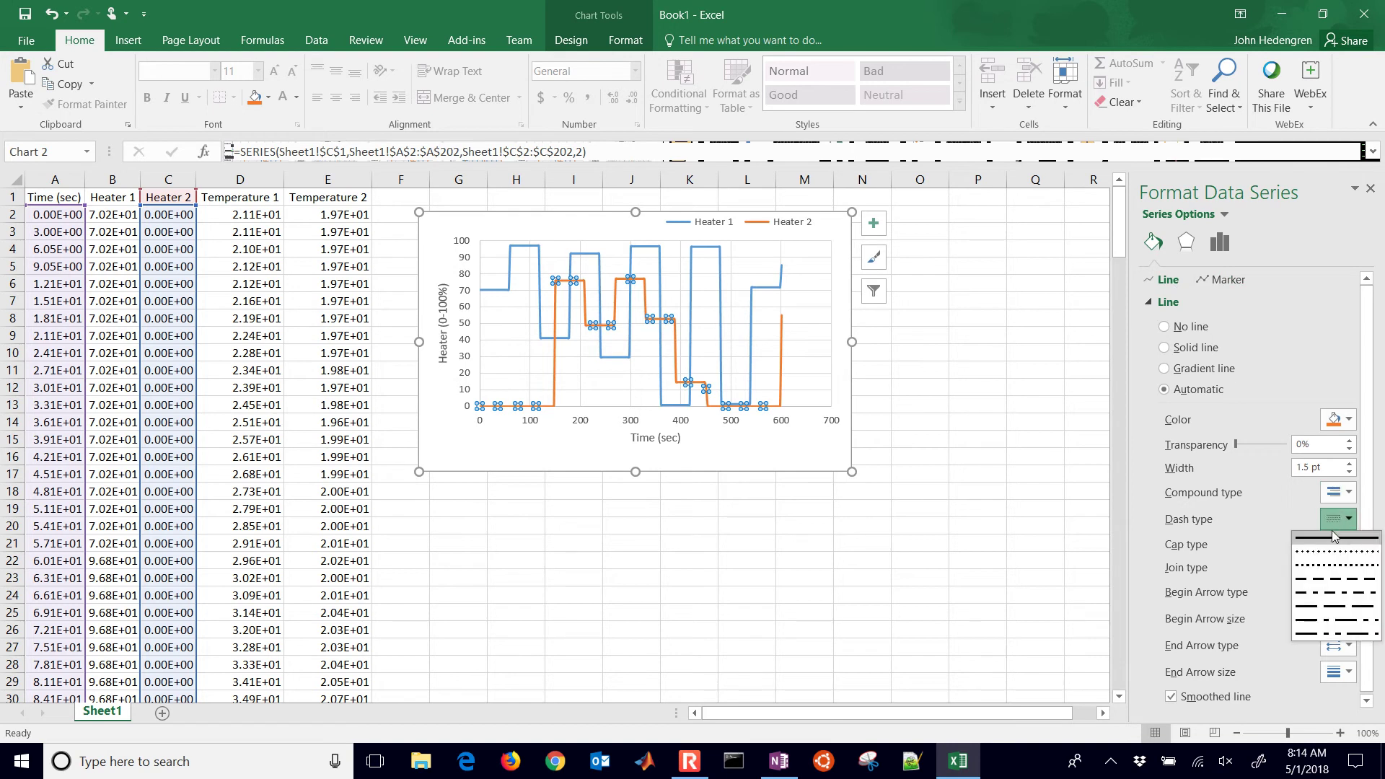
{"action": "left_click", "coordinate": [1335, 578]}
- Select the heater chart's horizontal time axis for formatting
{"action": "left_click", "coordinate": [991, 520]}
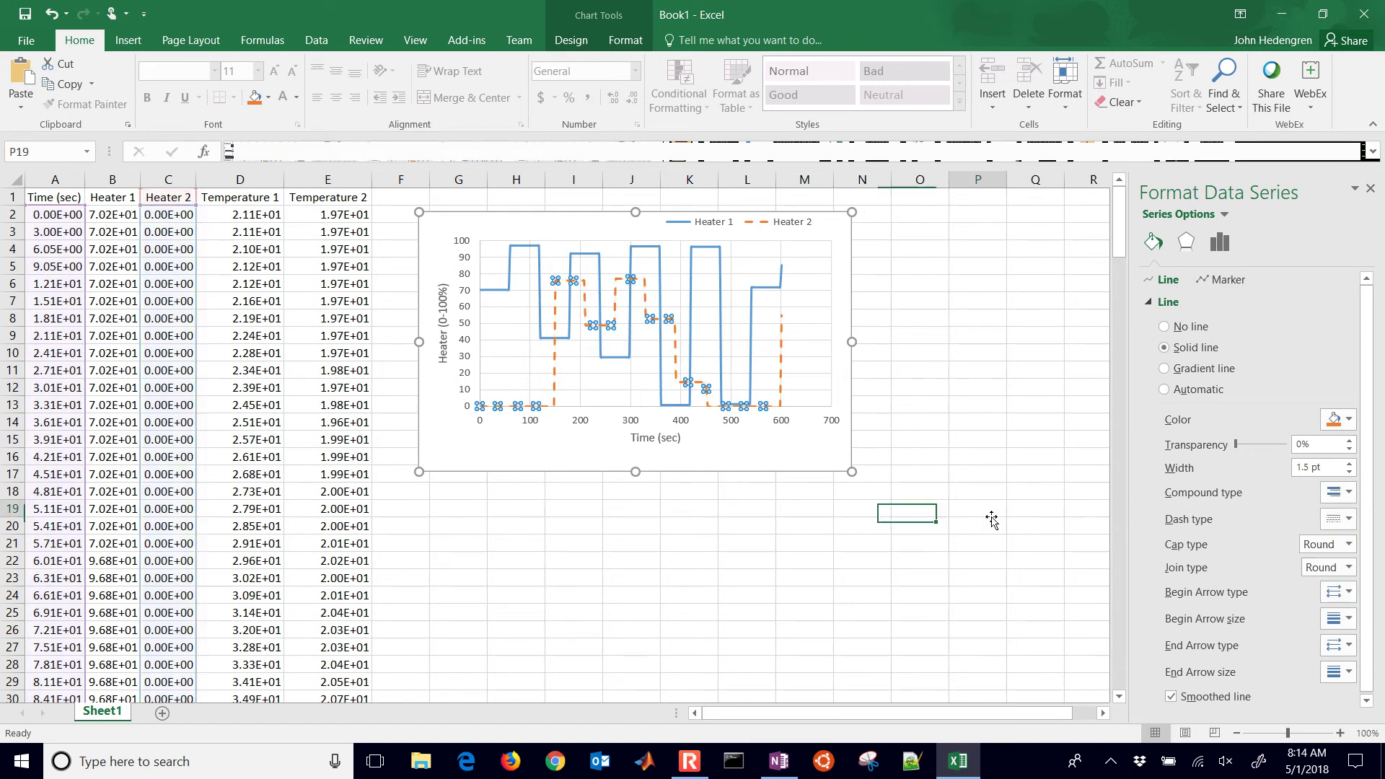
{"action": "left_click", "coordinate": [749, 539]}
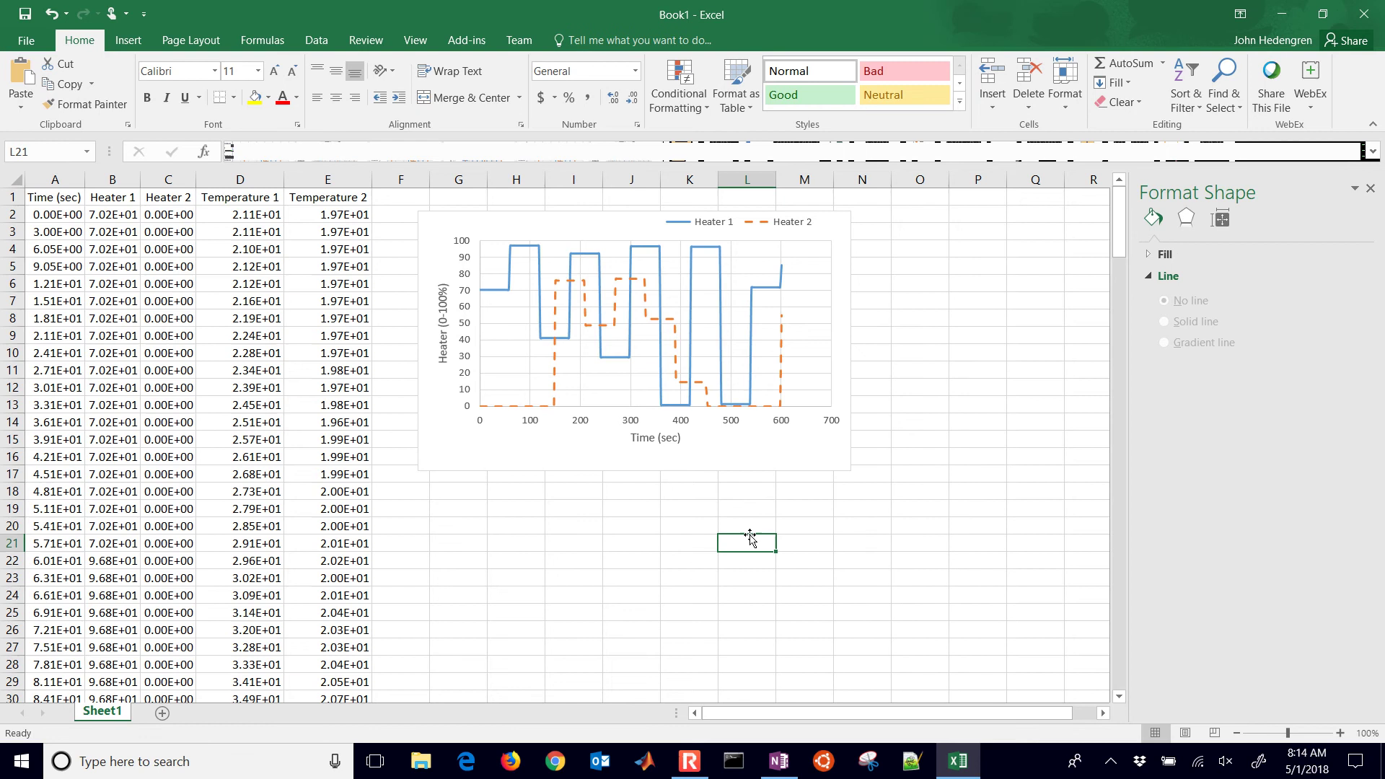
{"action": "left_click", "coordinate": [782, 425]}
- Change the heater chart's time axis Maximum bound from 700 to 600
{"action": "left_click", "coordinate": [1254, 343]}
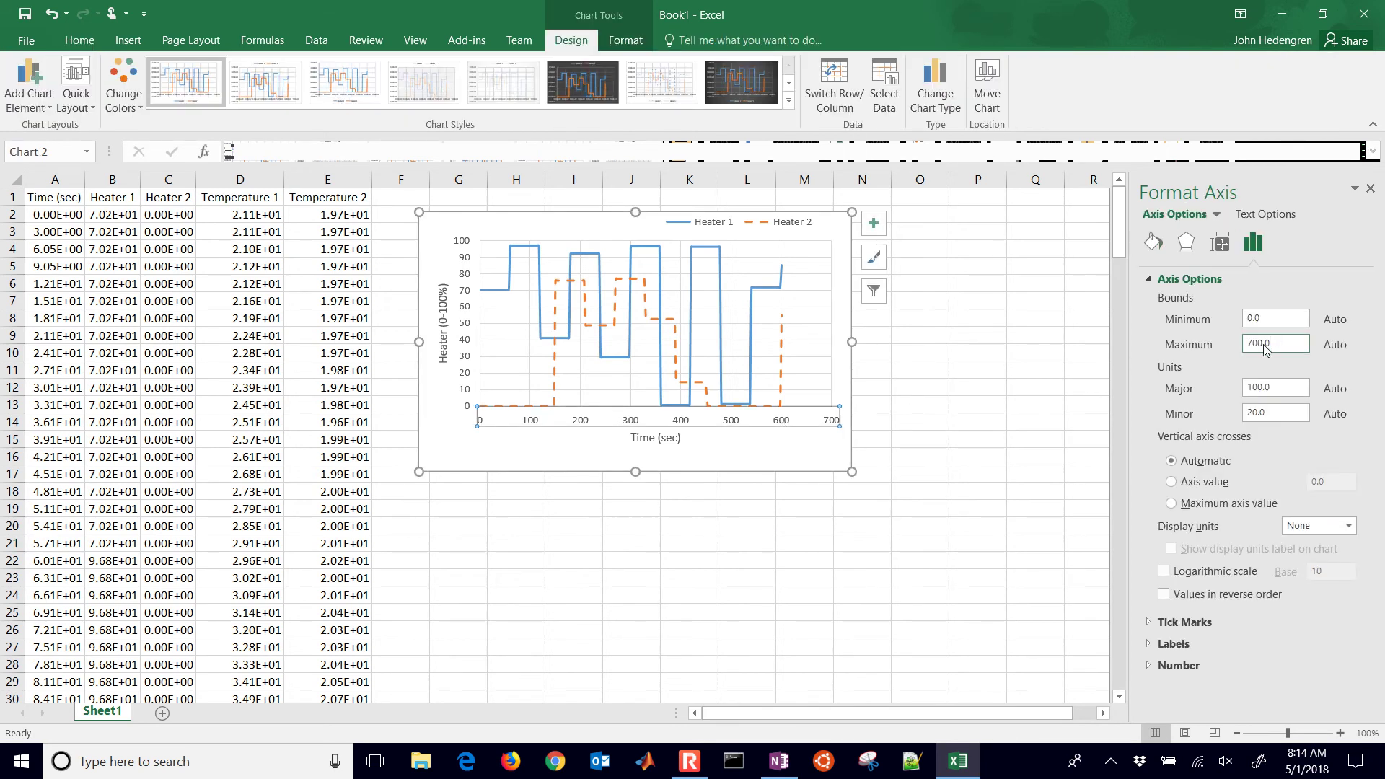
{"action": "type", "text": "600"}
{"action": "left_click", "coordinate": [994, 435]}
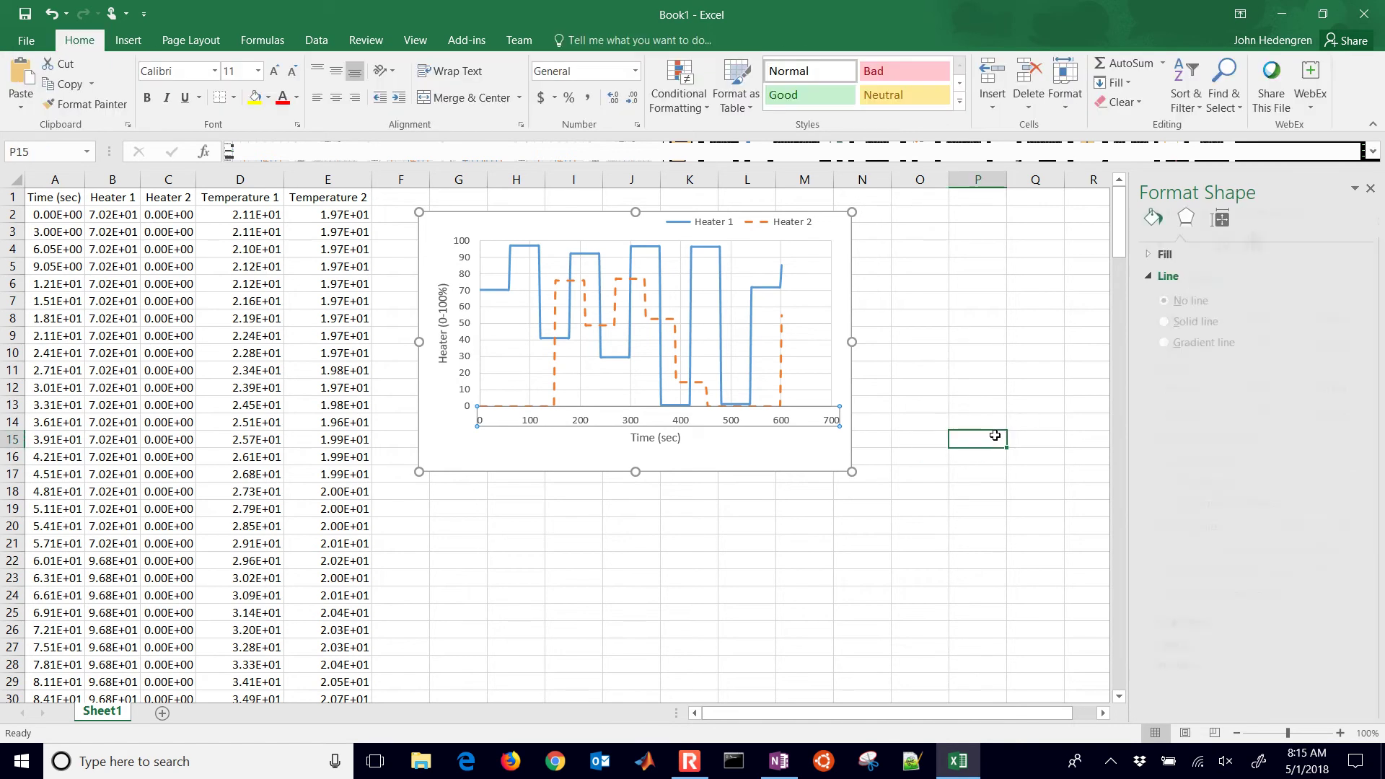
{"action": "left_click", "coordinate": [985, 455]}
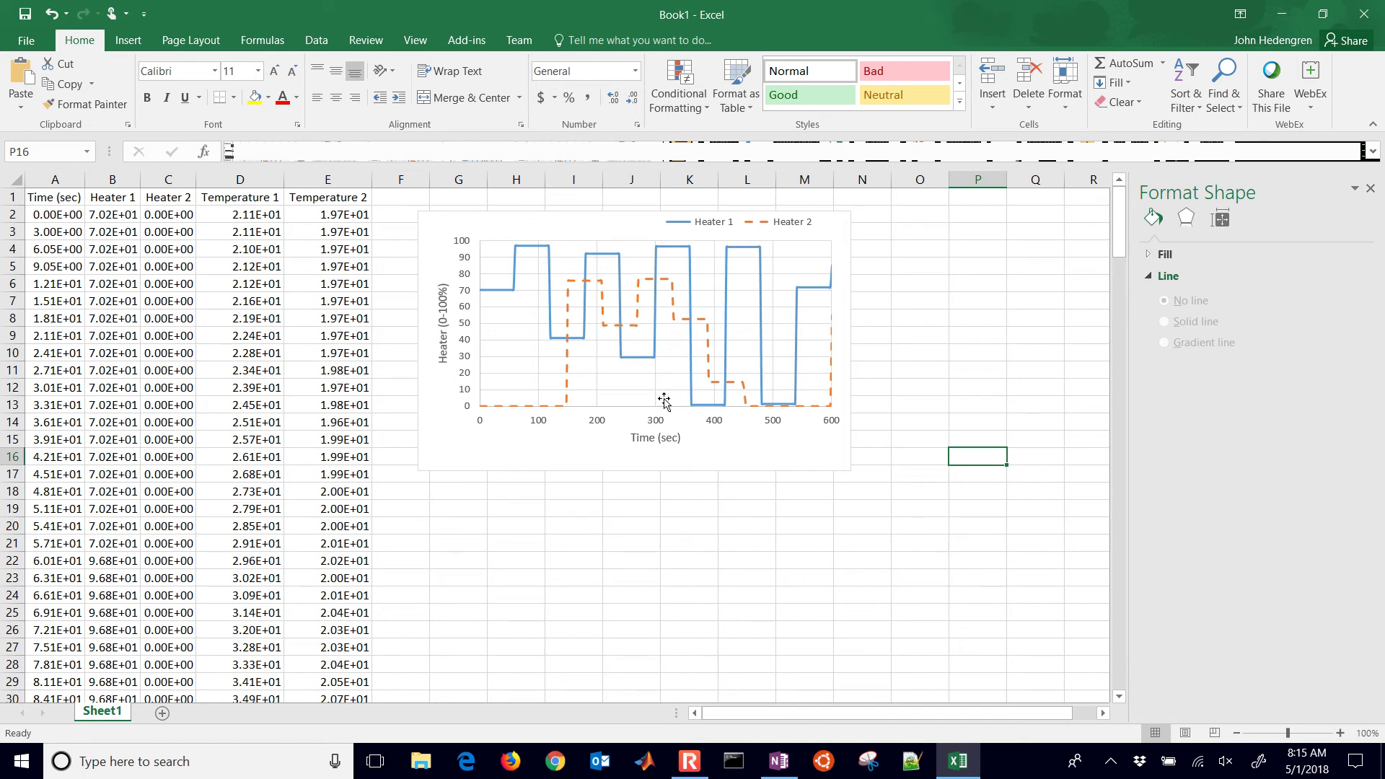
- Select the Time (sec) column from A1 down to row 202
{"action": "left_click", "coordinate": [246, 196]}
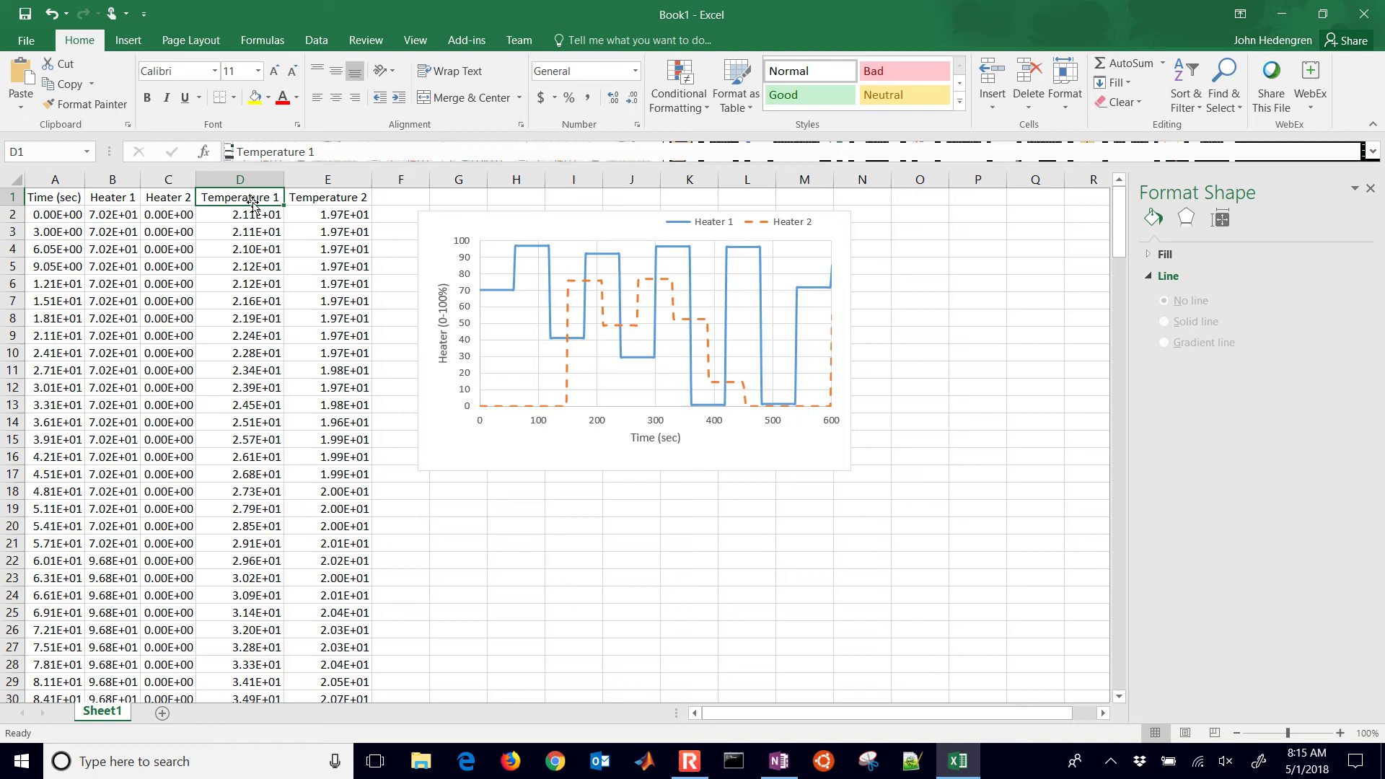
{"action": "left_click_drag", "start_coordinate": [72, 196], "coordinate": [66, 456]}
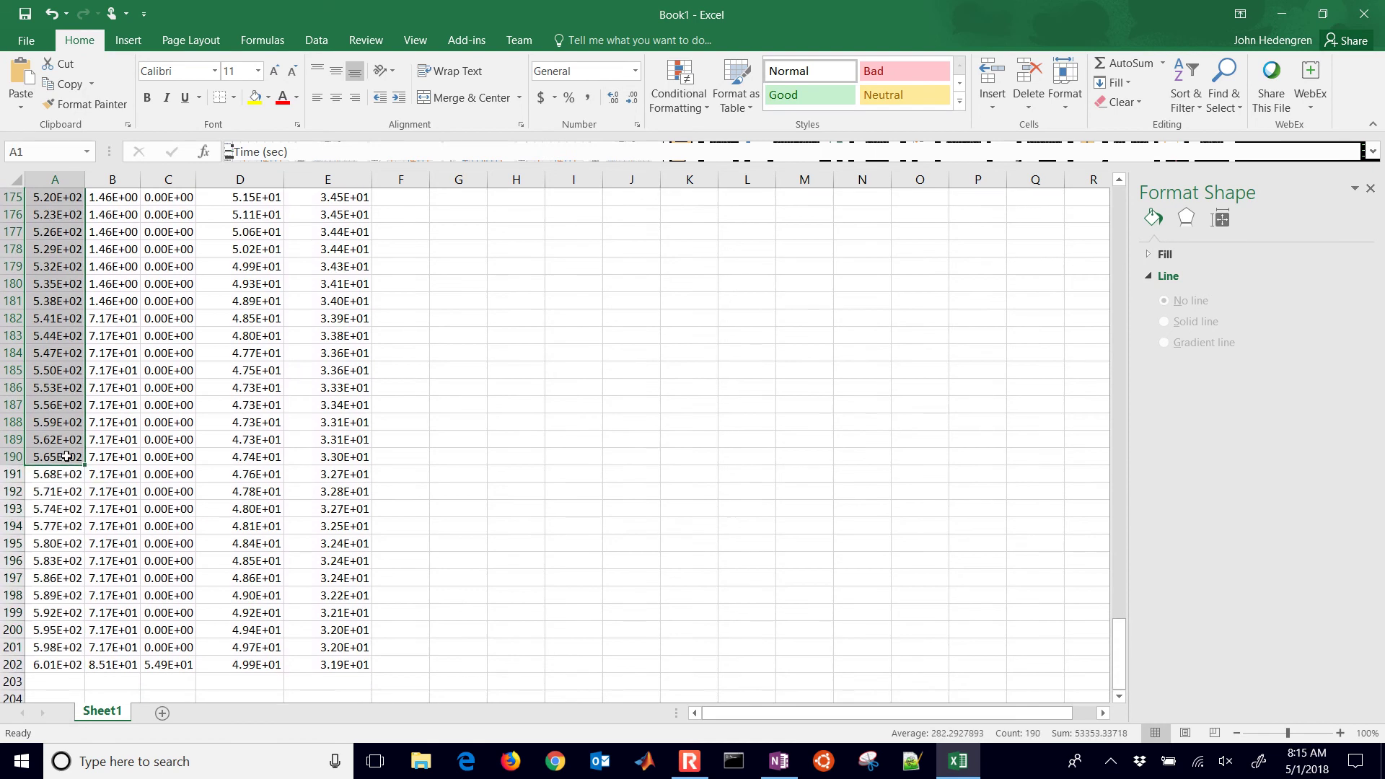
{"action": "key", "text": "ctrl+Home"}
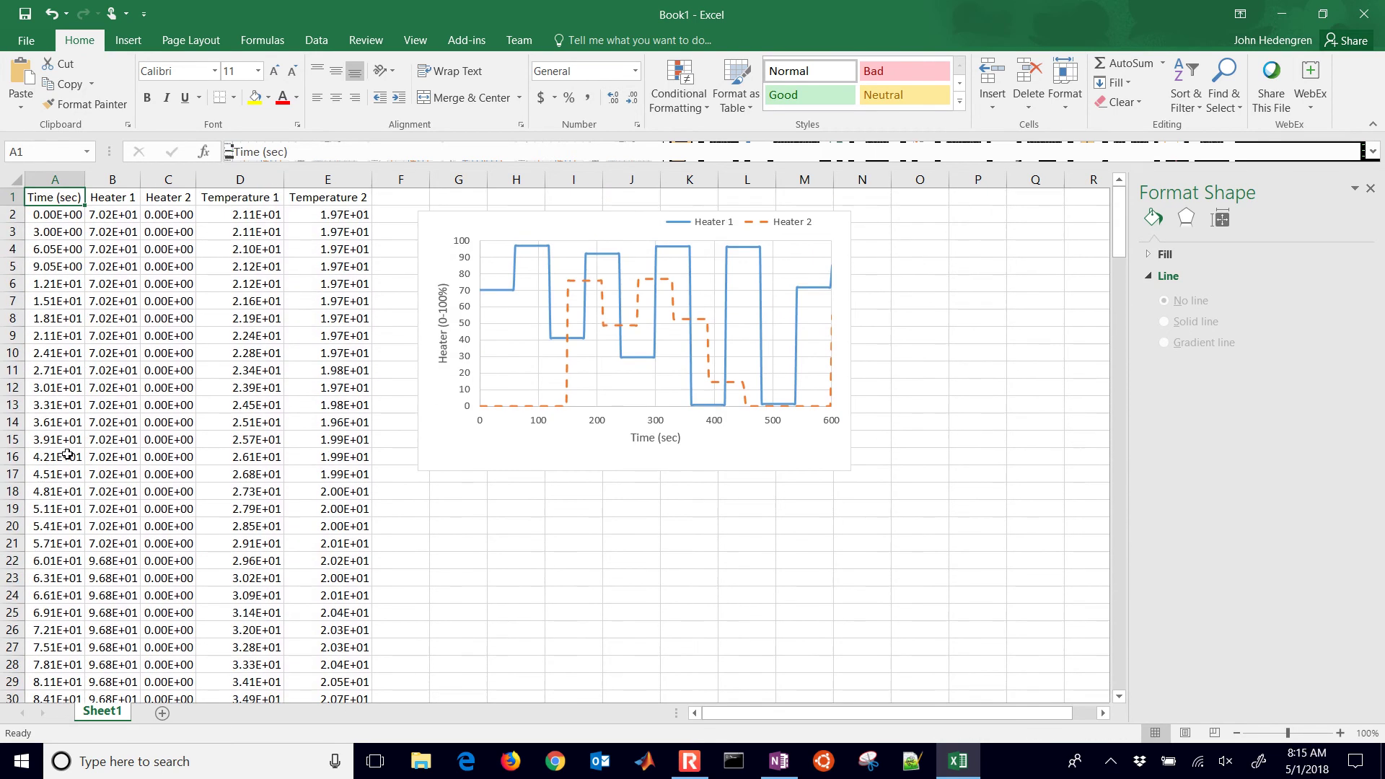
{"action": "key", "text": "ctrl+shift+Down"}
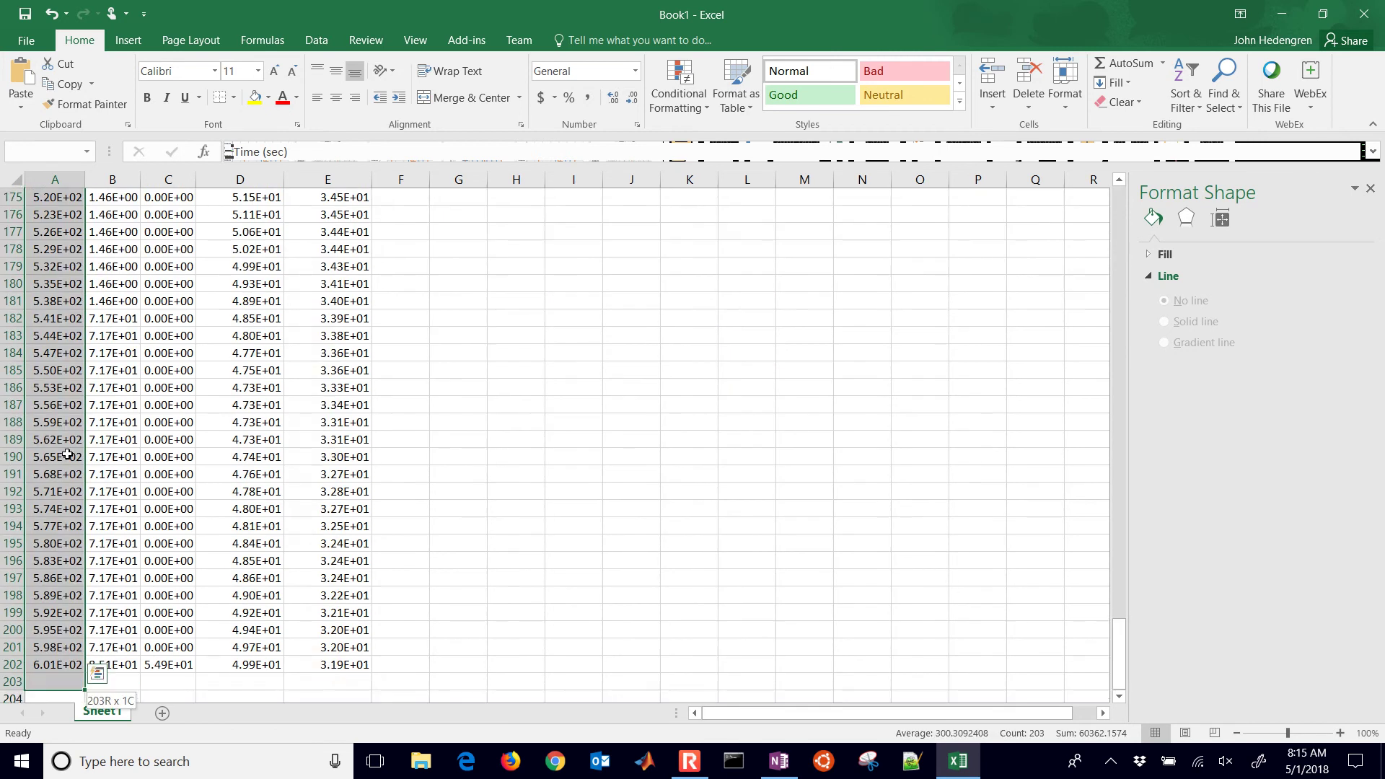
{"action": "key", "text": "shift+Up"}
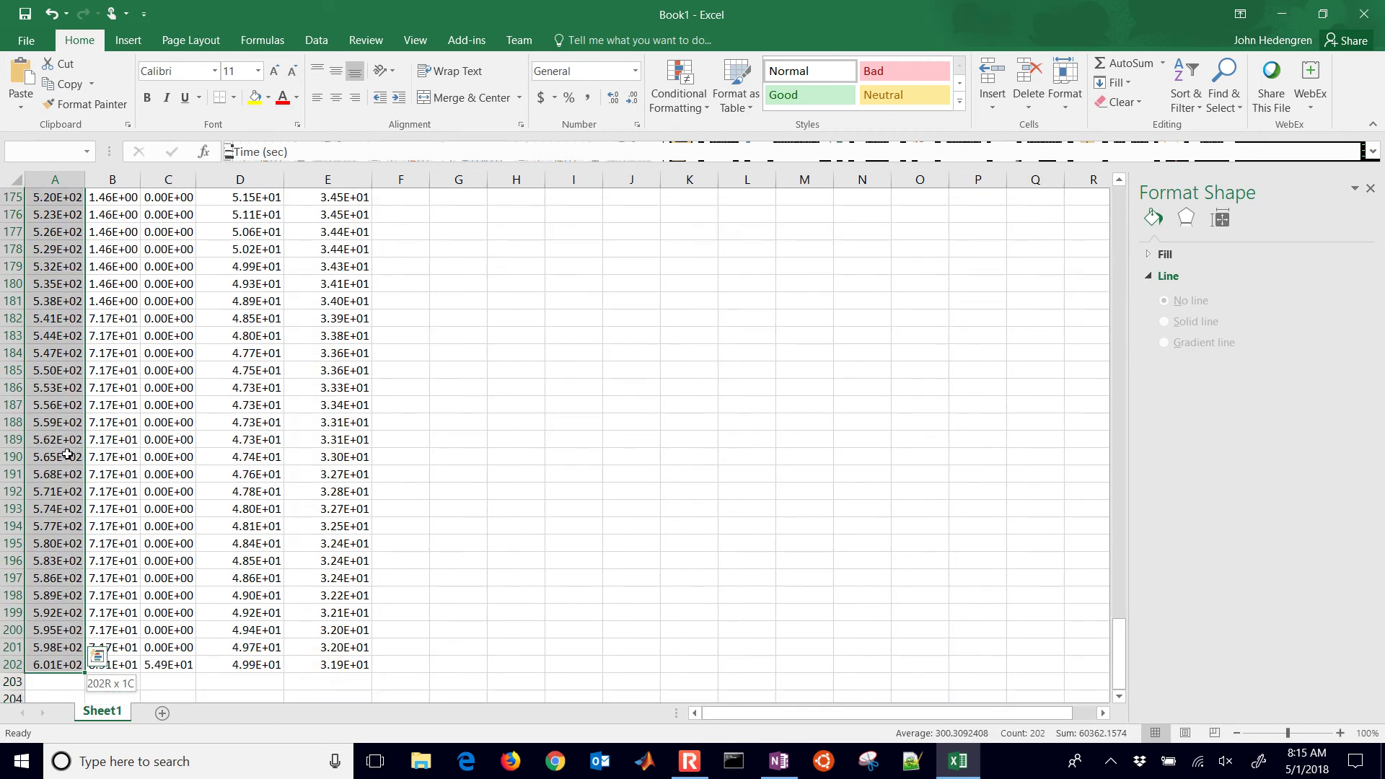
{"action": "key", "text": "ctrl+Home"}
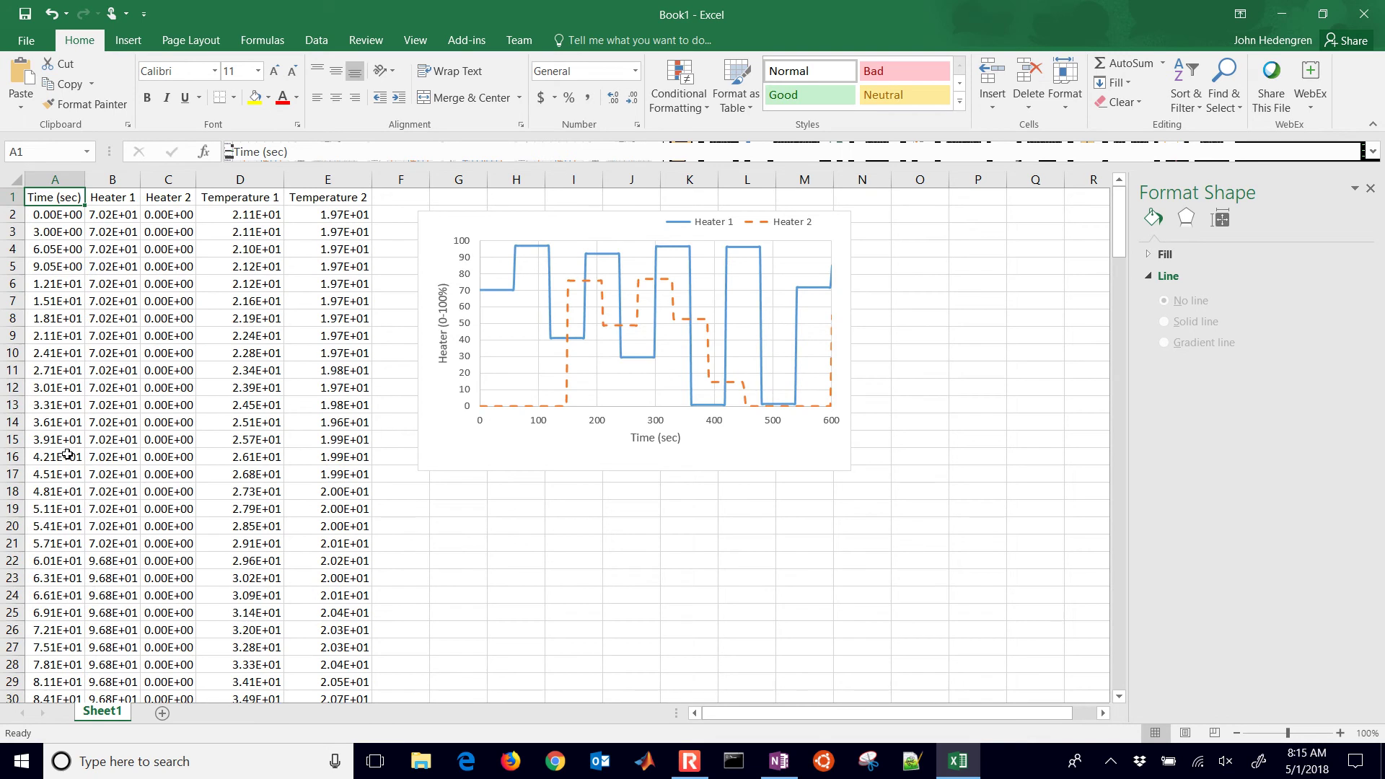
{"action": "key", "text": "ctrl+shift+Down"}
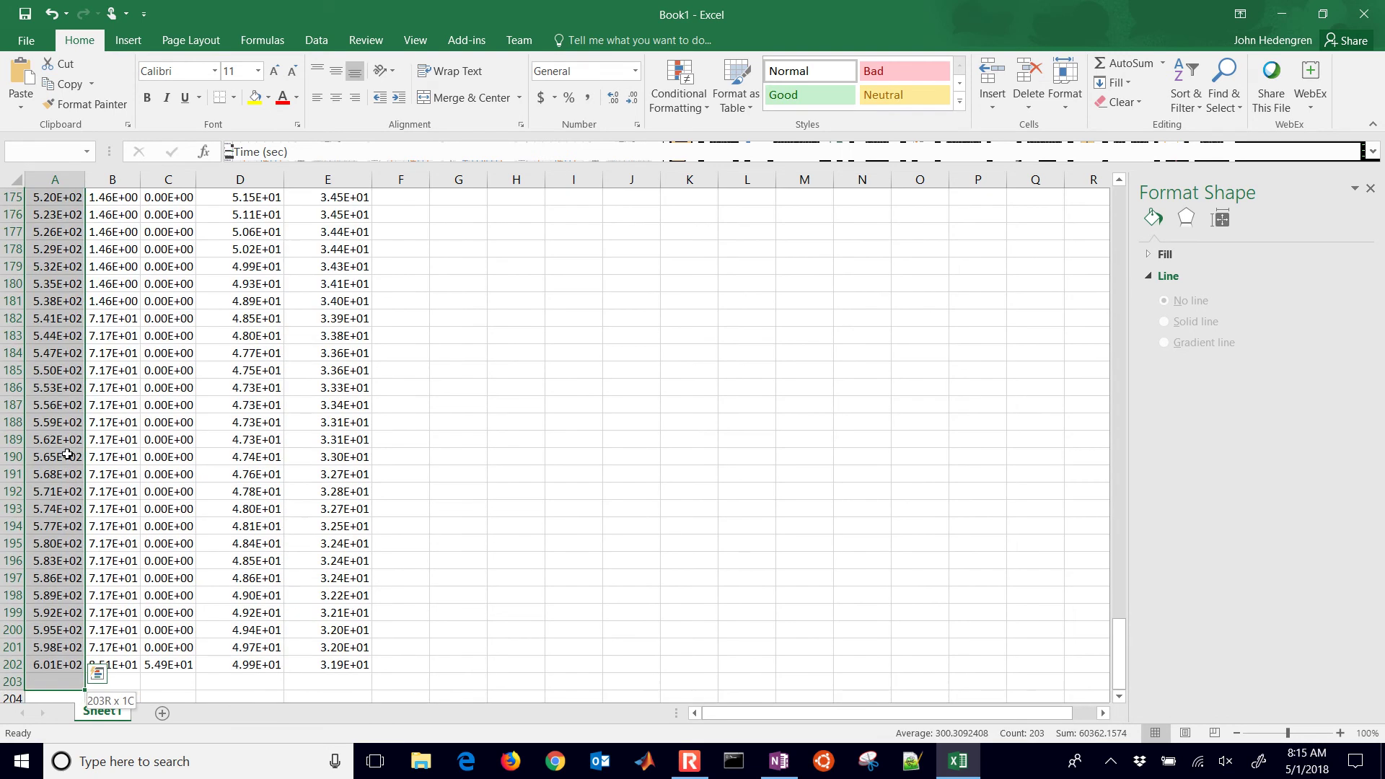
{"action": "key", "text": "shift+Up"}
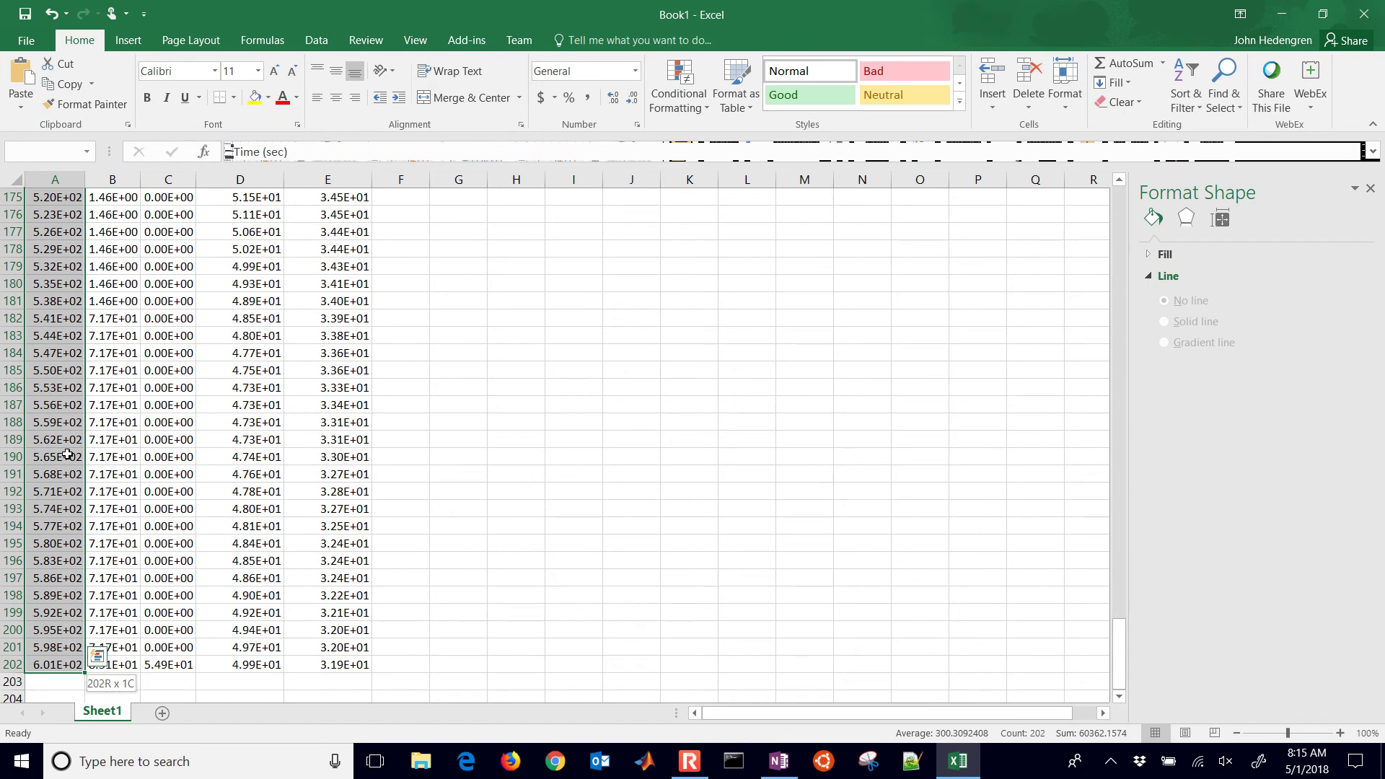
- Select A1:A202 together with both temperature columns D1:E202
{"action": "left_click", "coordinate": [319, 664]}
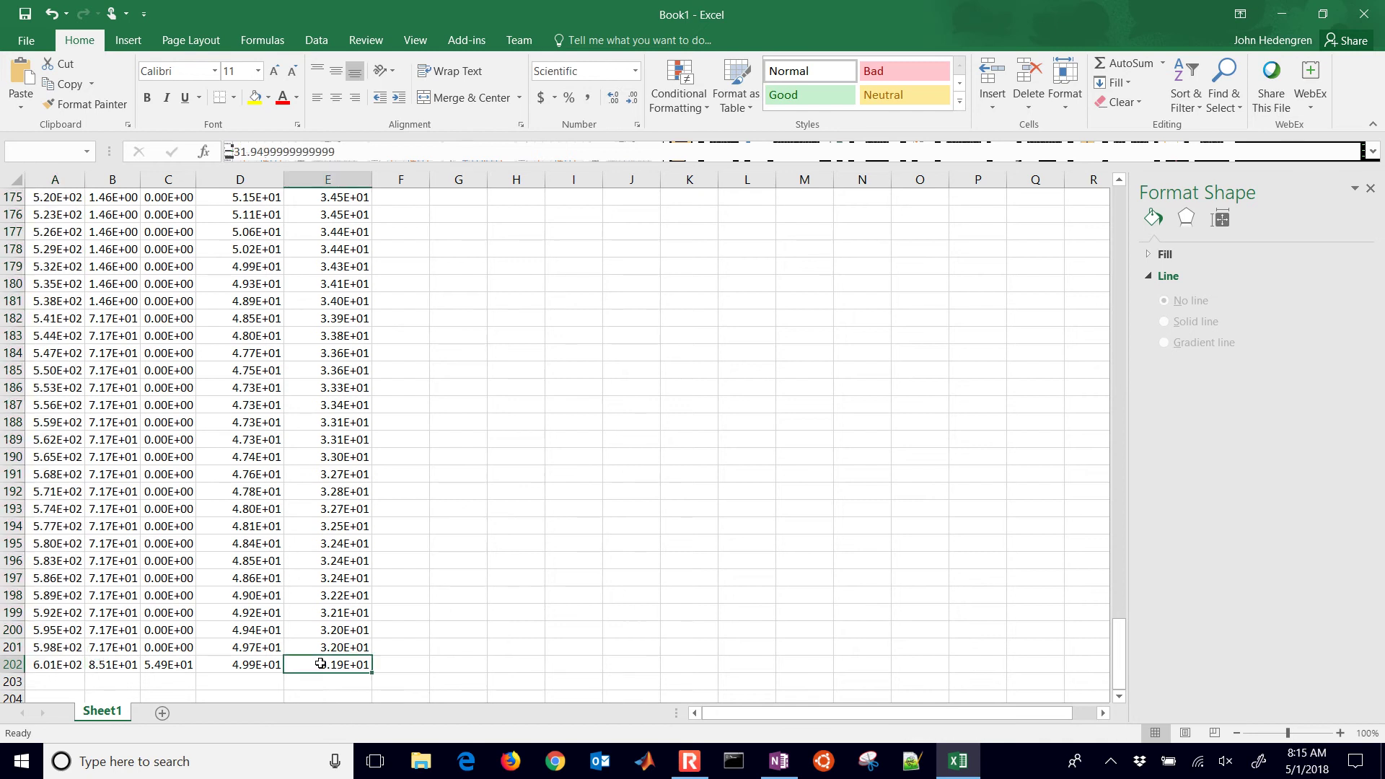
{"action": "left_click", "coordinate": [67, 665], "text": "ctrl"}
{"action": "key", "text": "ctrl+shift+Up"}
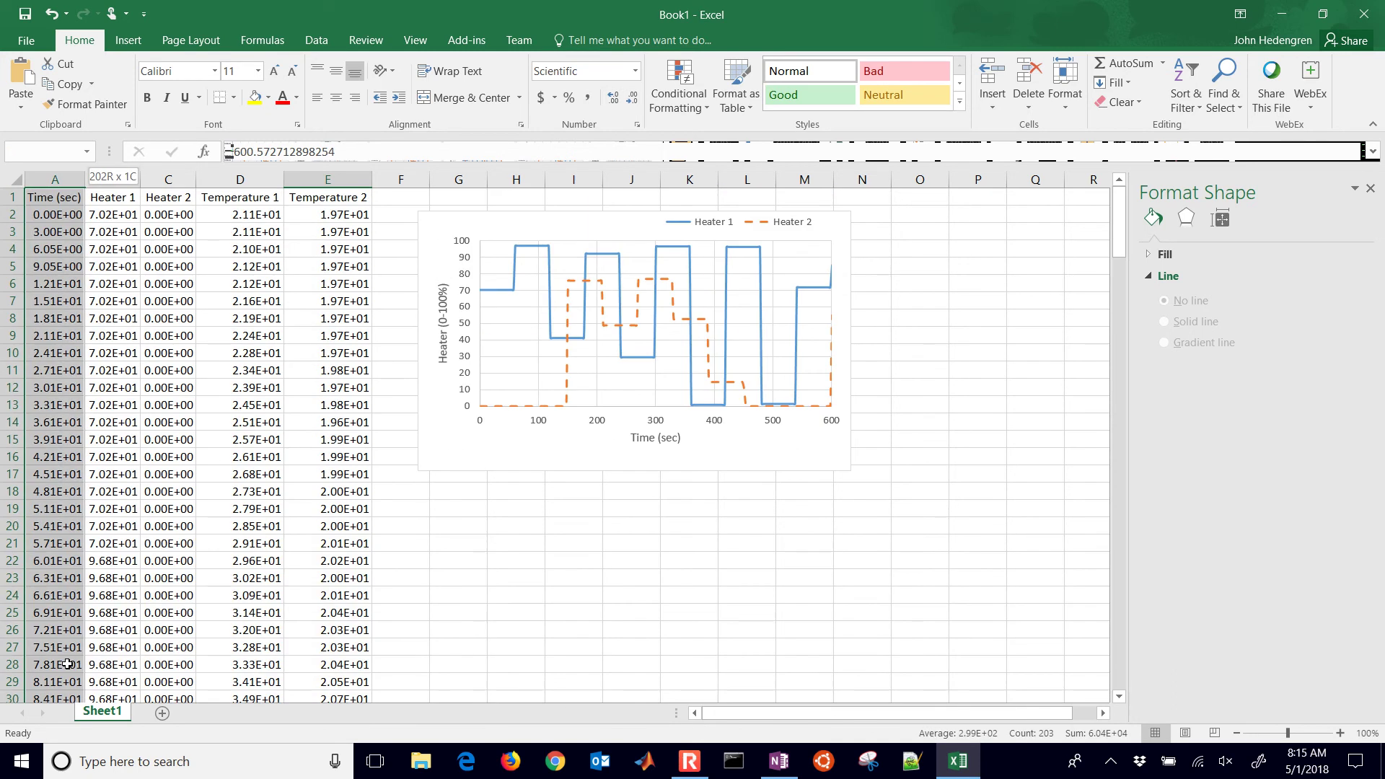
{"action": "left_click", "coordinate": [234, 201], "text": "ctrl"}
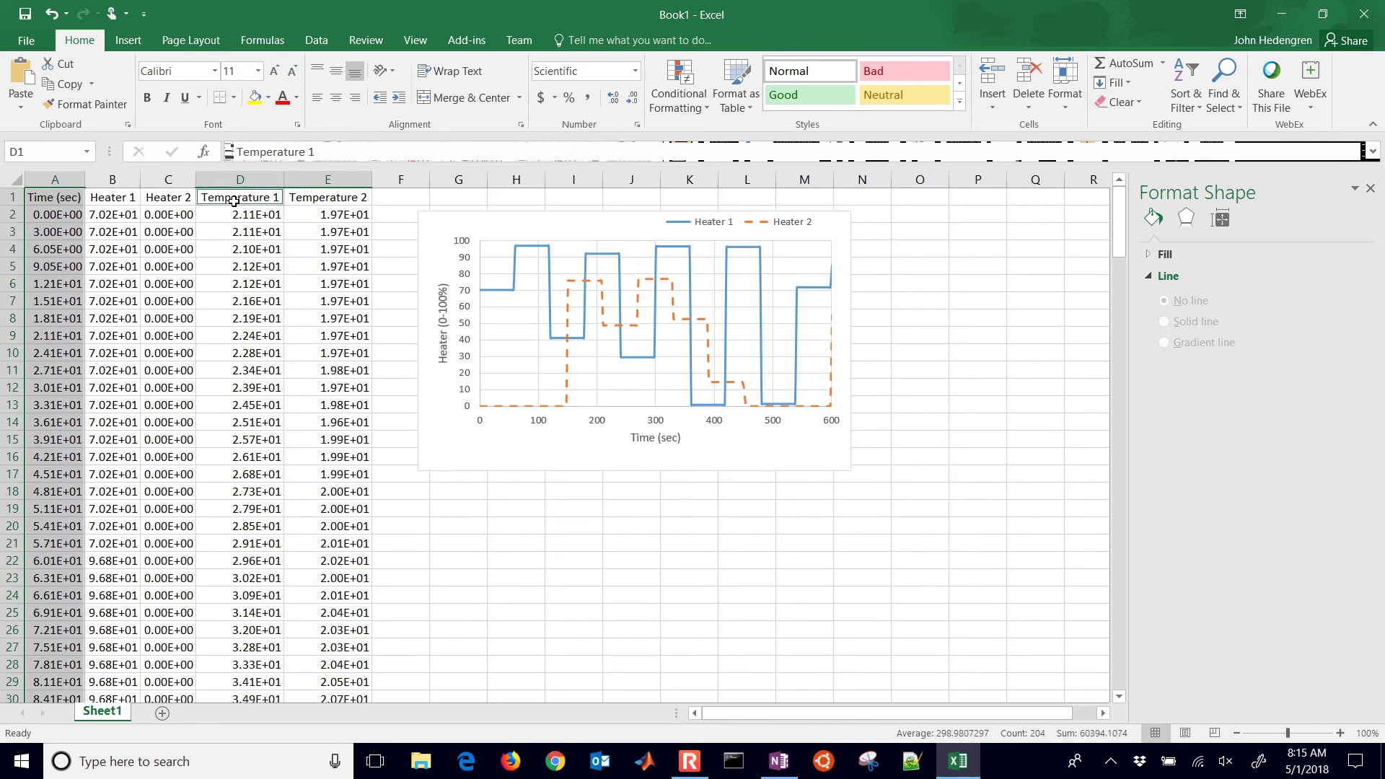
{"action": "key", "text": "ctrl+shift+Right"}
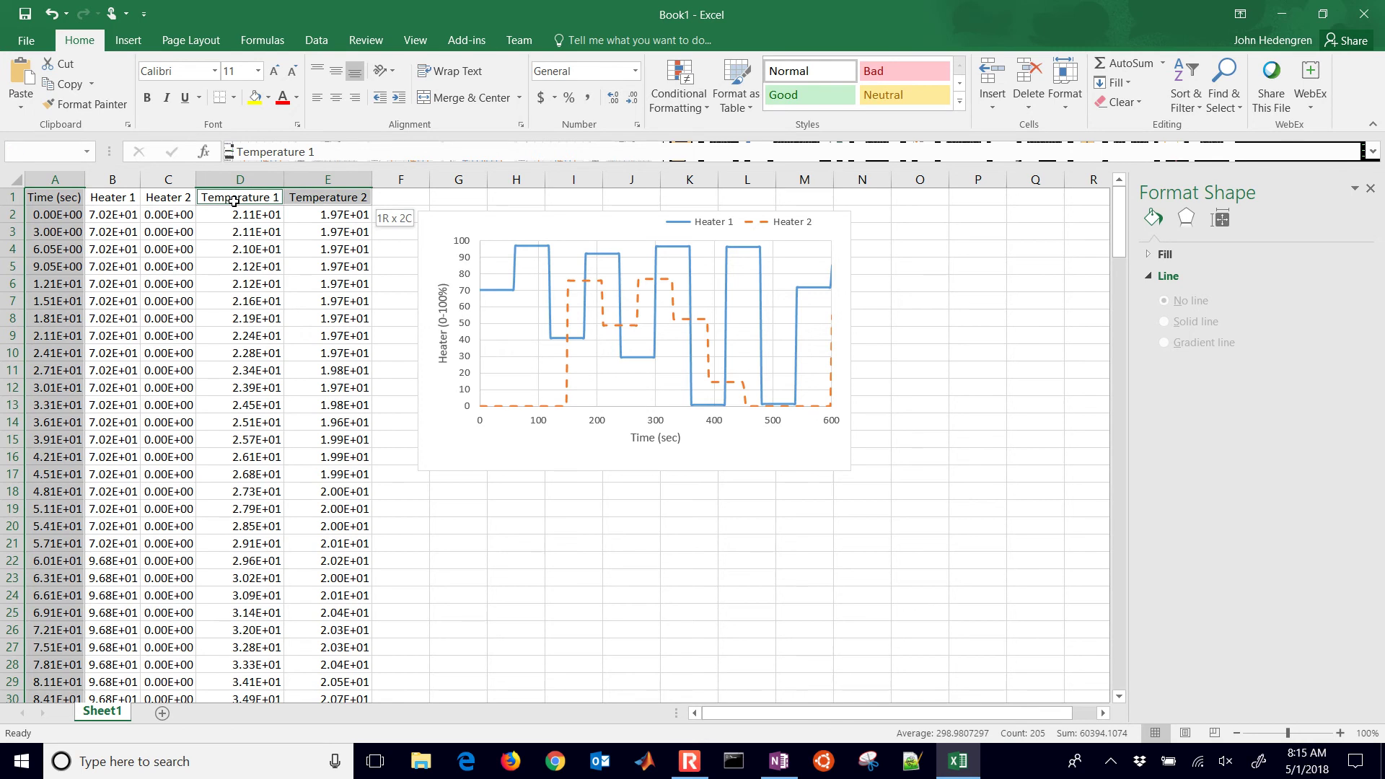
{"action": "key", "text": "ctrl+shift+Down"}
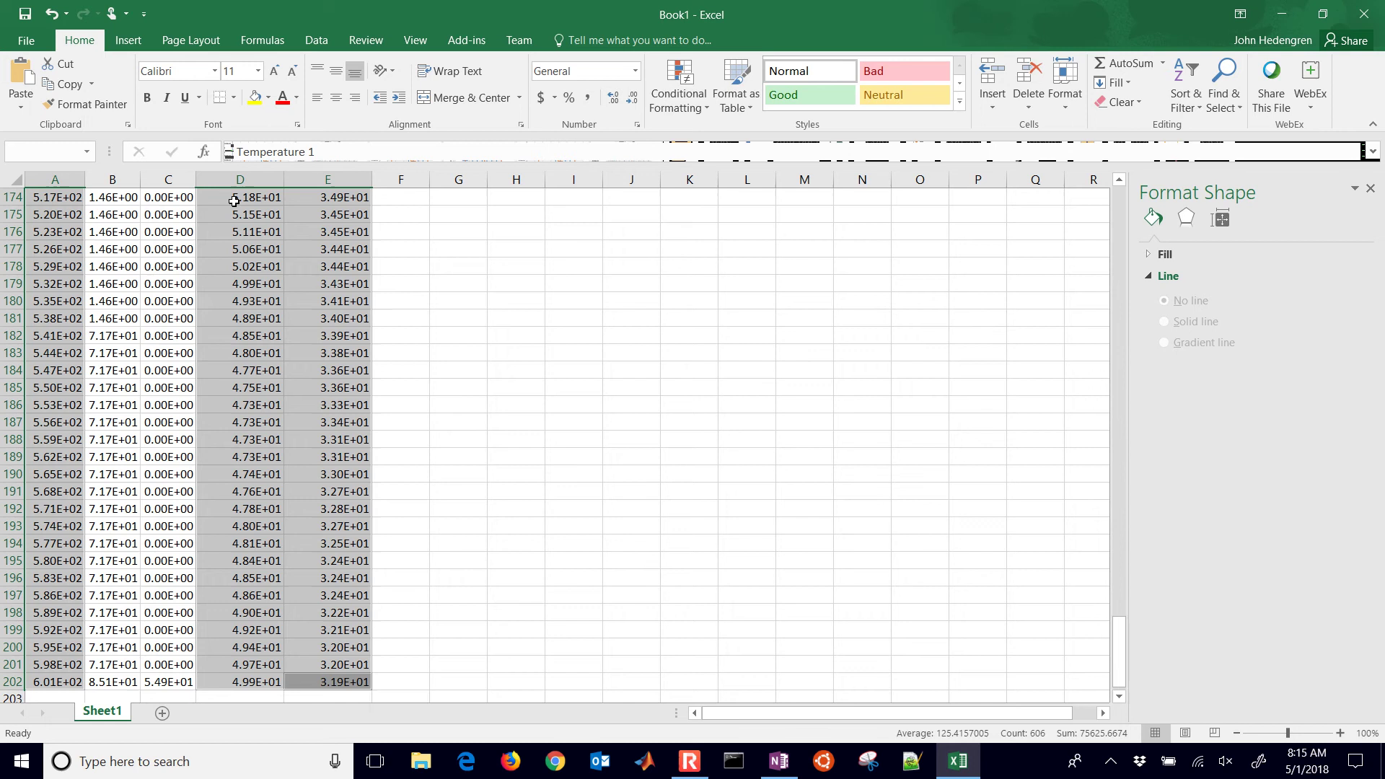
{"action": "left_click", "coordinate": [128, 44]}
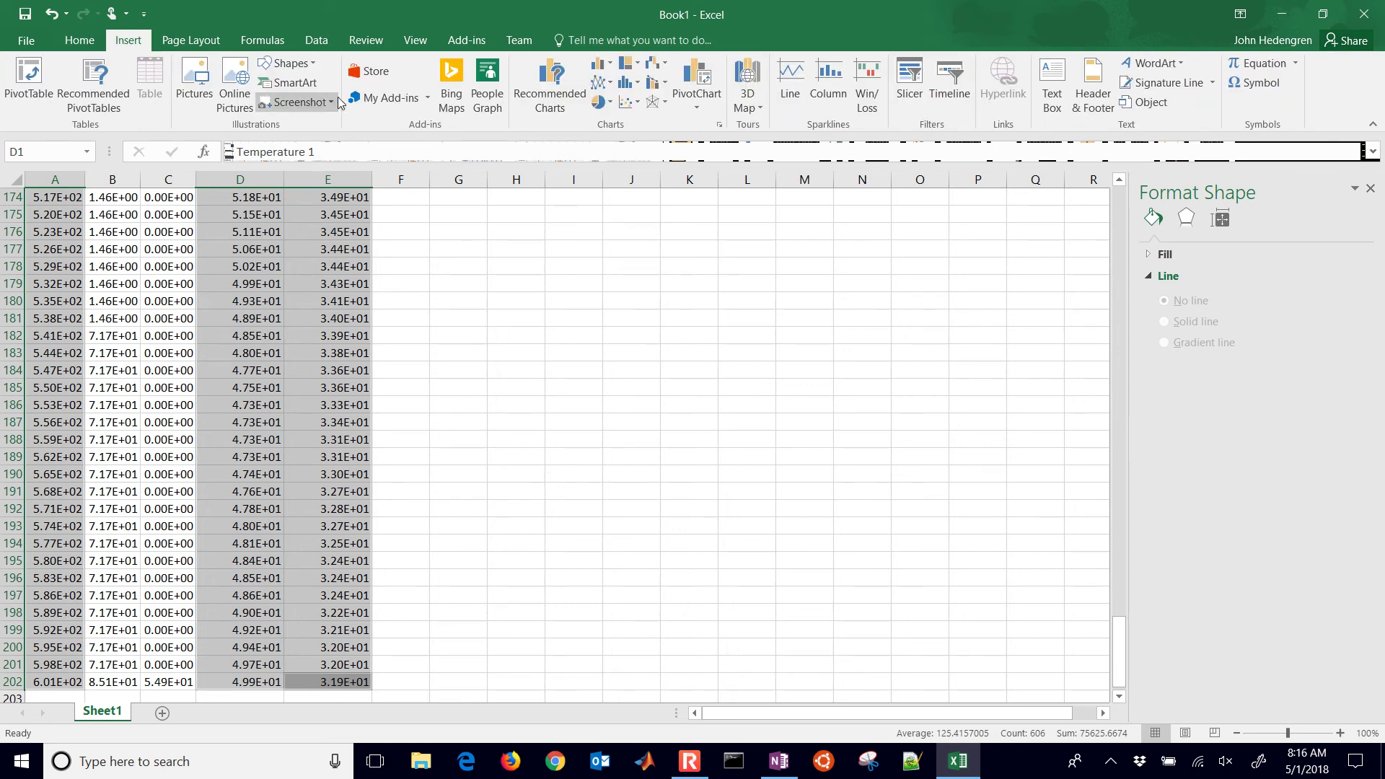
{"action": "left_click", "coordinate": [637, 101]}
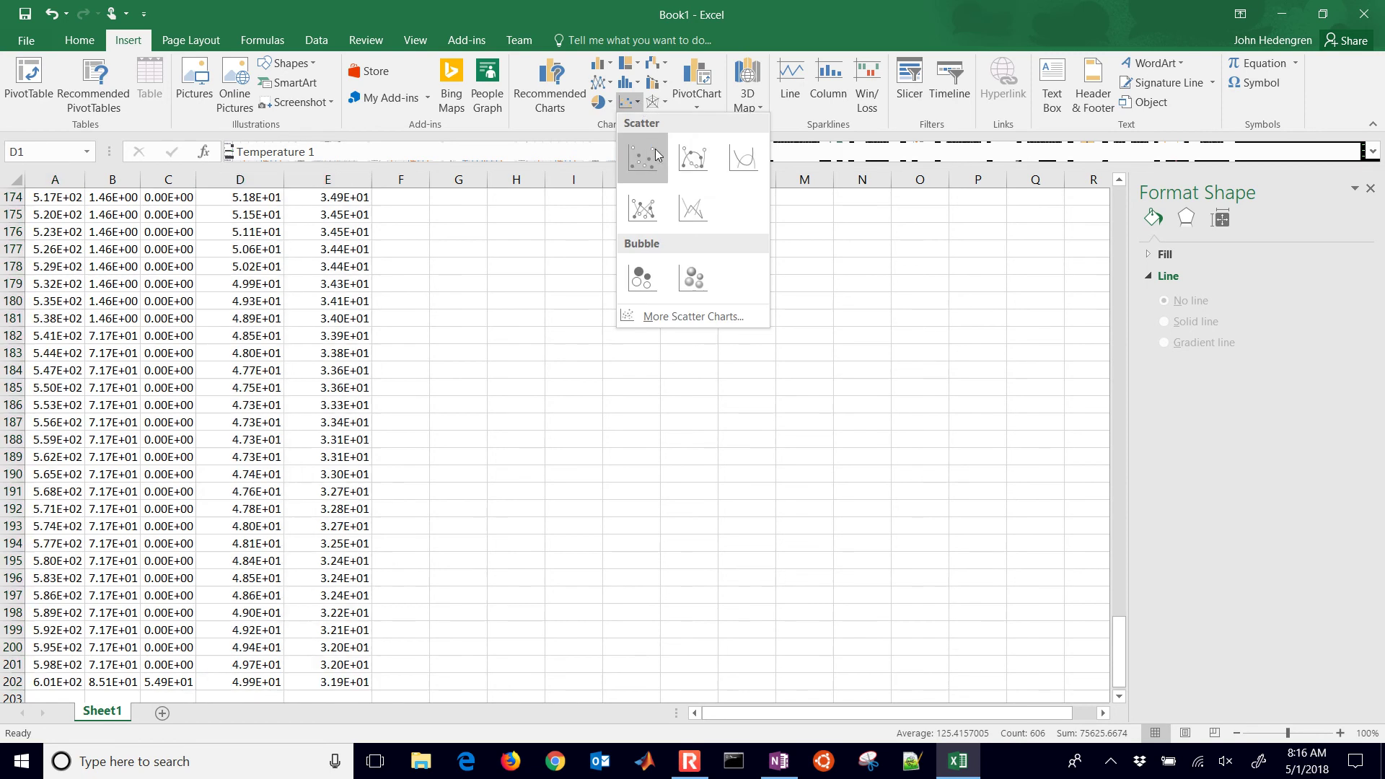
{"action": "left_click", "coordinate": [752, 169]}
{"action": "left_click", "coordinate": [686, 423]}
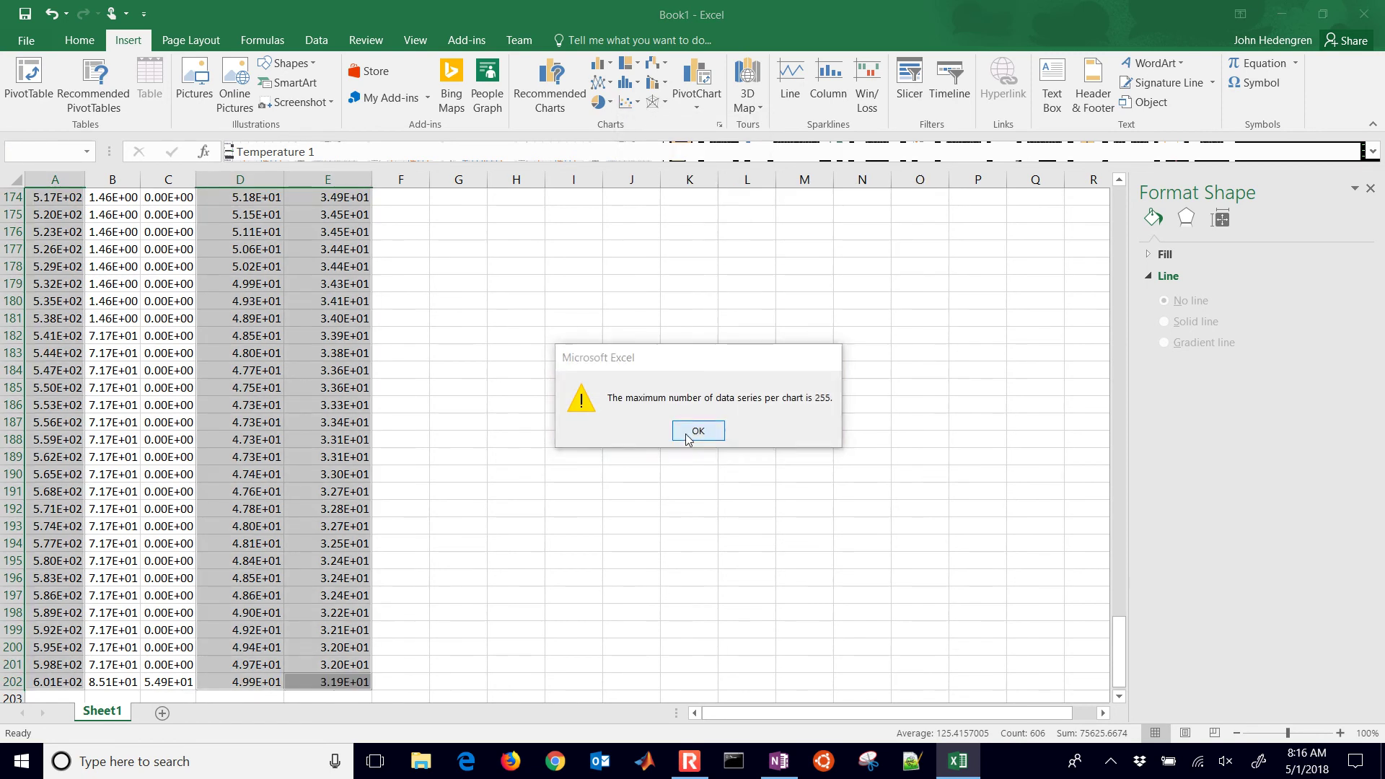
{"action": "left_click", "coordinate": [833, 455]}
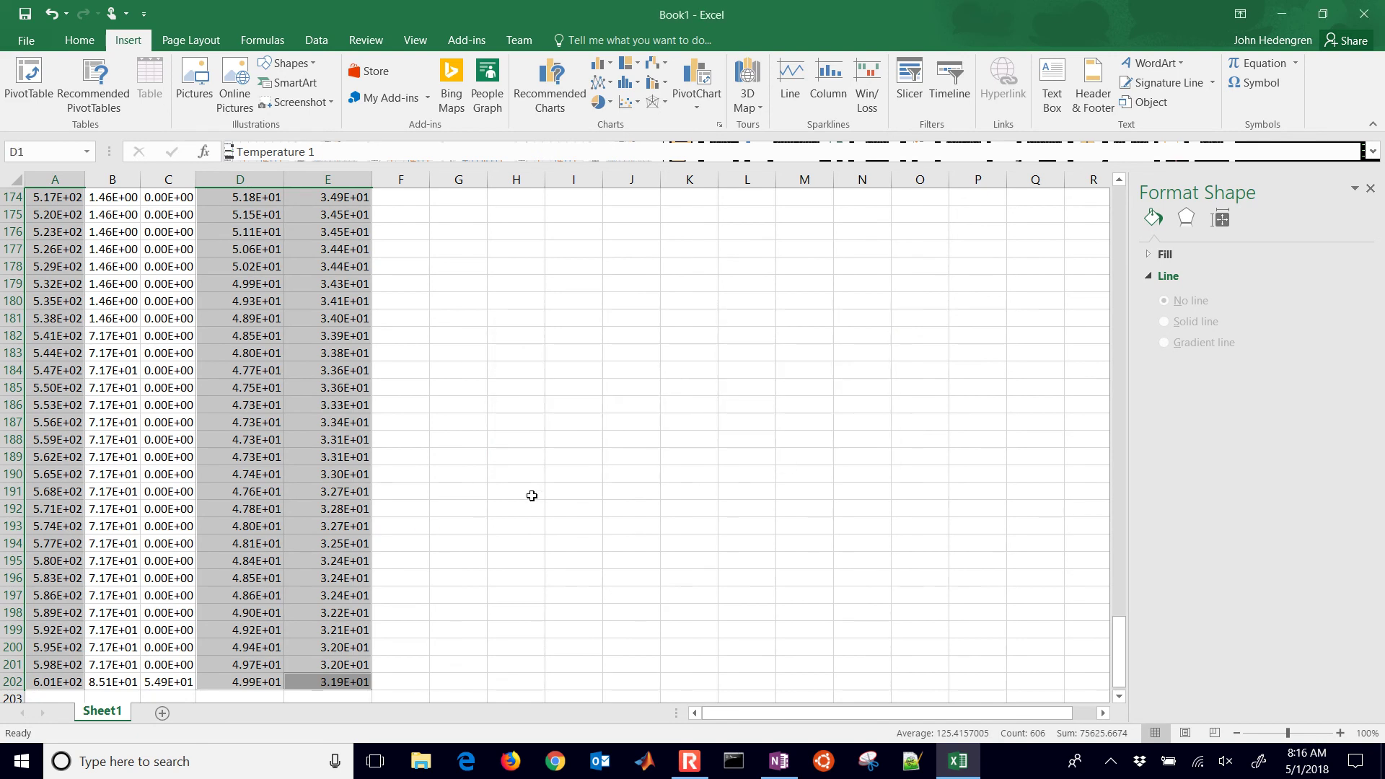
{"action": "left_click", "coordinate": [532, 495]}
{"action": "scroll", "coordinate": [402, 494], "scroll_direction": "up", "scroll_amount": 17}
- Select columns A, D and E and insert a Scatter with Smooth Lines chart
{"action": "left_click", "coordinate": [45, 284]}
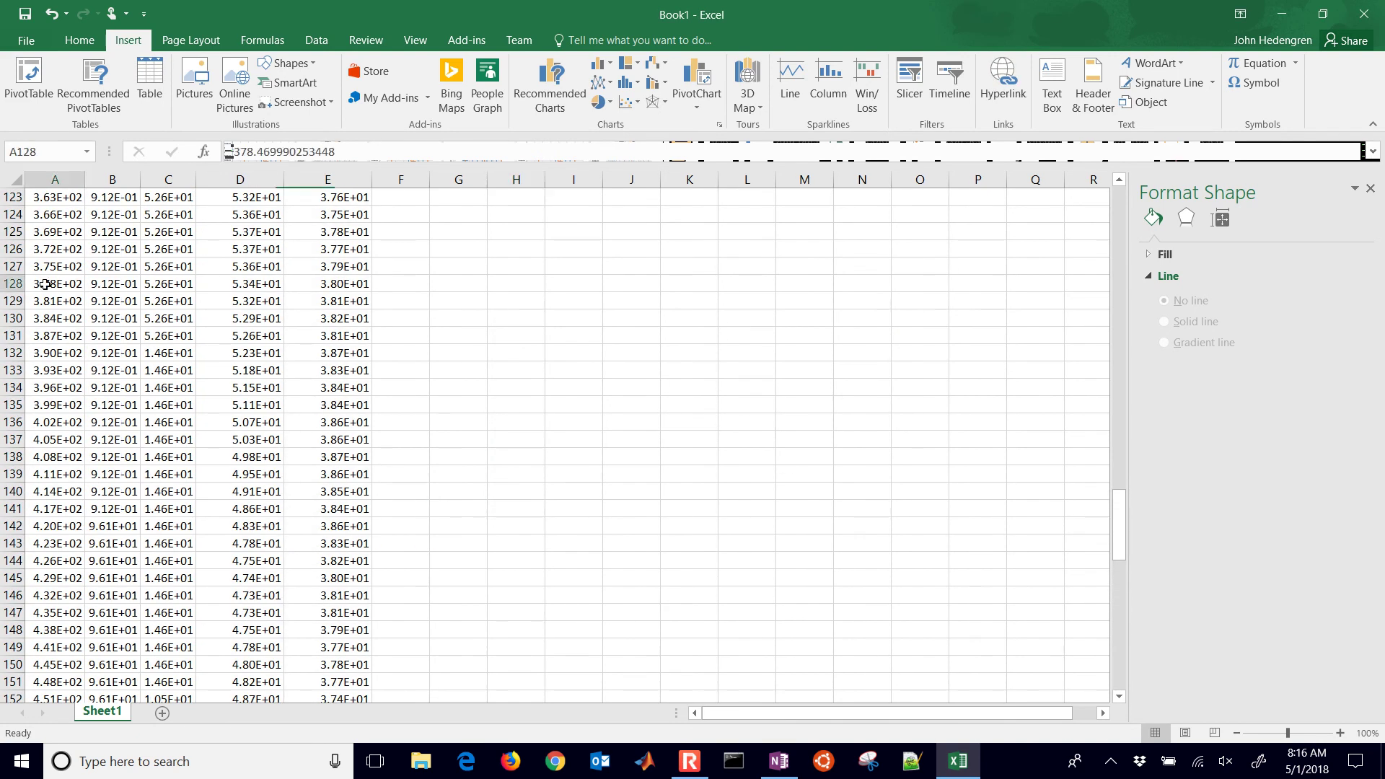
{"action": "key", "text": "ctrl+Home"}
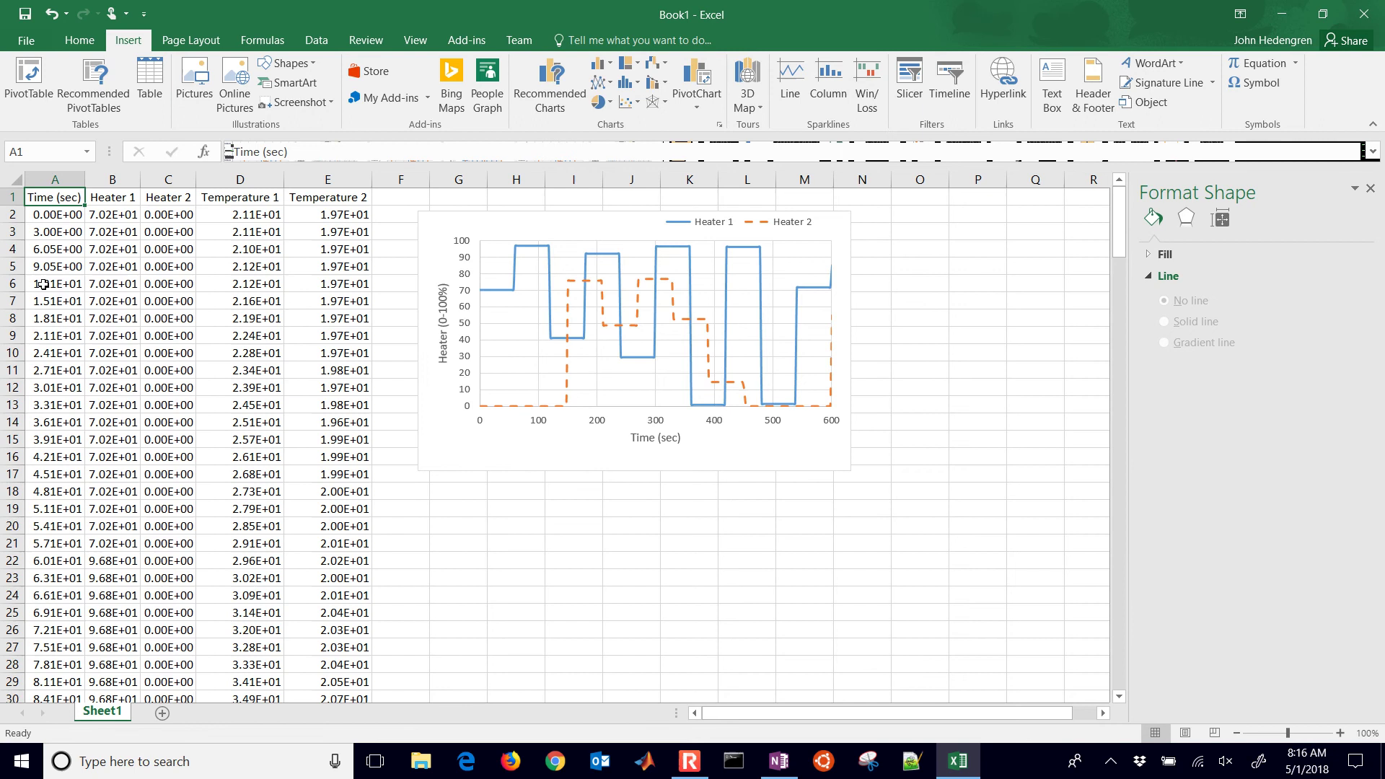
{"action": "left_click", "coordinate": [55, 178]}
{"action": "left_click", "coordinate": [241, 179], "text": "ctrl"}
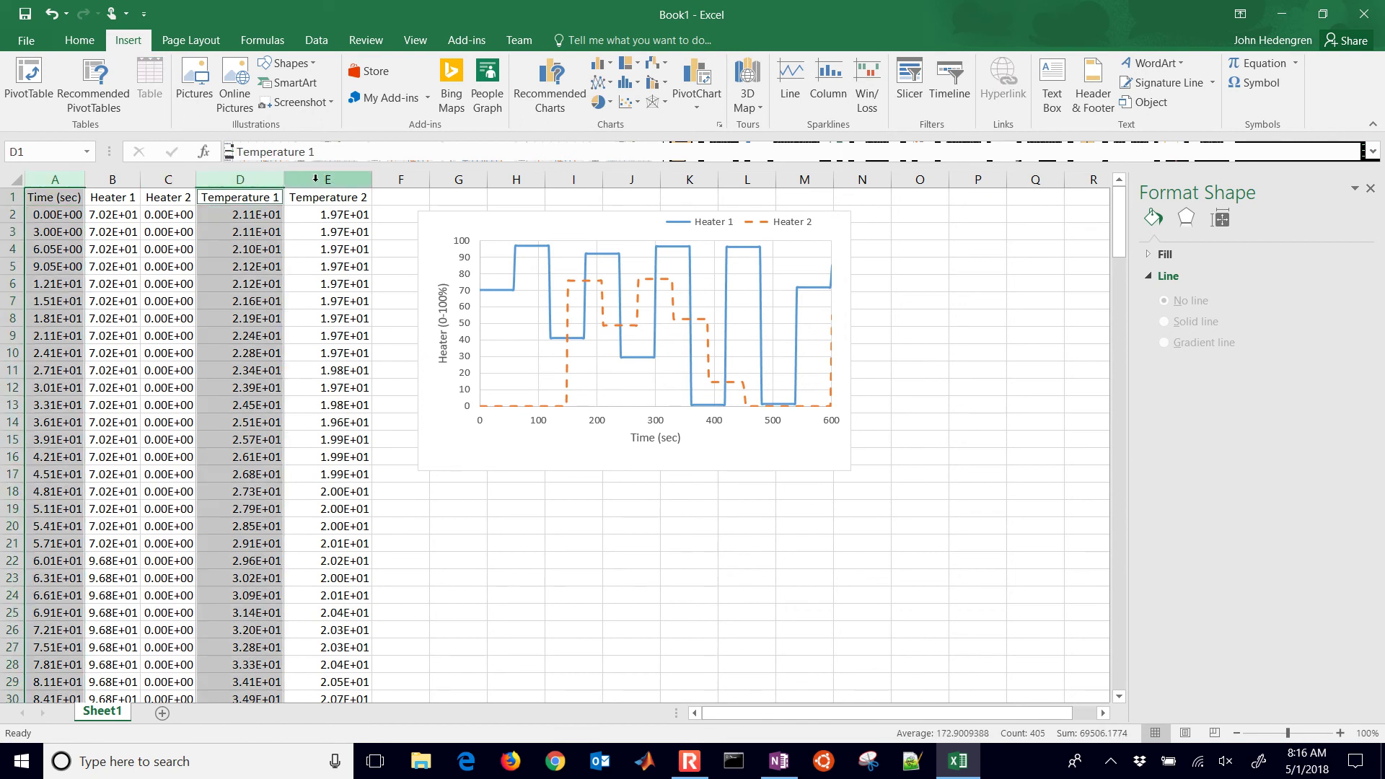
{"action": "left_click", "coordinate": [320, 179], "text": "ctrl"}
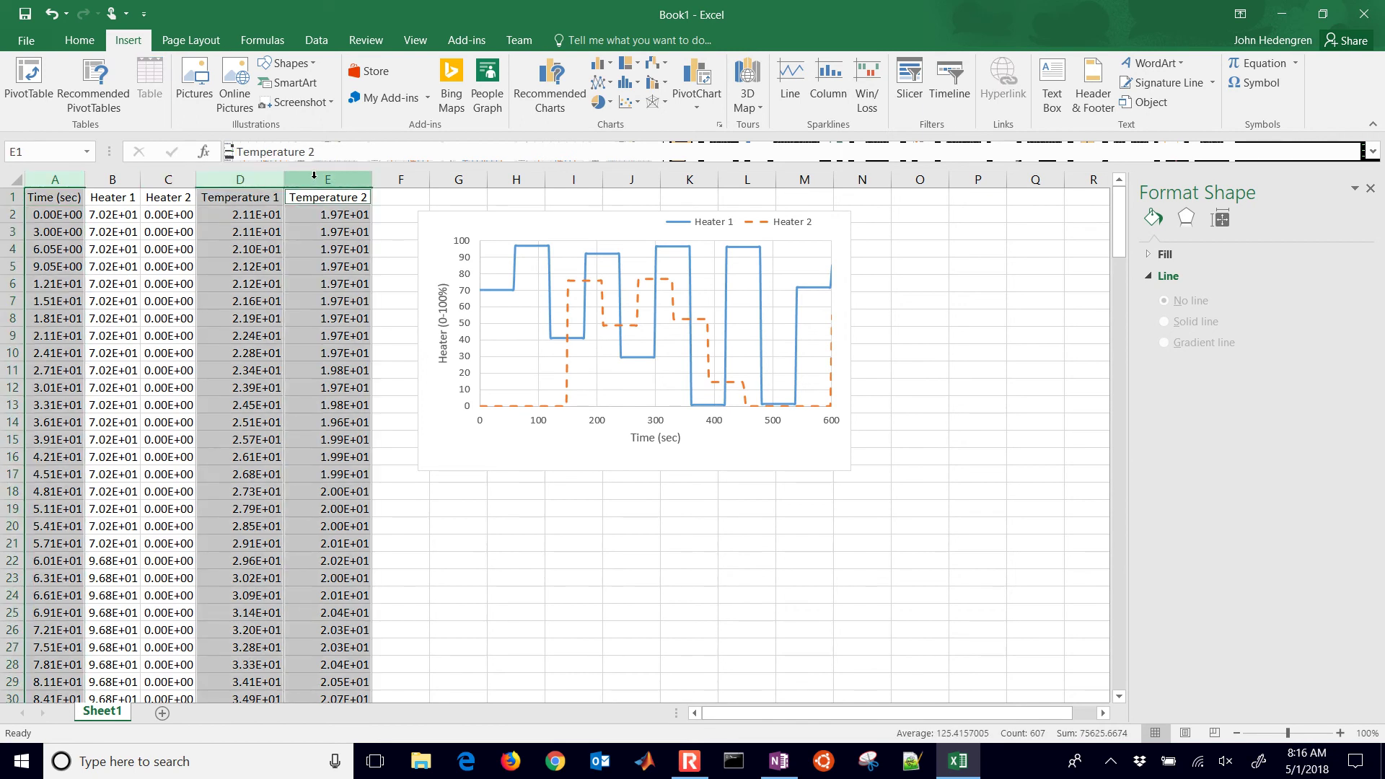
{"action": "left_click", "coordinate": [637, 103]}
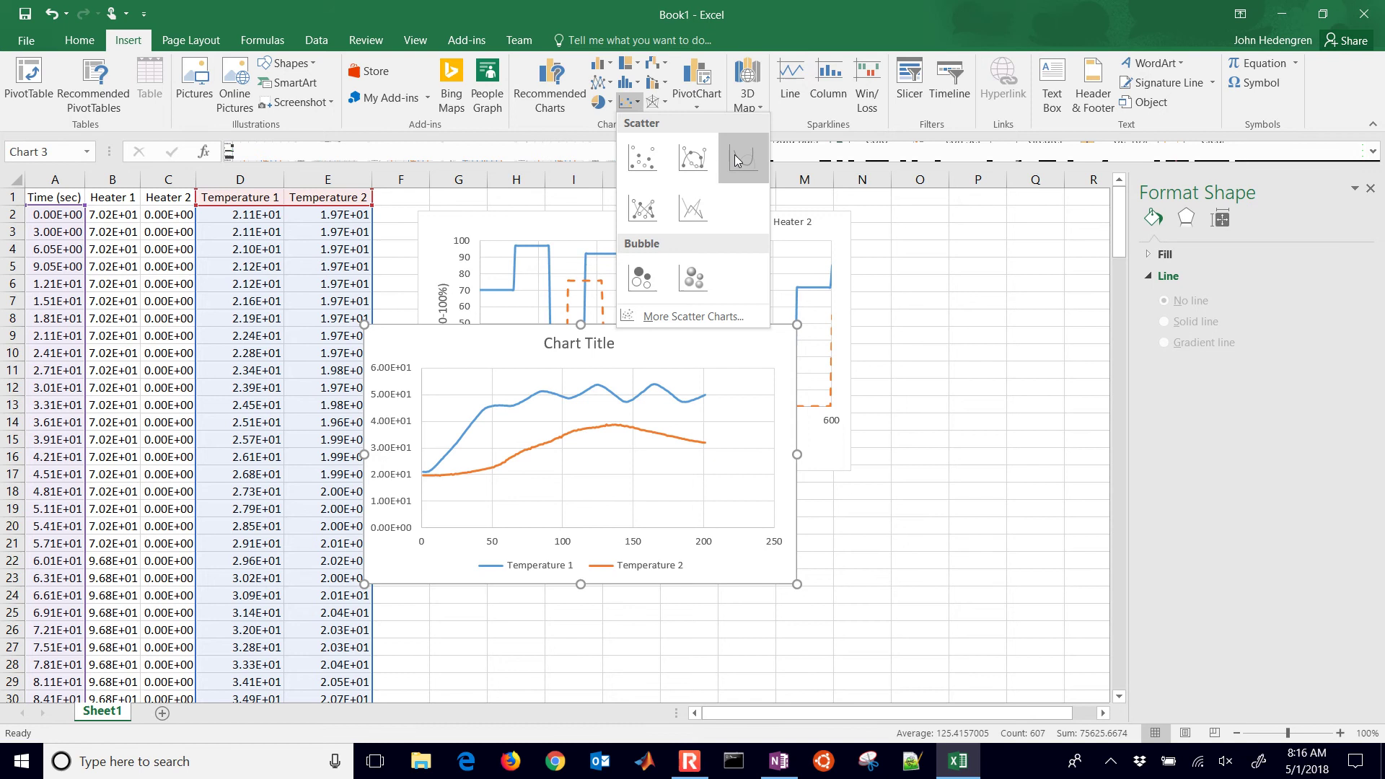
{"action": "left_click", "coordinate": [735, 155]}
- Trim the temperature chart's data ranges so they end at row 202
{"action": "scroll", "coordinate": [92, 610], "scroll_direction": "down", "scroll_amount": 3}
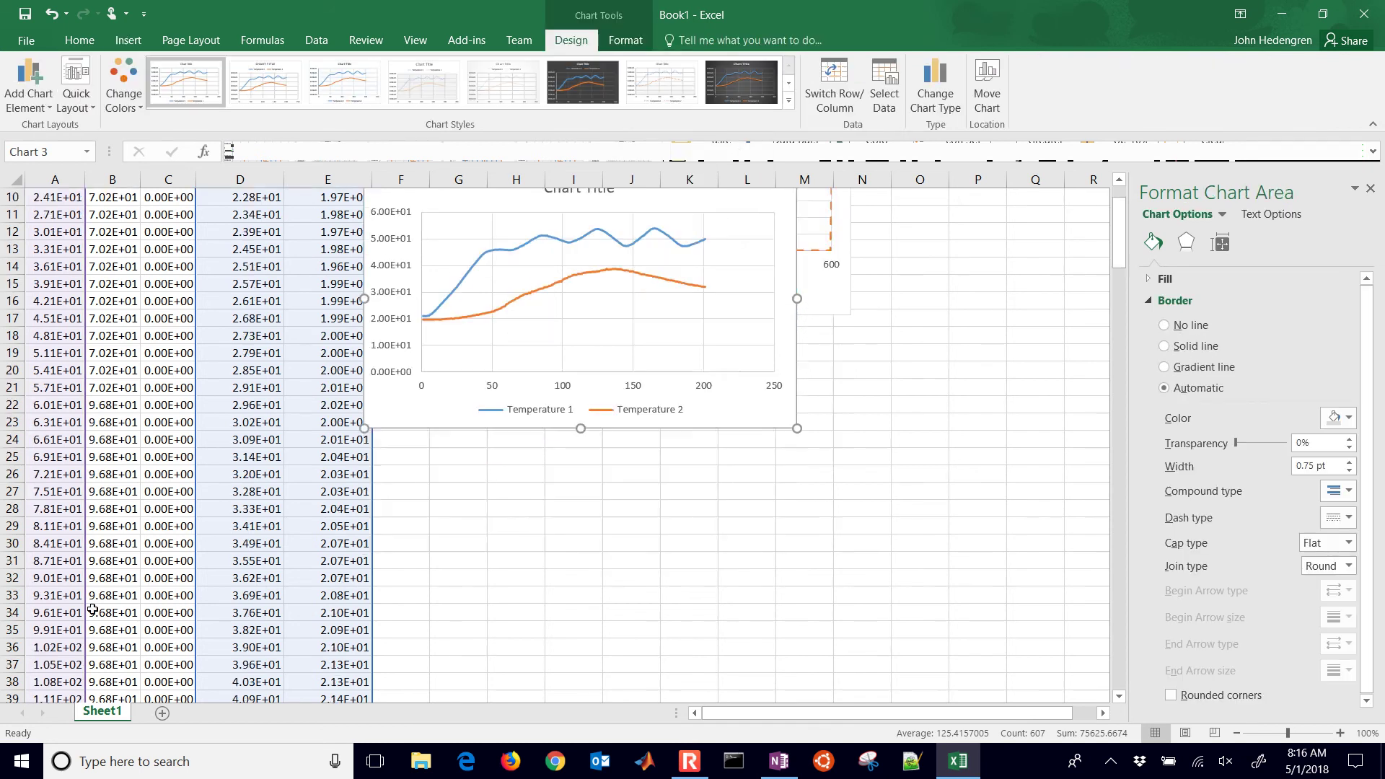
{"action": "scroll", "coordinate": [93, 609], "scroll_direction": "down", "scroll_amount": 20}
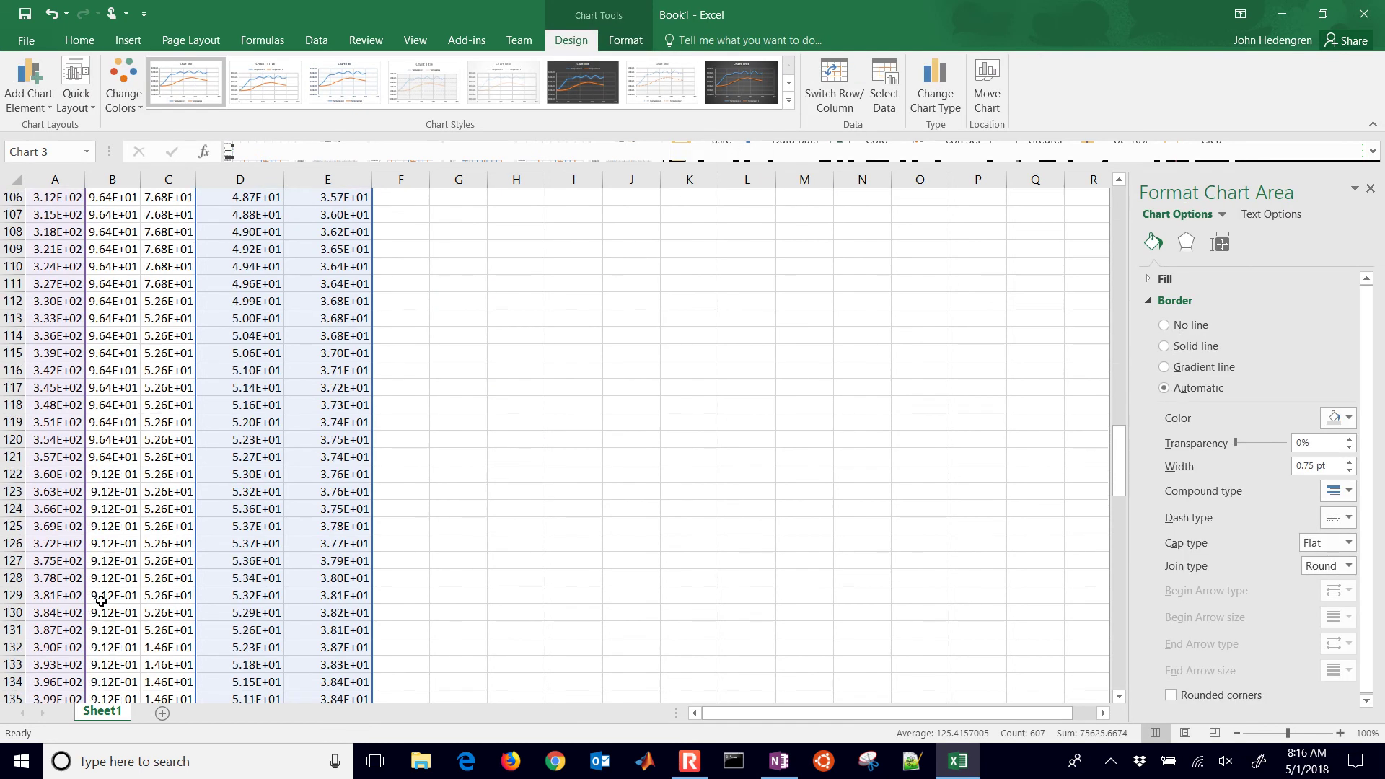
{"action": "scroll", "coordinate": [101, 601], "scroll_direction": "down", "scroll_amount": 20}
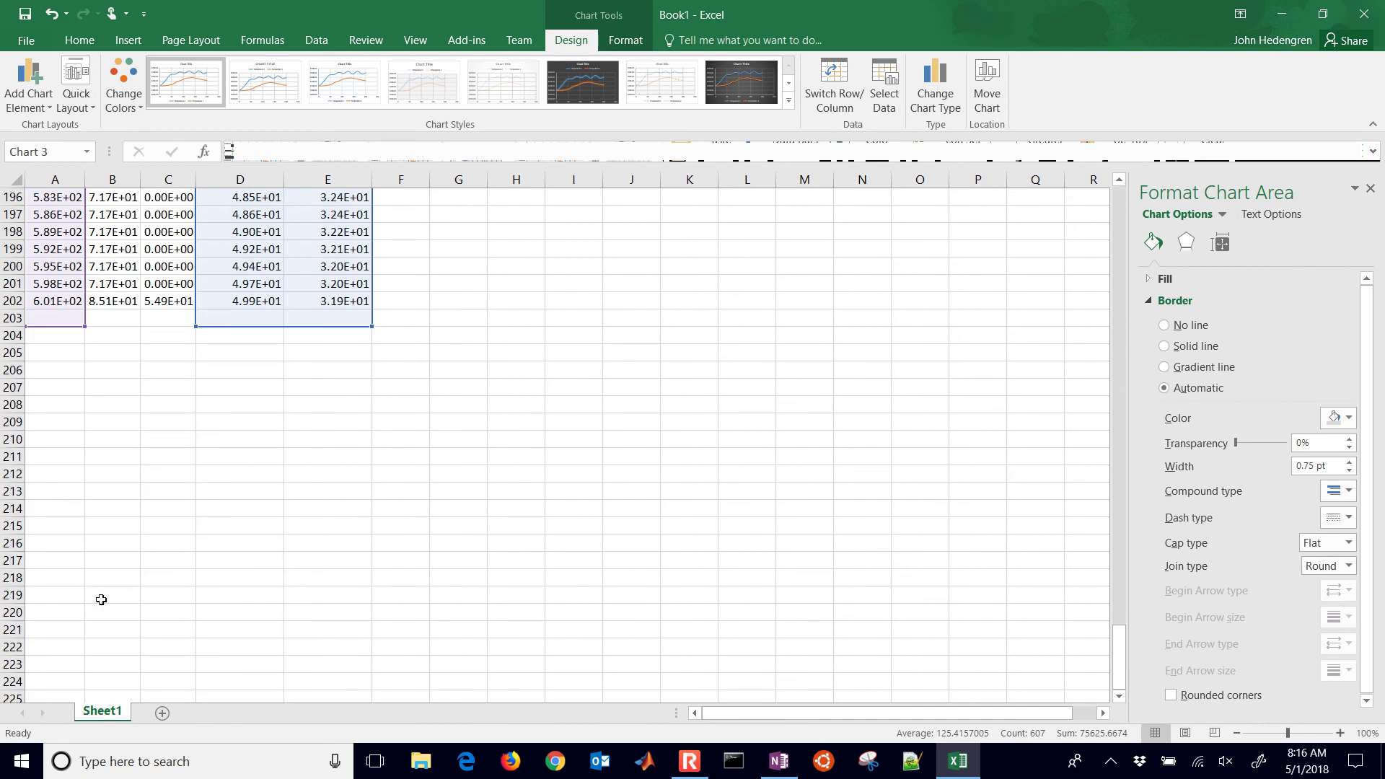
{"action": "left_click_drag", "start_coordinate": [85, 322], "coordinate": [87, 312]}
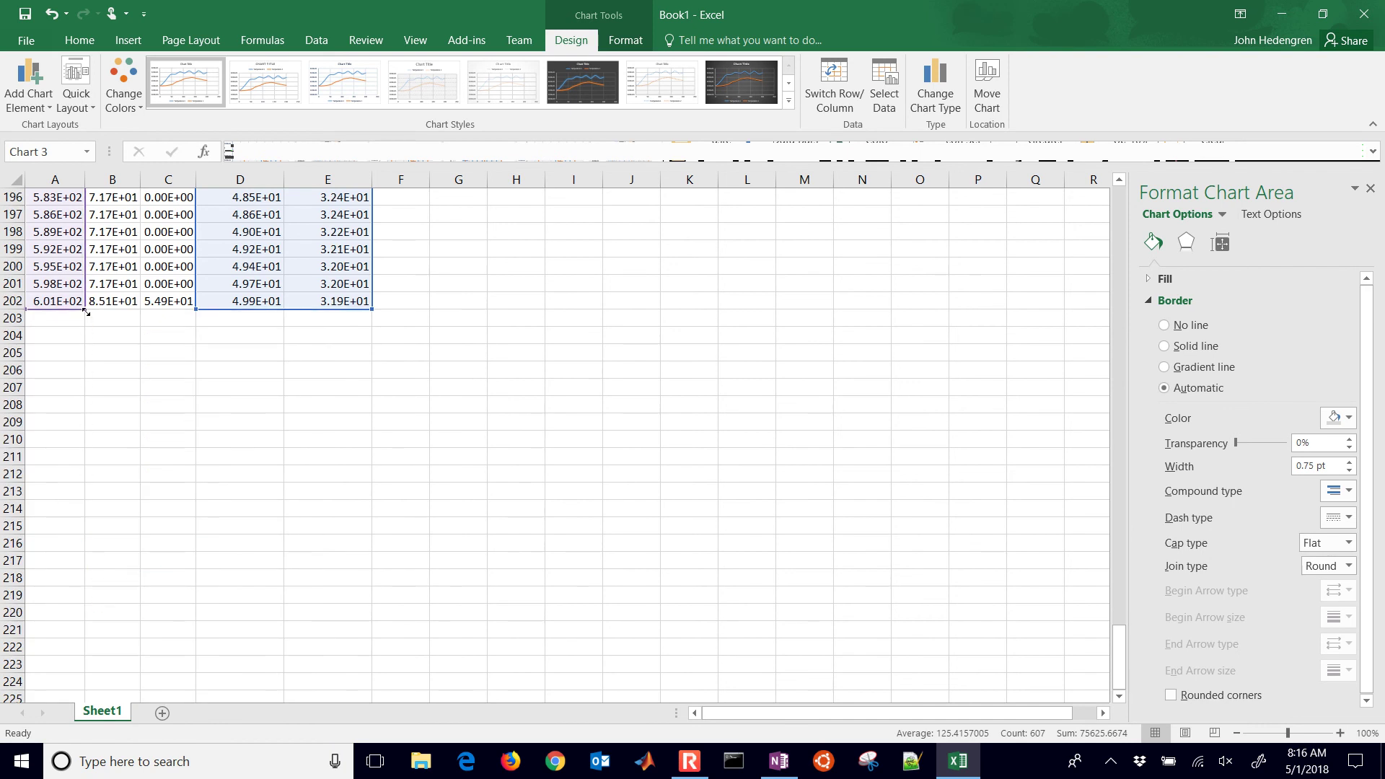
- Move the temperature chart directly below the Heater chart
{"action": "scroll", "coordinate": [303, 444], "scroll_direction": "up", "scroll_amount": 20}
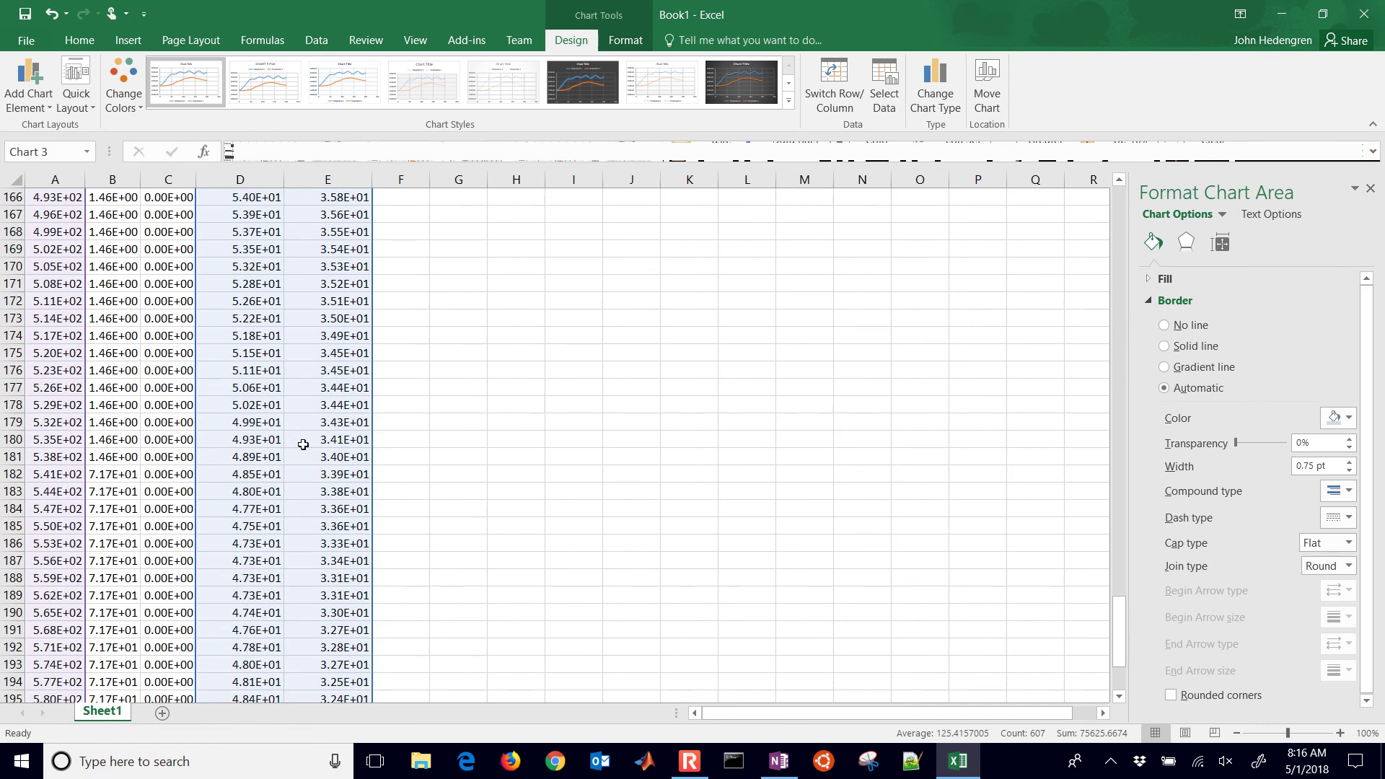
{"action": "scroll", "coordinate": [303, 444], "scroll_direction": "up", "scroll_amount": 20}
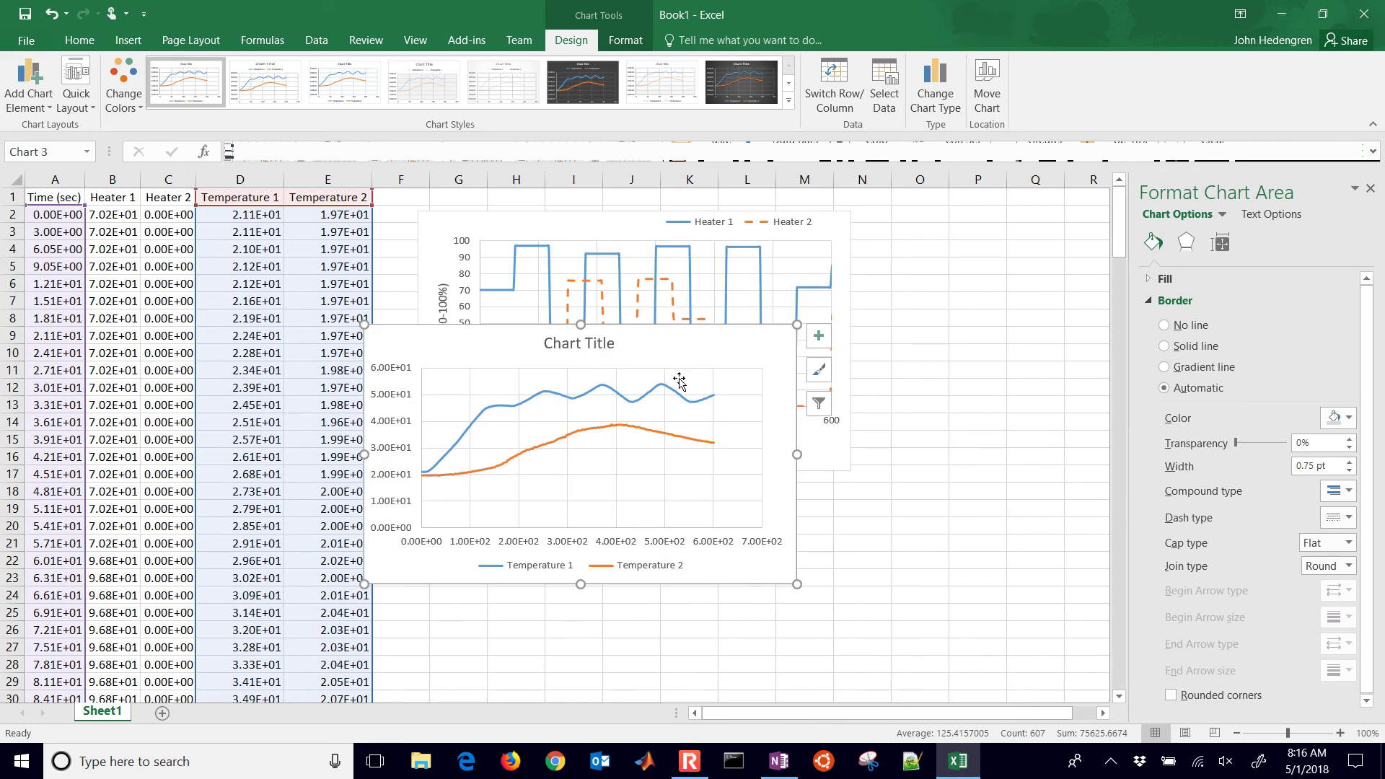
{"action": "left_click_drag", "start_coordinate": [680, 349], "coordinate": [735, 499]}
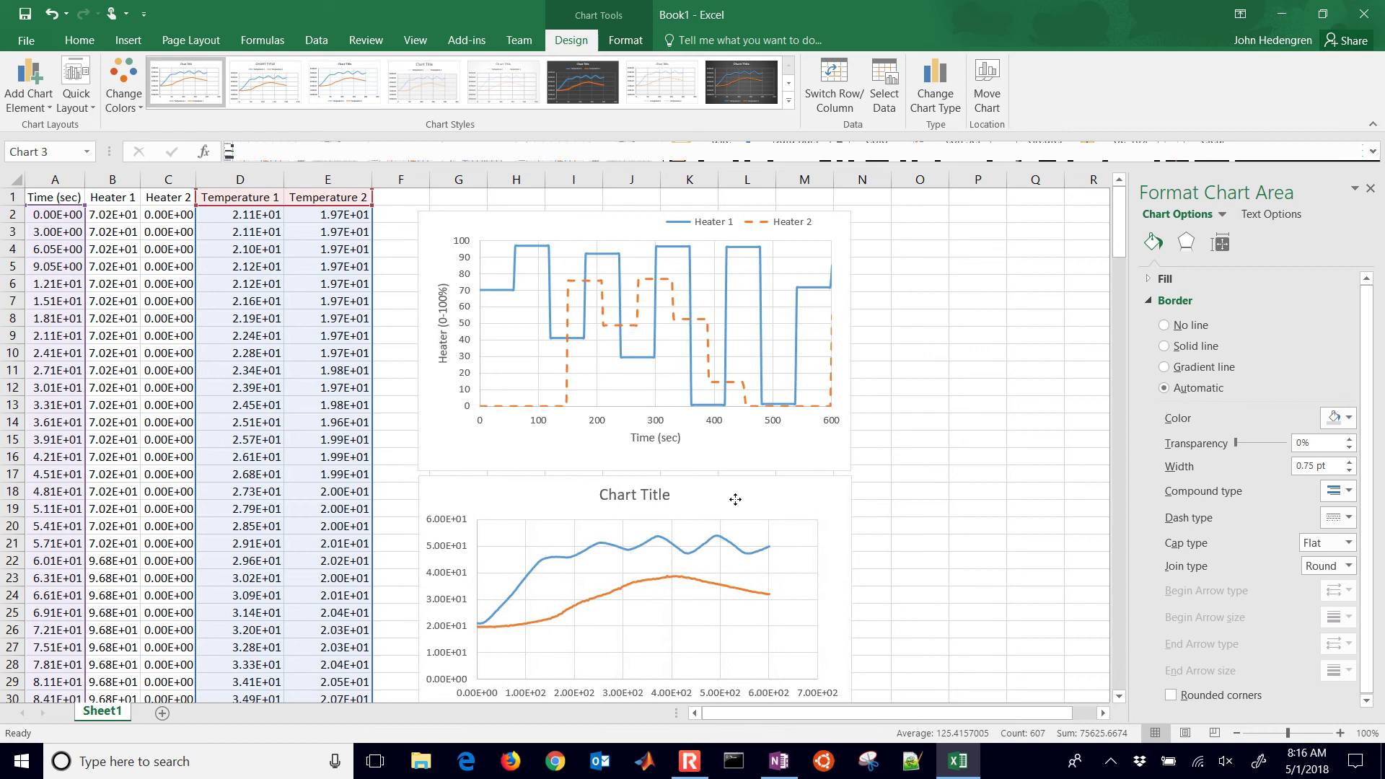
{"action": "left_click", "coordinate": [494, 449]}
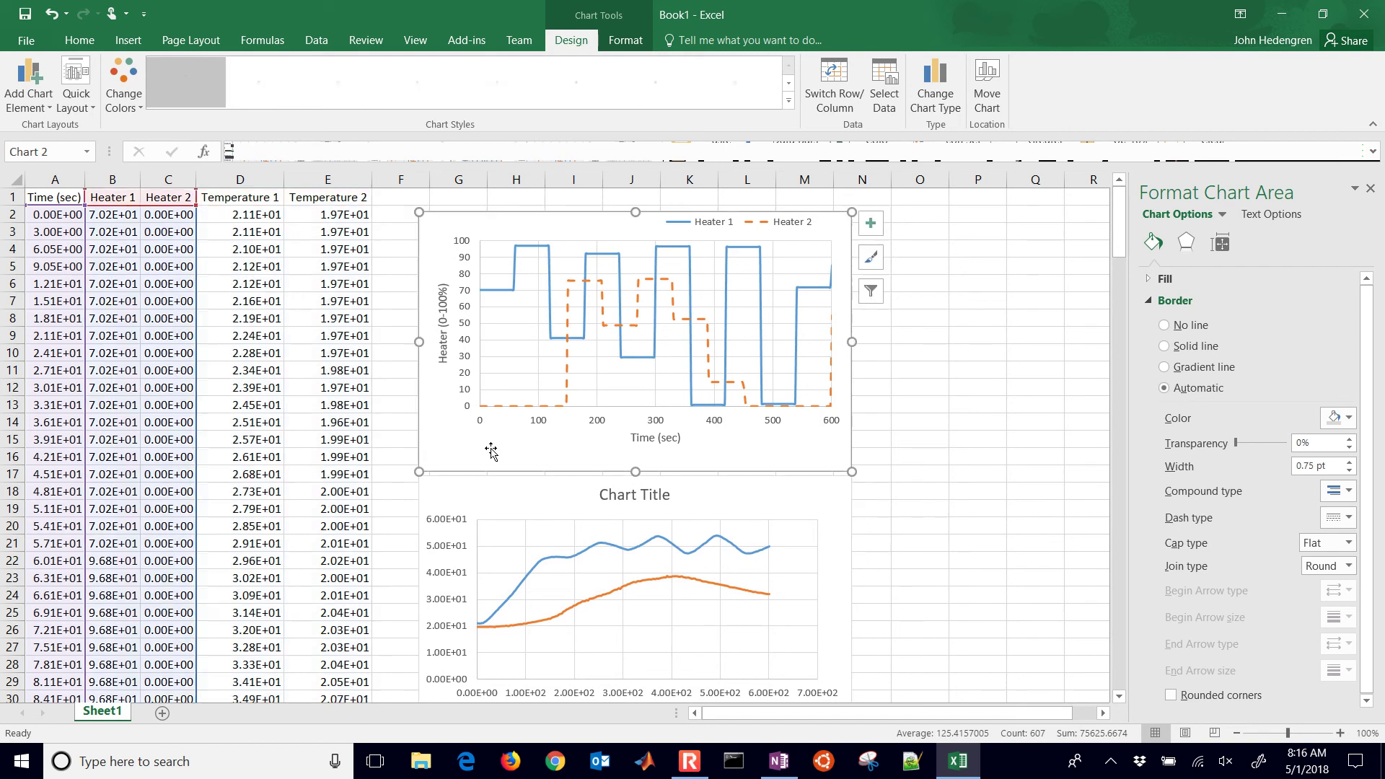
{"action": "left_click", "coordinate": [80, 41]}
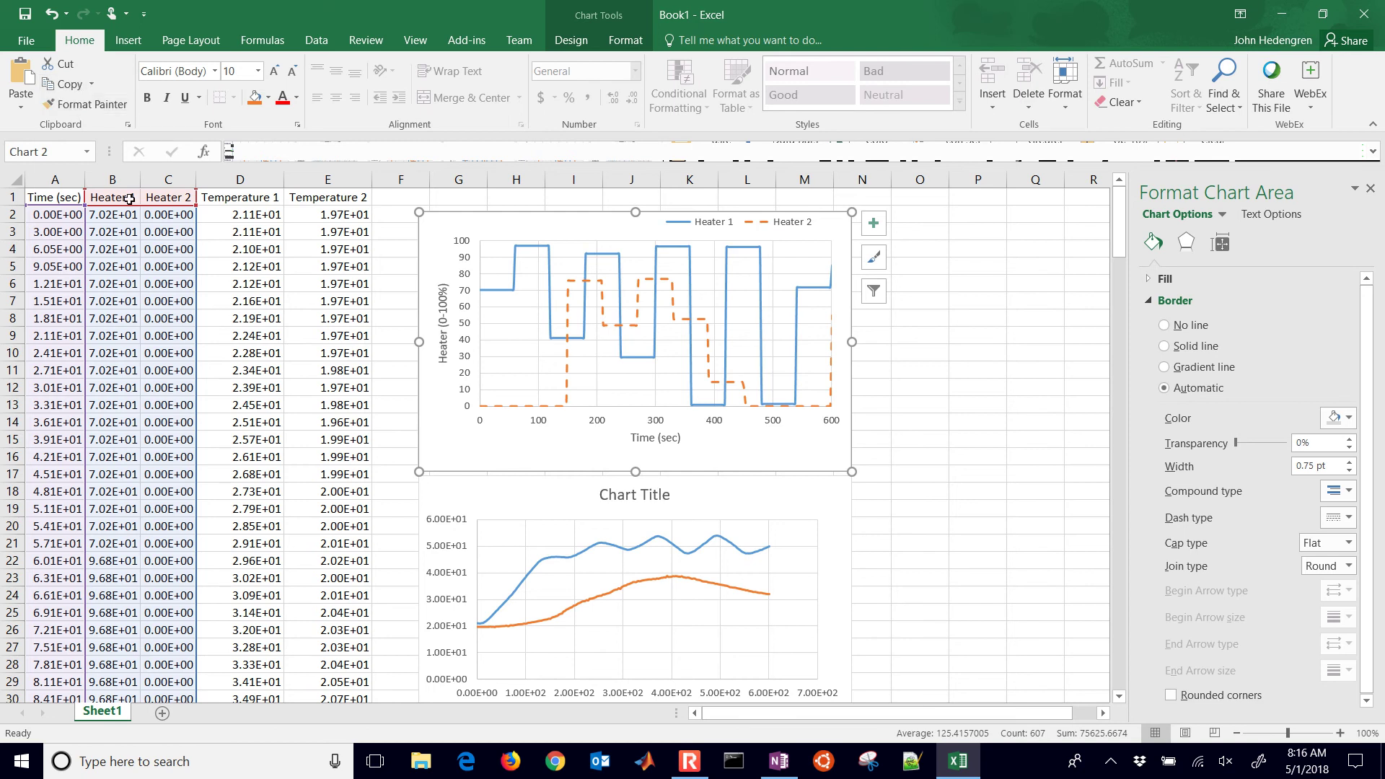
{"action": "left_click", "coordinate": [451, 505]}
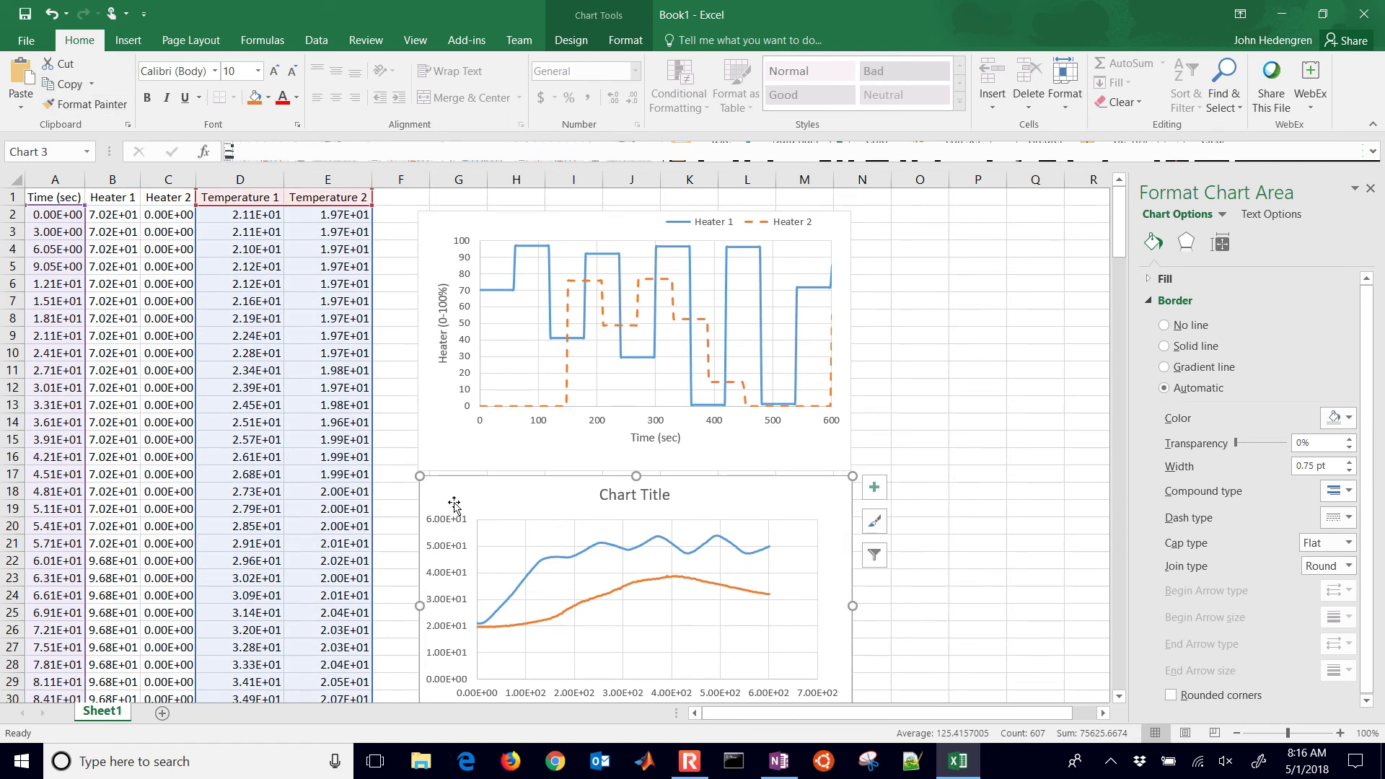
{"action": "scroll", "coordinate": [566, 518], "scroll_direction": "down", "scroll_amount": 3}
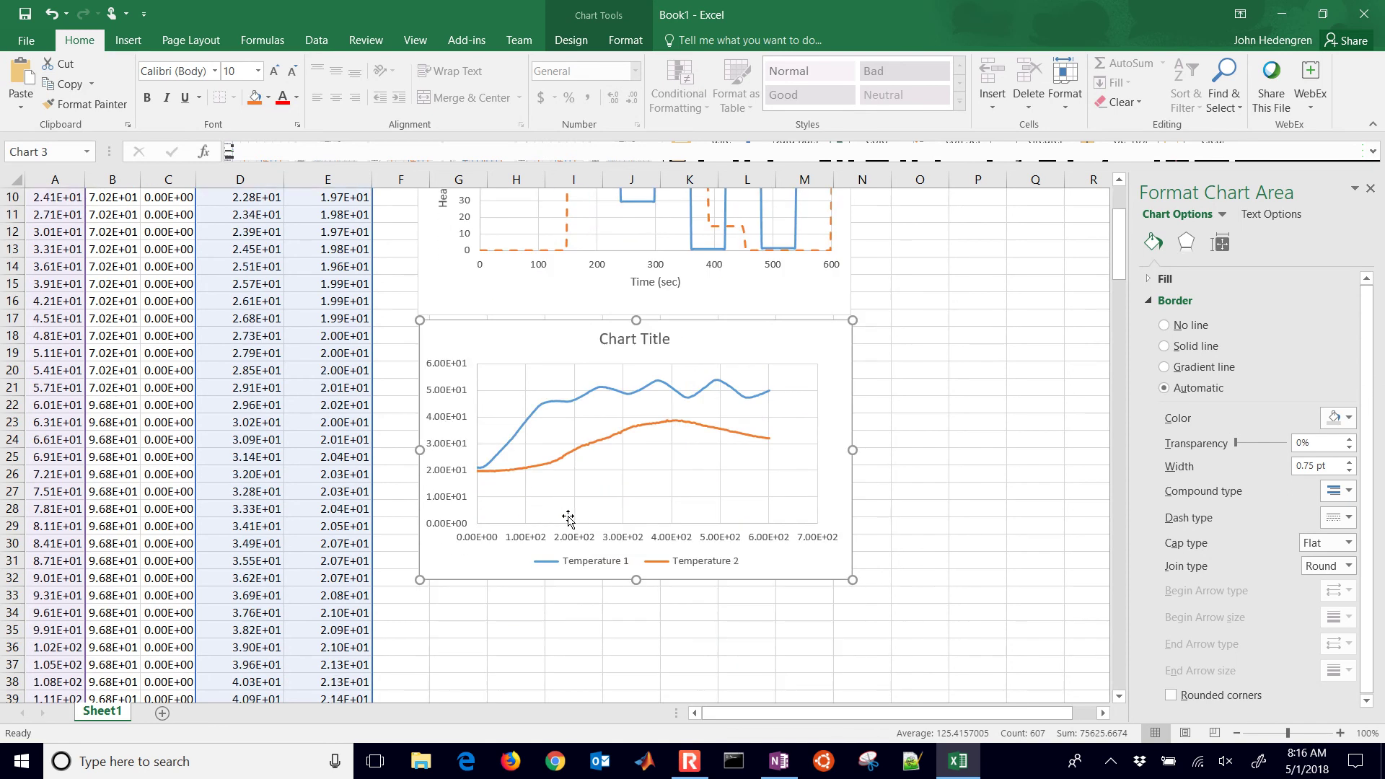
{"action": "left_click", "coordinate": [518, 287]}
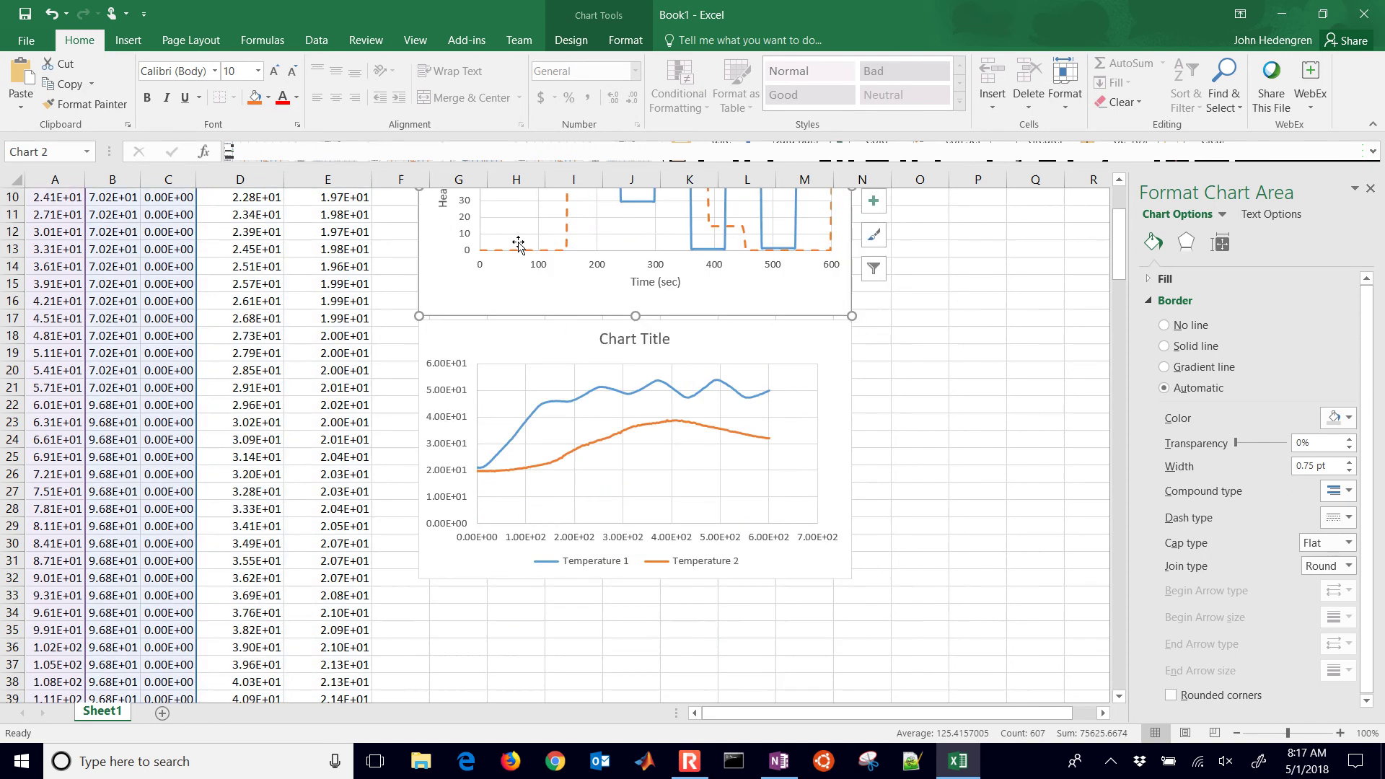
{"action": "left_click", "coordinate": [519, 244]}
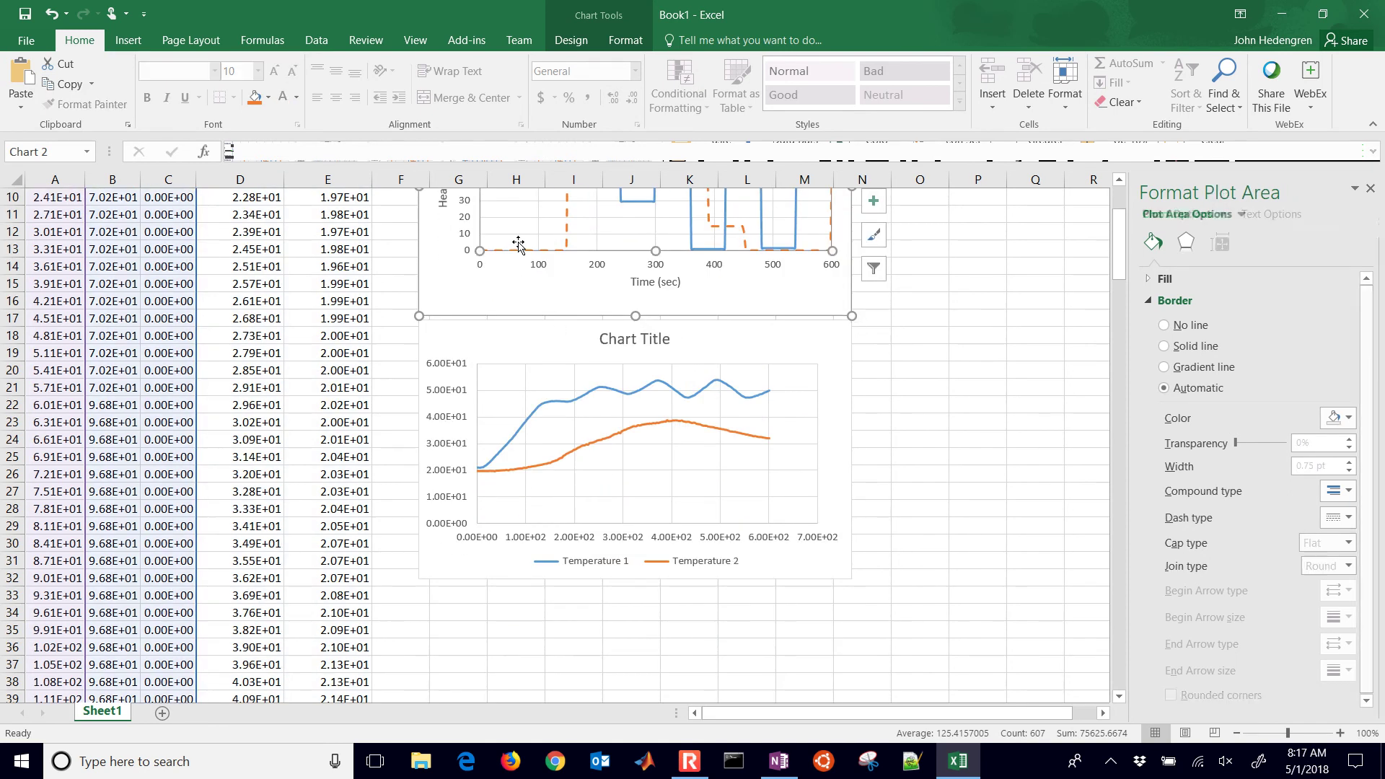
{"action": "left_click", "coordinate": [425, 267]}
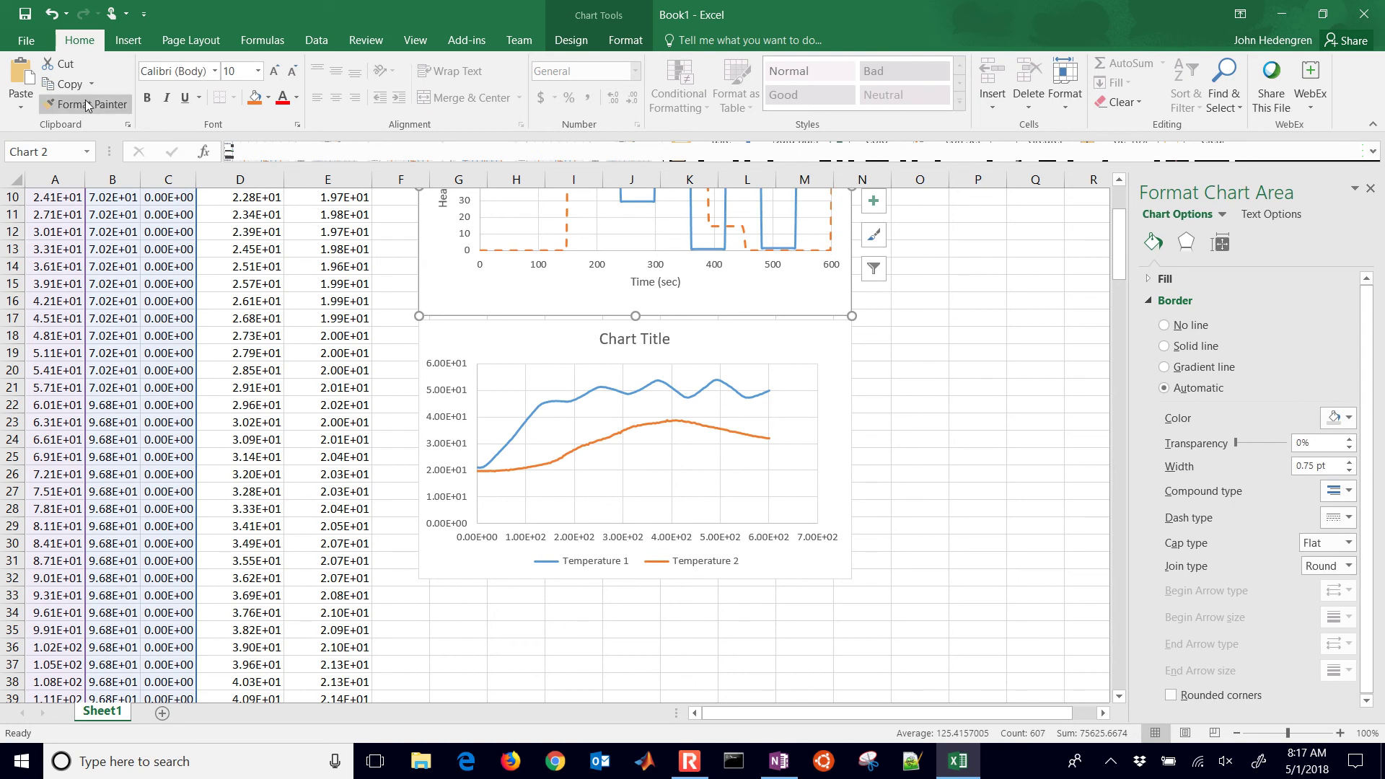
{"action": "left_click", "coordinate": [499, 410]}
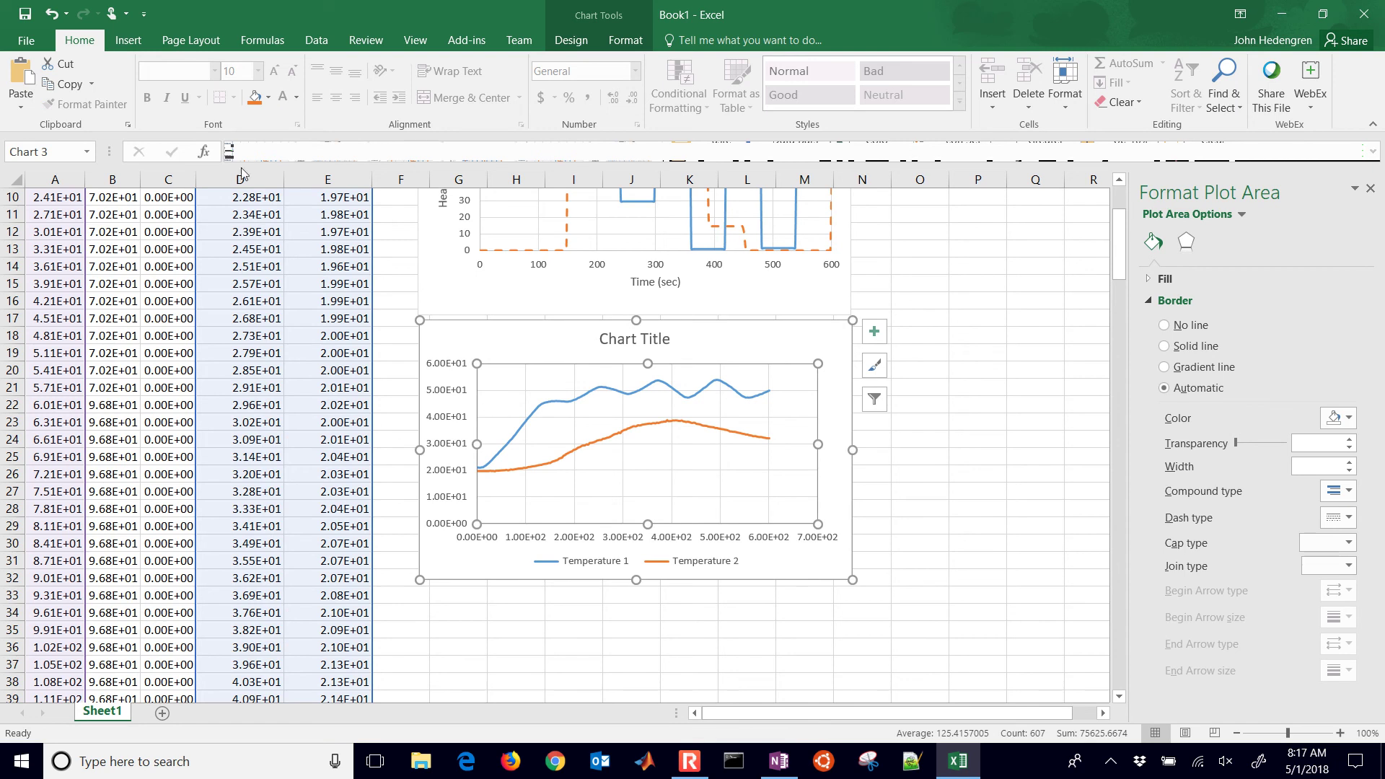
{"action": "left_click", "coordinate": [466, 275]}
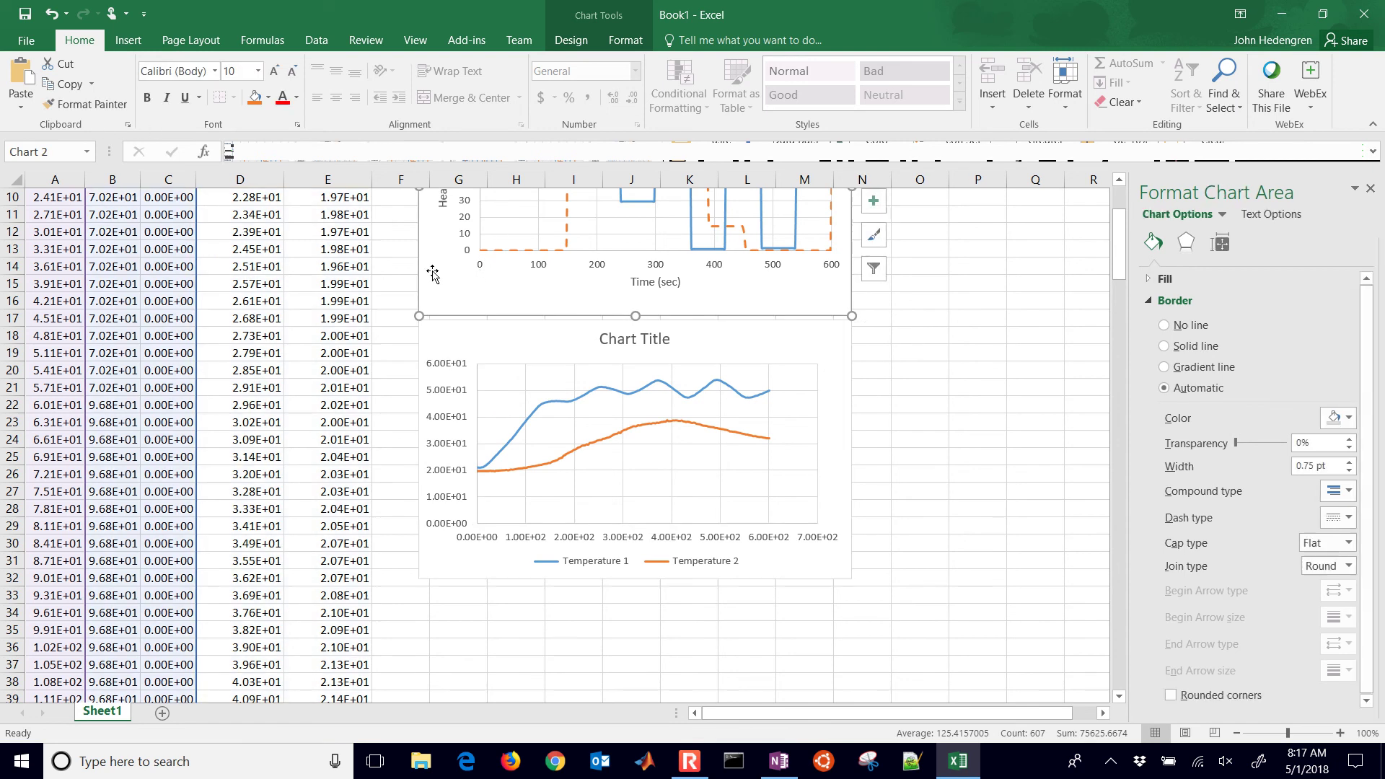
{"action": "left_click", "coordinate": [439, 336]}
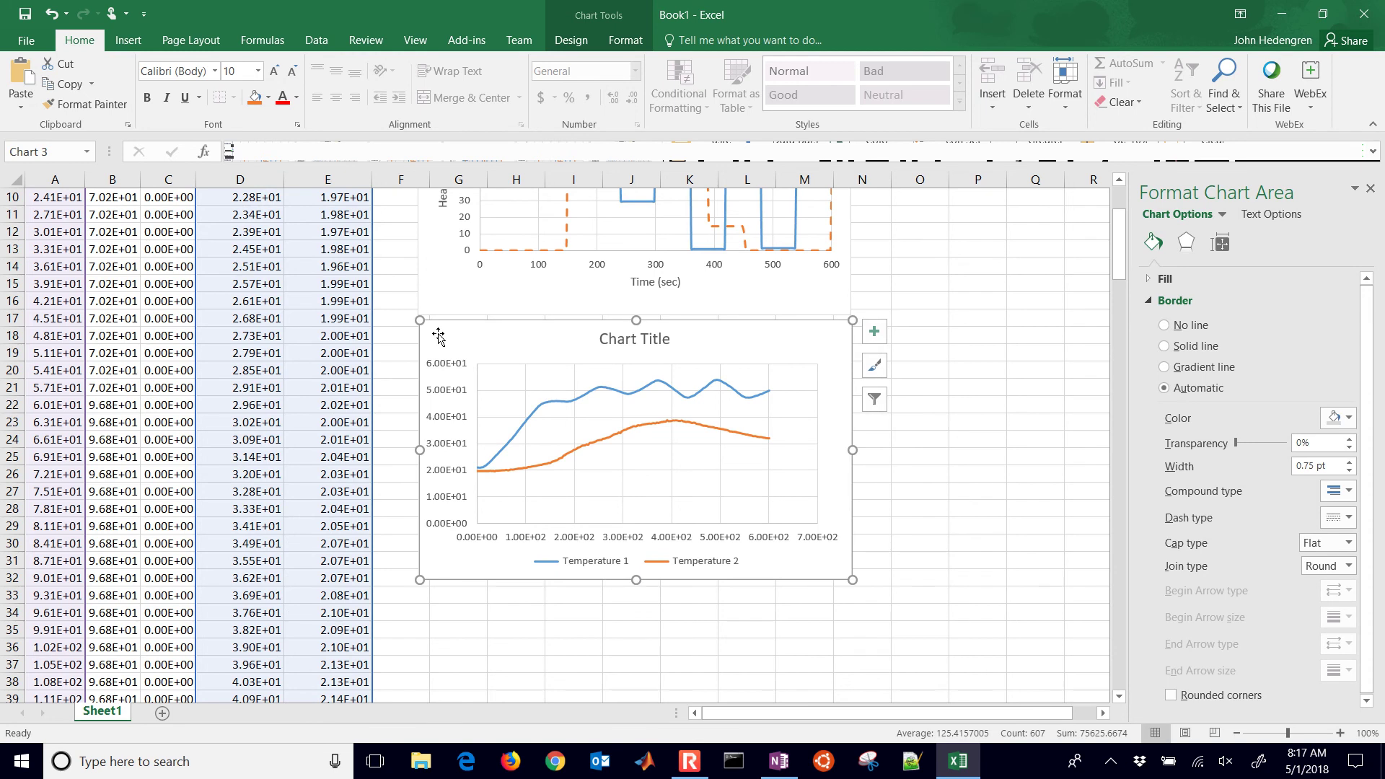
- Format the vertical axis labels as Number with 0 decimal places
{"action": "left_click", "coordinate": [456, 389]}
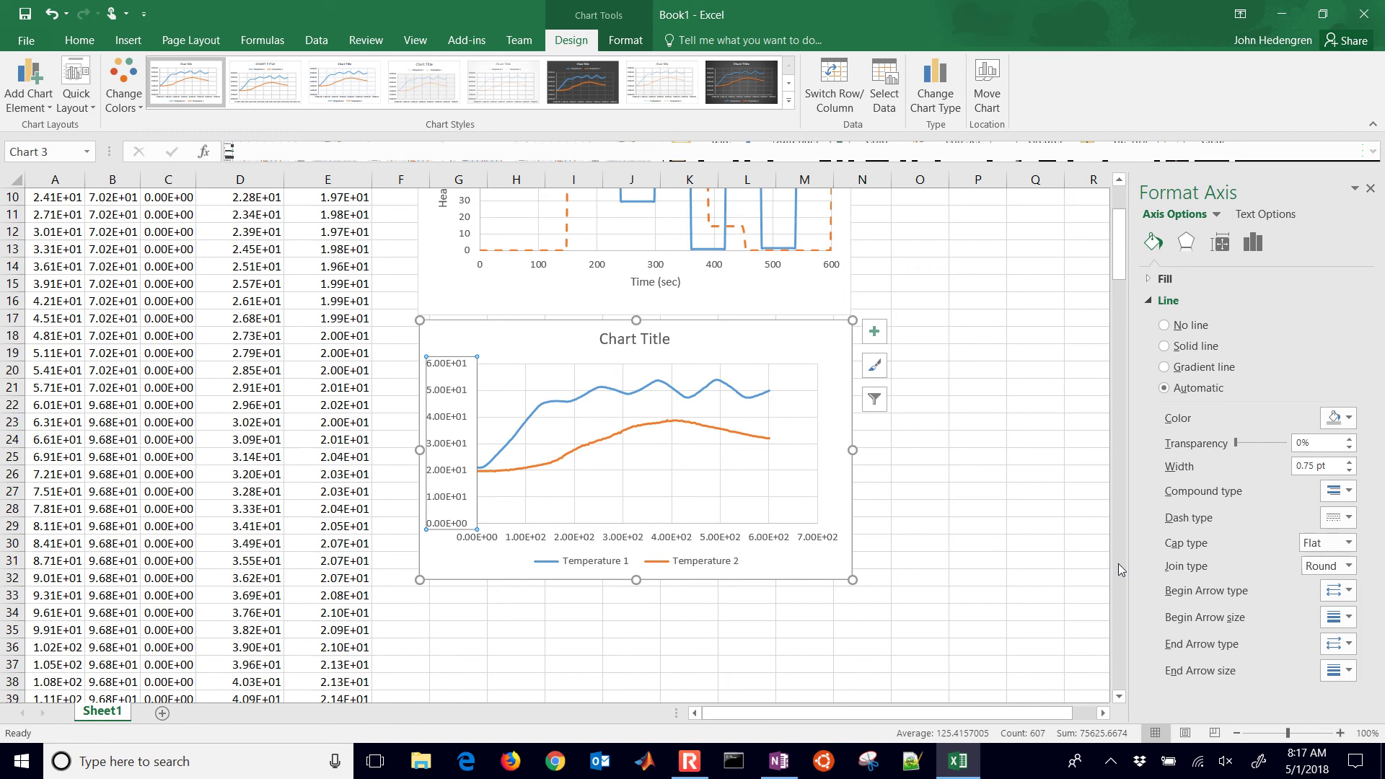
{"action": "left_click", "coordinate": [1147, 301]}
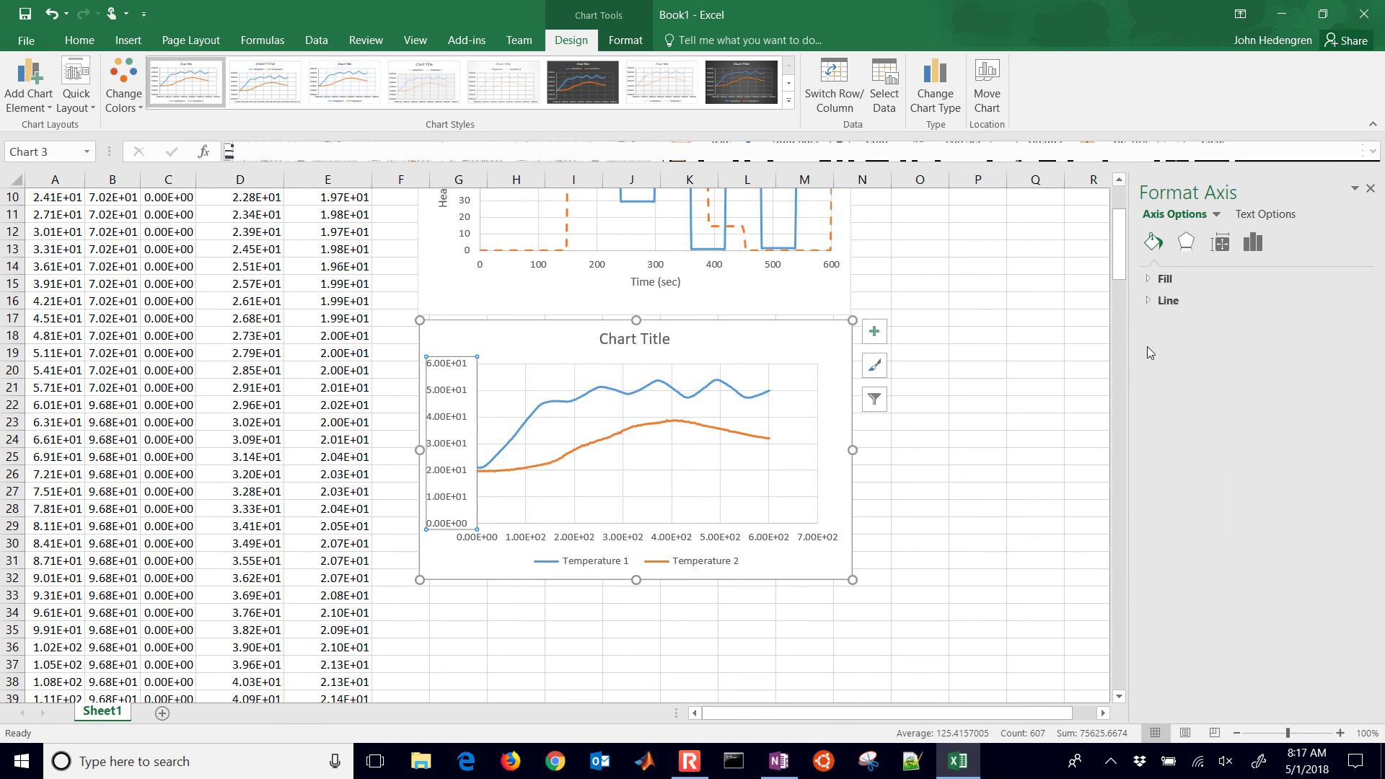
{"action": "left_click", "coordinate": [1186, 243]}
{"action": "left_click", "coordinate": [1151, 243]}
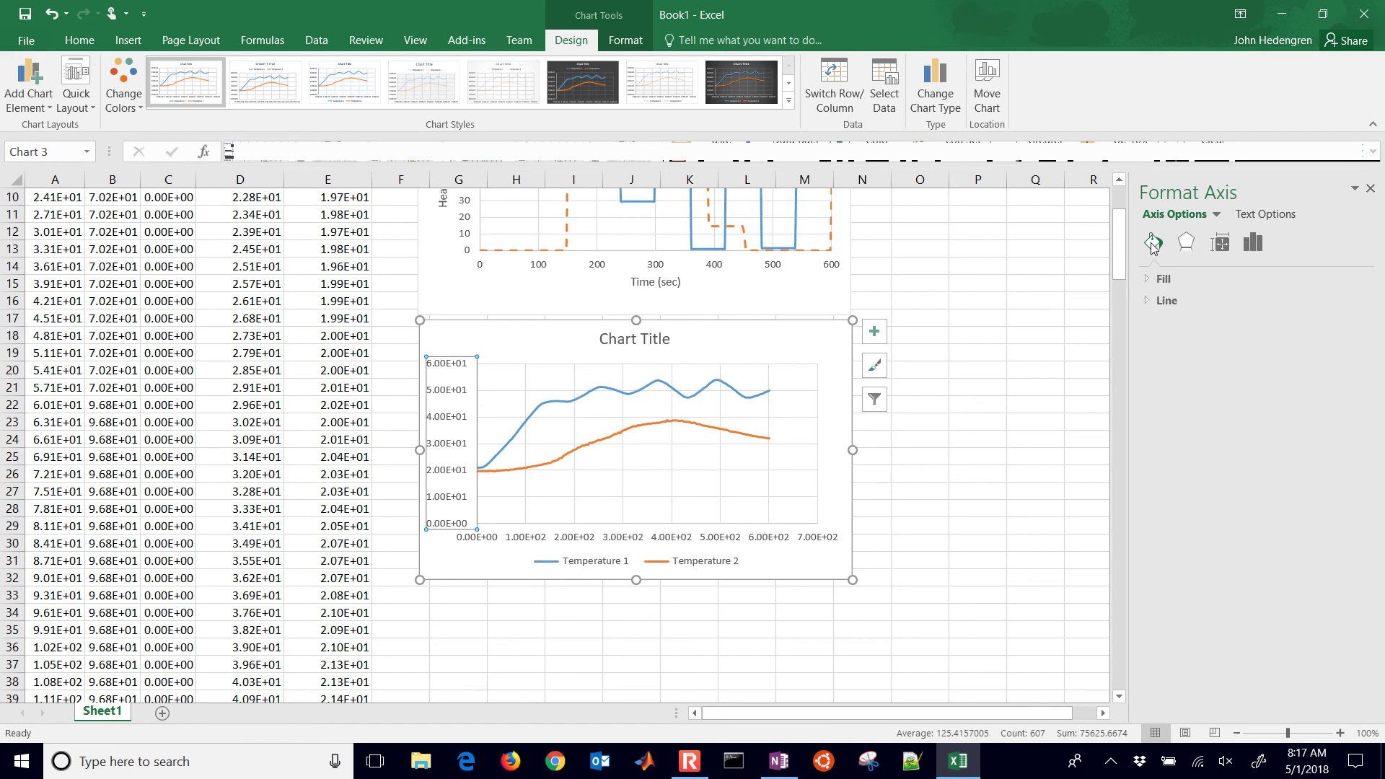
{"action": "left_click", "coordinate": [1252, 218]}
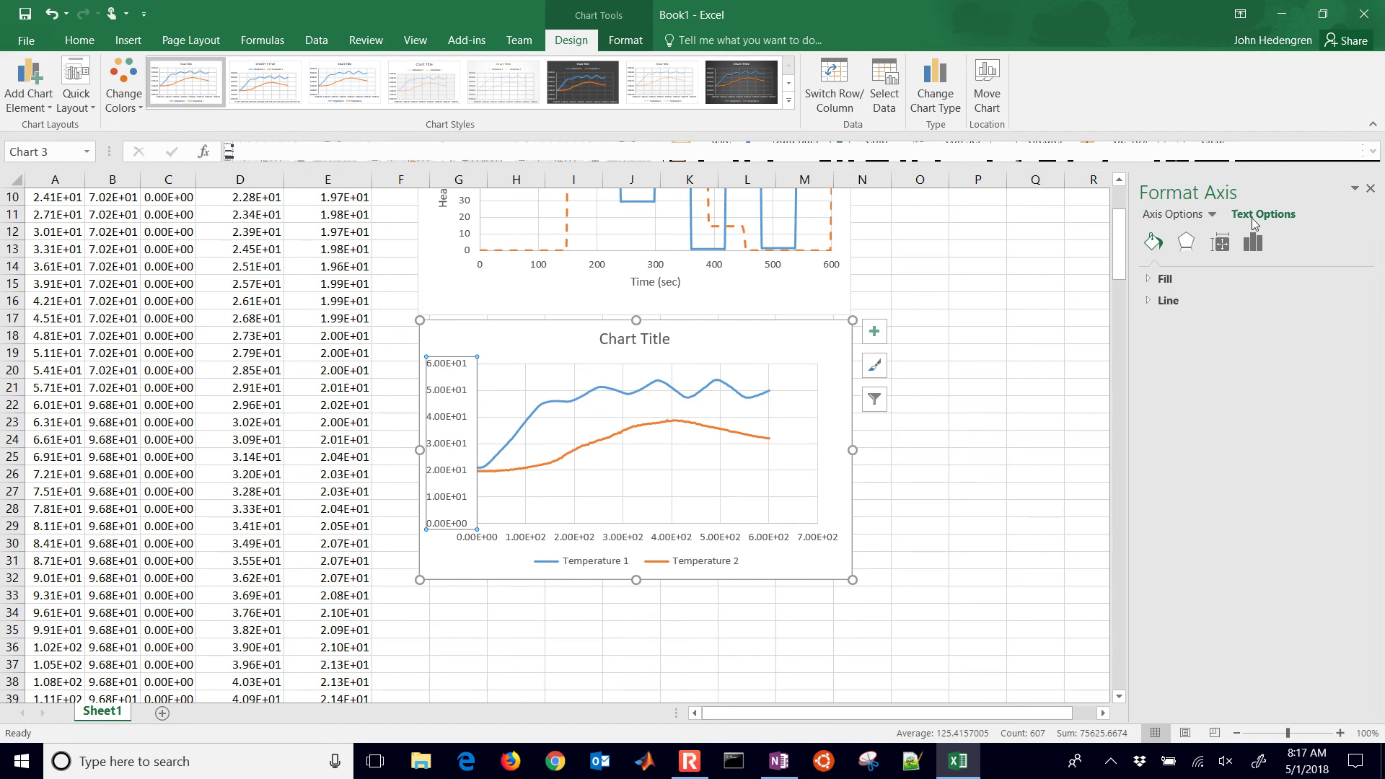
{"action": "left_click", "coordinate": [1177, 216]}
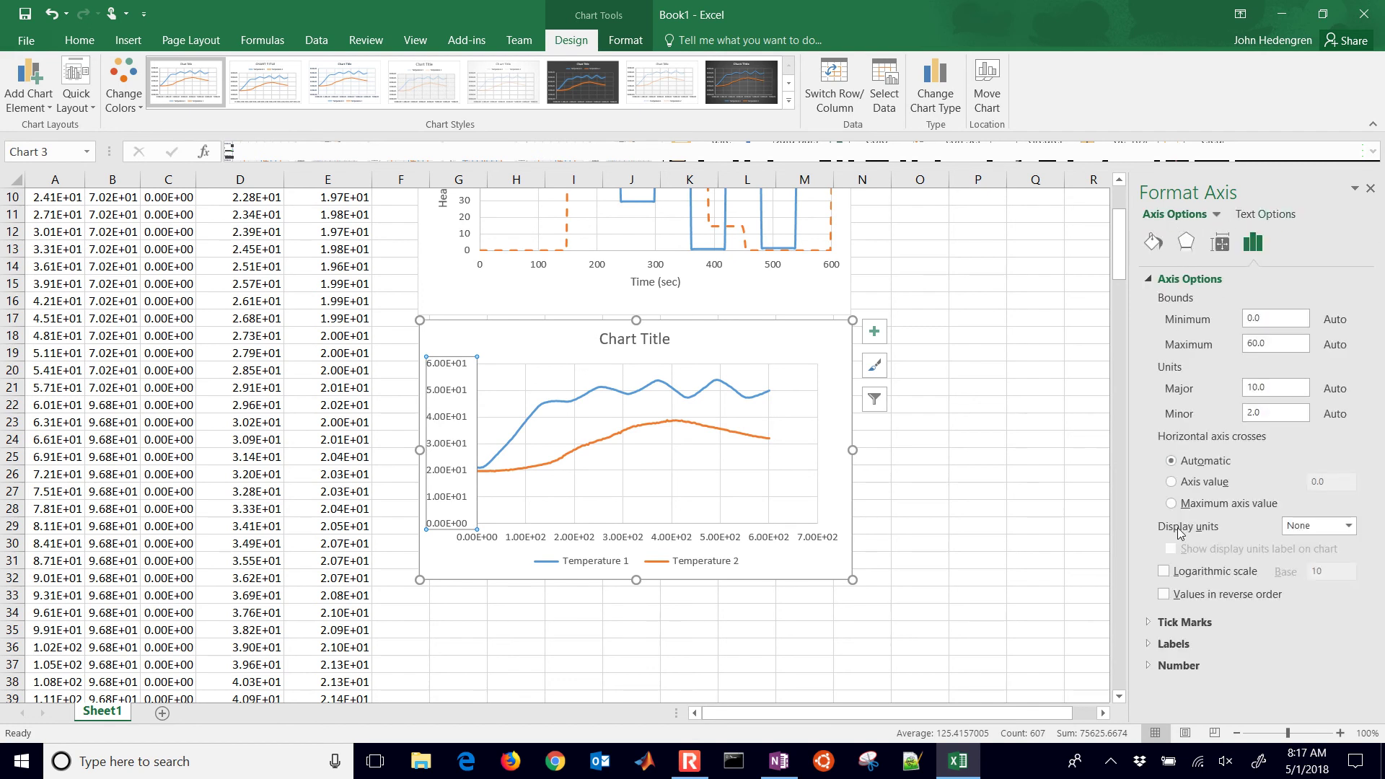
{"action": "left_click", "coordinate": [1175, 665]}
{"action": "left_click", "coordinate": [1183, 704]}
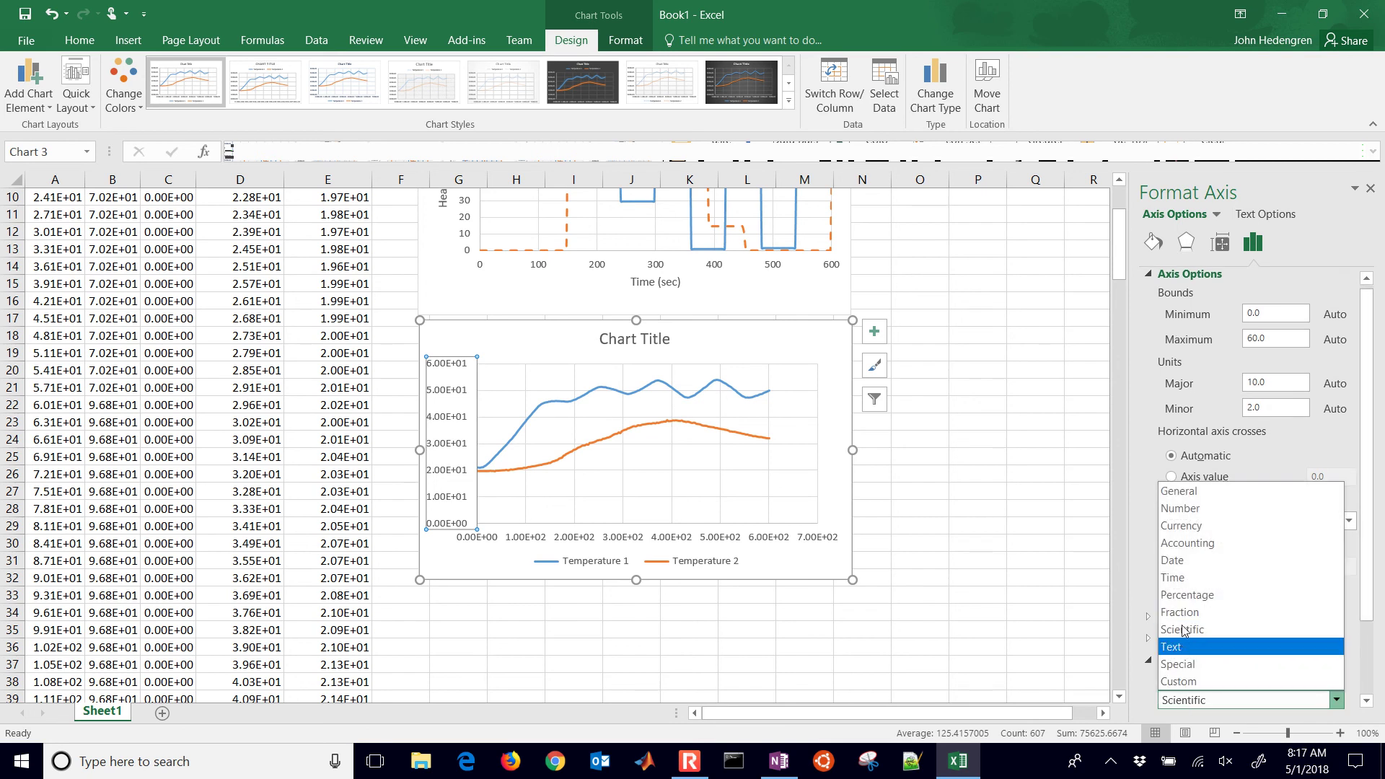
{"action": "left_click", "coordinate": [1176, 507]}
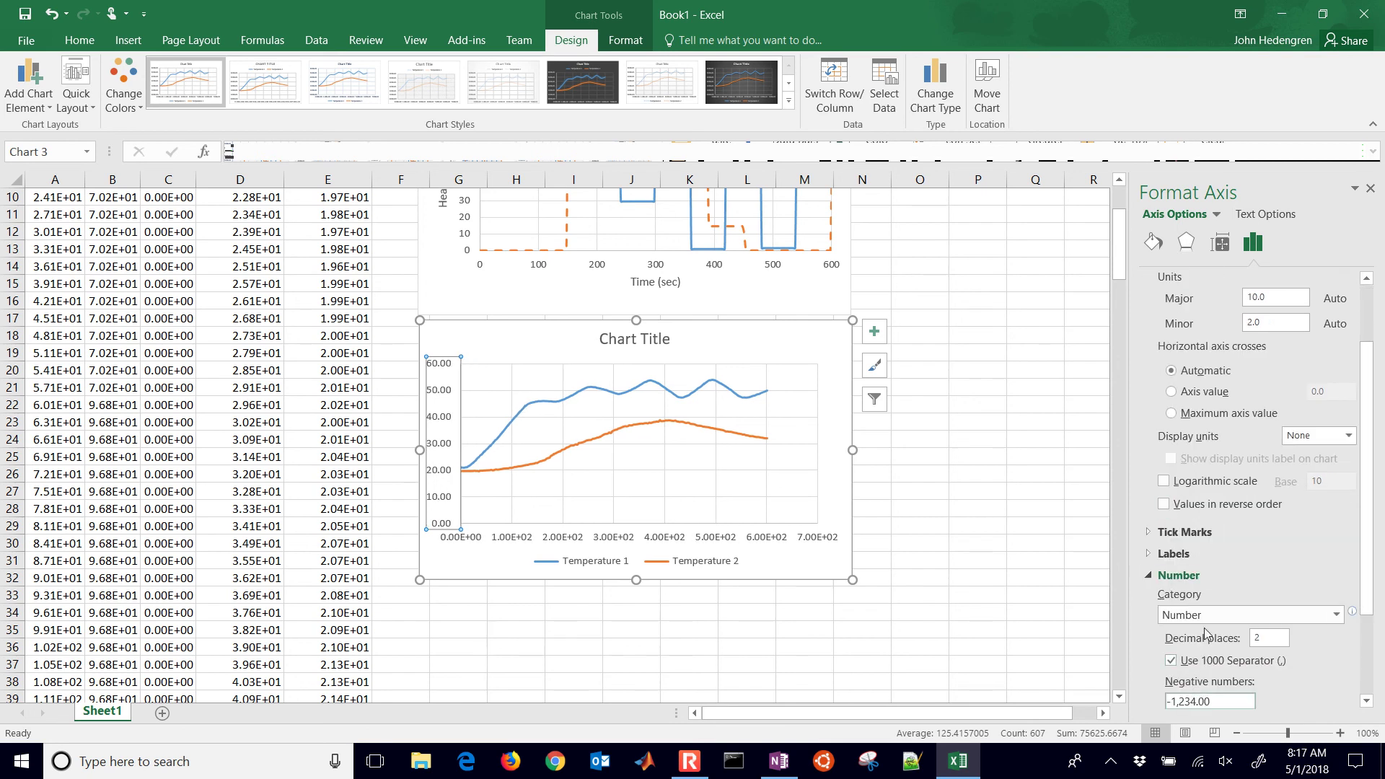
{"action": "left_click", "coordinate": [1242, 641]}
{"action": "left_click", "coordinate": [1091, 632]}
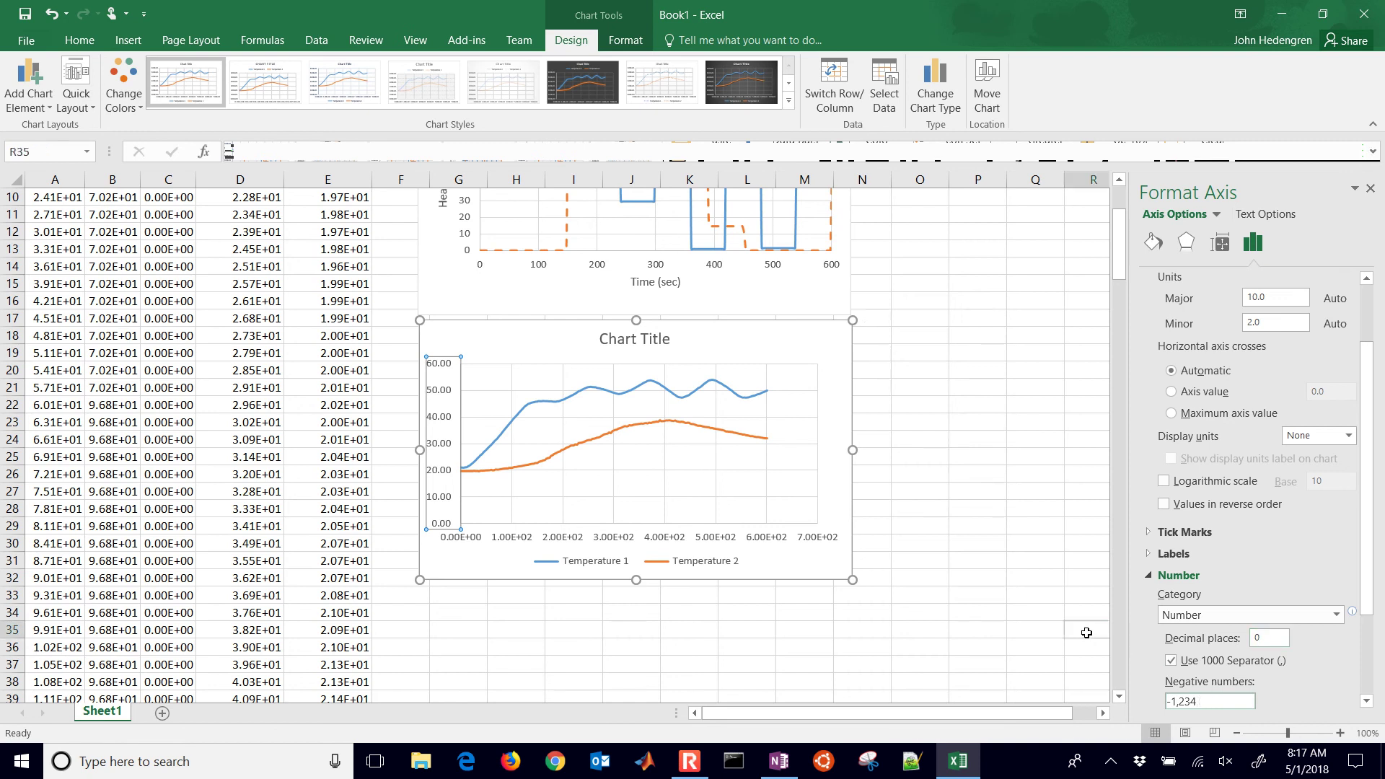
- Format the time axis labels as Number with 0 decimals and delete the chart title
{"action": "left_click", "coordinate": [570, 540]}
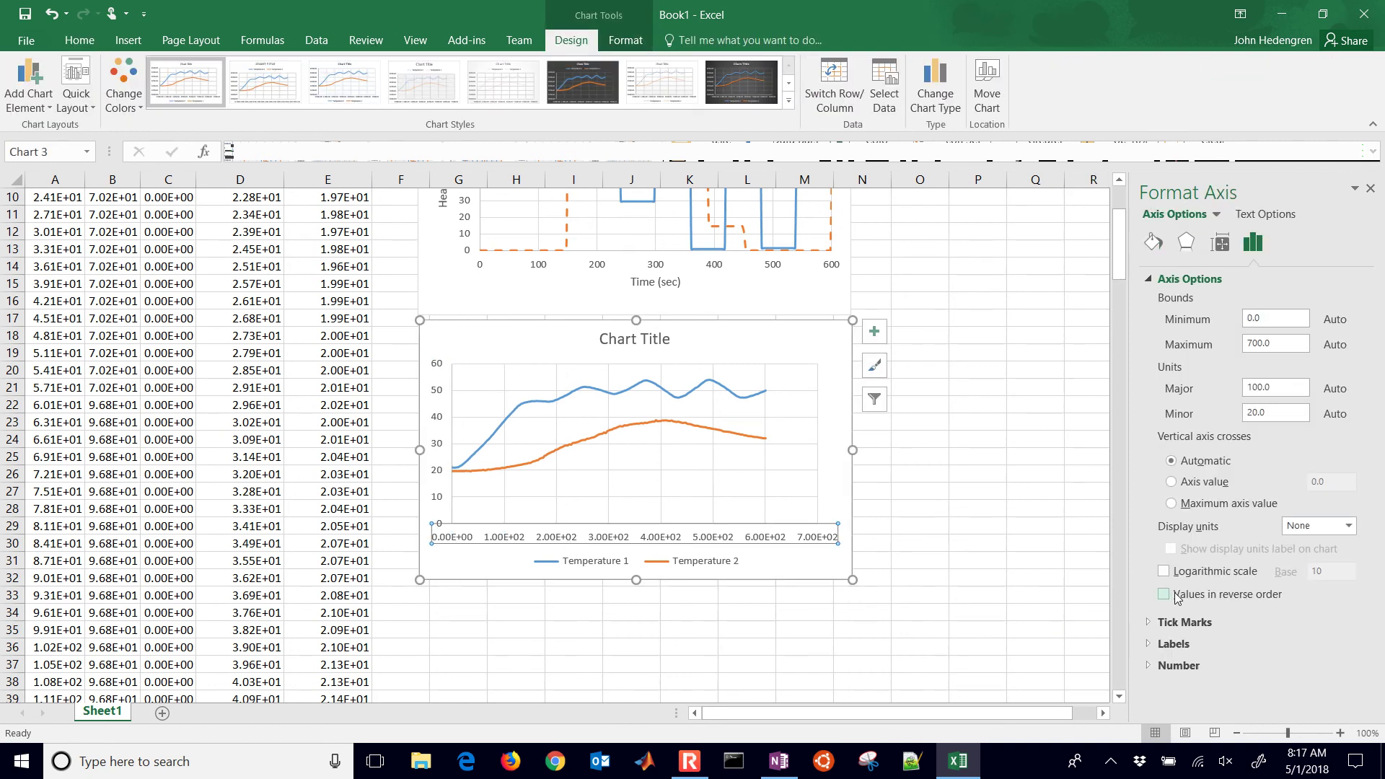
{"action": "left_click", "coordinate": [1176, 665]}
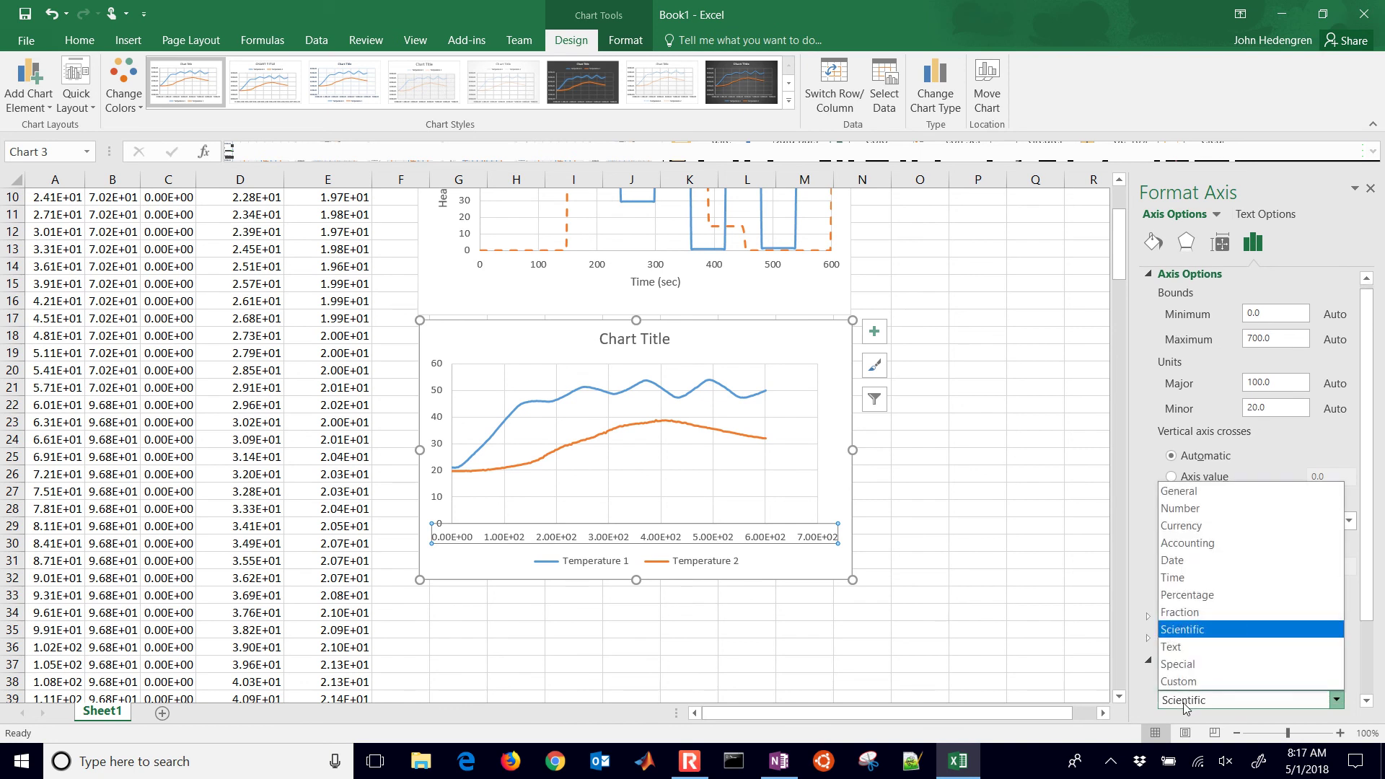
{"action": "left_click", "coordinate": [1186, 702]}
{"action": "left_click", "coordinate": [1180, 508]}
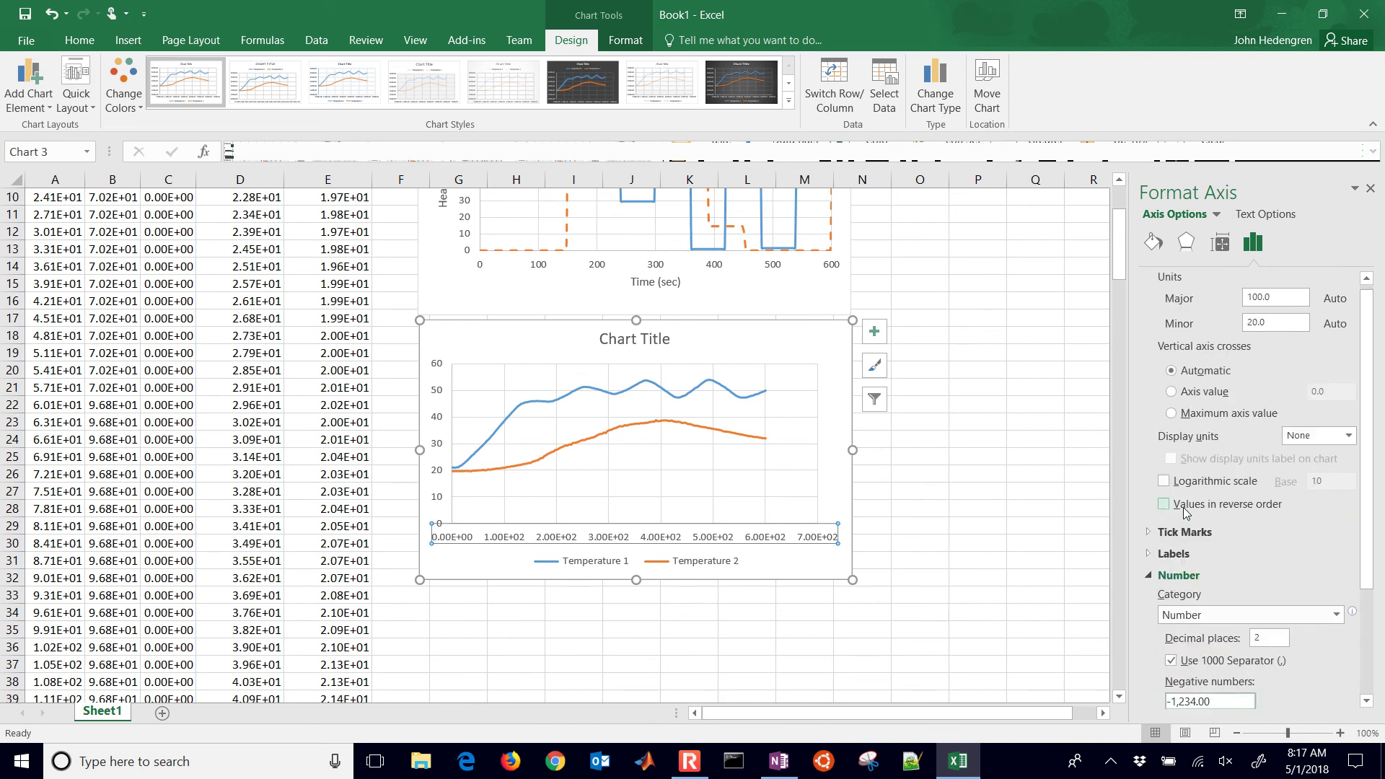
{"action": "left_click", "coordinate": [1263, 639]}
{"action": "left_click", "coordinate": [1028, 615]}
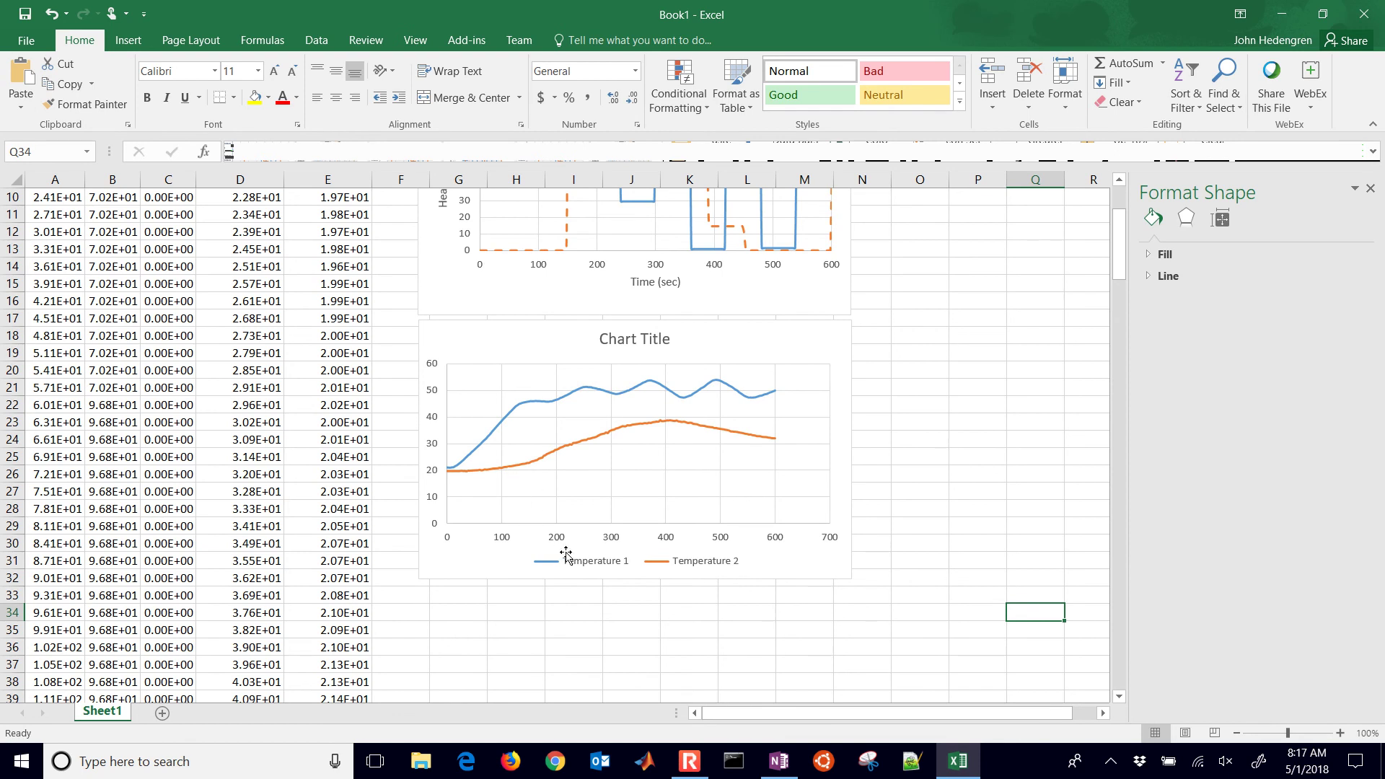
{"action": "left_click", "coordinate": [611, 338]}
{"action": "key", "text": "Delete"}
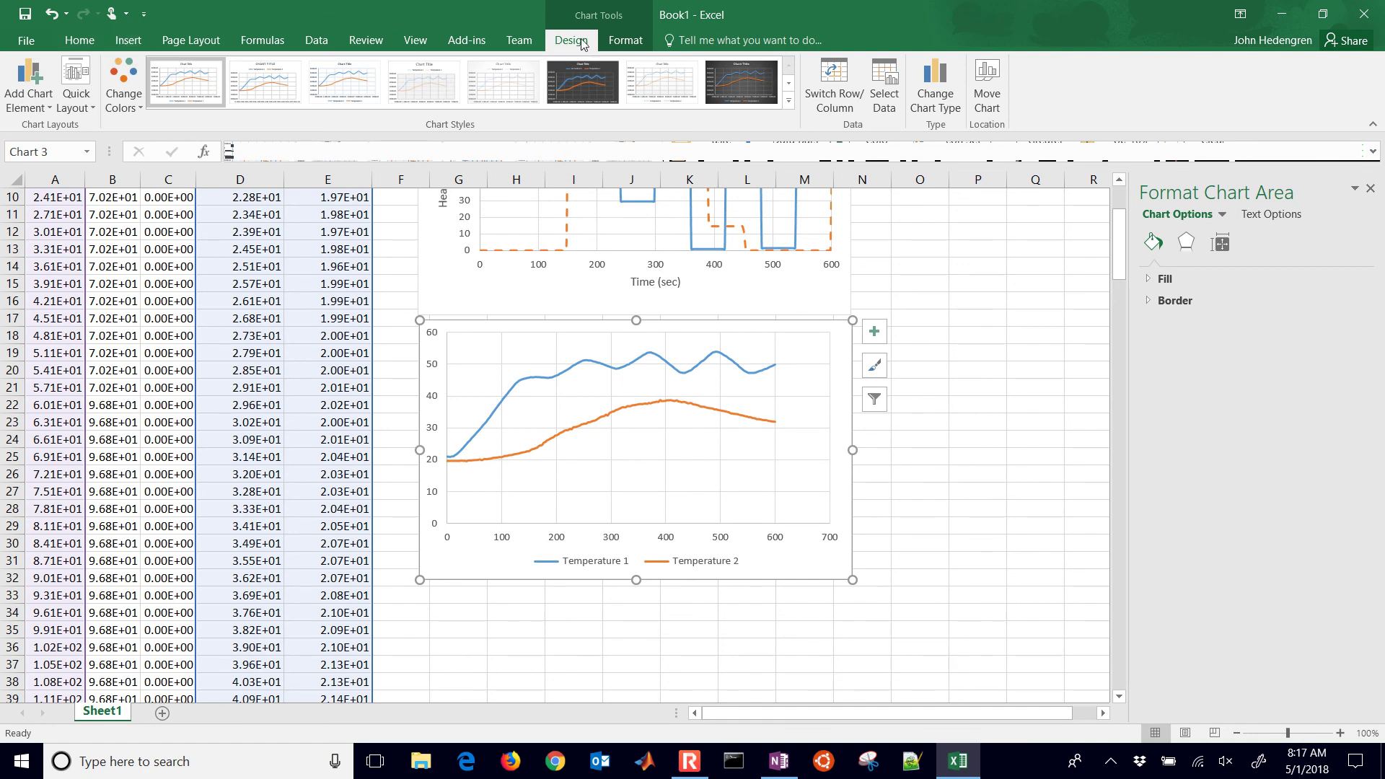
- Add vertical and horizontal axis titles, naming the horizontal one 'Time (sec)'
{"action": "left_click", "coordinate": [26, 90]}
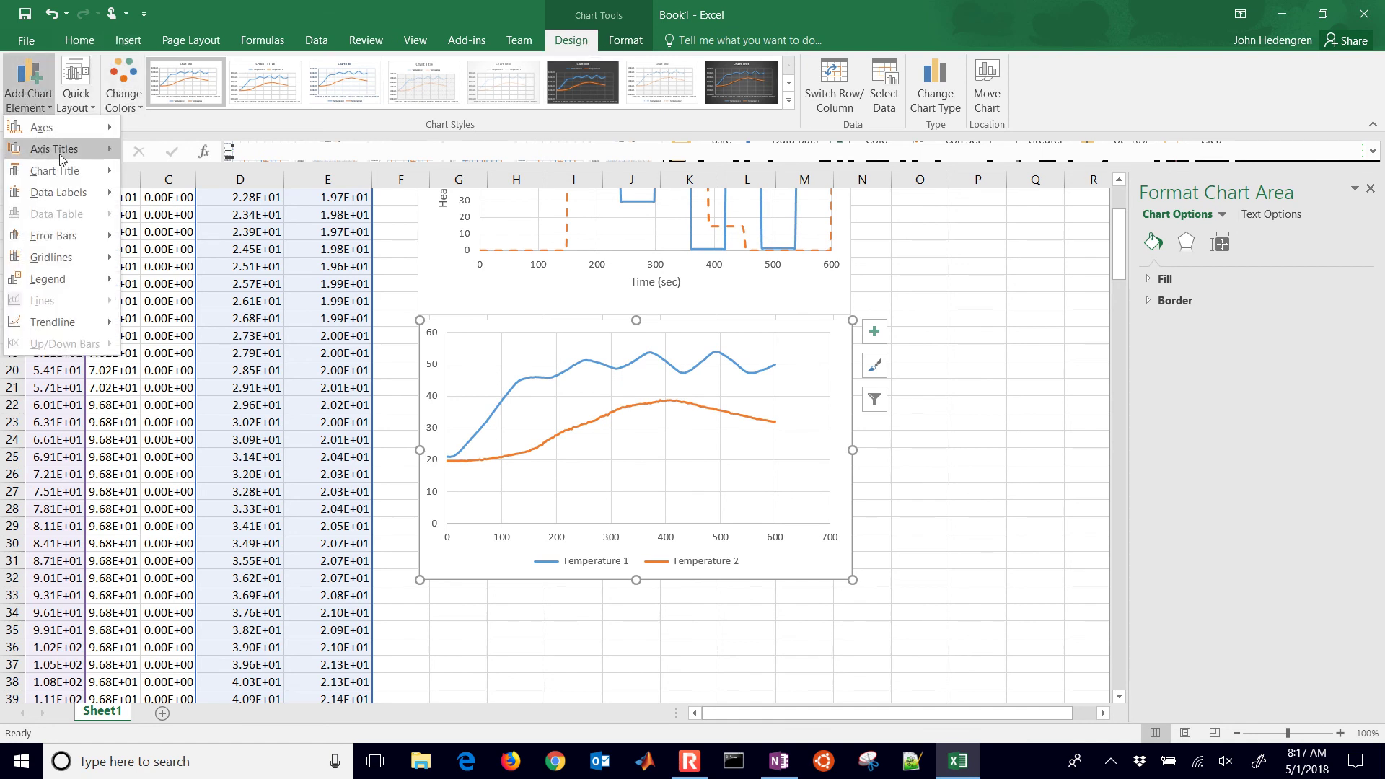
{"action": "mouse_move", "coordinate": [57, 148]}
{"action": "left_click", "coordinate": [171, 193]}
{"action": "left_click", "coordinate": [27, 90]}
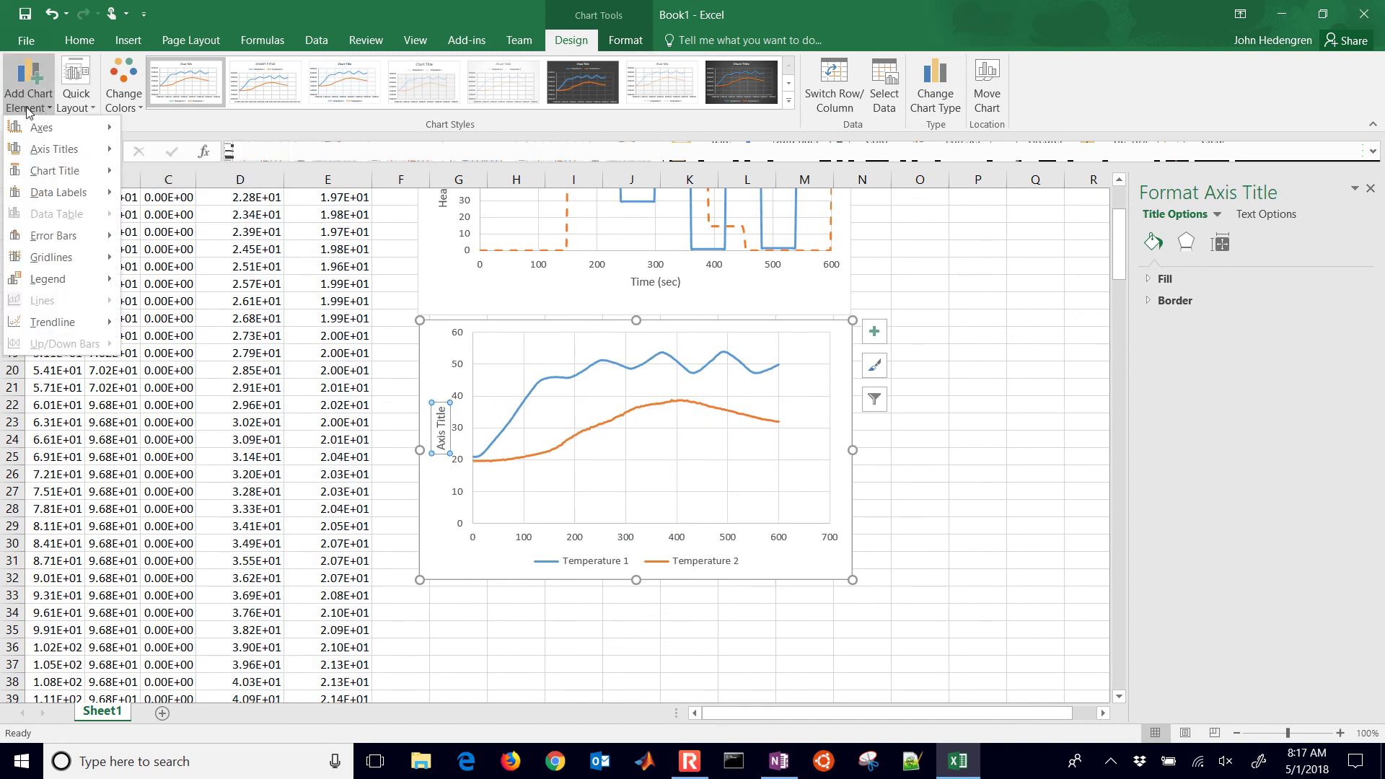
{"action": "left_click", "coordinate": [150, 157]}
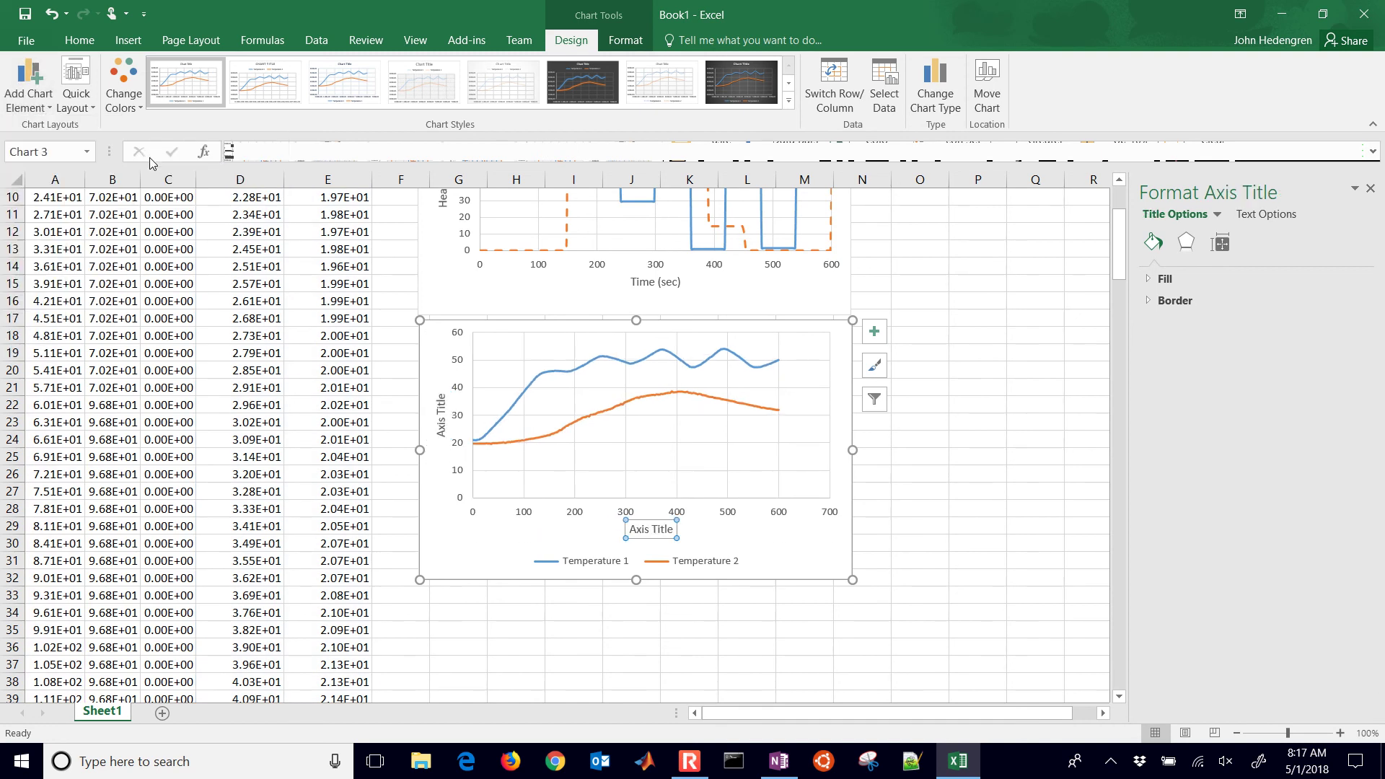
{"action": "double_click", "coordinate": [648, 530]}
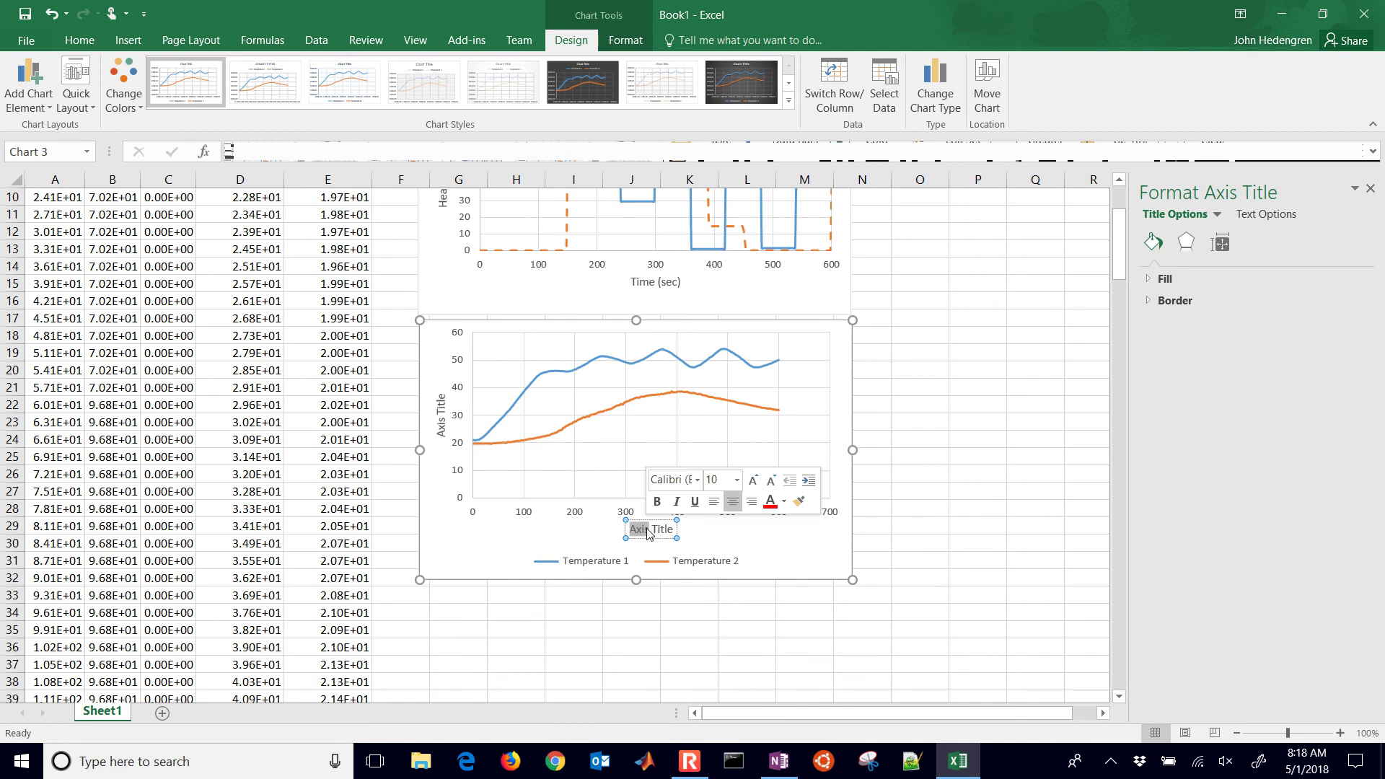
{"action": "key", "text": "ctrl+a"}
{"action": "type", "text": "Ti"}
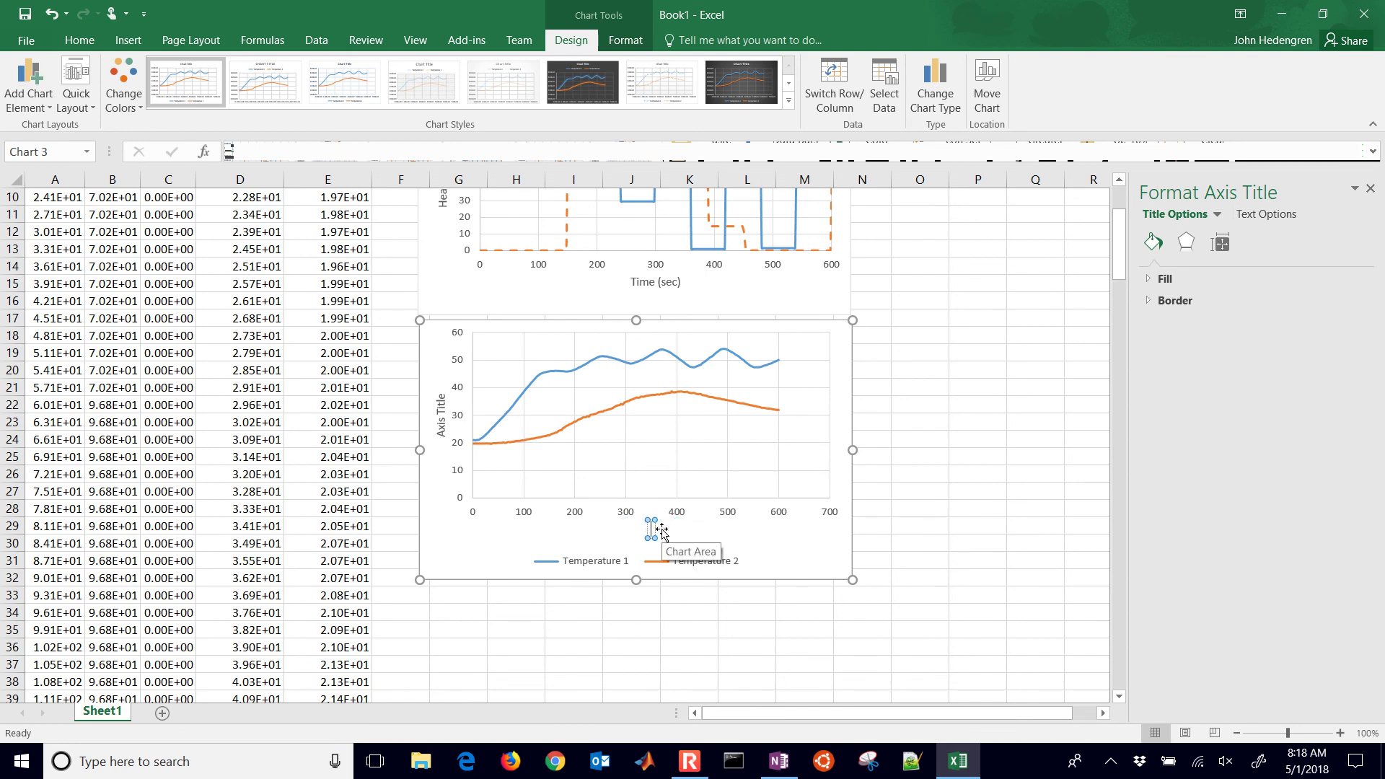
{"action": "type", "text": "me"}
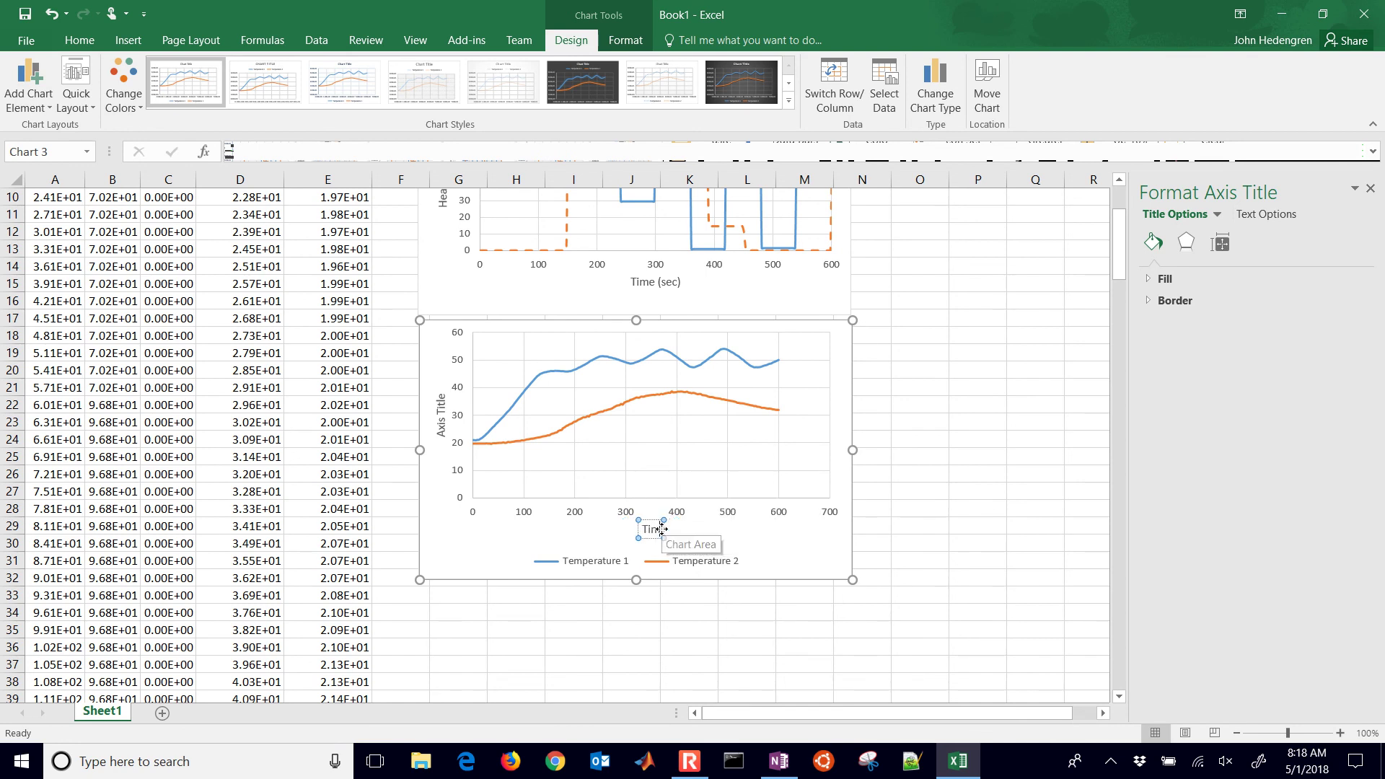
{"action": "type", "text": " (sec)"}
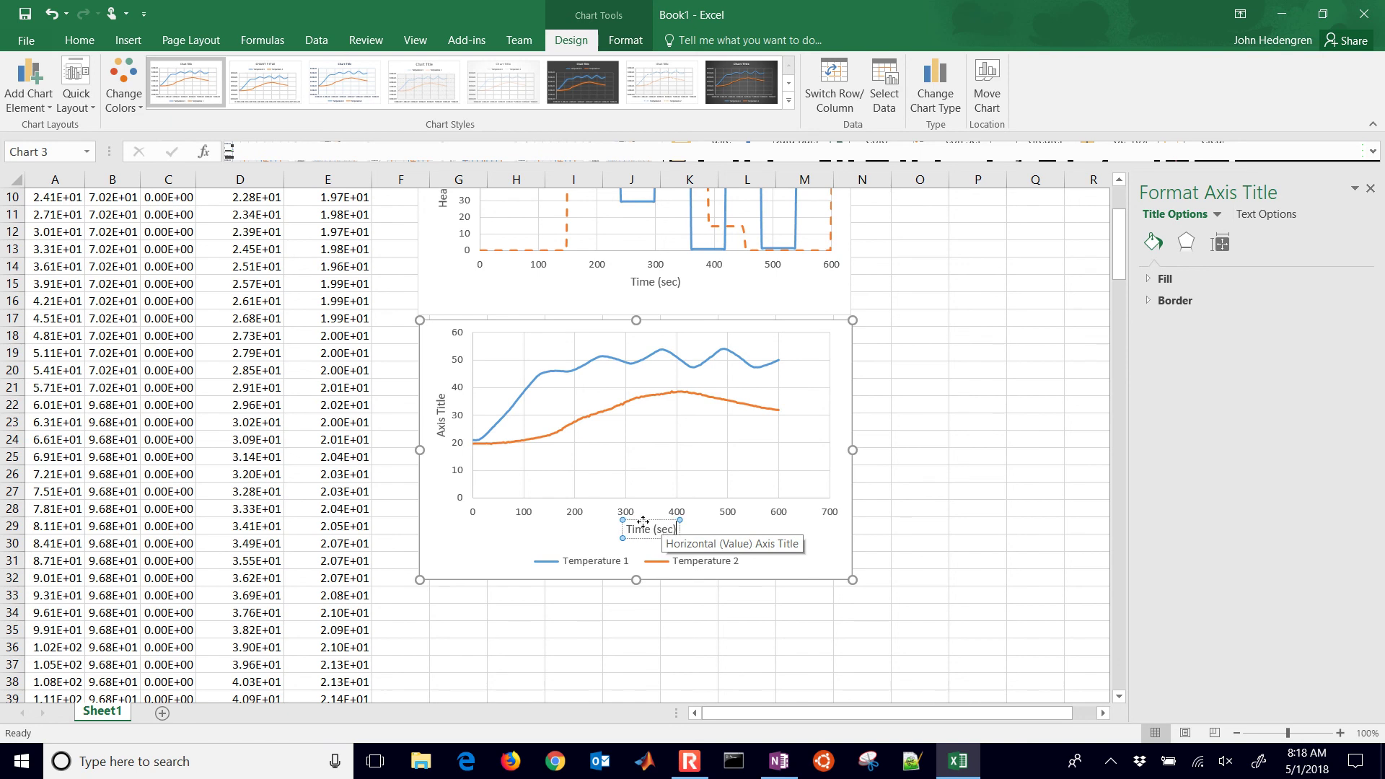
- Retitle the vertical axis 'Temperature (degC)'
{"action": "left_click", "coordinate": [441, 430]}
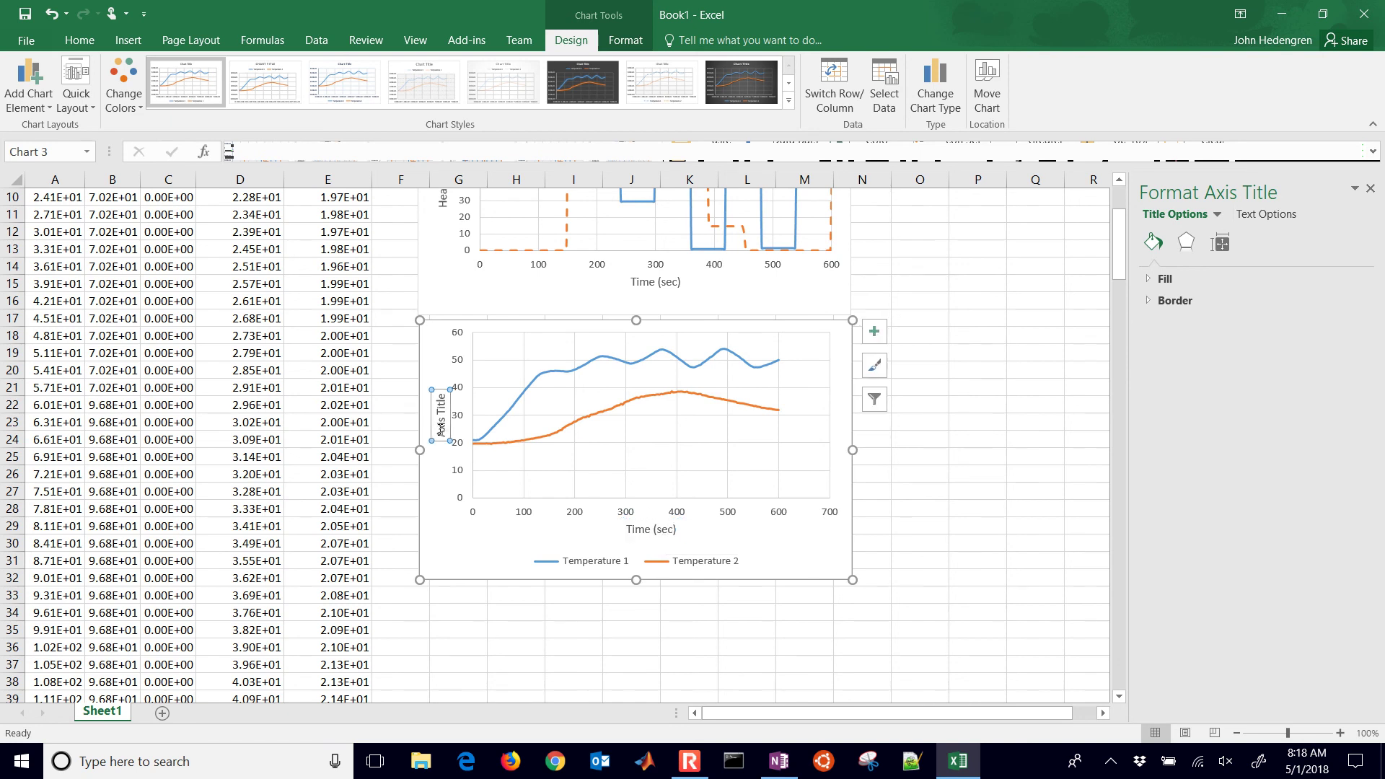
{"action": "double_click", "coordinate": [441, 430]}
{"action": "key", "text": "BackSpace"}
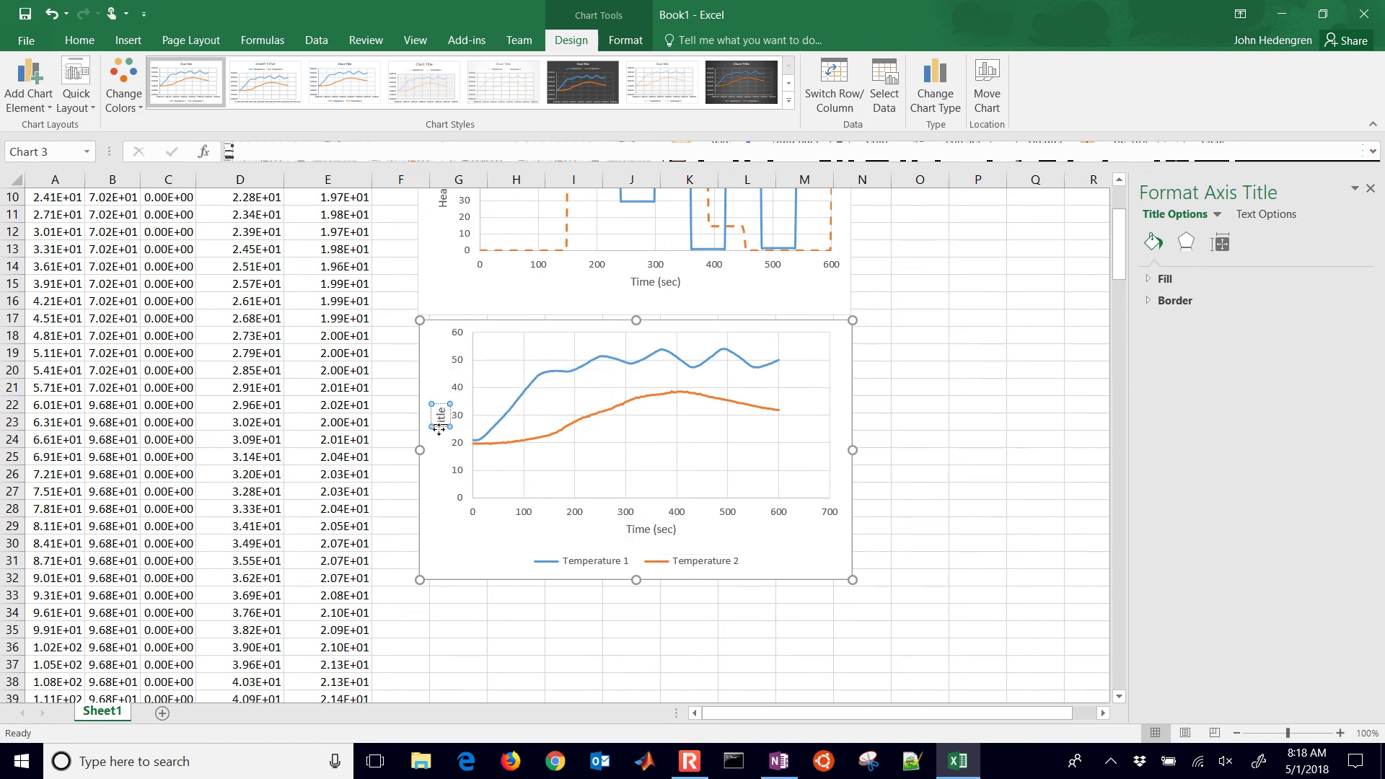
{"action": "double_click", "coordinate": [439, 417]}
{"action": "type", "text": "Temperatu"}
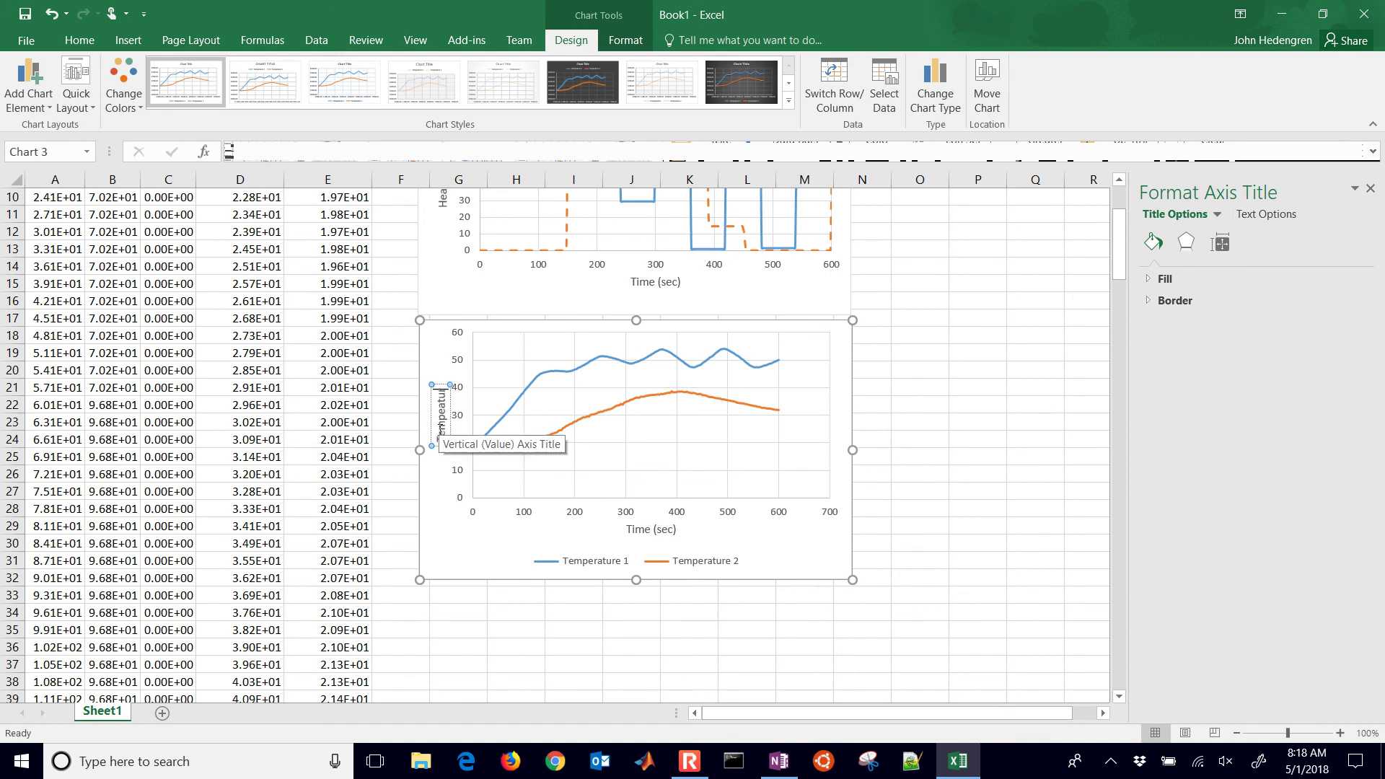
{"action": "type", "text": "re (degC)"}
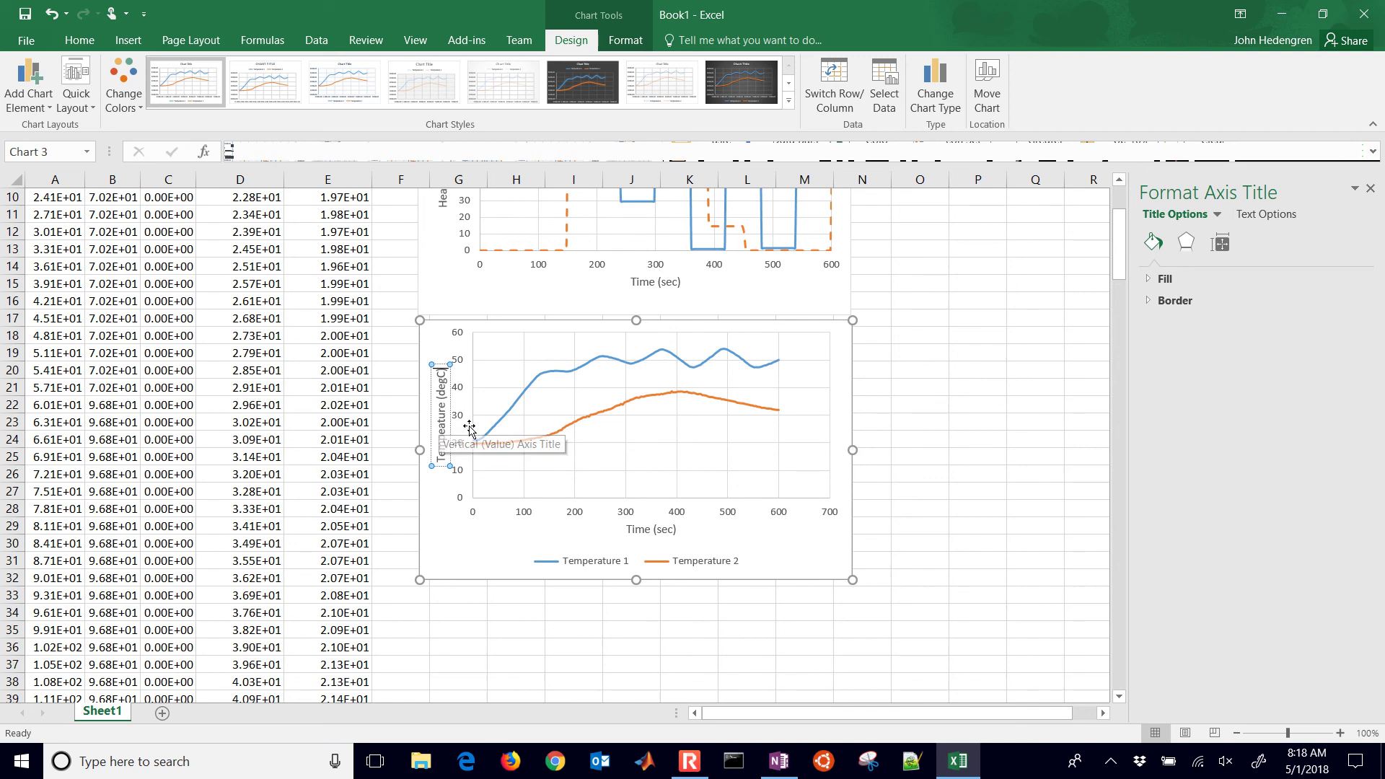
- Move the temperature legend inside the plot area and stretch the plot area down
{"action": "left_click", "coordinate": [603, 565]}
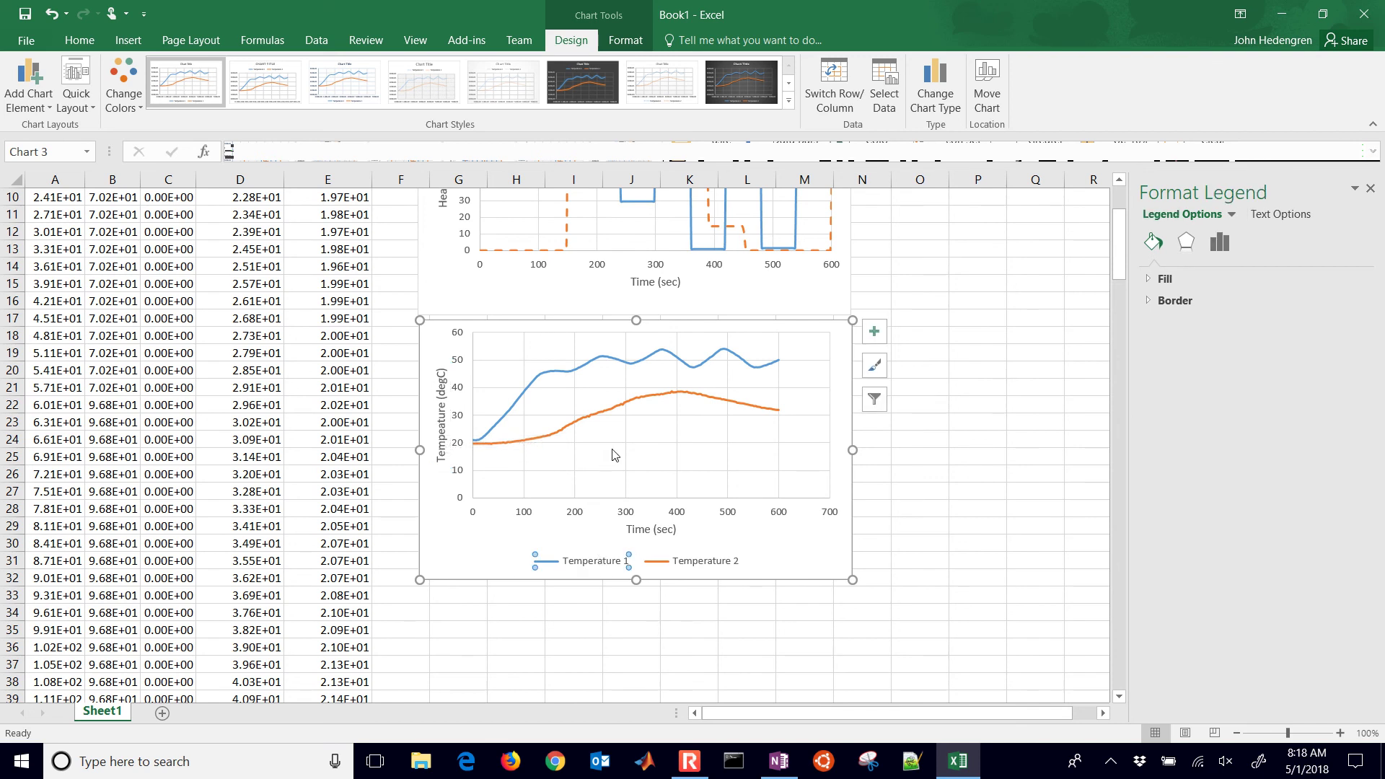
{"action": "left_click", "coordinate": [629, 563]}
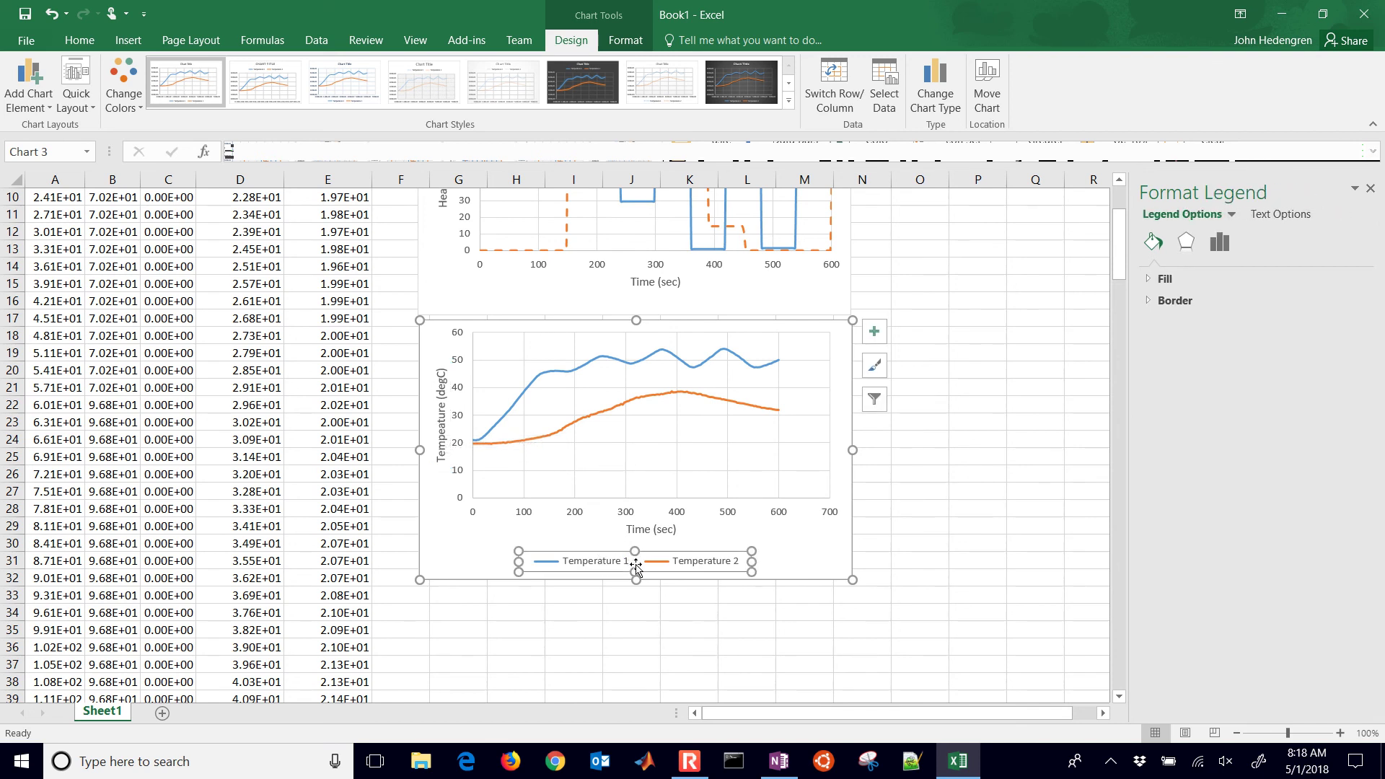
{"action": "left_click_drag", "start_coordinate": [634, 561], "coordinate": [701, 462]}
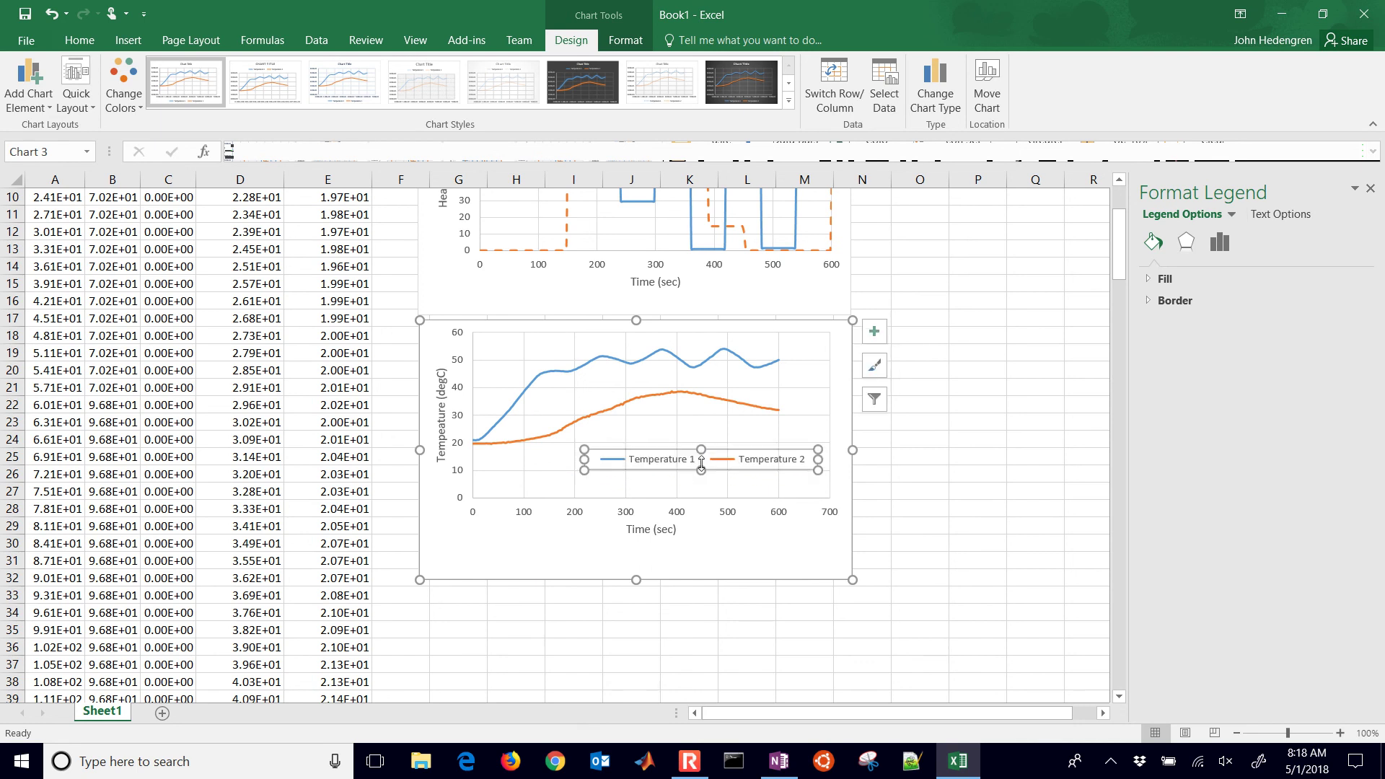
{"action": "left_click", "coordinate": [689, 493]}
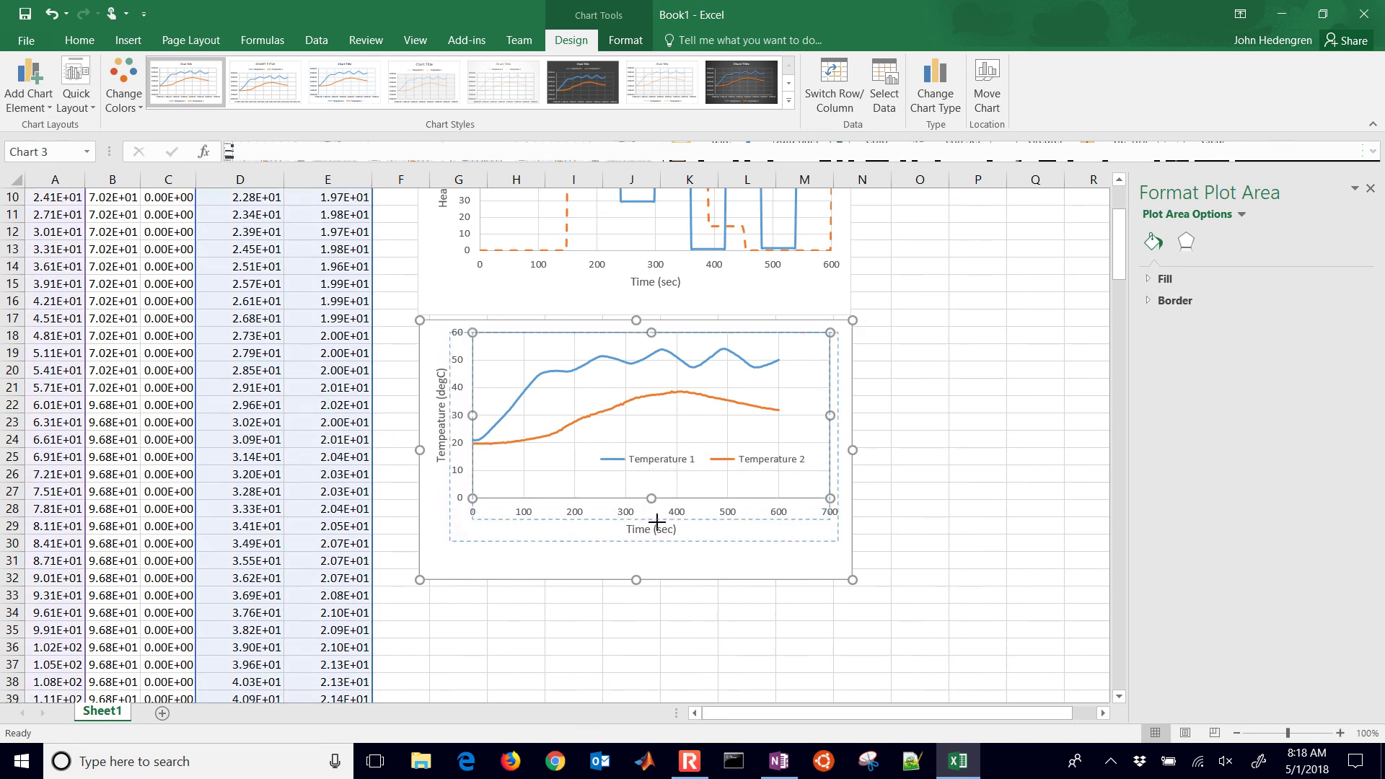
{"action": "left_click_drag", "start_coordinate": [658, 535], "coordinate": [658, 534]}
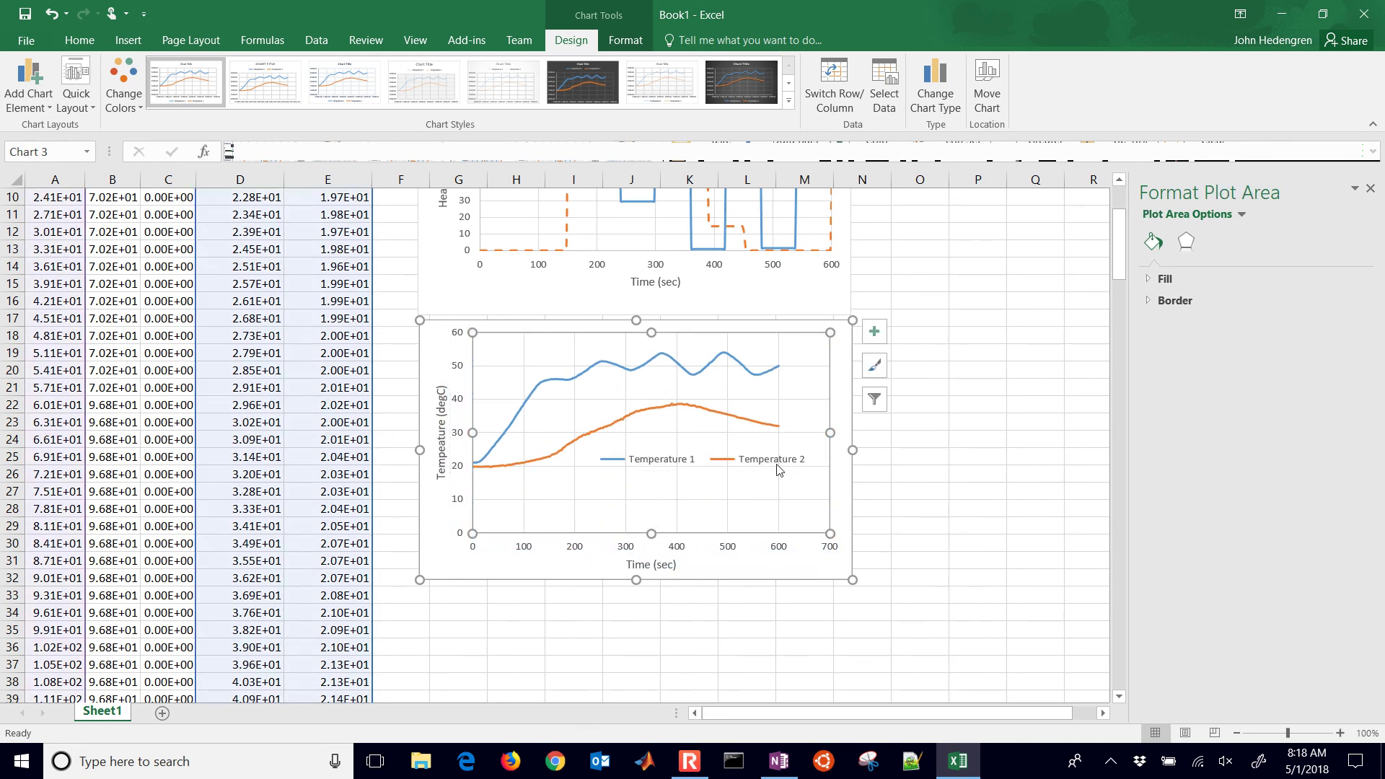
- Set the temperature chart's time axis Maximum bound to 600 instead of 700
{"action": "left_click", "coordinate": [784, 548]}
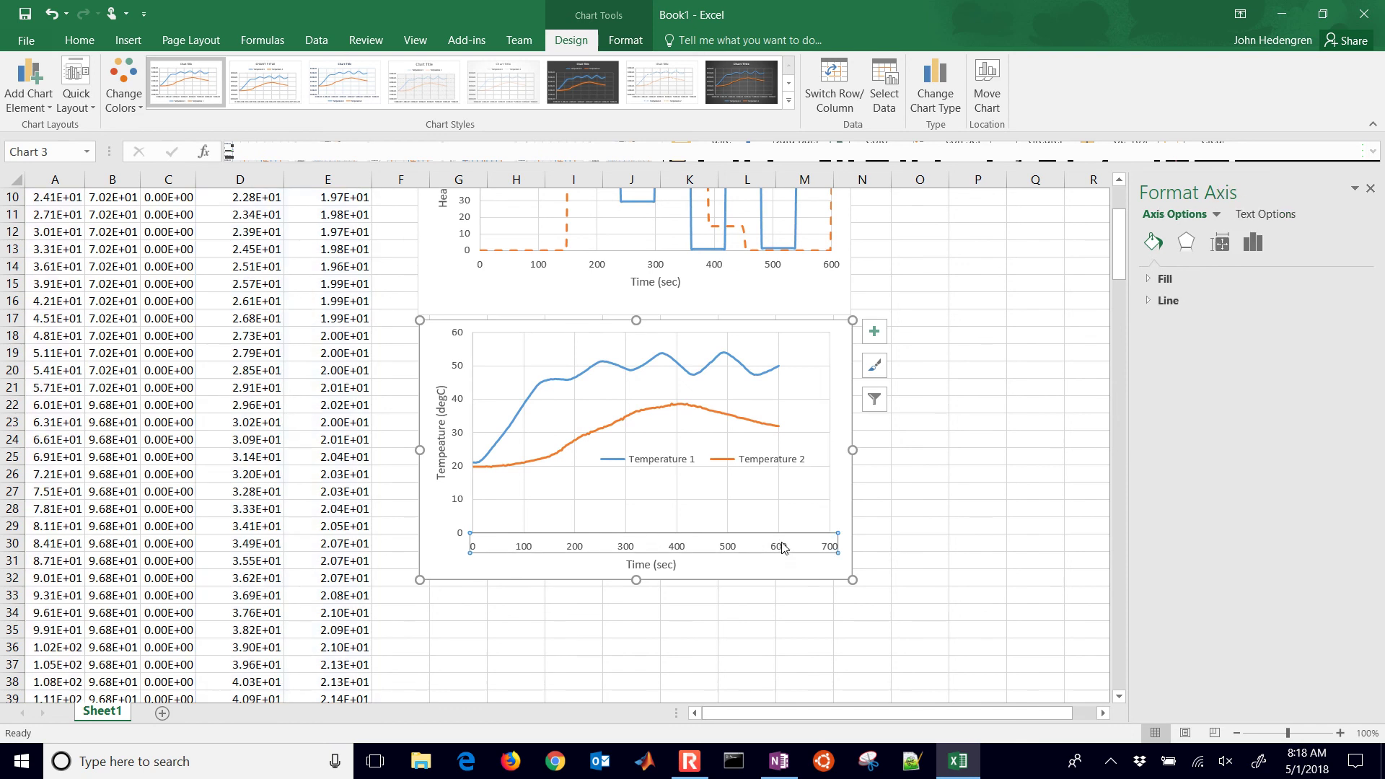
{"action": "left_click", "coordinate": [1245, 216]}
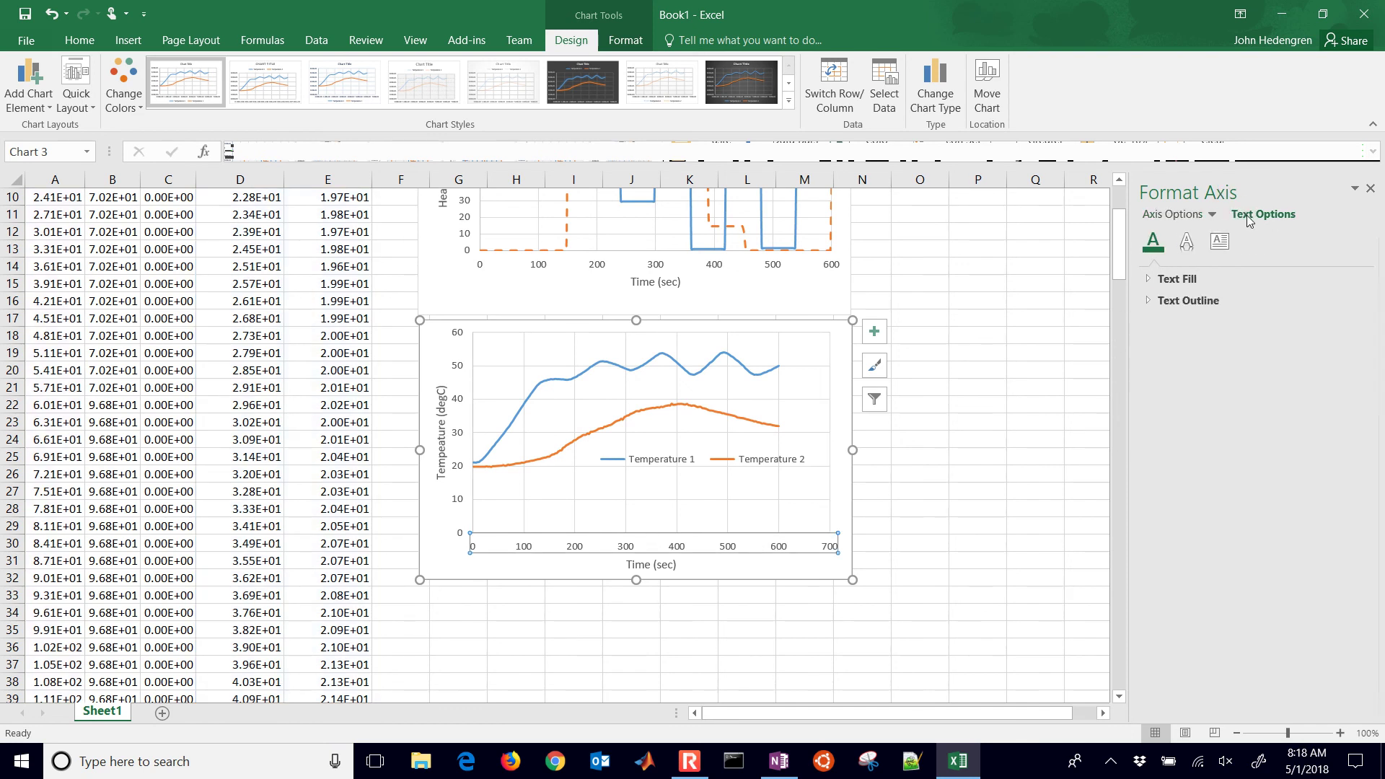
{"action": "left_click", "coordinate": [1180, 220]}
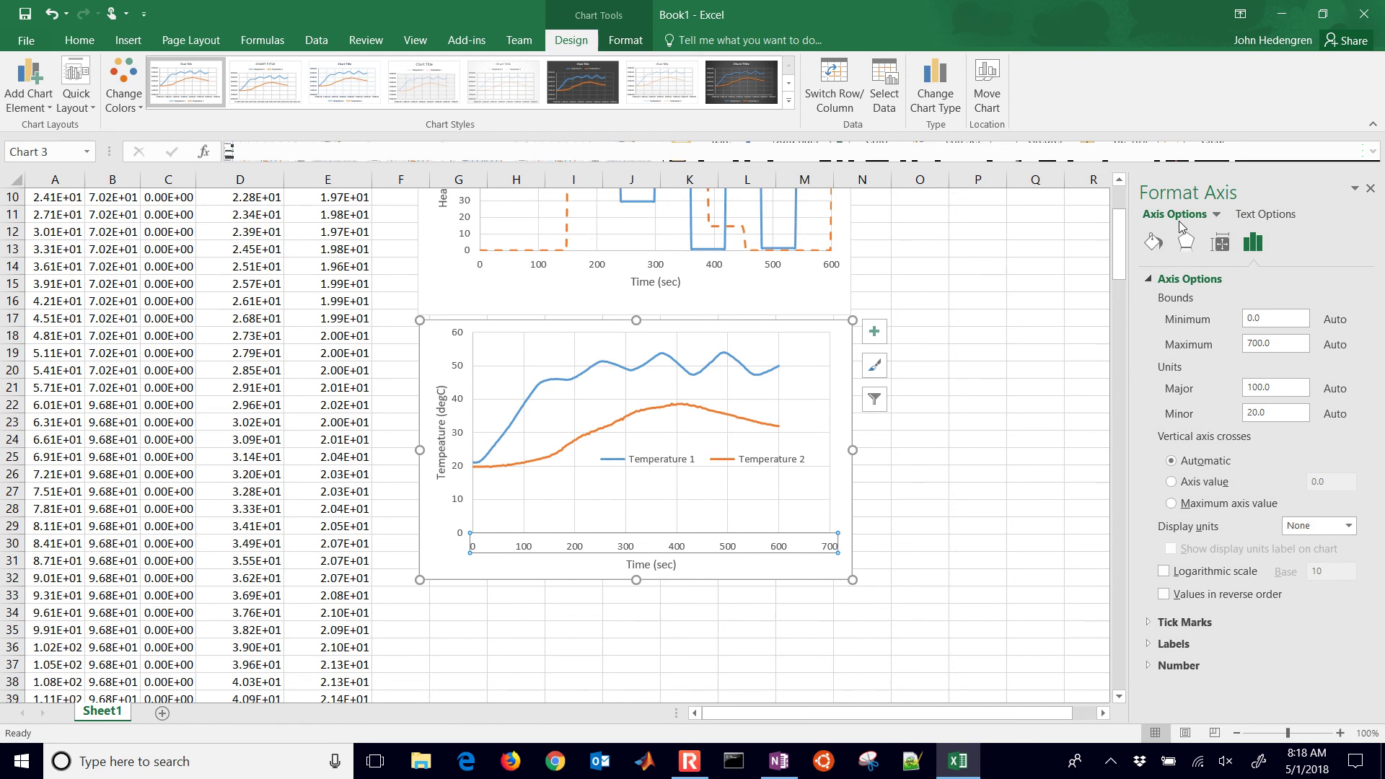
{"action": "left_click", "coordinate": [1270, 345]}
{"action": "left_click_drag", "start_coordinate": [1270, 346], "coordinate": [1234, 347]}
{"action": "type", "text": "600"}
{"action": "key", "text": "Return"}
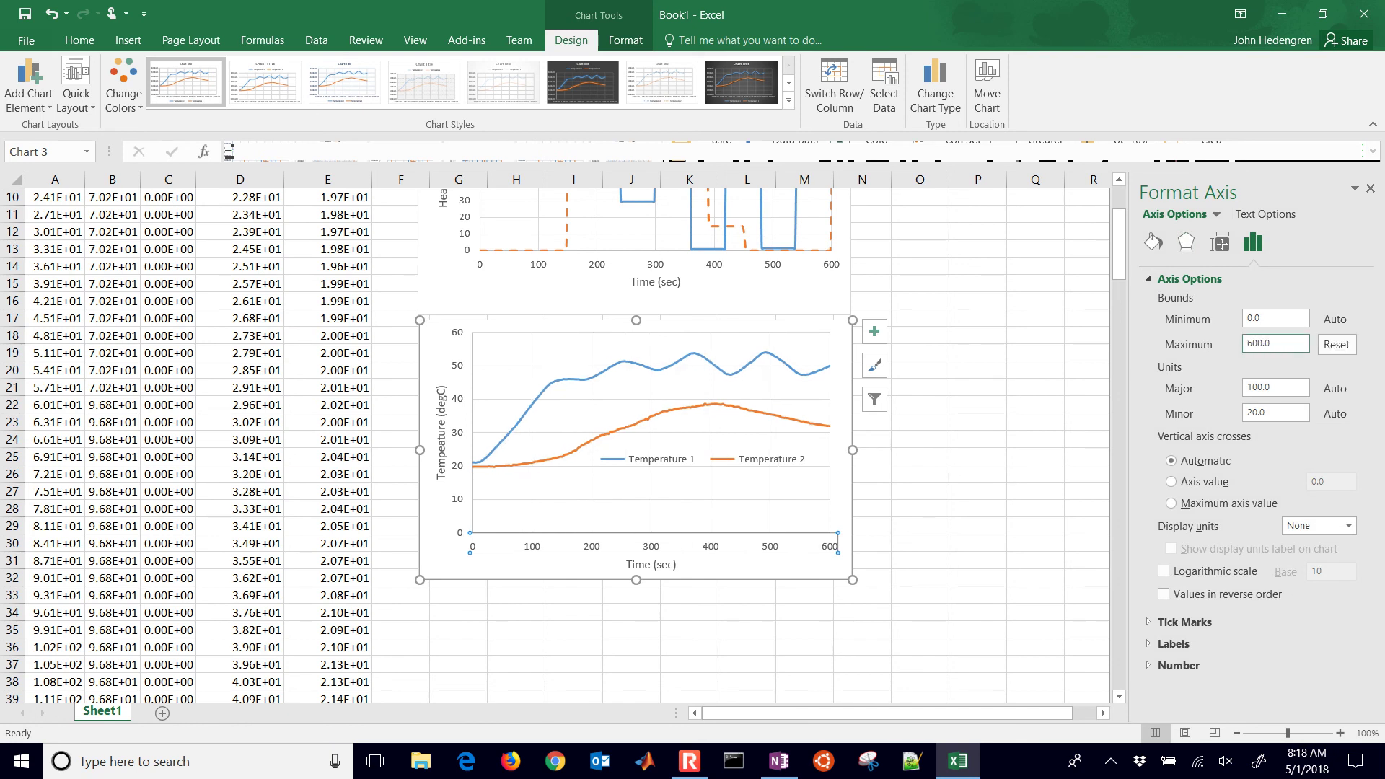
{"action": "left_click", "coordinate": [975, 476]}
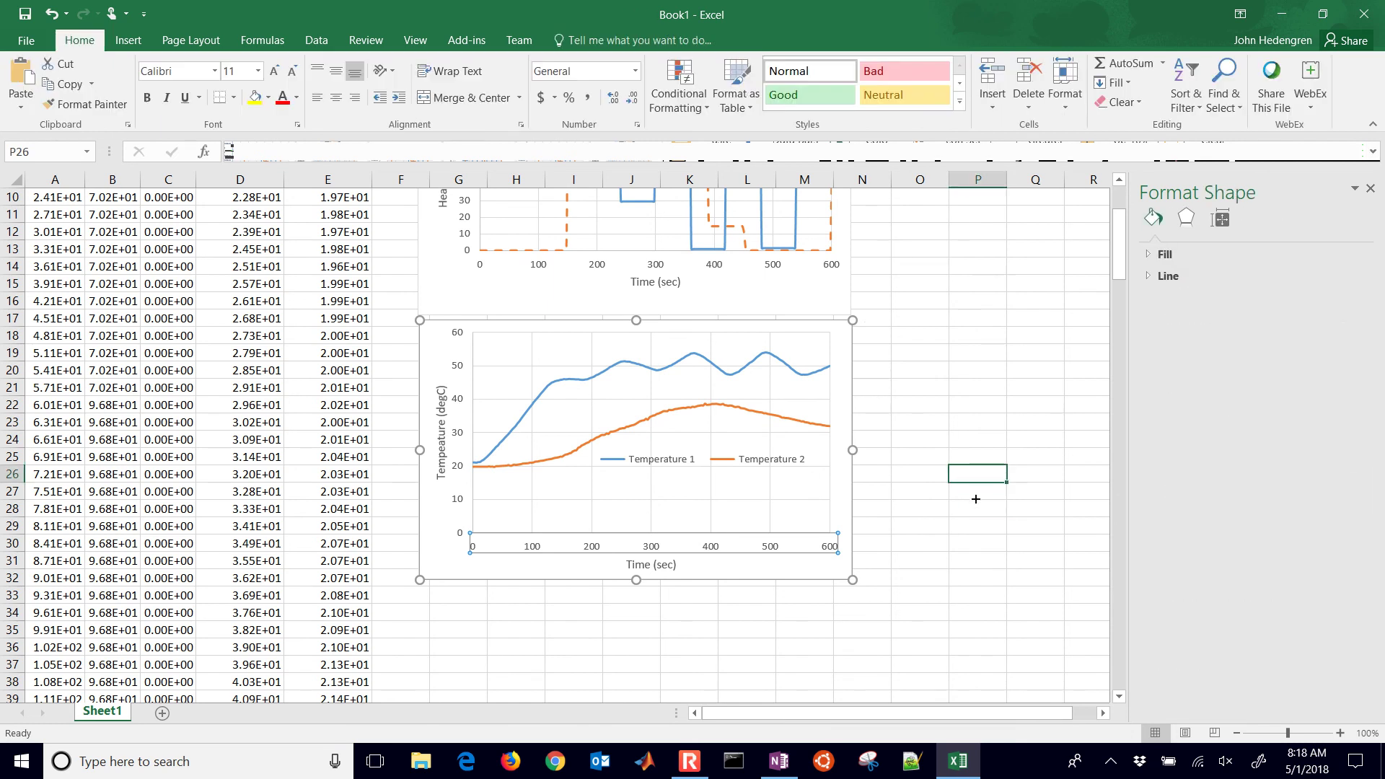
{"action": "scroll", "coordinate": [974, 497], "scroll_direction": "up", "scroll_amount": 3}
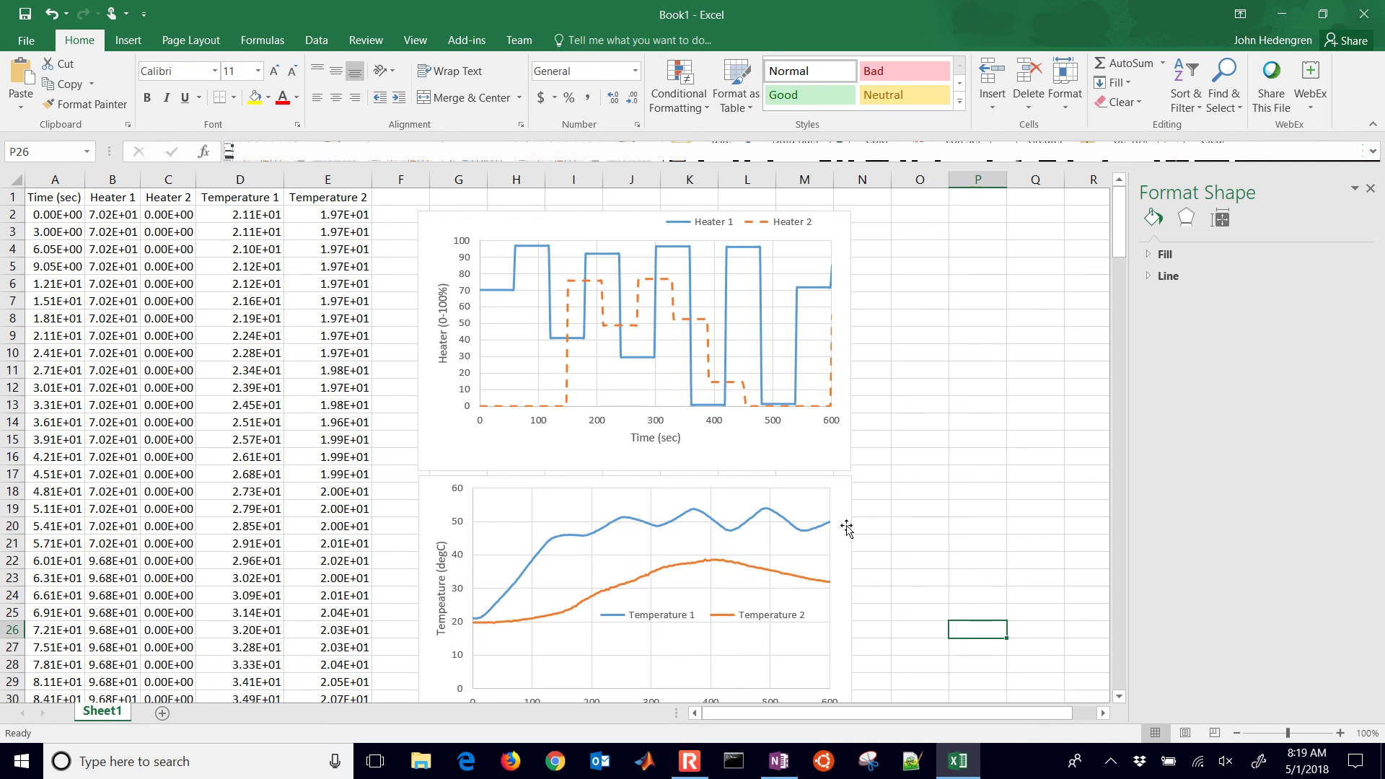
{"action": "left_click", "coordinate": [898, 508]}
{"action": "scroll", "coordinate": [934, 509], "scroll_direction": "down", "scroll_amount": 1}
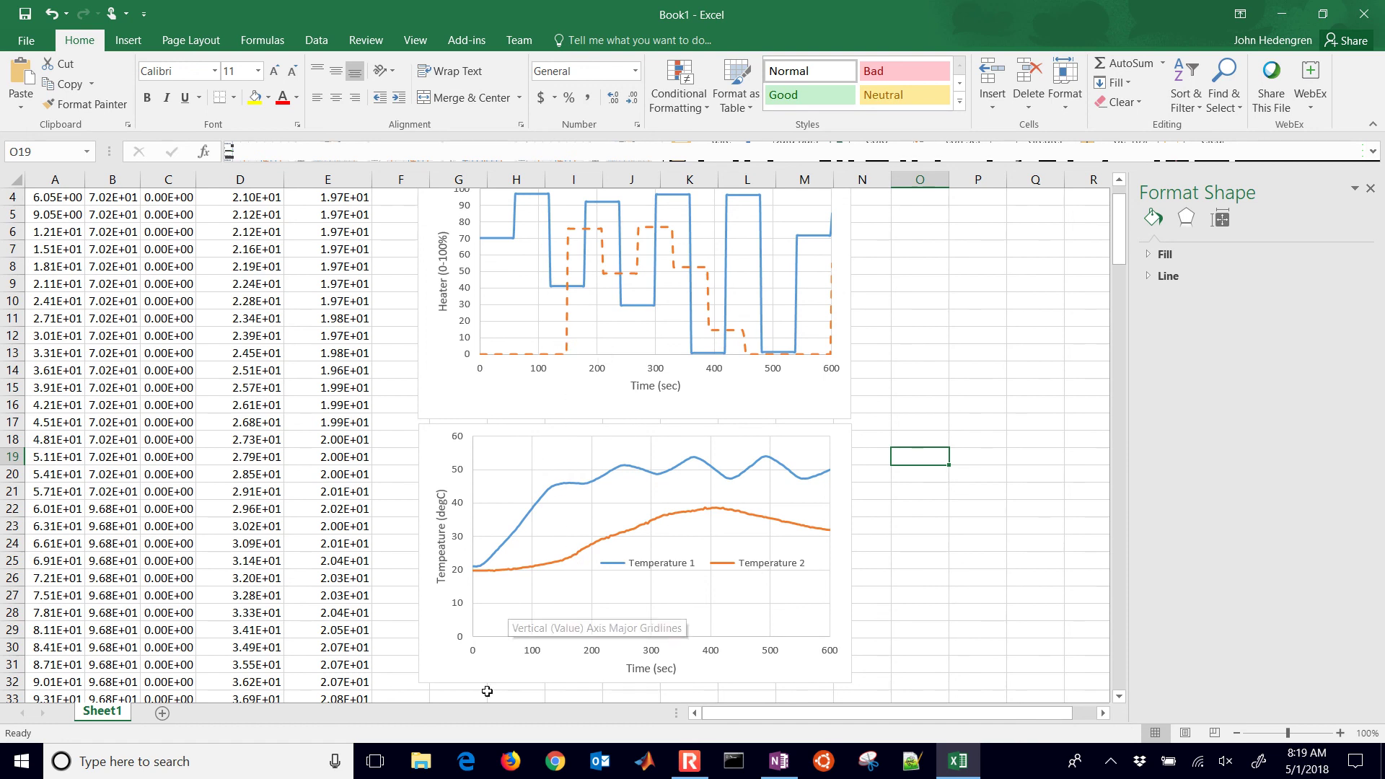
- Load apmonitor.com/heat.htm in Edge and scroll down to its Download Files section
{"action": "left_click", "coordinate": [466, 761]}
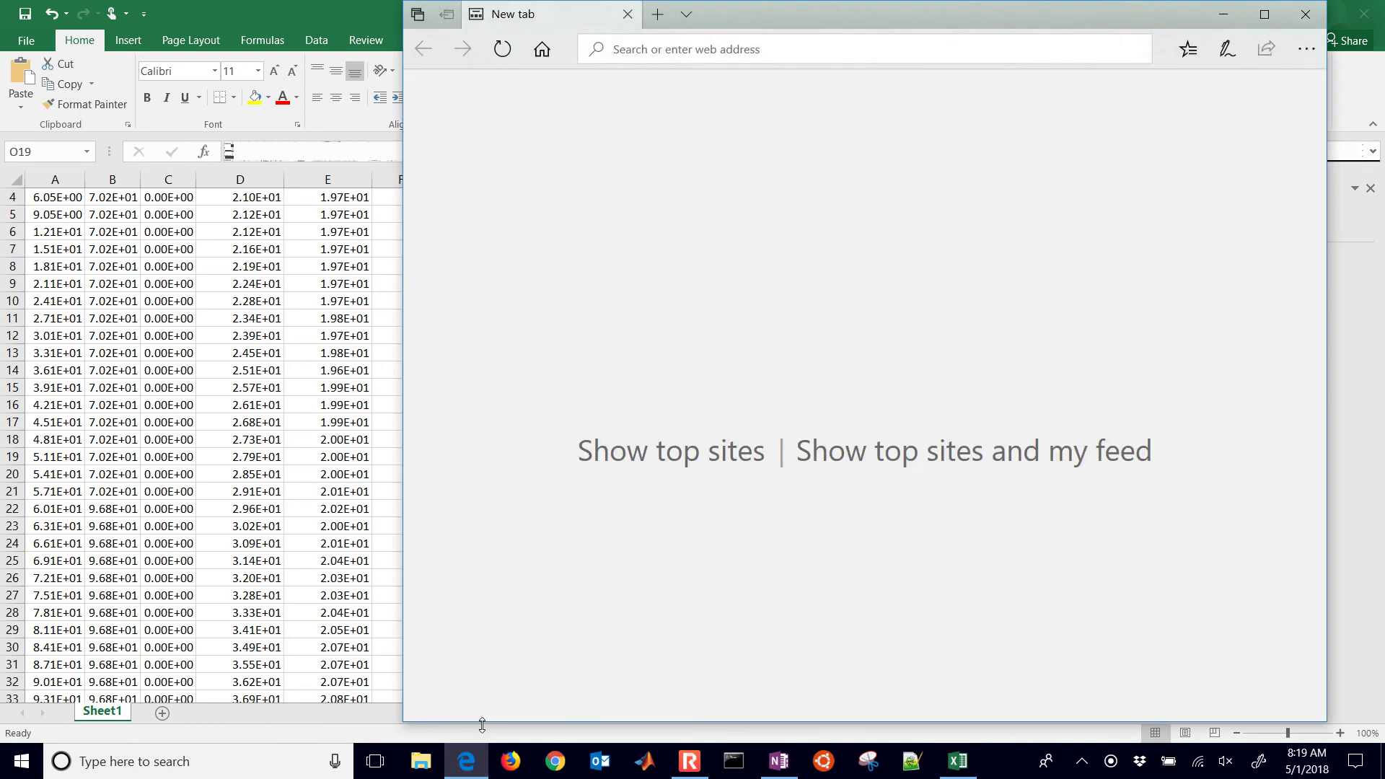
{"action": "type", "text": "t"}
{"action": "key", "text": "BackSpace"}
{"action": "type", "text": "apmonitor.com/"}
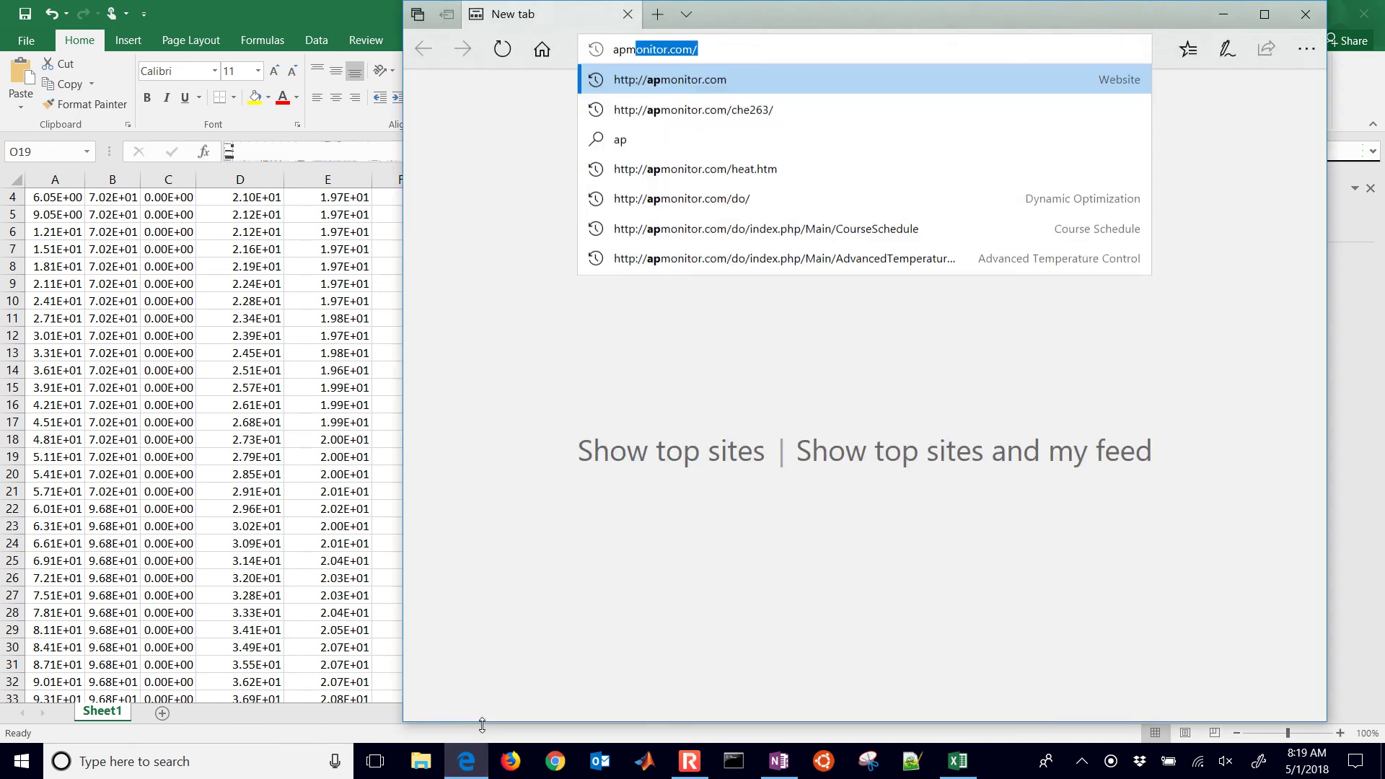
{"action": "key", "text": "End"}
{"action": "type", "text": "heat.htm"}
{"action": "key", "text": "Return"}
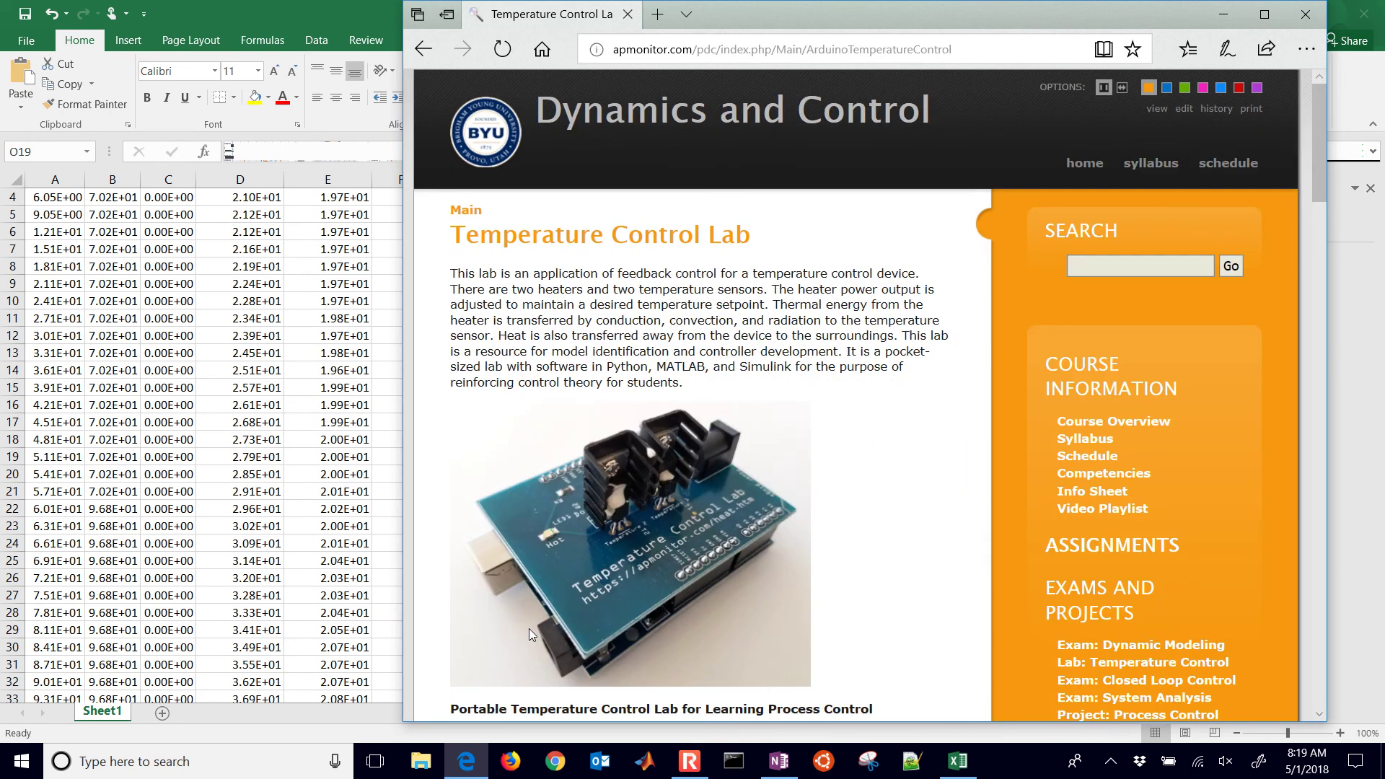
{"action": "scroll", "coordinate": [657, 523], "scroll_direction": "down", "scroll_amount": 5}
{"action": "scroll", "coordinate": [658, 519], "scroll_direction": "down", "scroll_amount": 9}
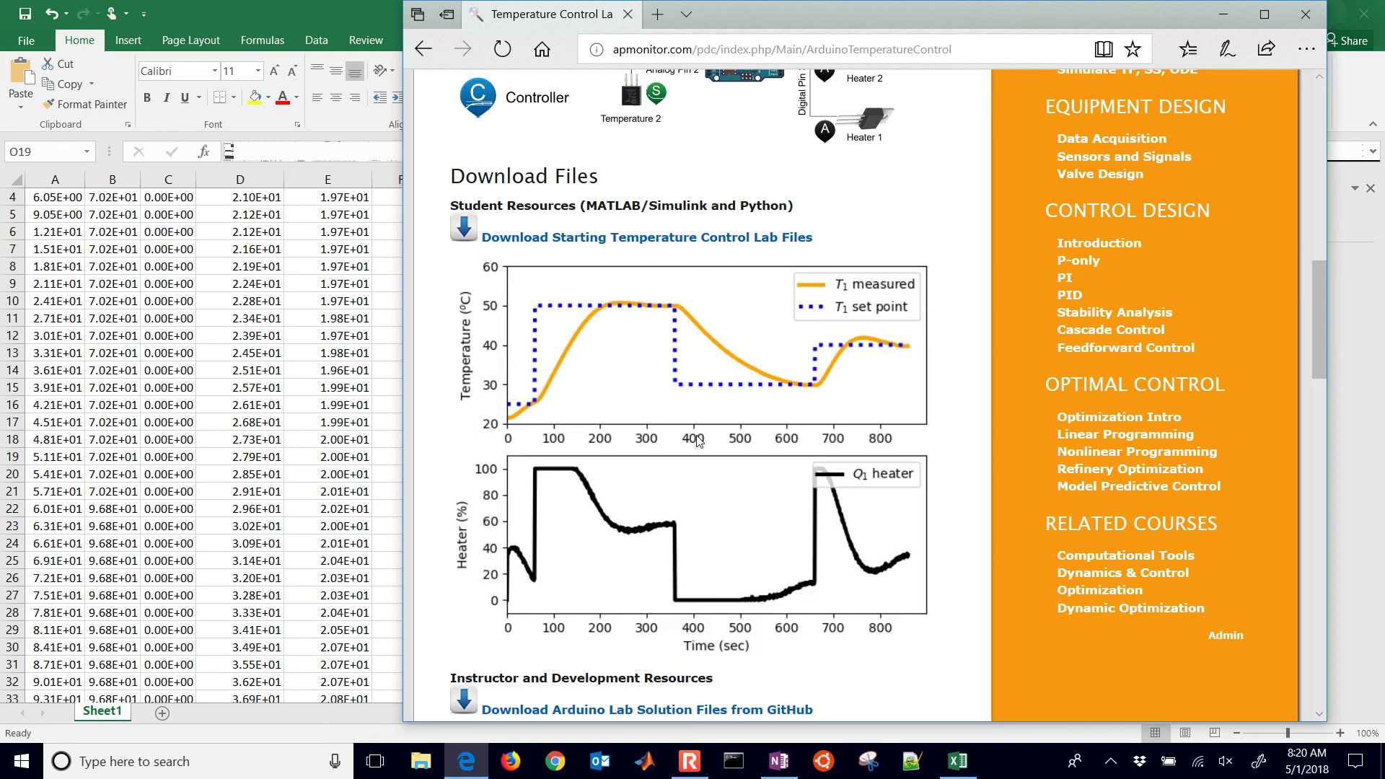
- Close Edge and go back to Book1 at cell F16, with both stacked charts visible
{"action": "left_click", "coordinate": [628, 16]}
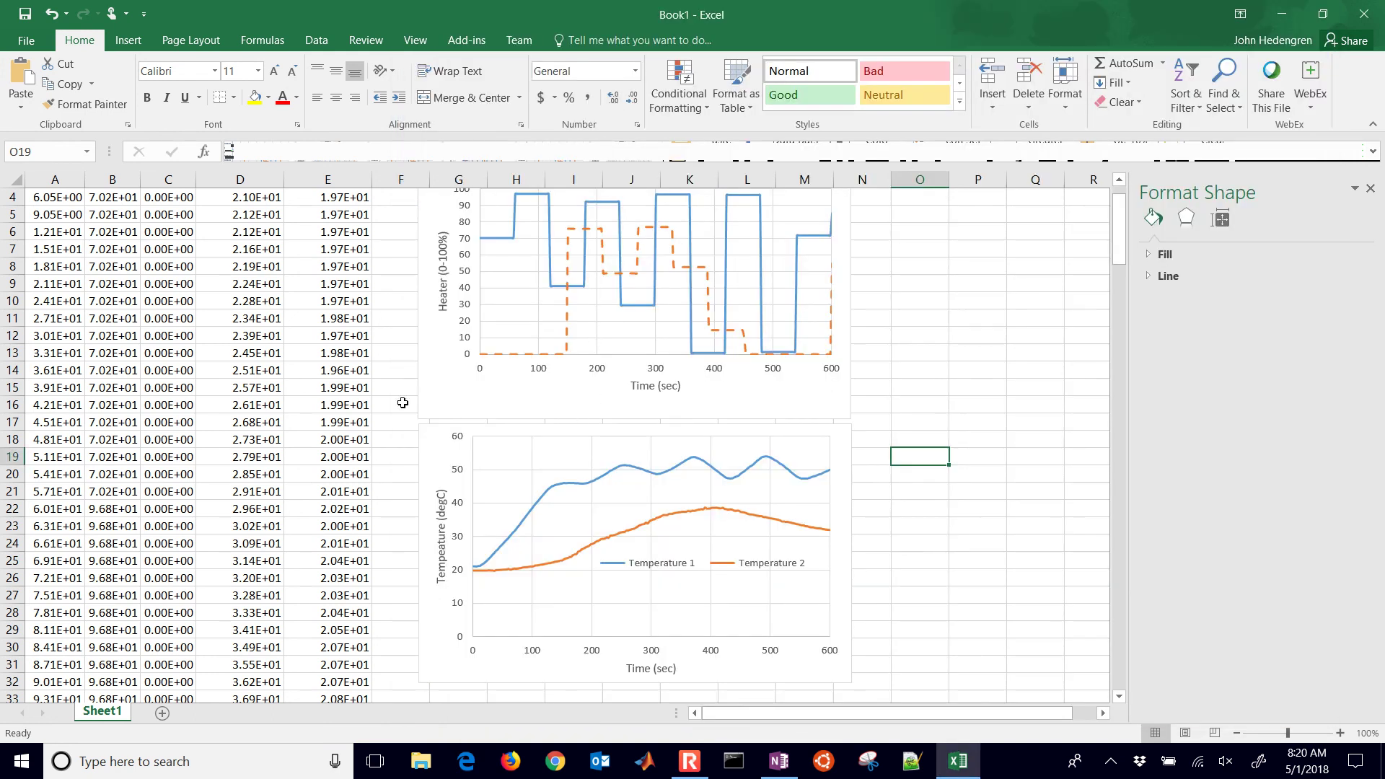
{"action": "left_click", "coordinate": [402, 402]}
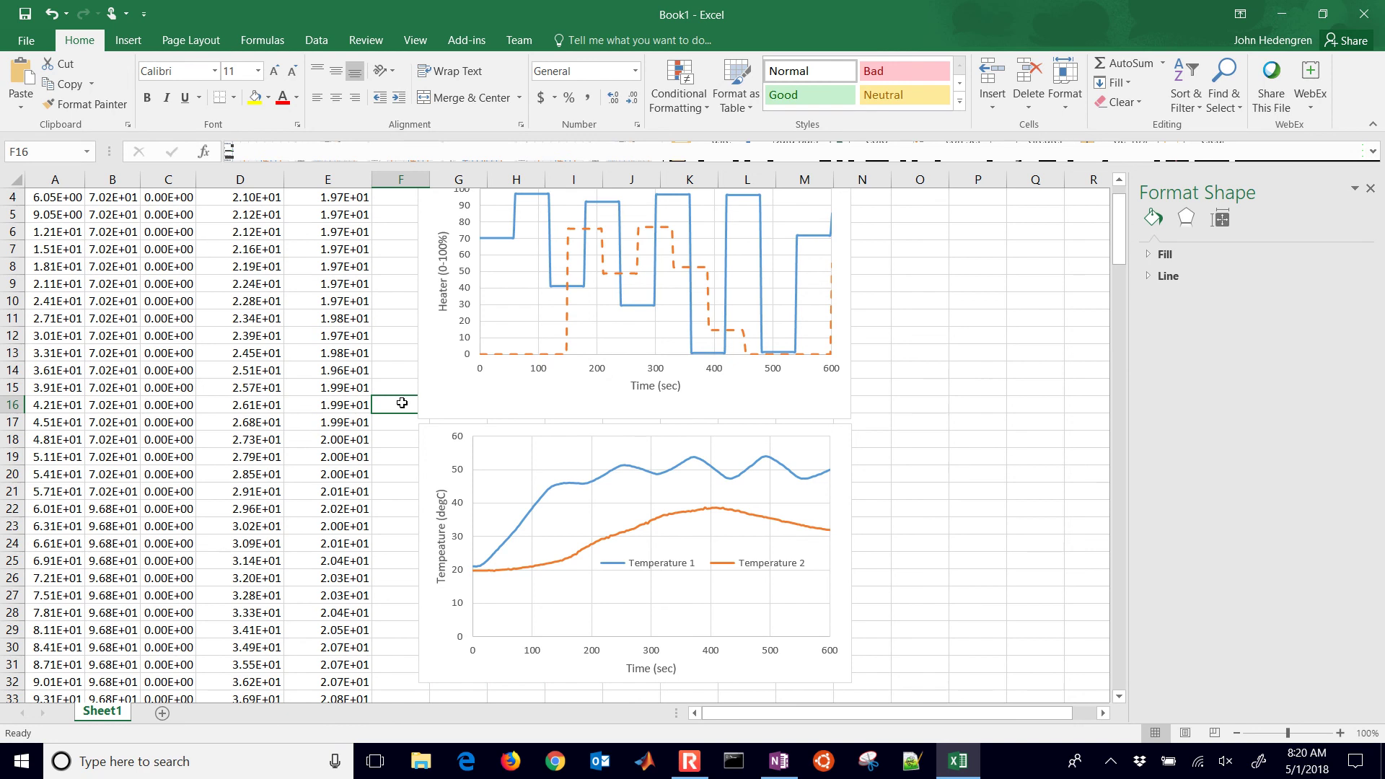